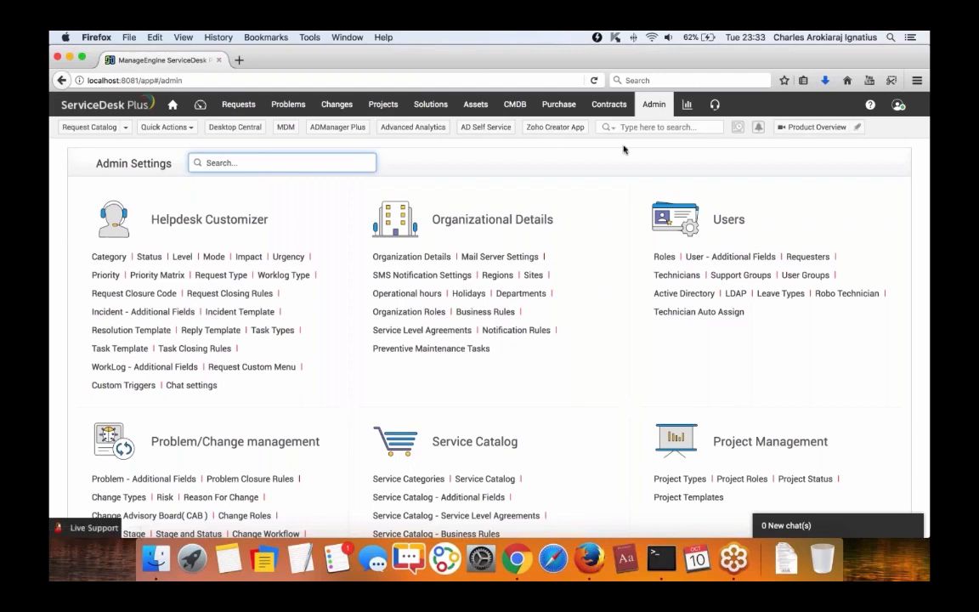
# Open the Service Catalog page, check the Service Categories list, and return to the catalog view.
pyautogui.scroll(-2, 623, 151)
pyautogui.click(477, 438)
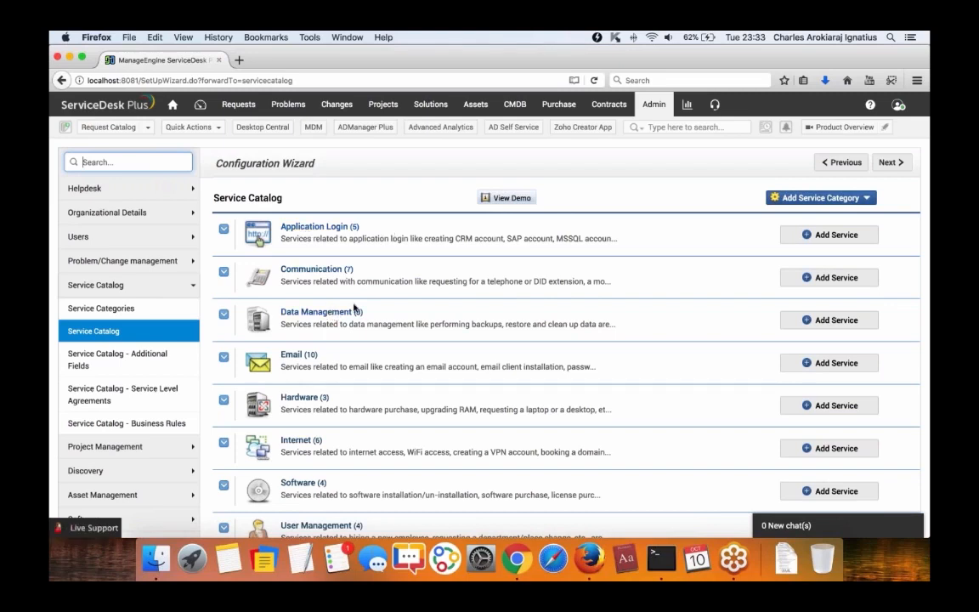
pyautogui.click(138, 311)
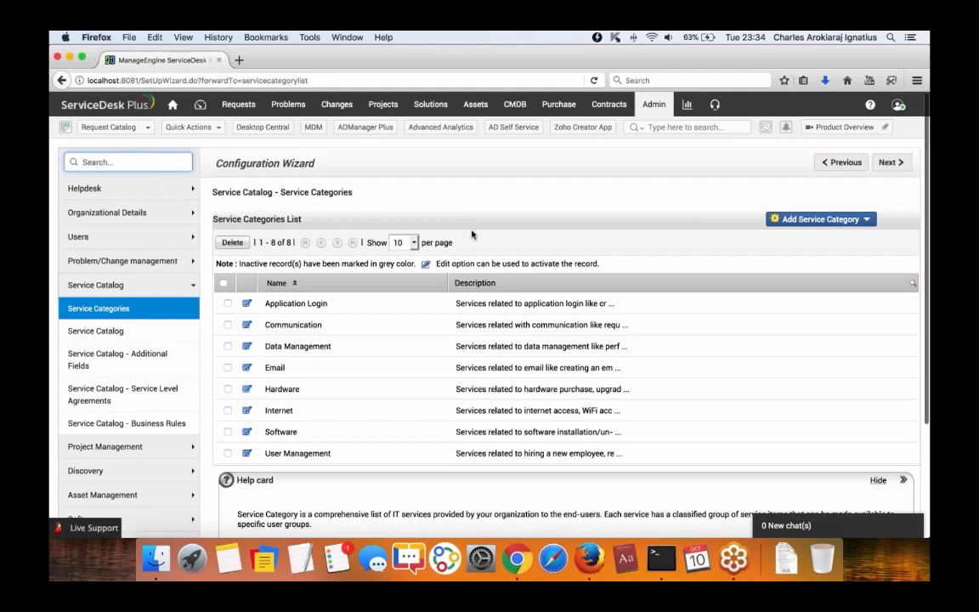
pyautogui.click(127, 331)
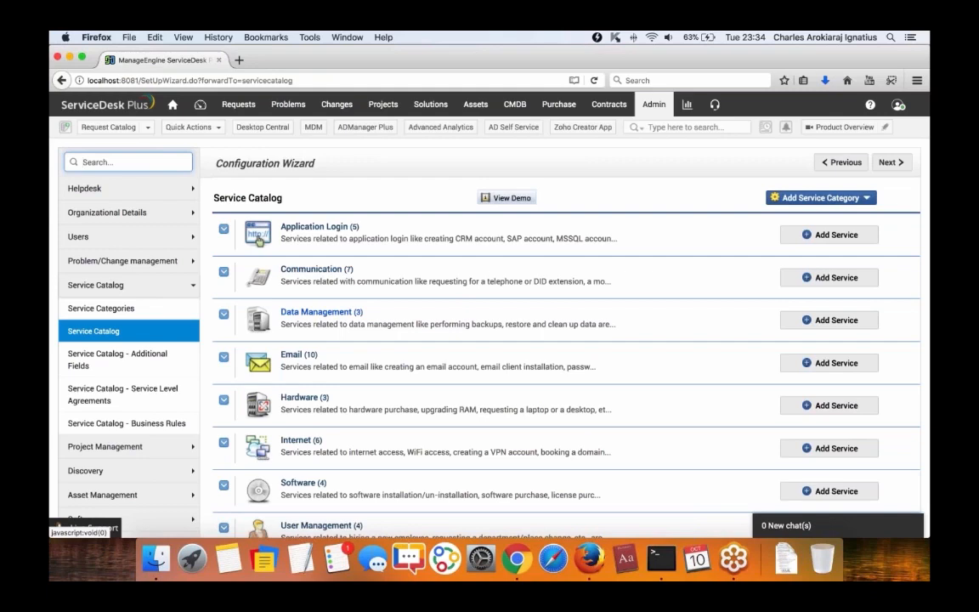
# Open Hardware's Request a Laptop template, leaving Show to Requester enabled.
pyautogui.click(300, 399)
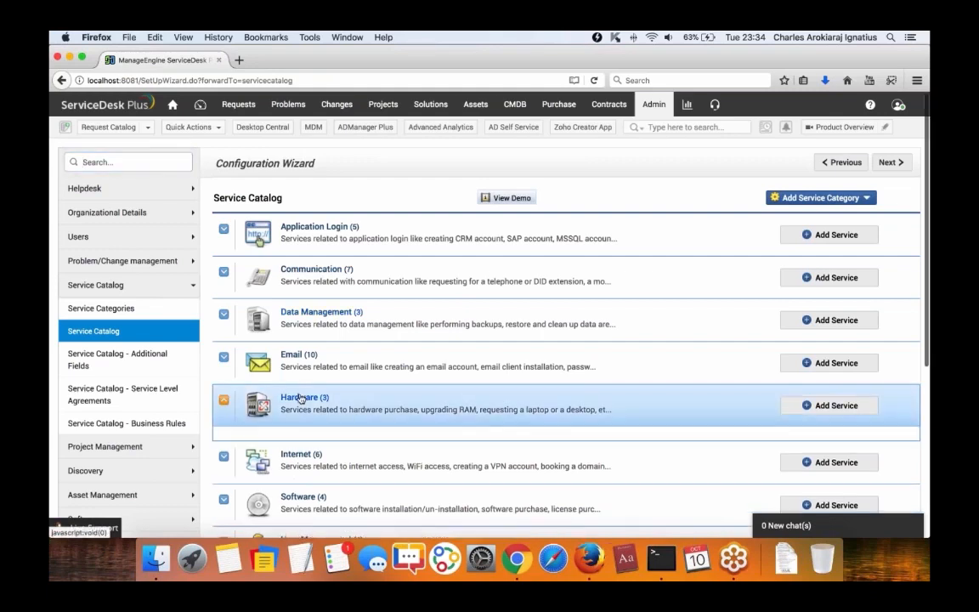
pyautogui.scroll(-3, 391, 374)
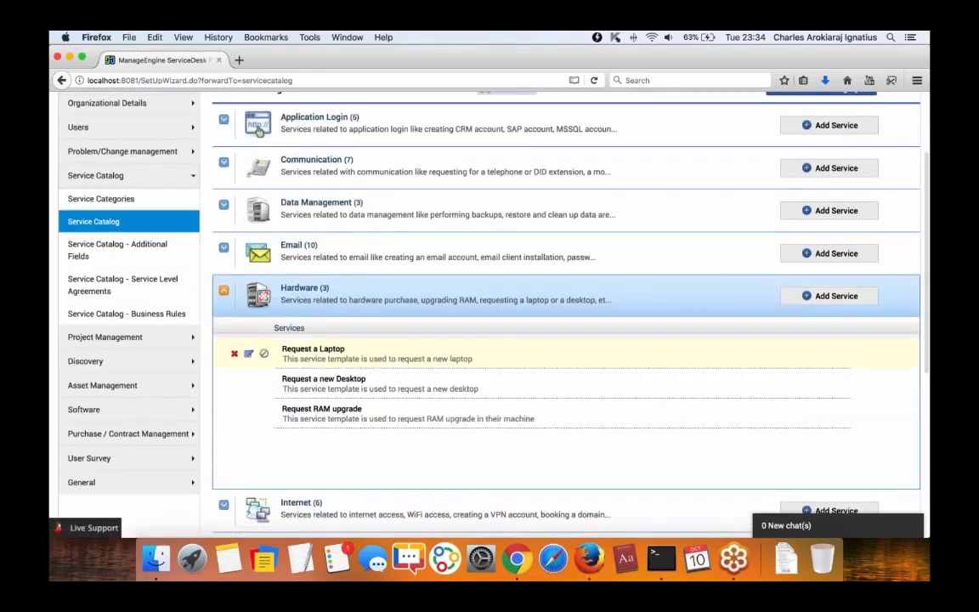
pyautogui.click(328, 351)
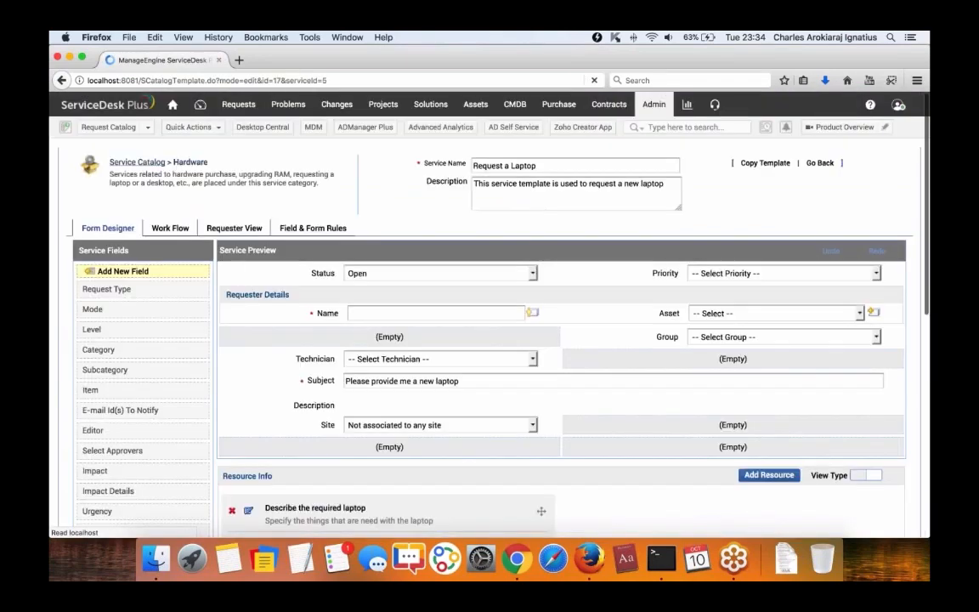
pyautogui.scroll(-3, 241, 345)
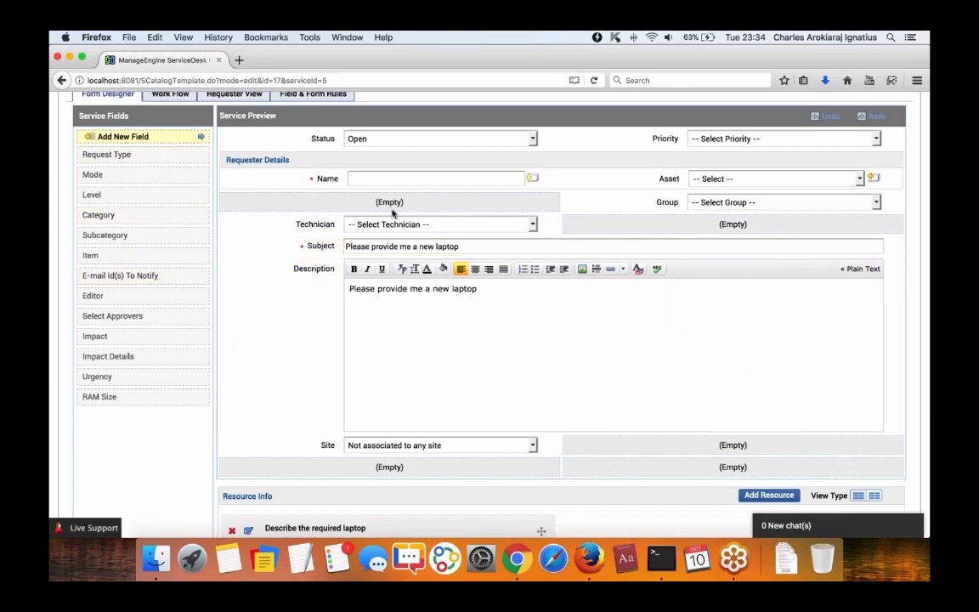
pyautogui.scroll(-10, 392, 214)
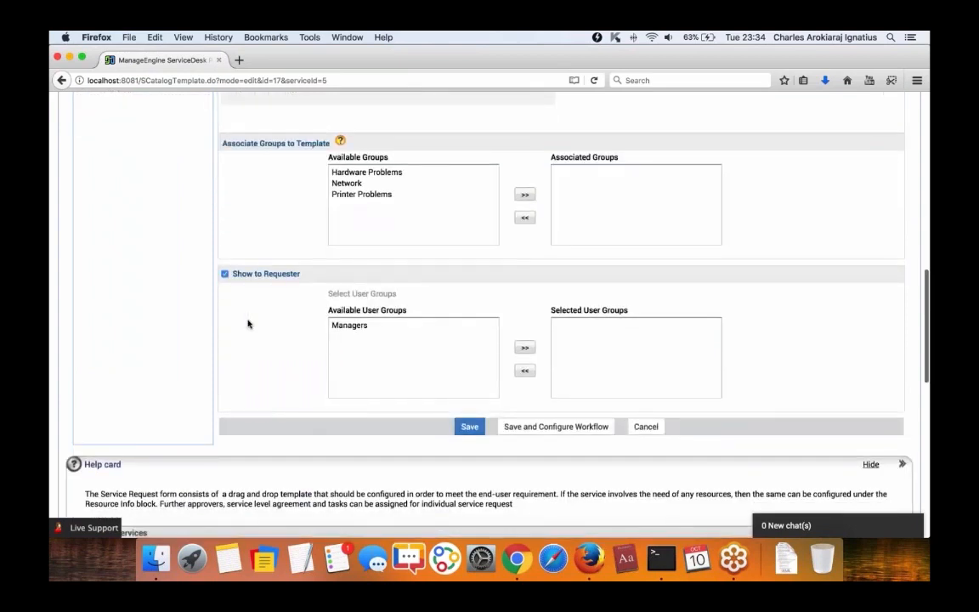
pyautogui.scroll(1, 239, 281)
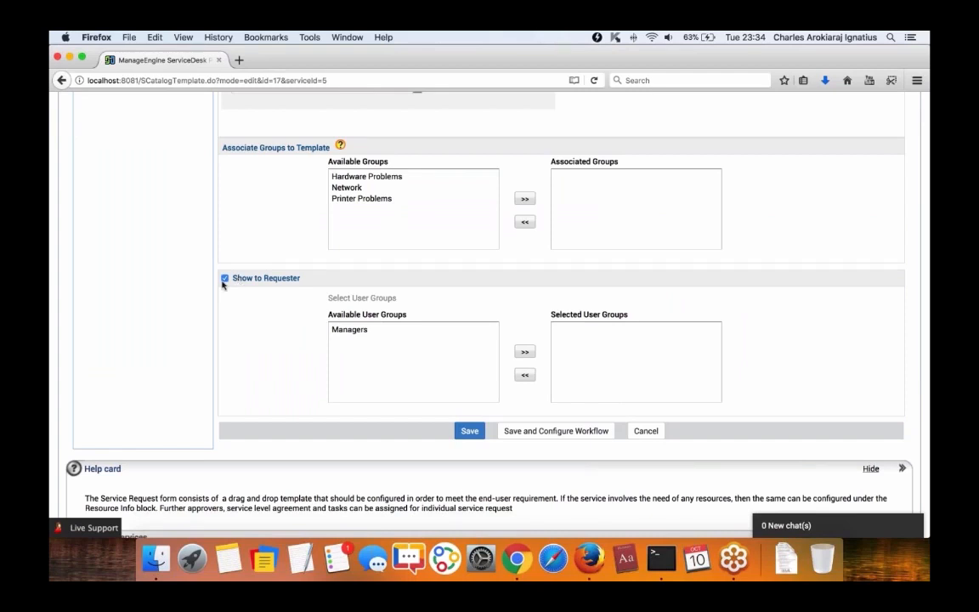
pyautogui.click(225, 279)
pyautogui.click(224, 279)
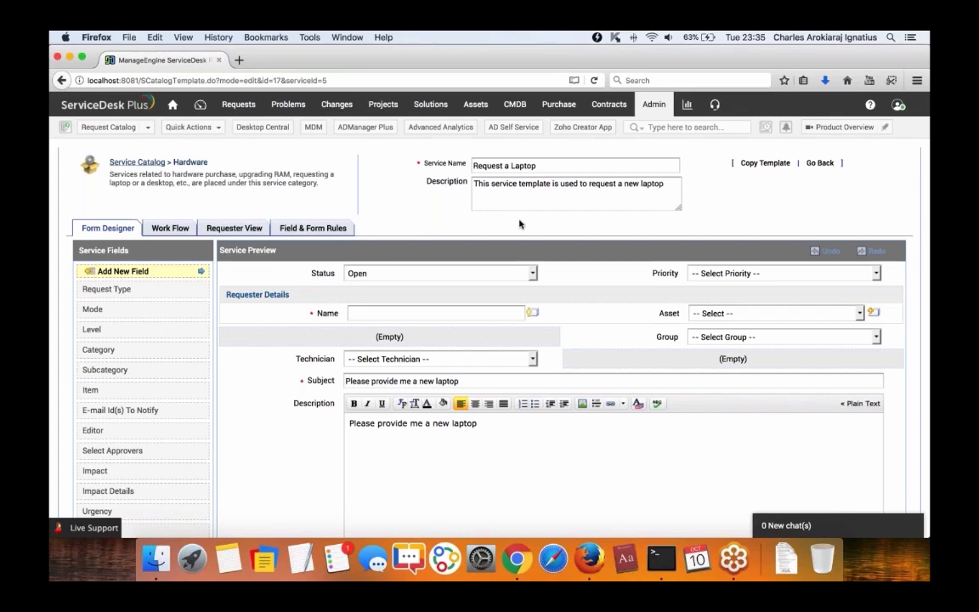
pyautogui.scroll(-15, 520, 224)
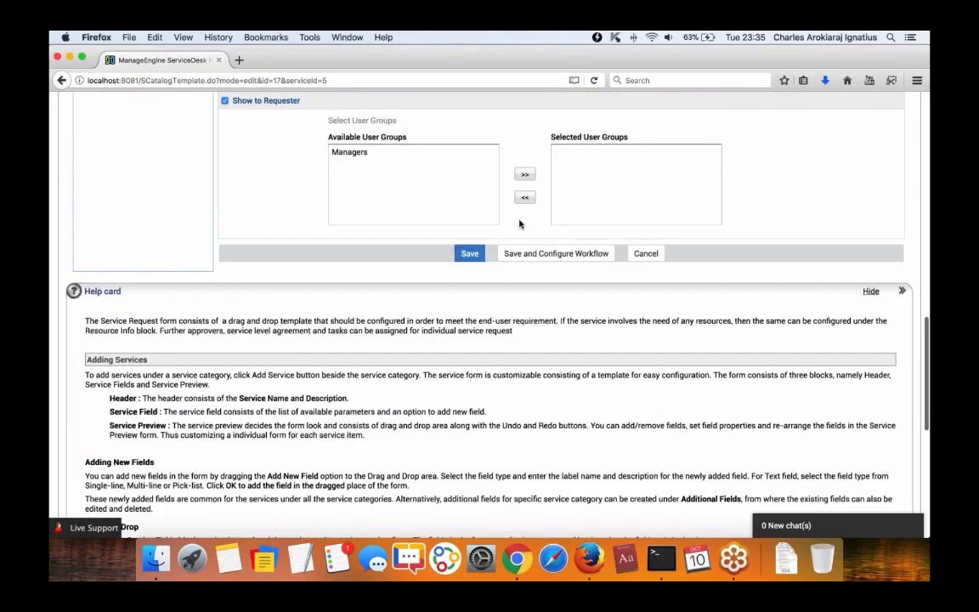
pyautogui.scroll(15, 410, 309)
# Open Admin Settings in a new tab and go to the User Groups list.
pyautogui.rightClick(654, 112)
pyautogui.click(684, 114)
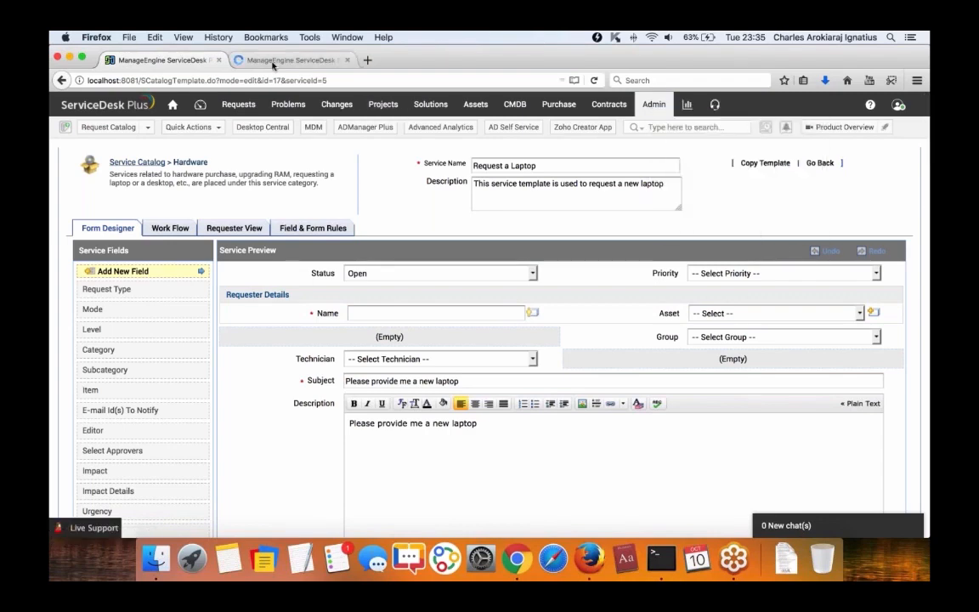
pyautogui.click(273, 61)
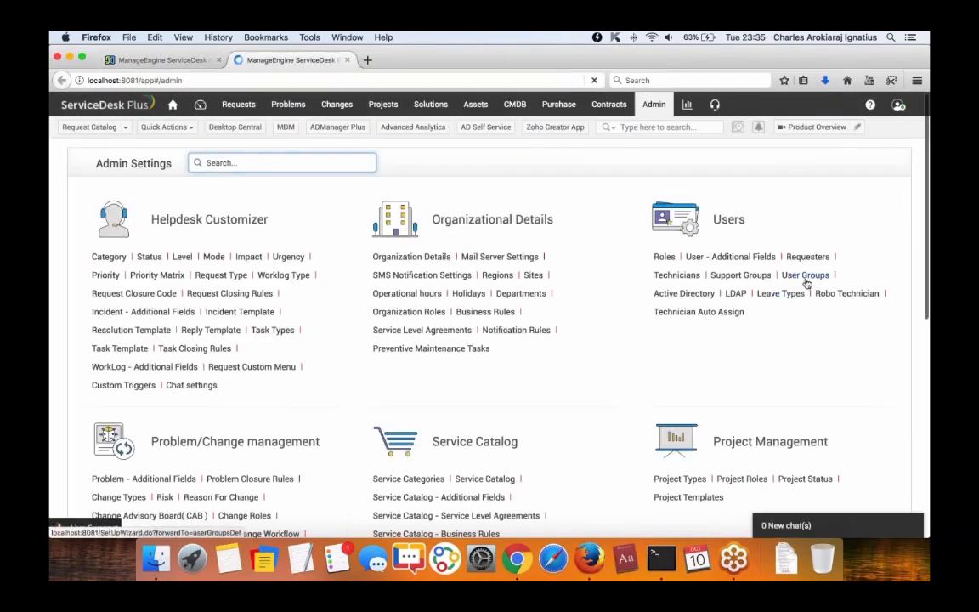
pyautogui.click(806, 279)
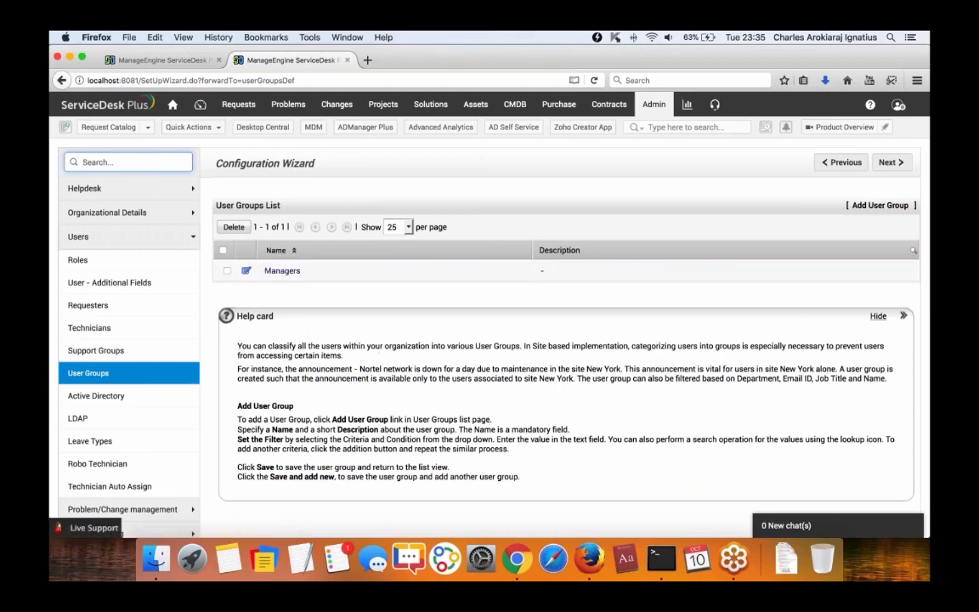
# Edit the Managers group, keep the Job Title filter, and preview its matching requesters.
pyautogui.click(265, 271)
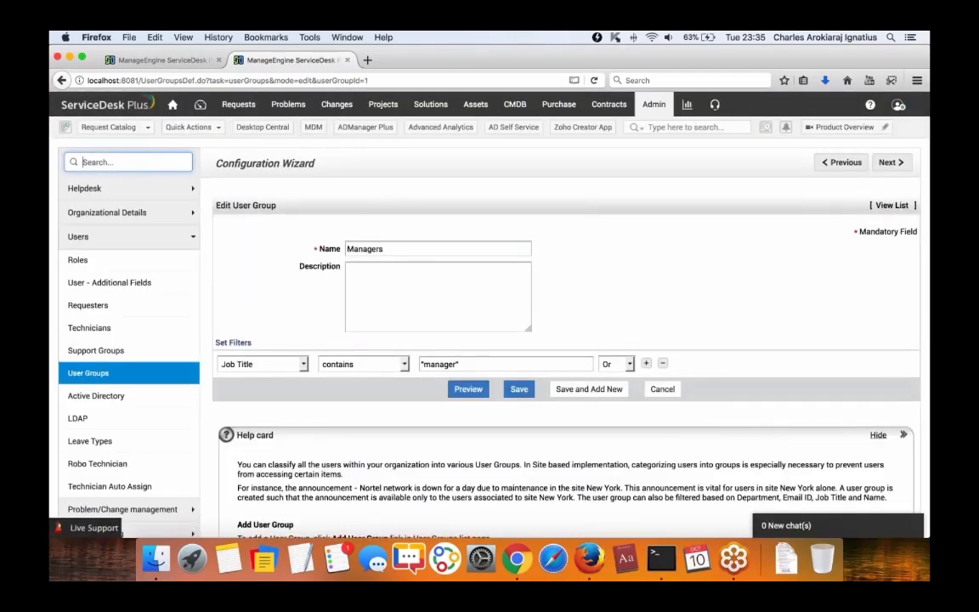
pyautogui.click(288, 366)
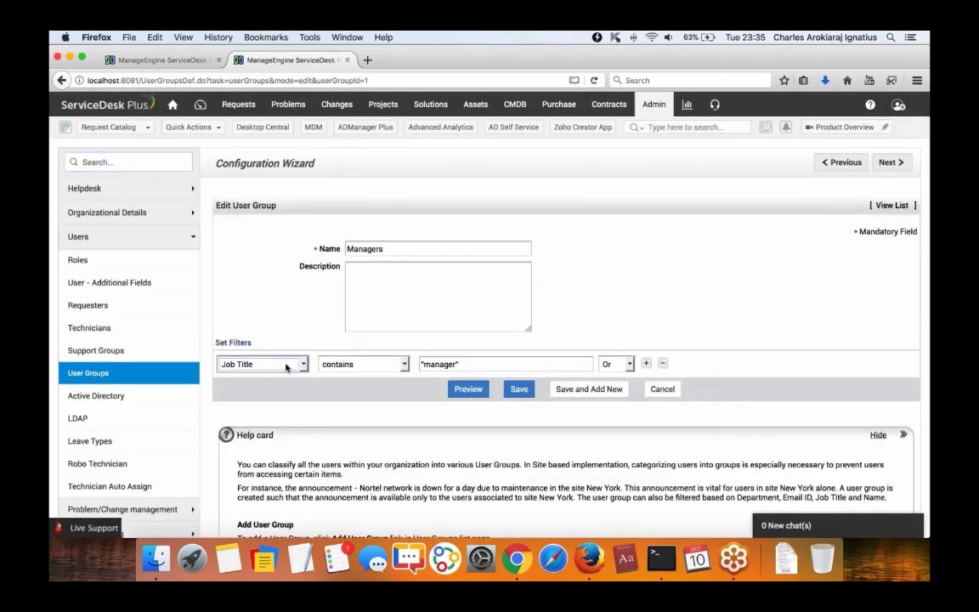
pyautogui.click(302, 365)
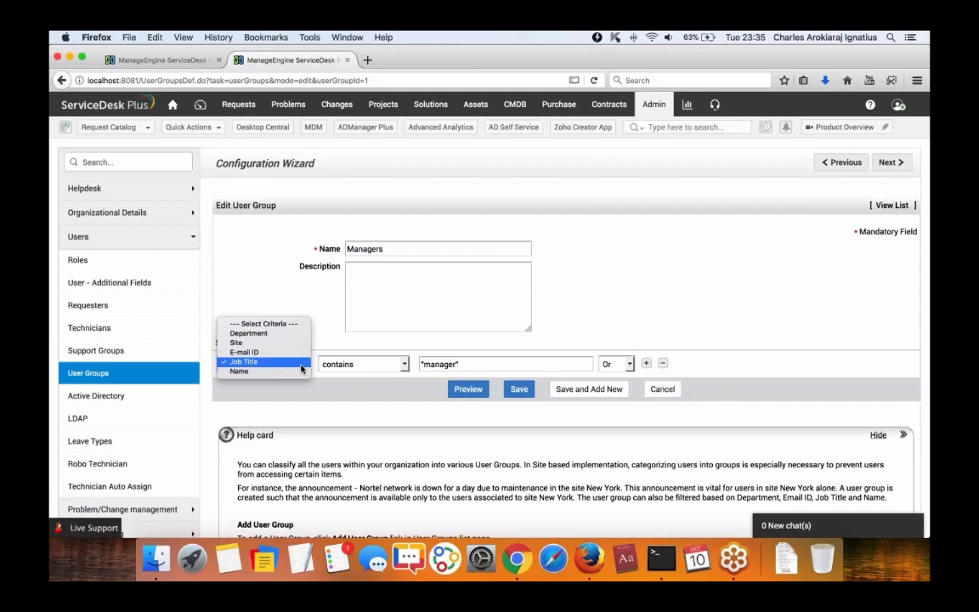
pyautogui.click(299, 363)
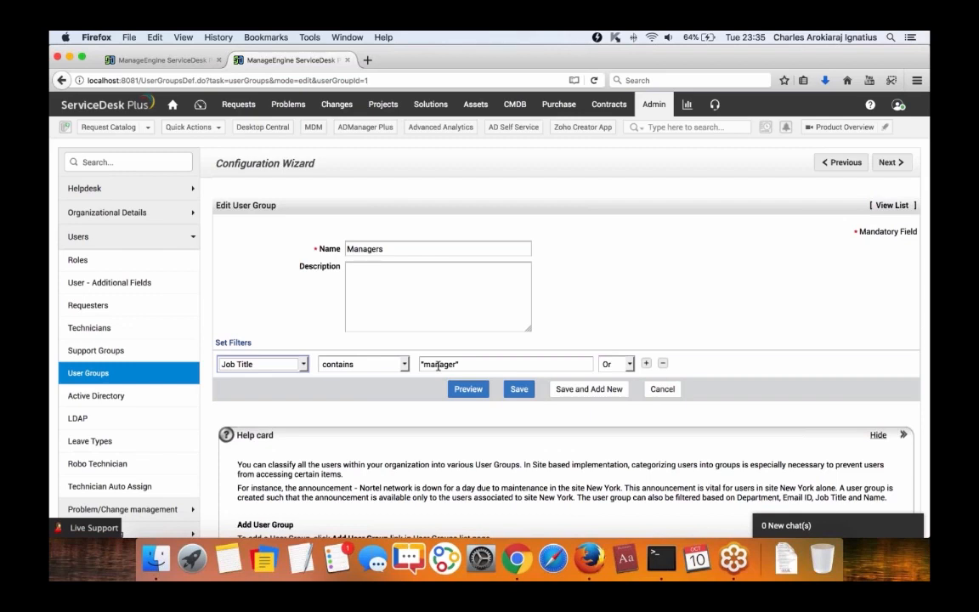
pyautogui.click(467, 388)
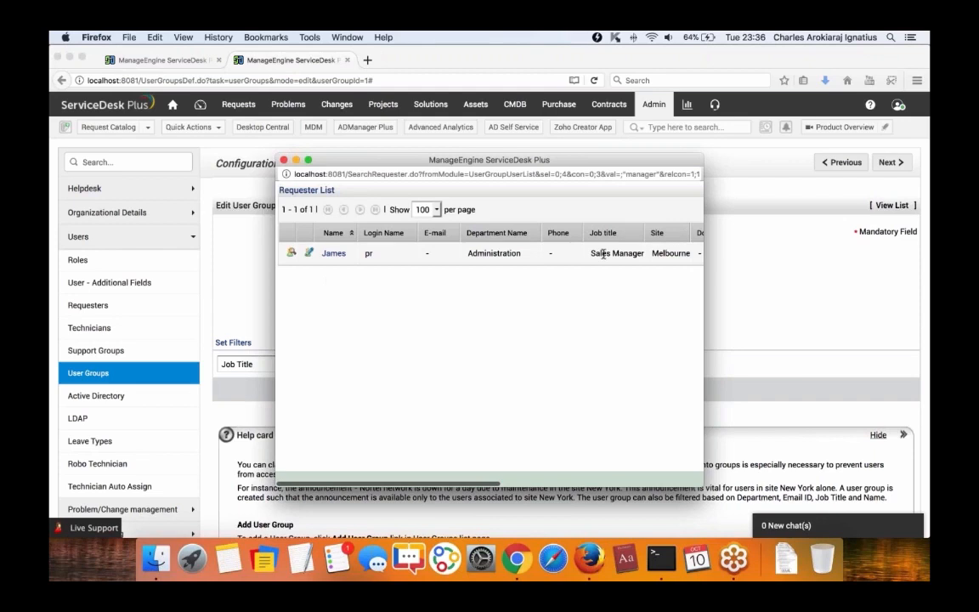
pyautogui.moveTo(591, 252); pyautogui.dragTo(645, 254)
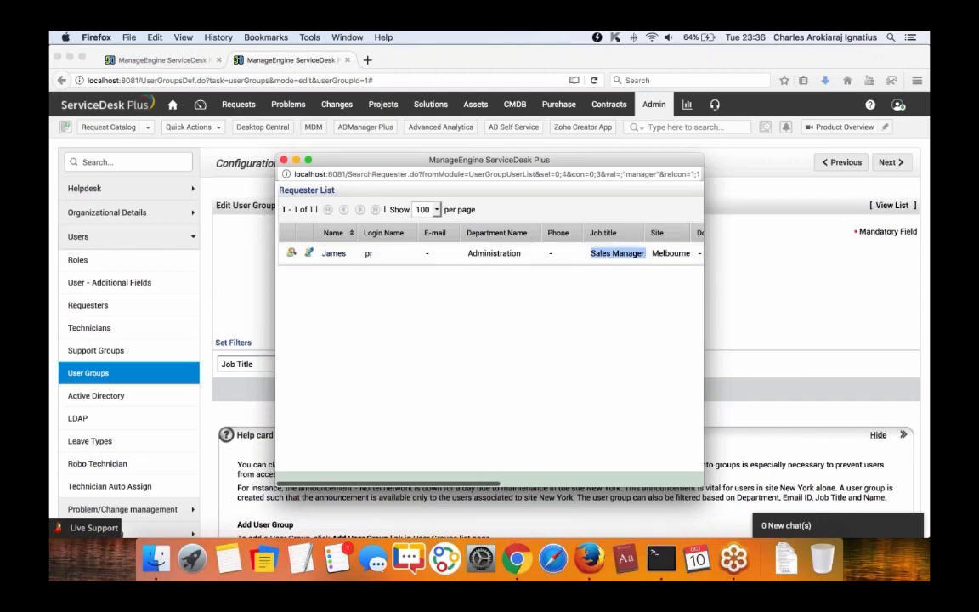
pyautogui.click(284, 160)
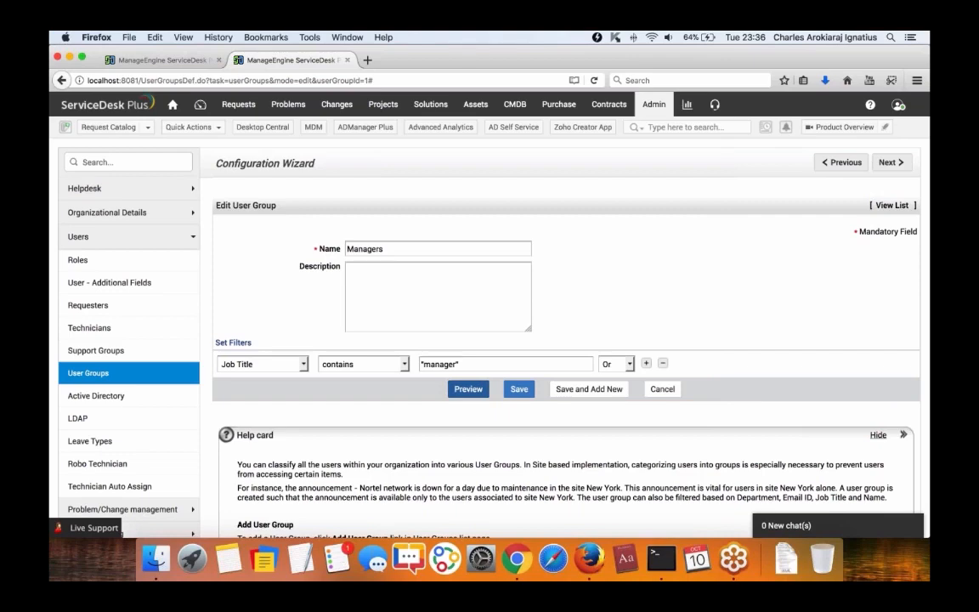
# Glance at the laptop template, re-preview the Managers group's matches, then switch to Chrome.
pyautogui.click(172, 61)
pyautogui.scroll(-2, 317, 417)
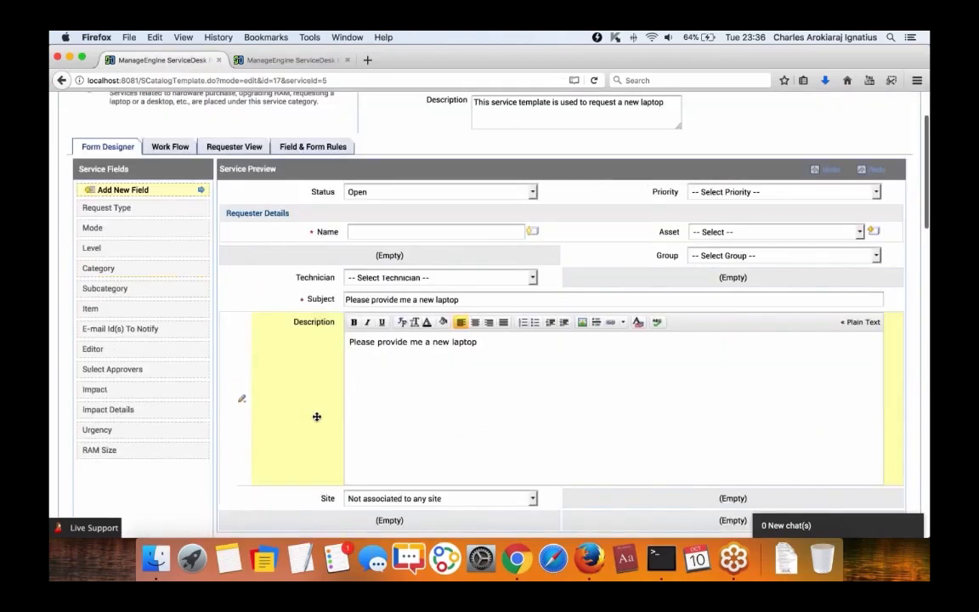
pyautogui.scroll(-15, 317, 417)
pyautogui.scroll(3, 317, 416)
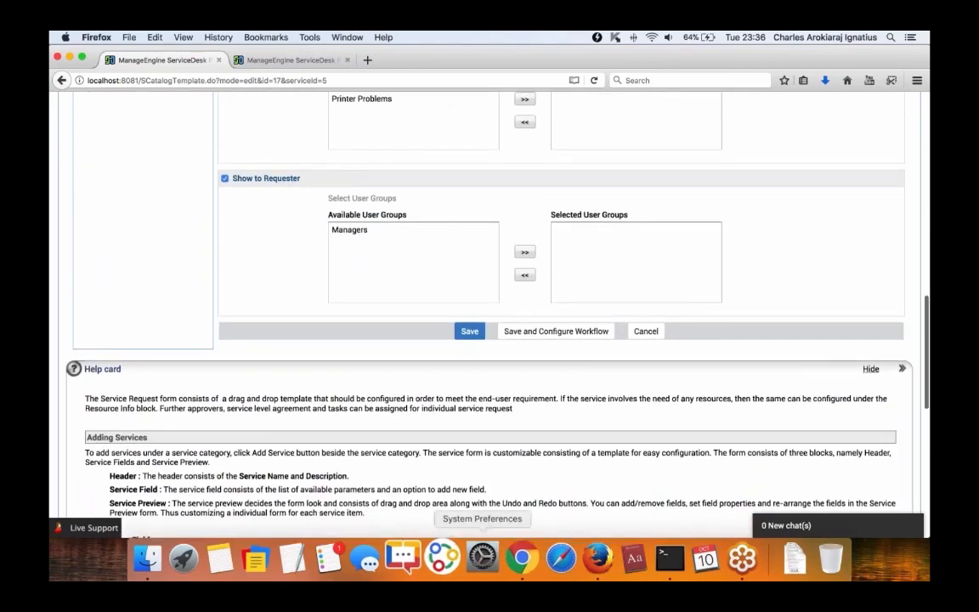
pyautogui.click(291, 60)
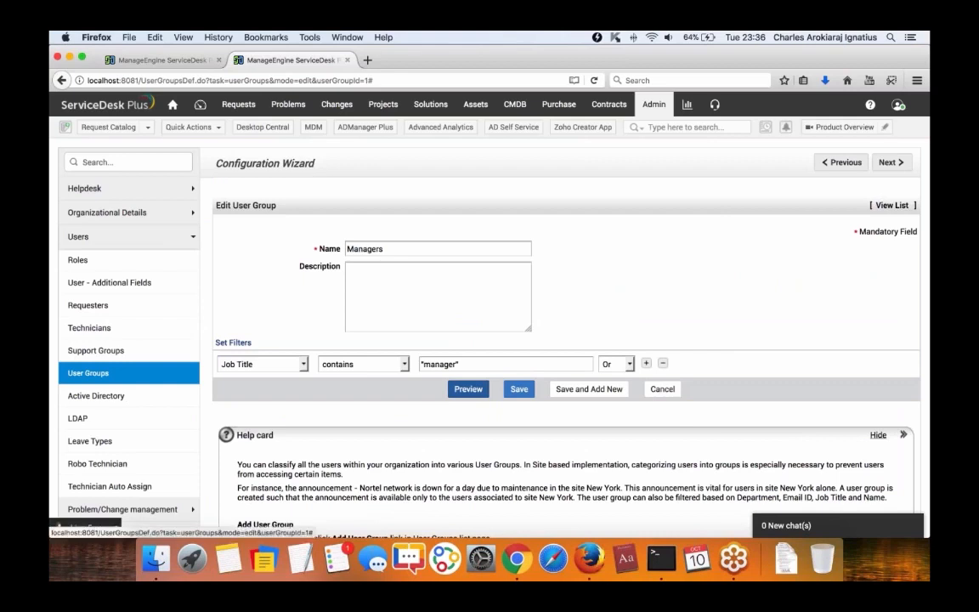
pyautogui.click(467, 388)
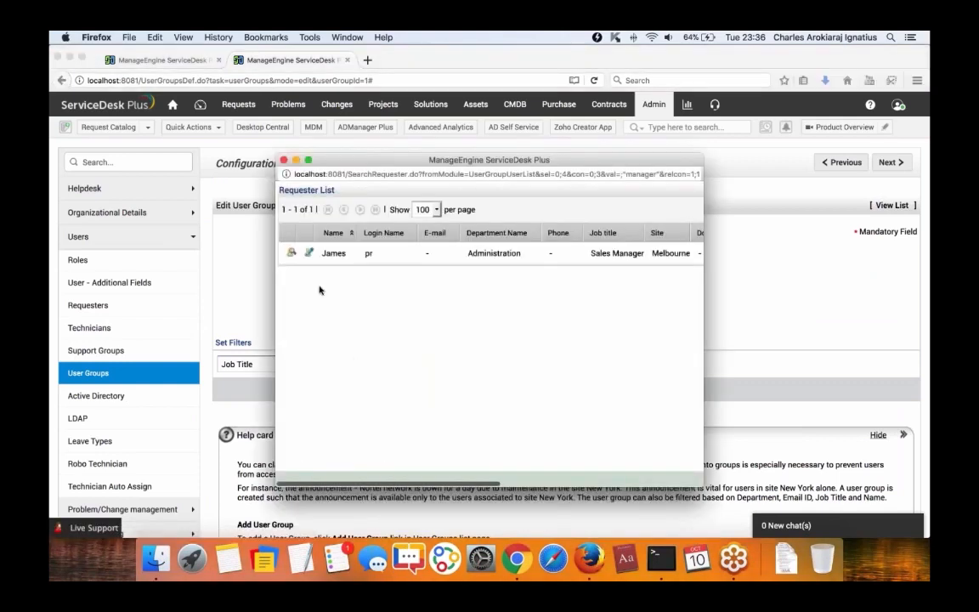
pyautogui.click(284, 160)
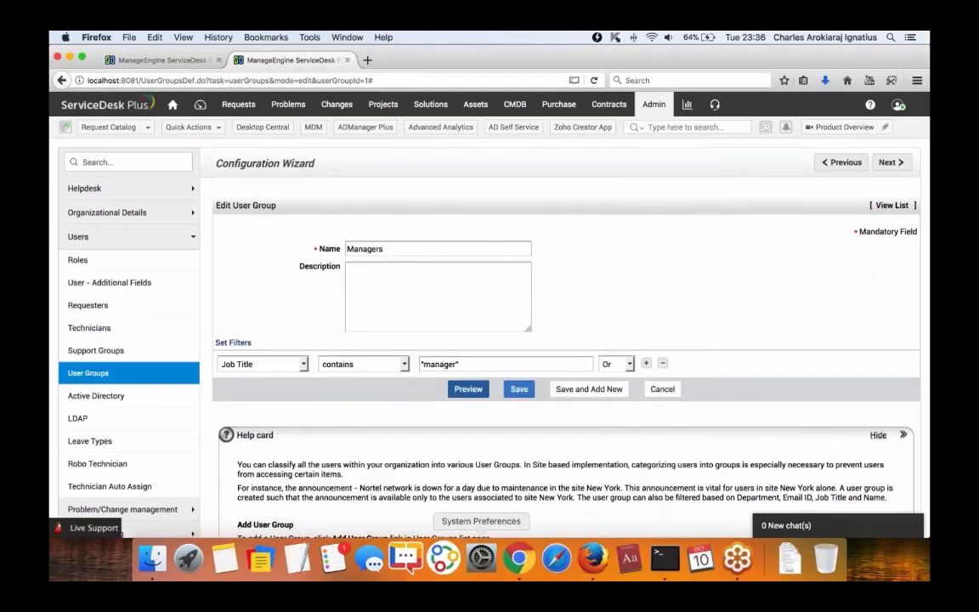
pyautogui.click(524, 566)
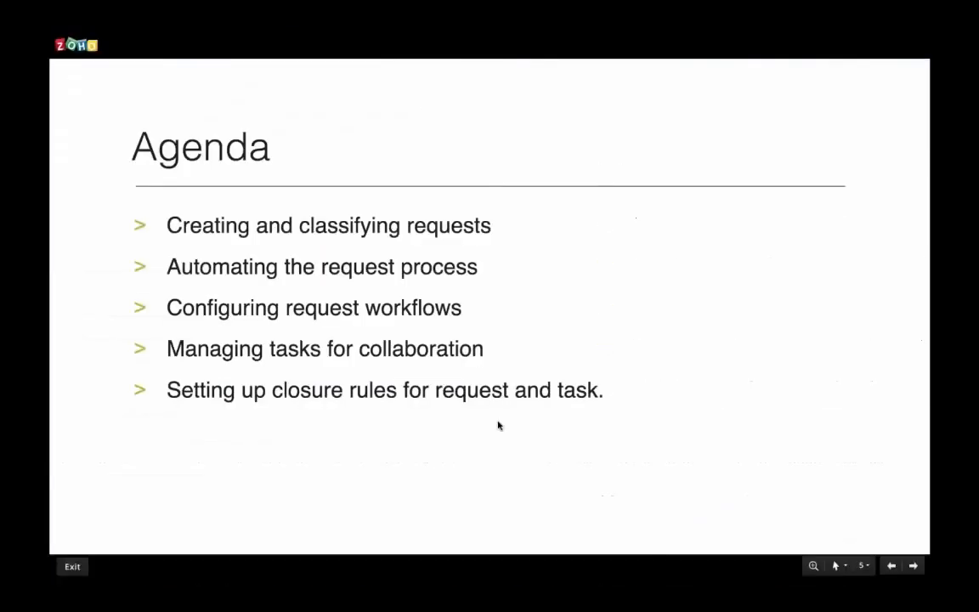
# Exit the slideshow and log into ServiceDesk Plus at localhost:8080 with the guest account.
pyautogui.press('Escape')
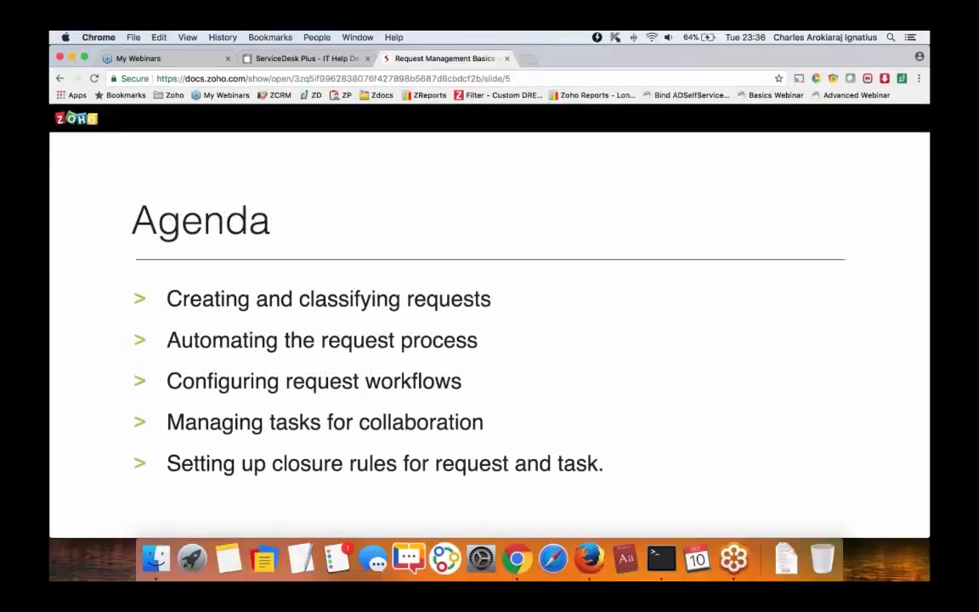
pyautogui.click(529, 58)
pyautogui.write('localhost:8080')
pyautogui.press('Return')
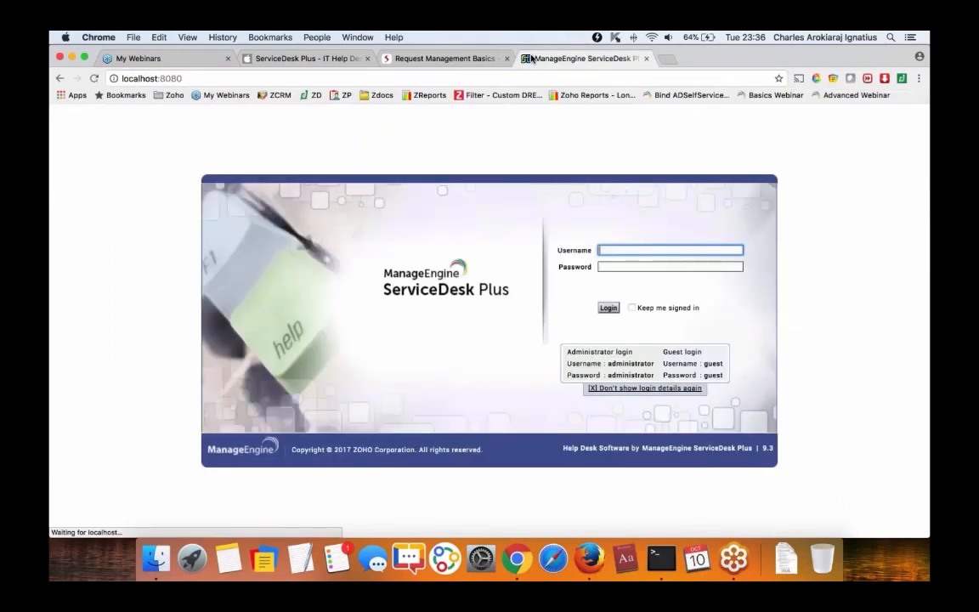
pyautogui.write('guest')
pyautogui.press('Tab')
pyautogui.write('guest')
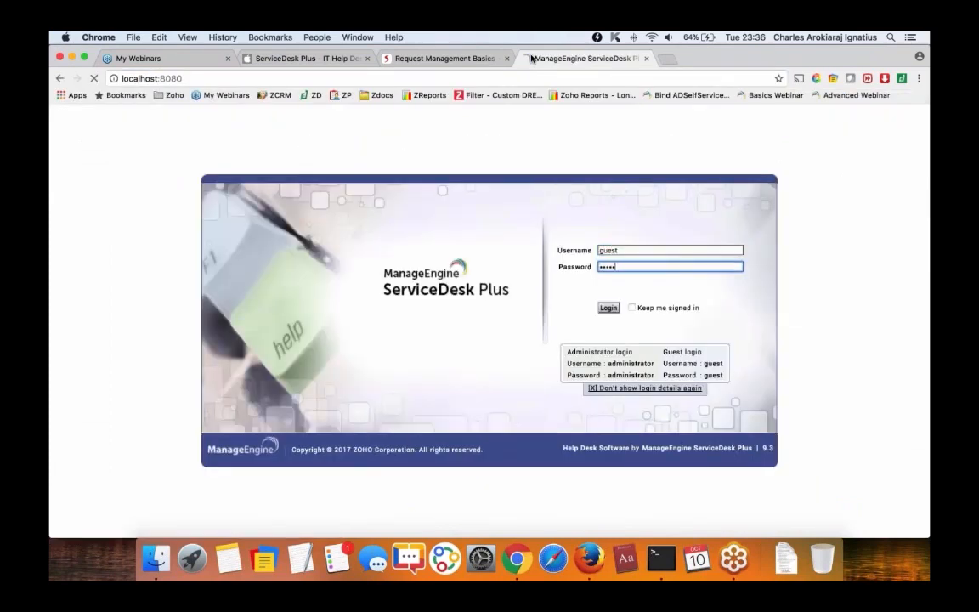
pyautogui.press('Return')
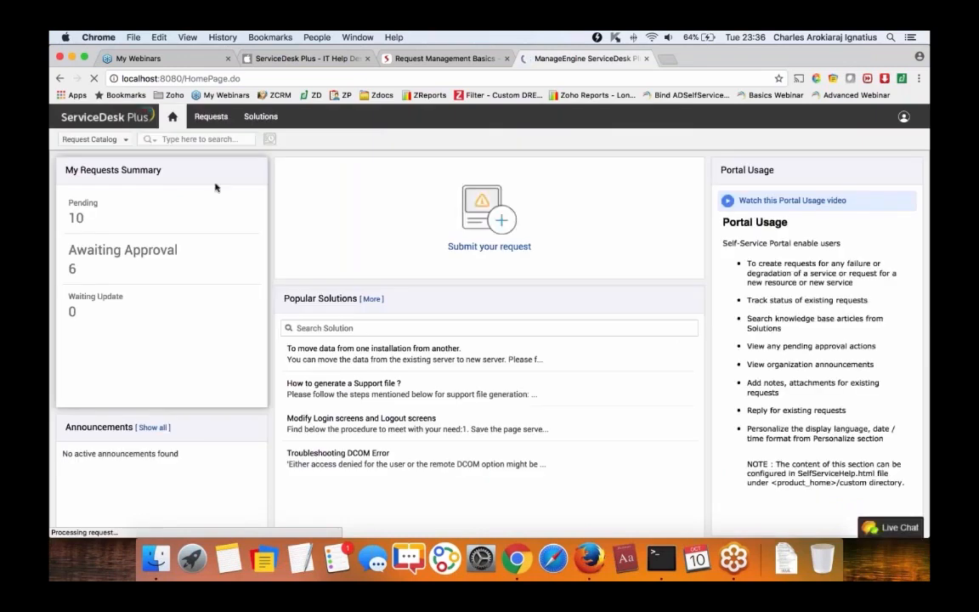
# Open Hardware > Request a Laptop in the request catalog to check its 5-day delivery banner.
pyautogui.click(489, 246)
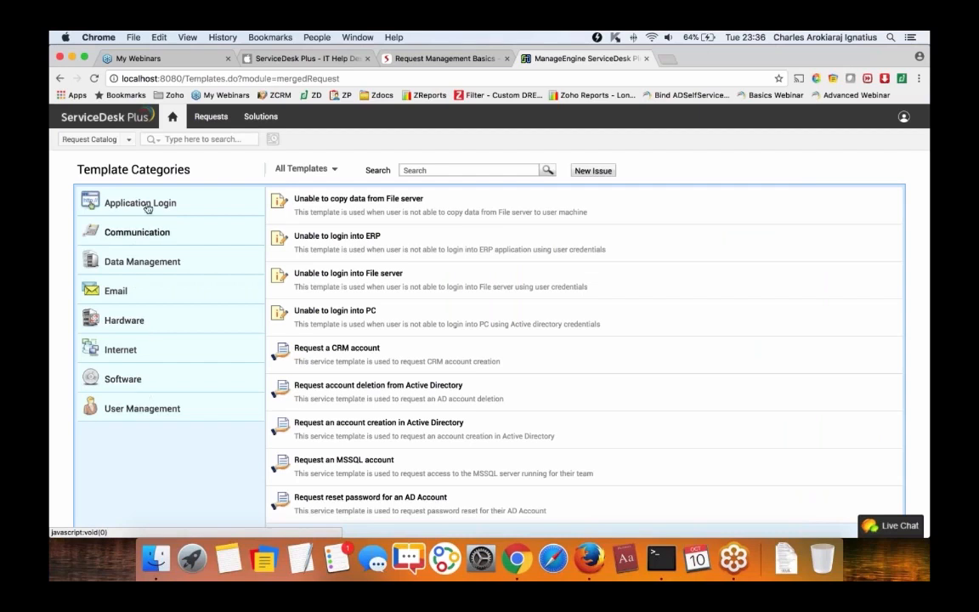
pyautogui.click(138, 238)
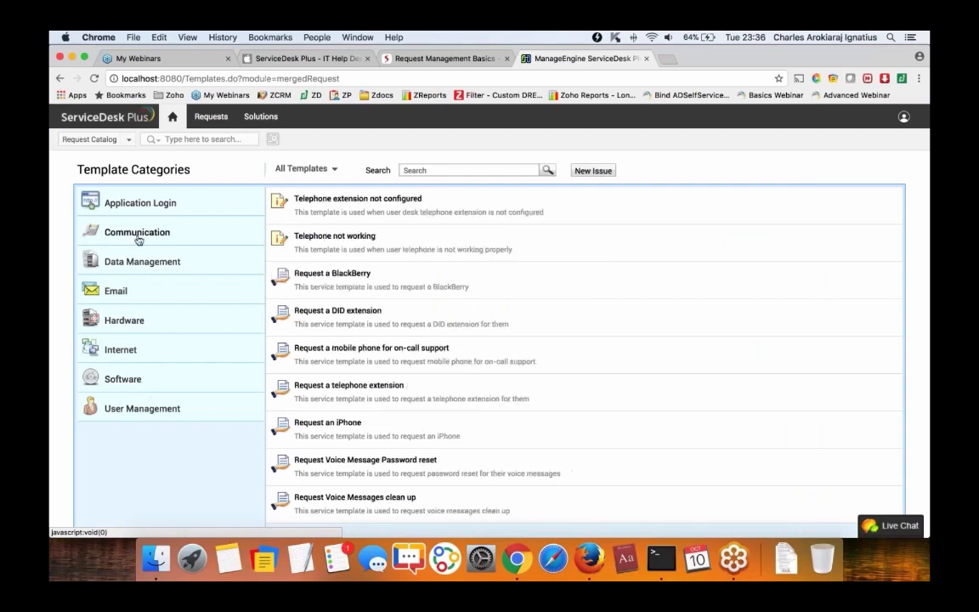
pyautogui.click(142, 320)
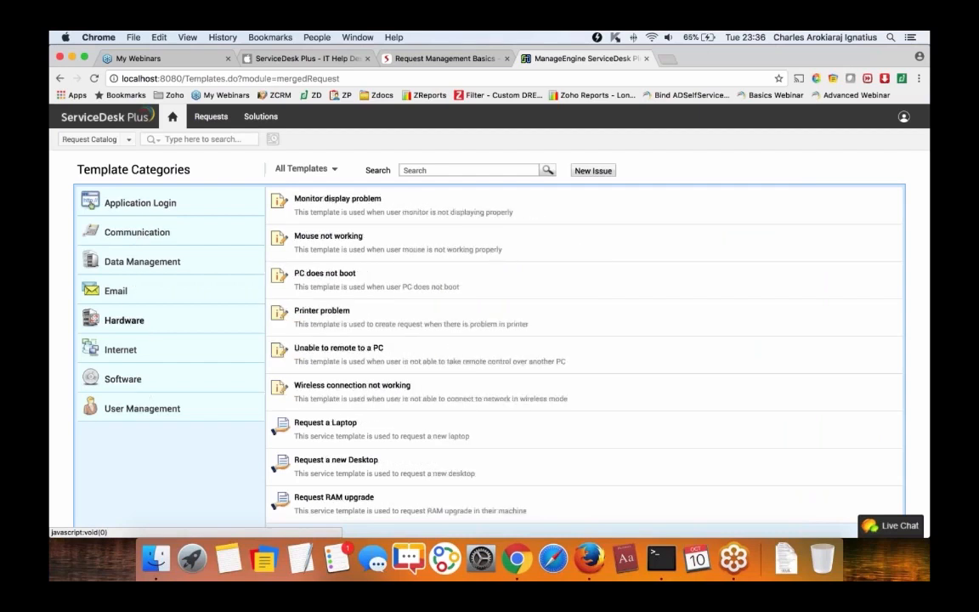
pyautogui.click(325, 423)
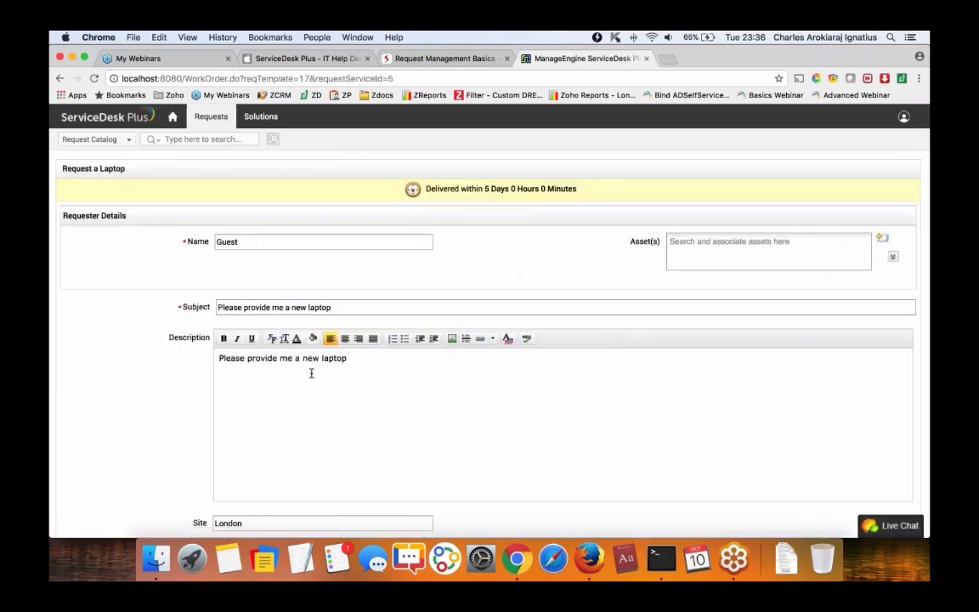
pyautogui.click(173, 118)
# Save the Managers user group and open the Network is slow incident template.
pyautogui.click(588, 559)
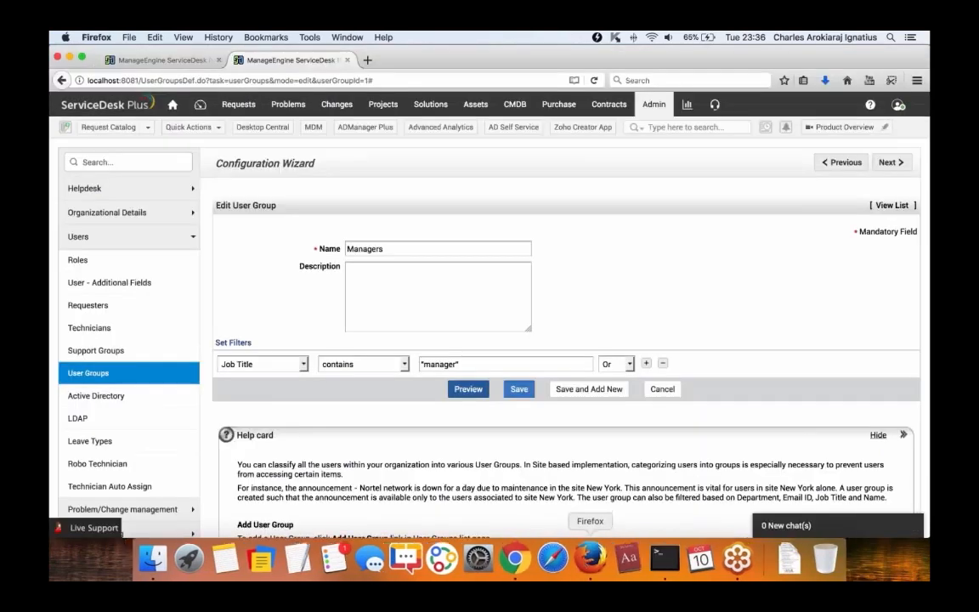
pyautogui.click(516, 388)
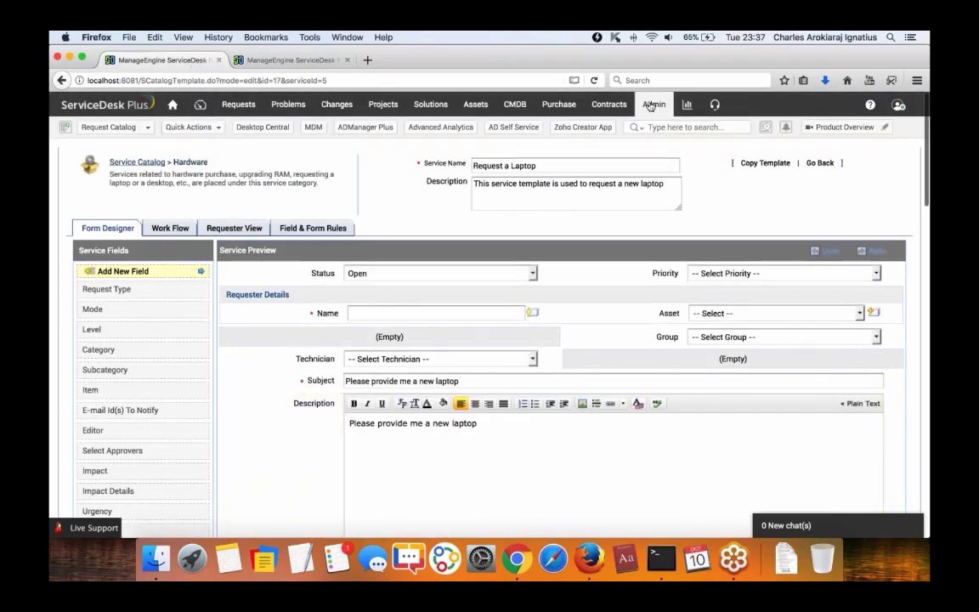
pyautogui.click(649, 103)
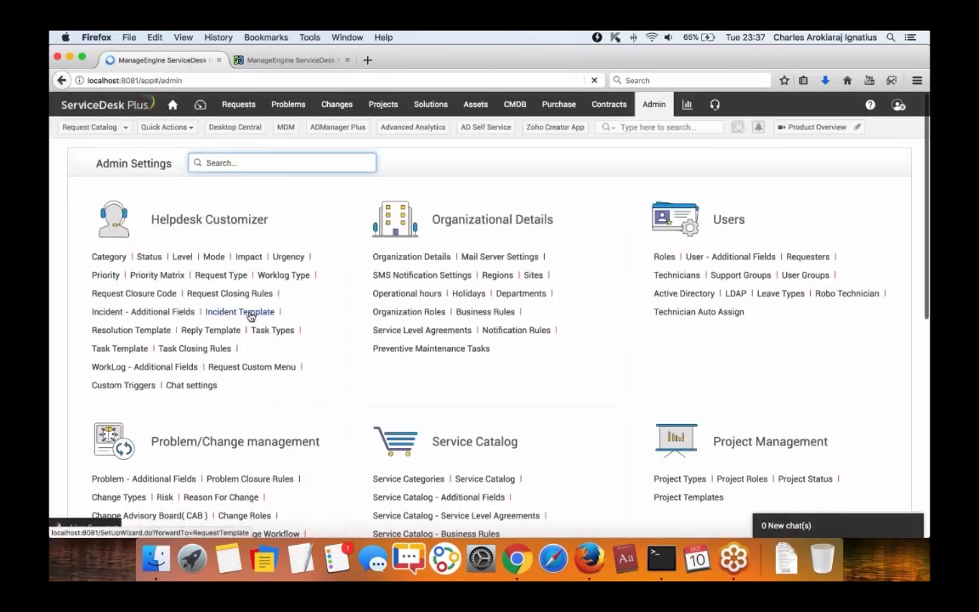
pyautogui.click(251, 312)
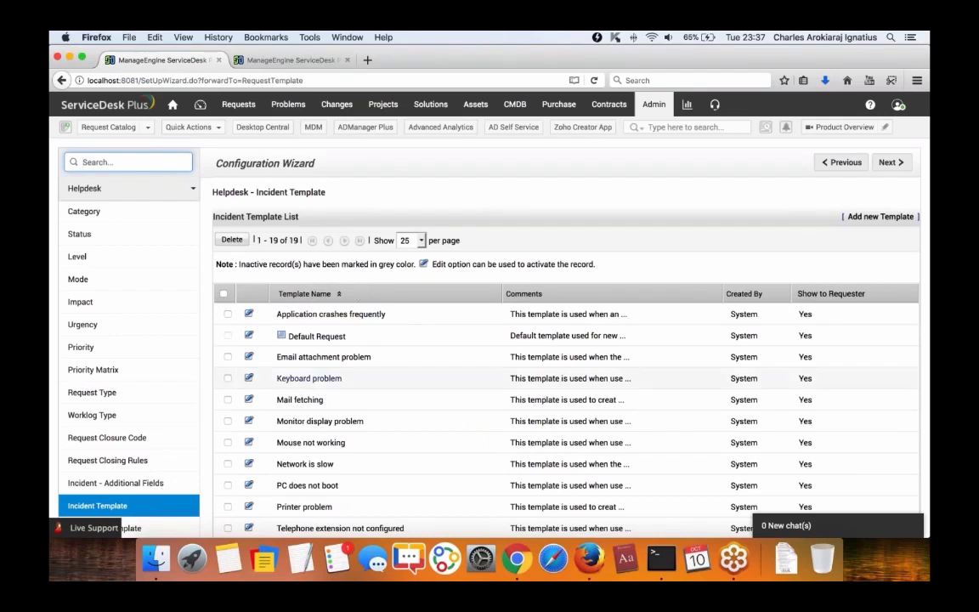
pyautogui.click(304, 464)
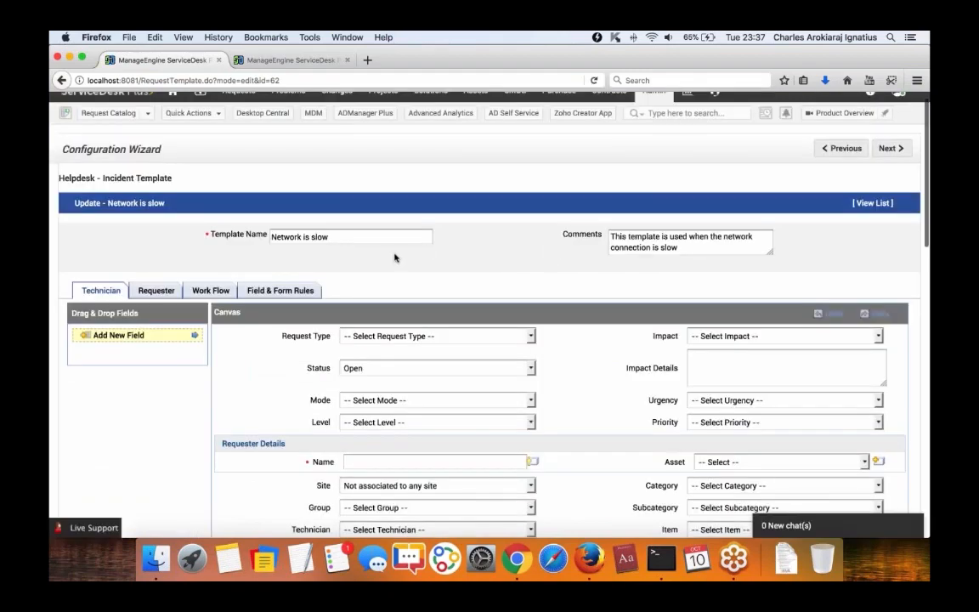
# Uncheck Show to Requester on the Network is slow template.
pyautogui.scroll(-10, 396, 256)
pyautogui.scroll(-3, 396, 255)
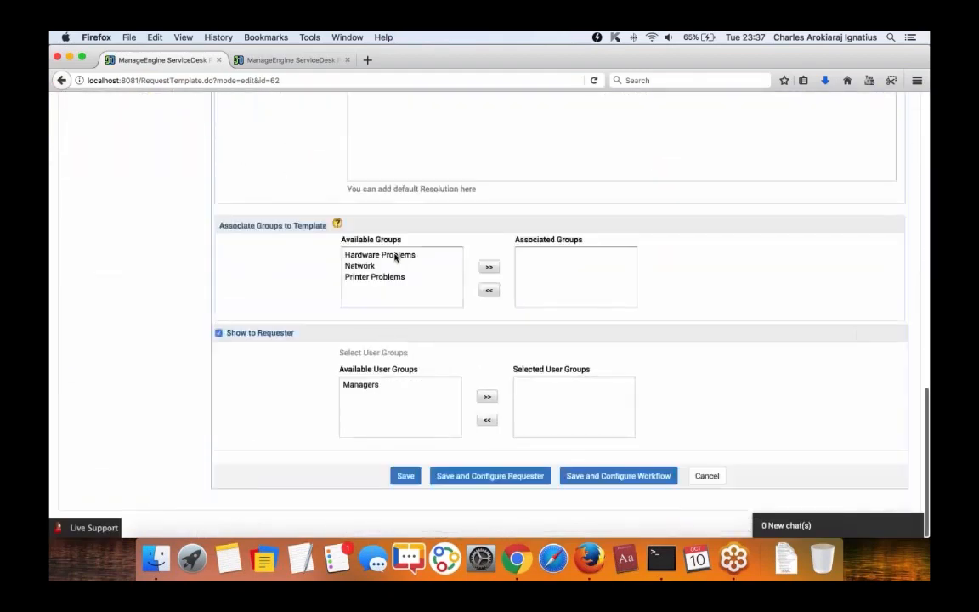
pyautogui.moveTo(227, 335); pyautogui.dragTo(303, 333)
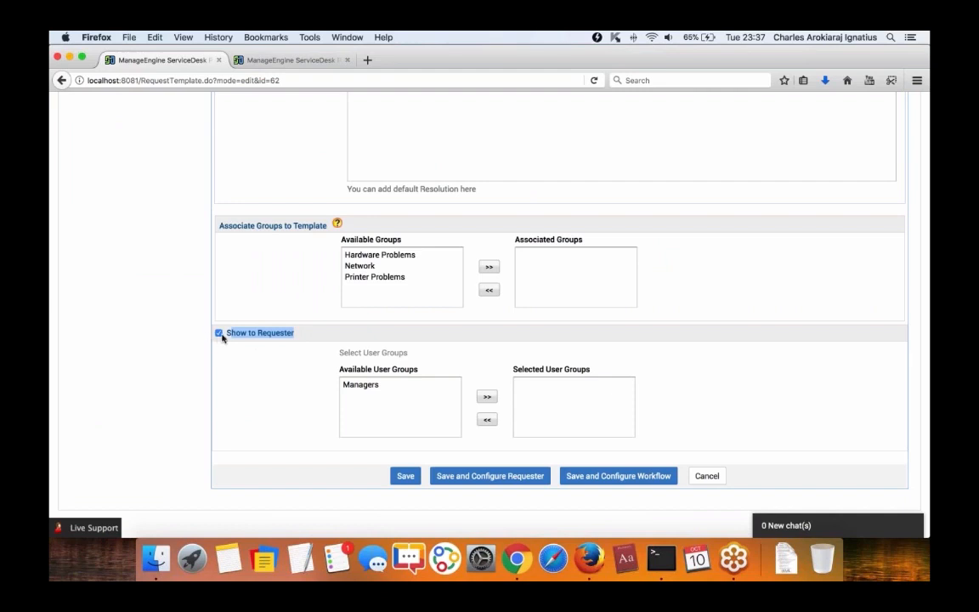
pyautogui.click(271, 336)
pyautogui.click(272, 337)
pyautogui.scroll(1, 271, 336)
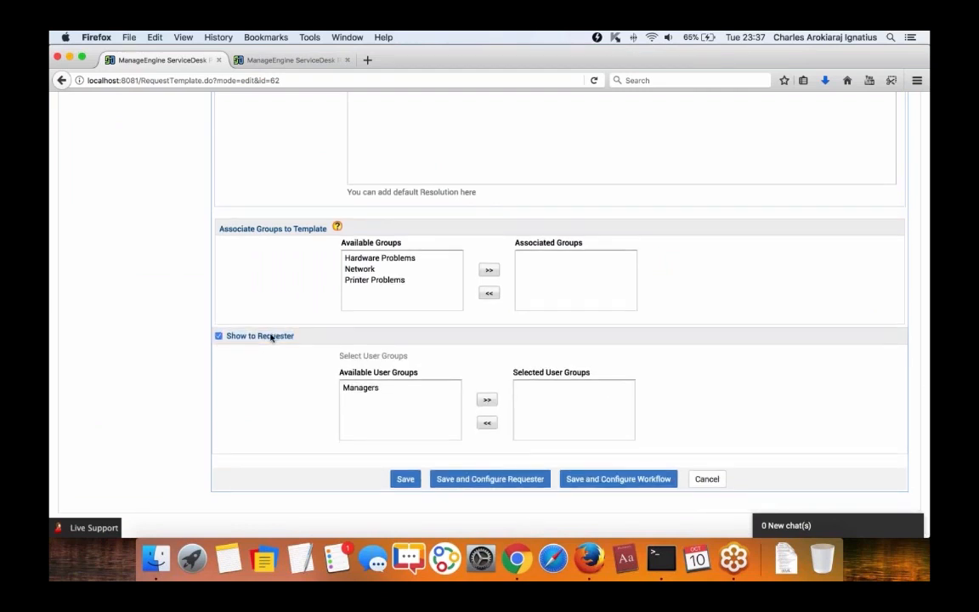
pyautogui.click(271, 337)
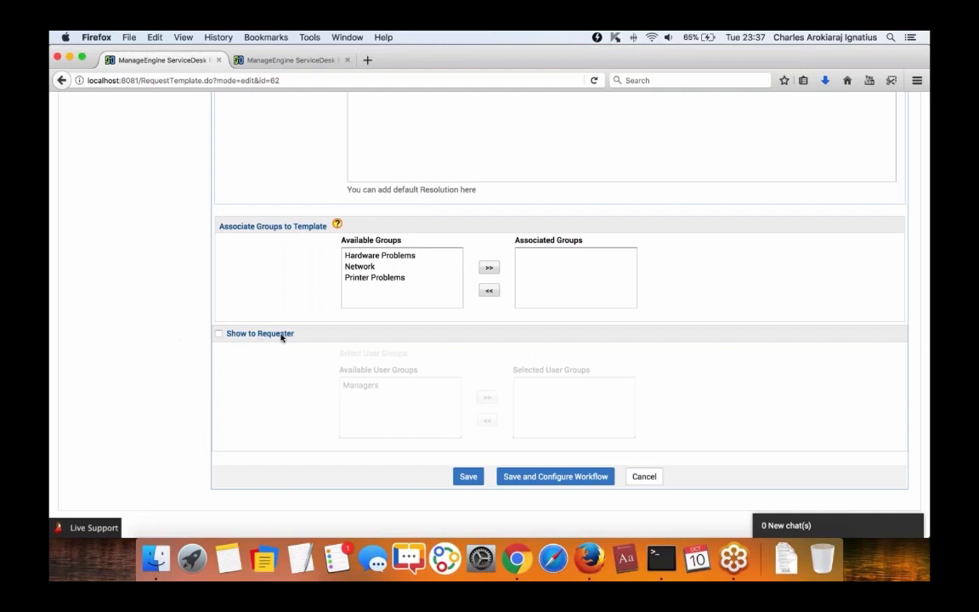
pyautogui.moveTo(225, 337); pyautogui.dragTo(323, 341)
# Move the Network group into the template's Associated Groups.
pyautogui.click(442, 267)
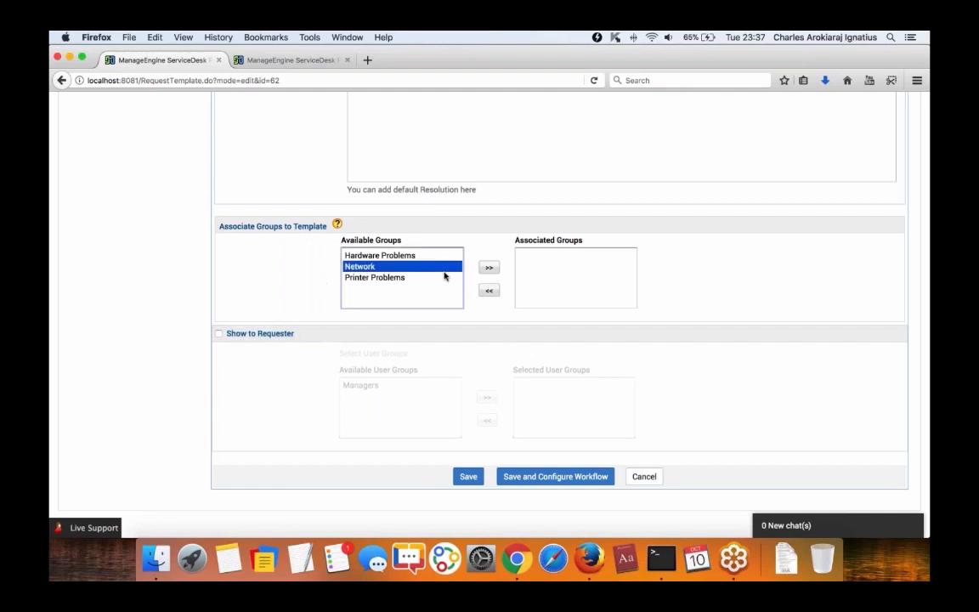
pyautogui.click(489, 269)
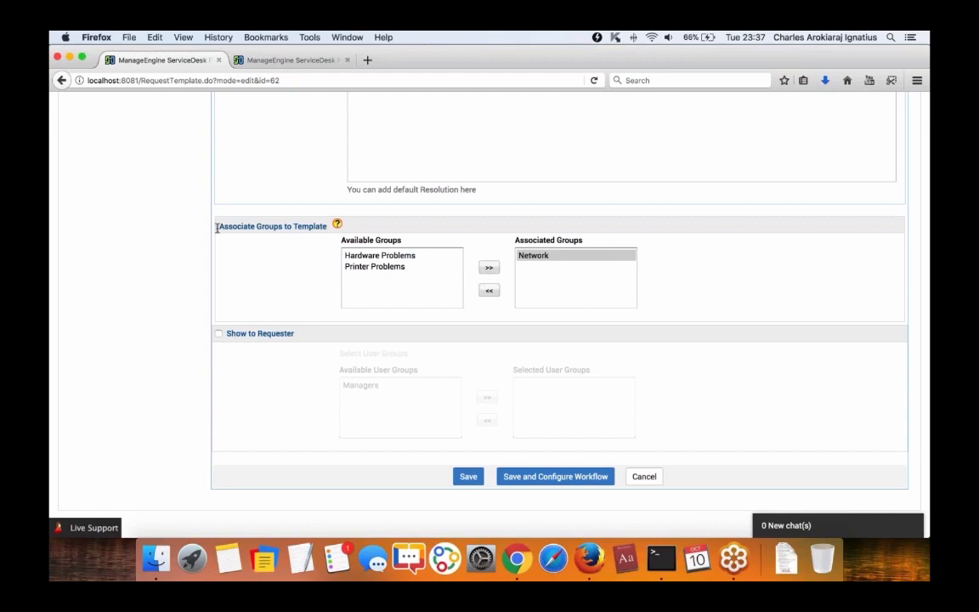
pyautogui.moveTo(217, 226); pyautogui.dragTo(333, 226)
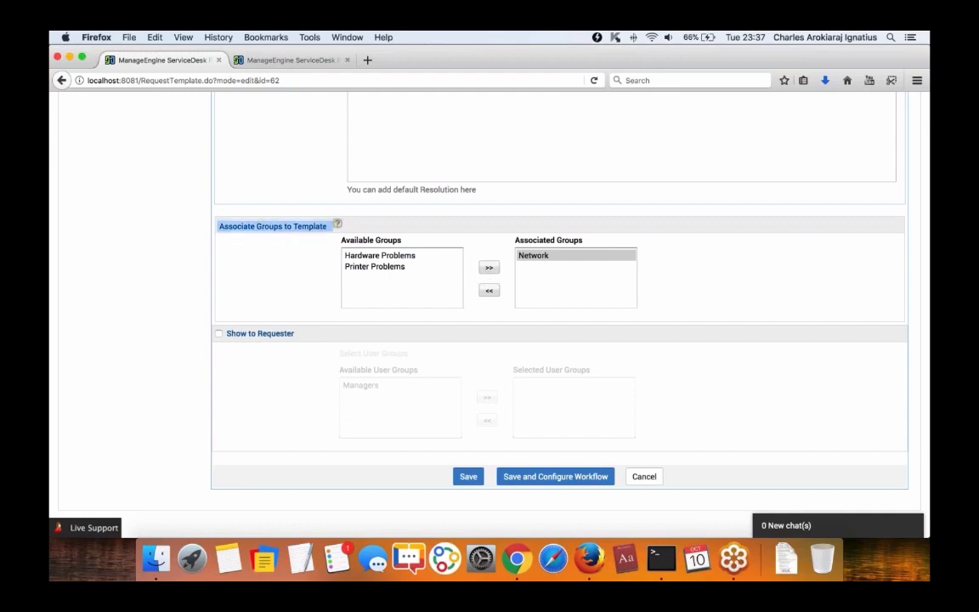
pyautogui.click(297, 277)
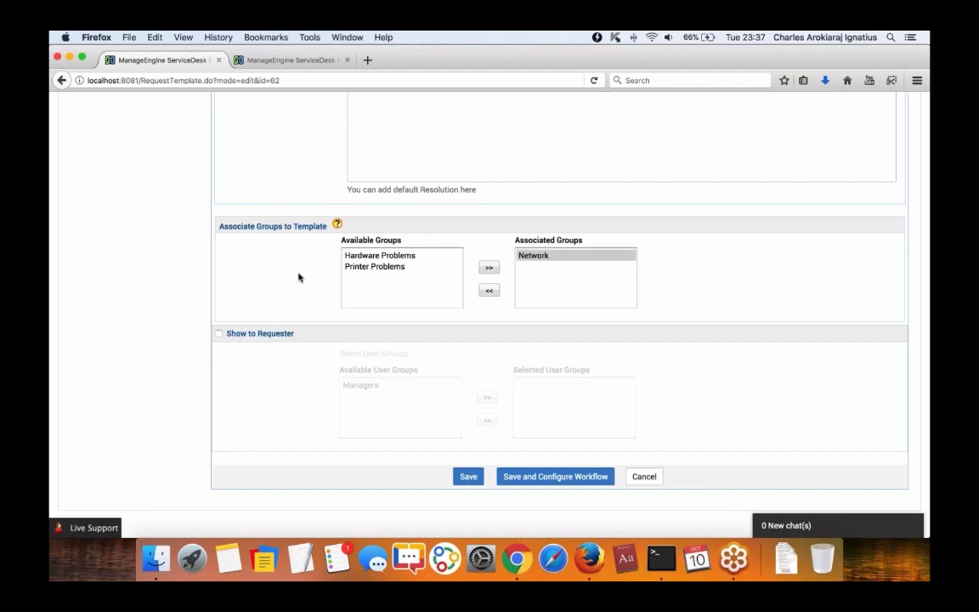
pyautogui.scroll(15, 298, 277)
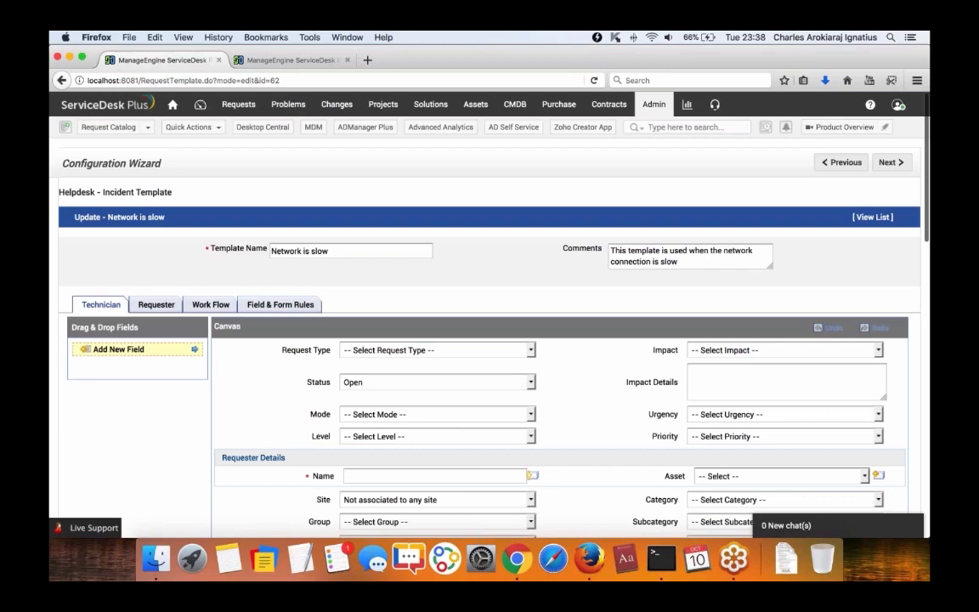
# Go to Admin > Service Catalog > Hardware and open Request a Laptop's Work Flow settings.
pyautogui.click(653, 105)
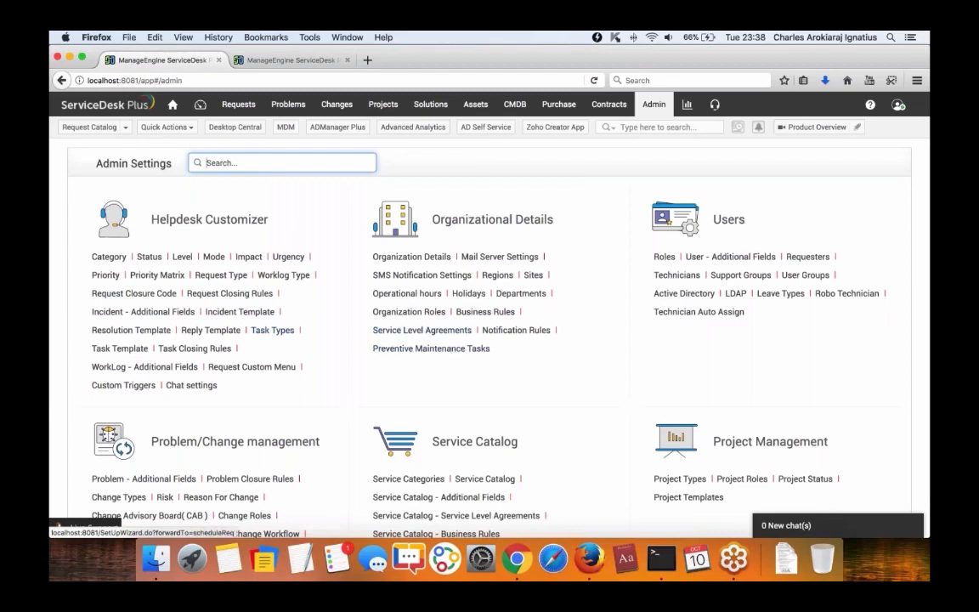
pyautogui.scroll(-2, 459, 365)
pyautogui.click(484, 411)
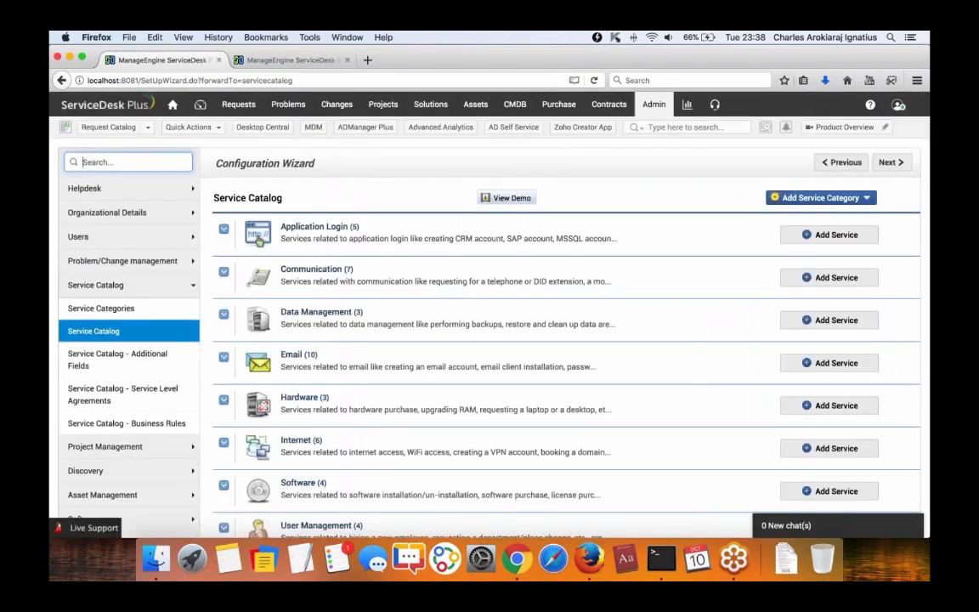
pyautogui.click(298, 397)
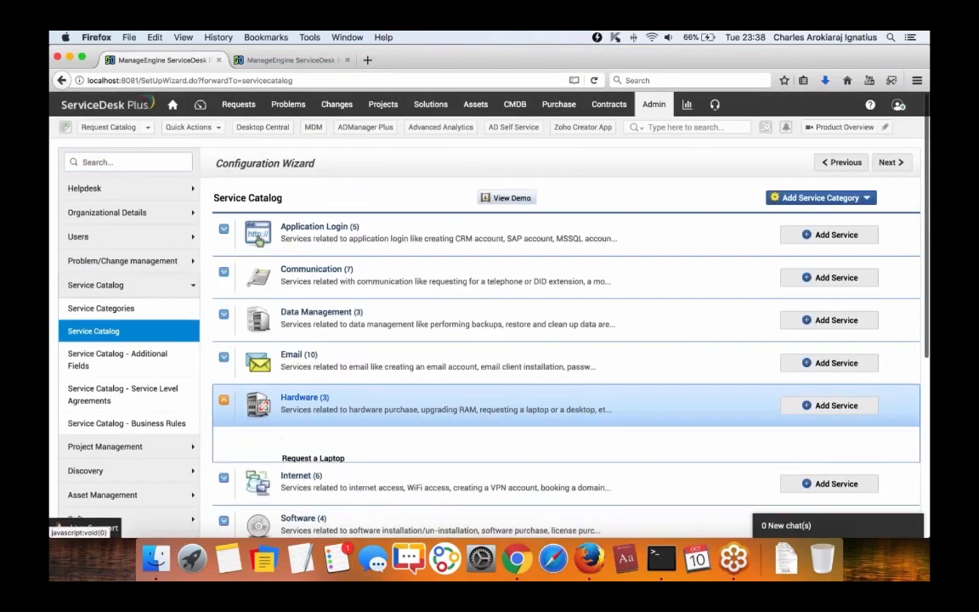
pyautogui.click(319, 378)
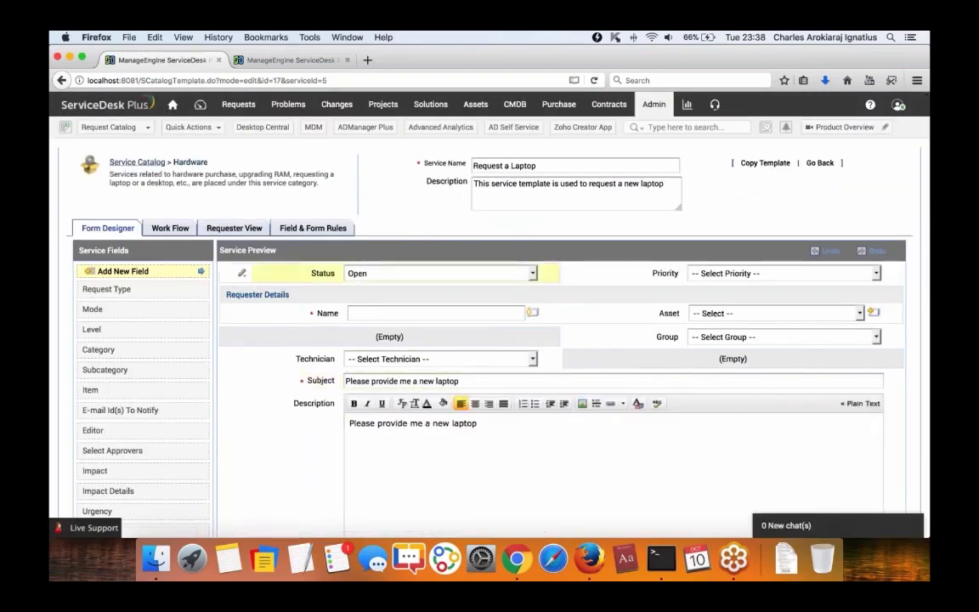
pyautogui.click(172, 230)
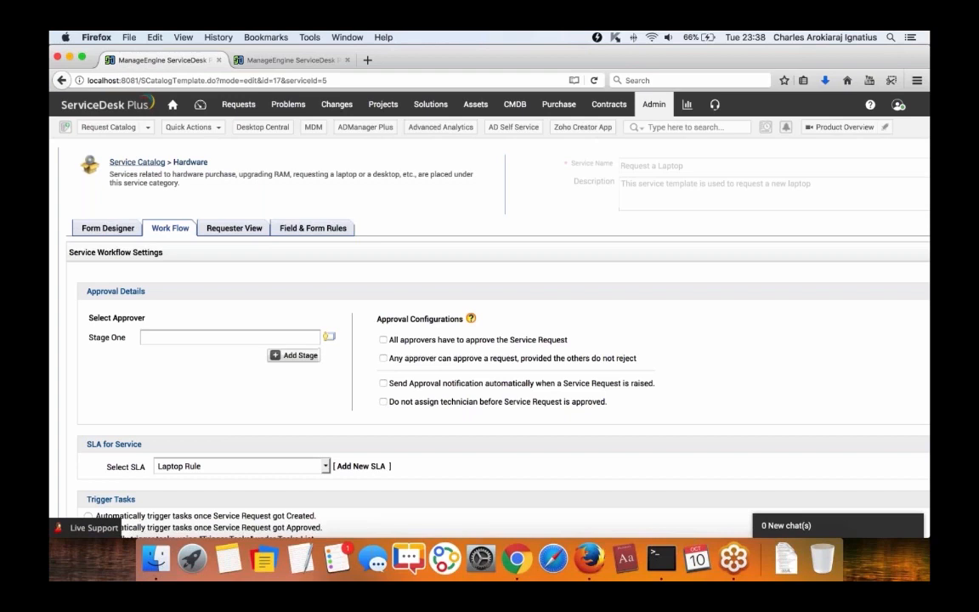
# Add four approval stages so the laptop workflow has five stages.
pyautogui.scroll(-2, 289, 340)
pyautogui.click(287, 326)
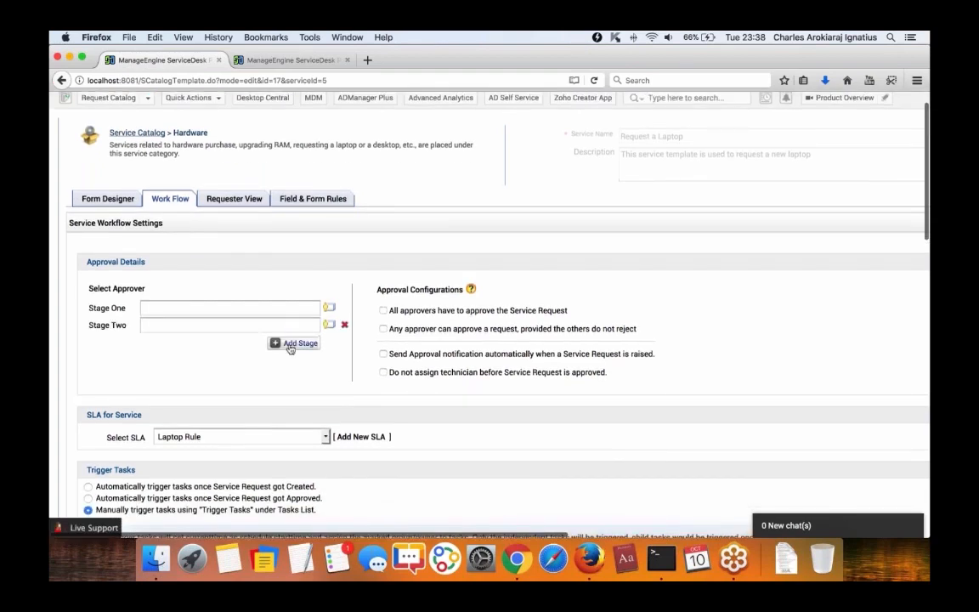
pyautogui.click(289, 344)
pyautogui.click(289, 362)
pyautogui.click(289, 377)
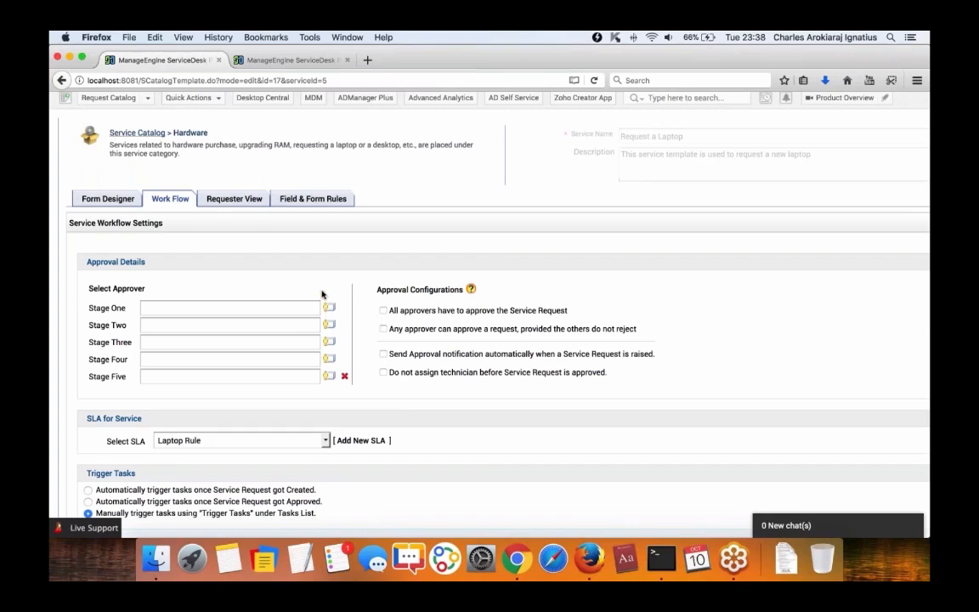
pyautogui.click(255, 60)
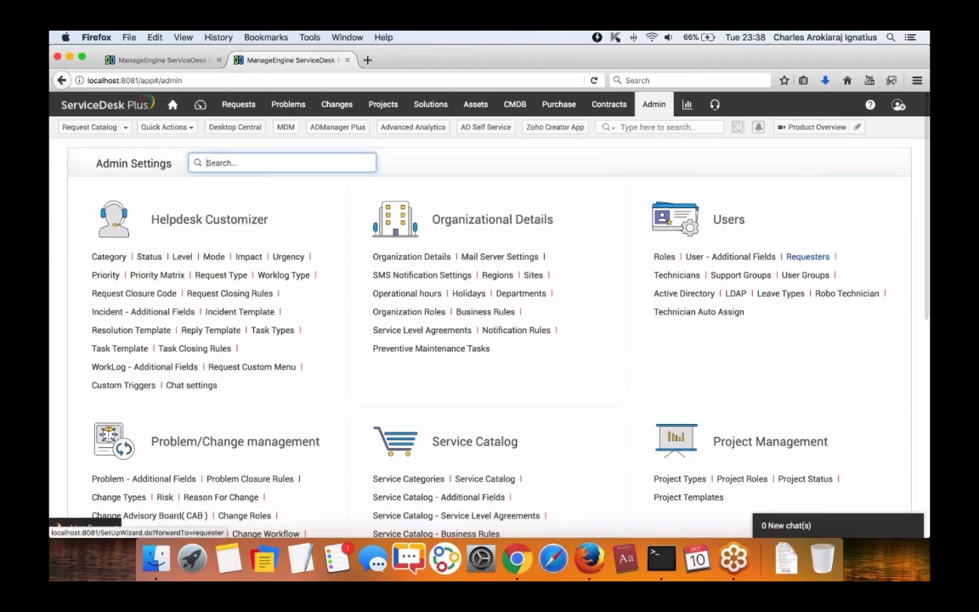
# Open a requester's edit page and check its service request approver permission.
pyautogui.click(807, 256)
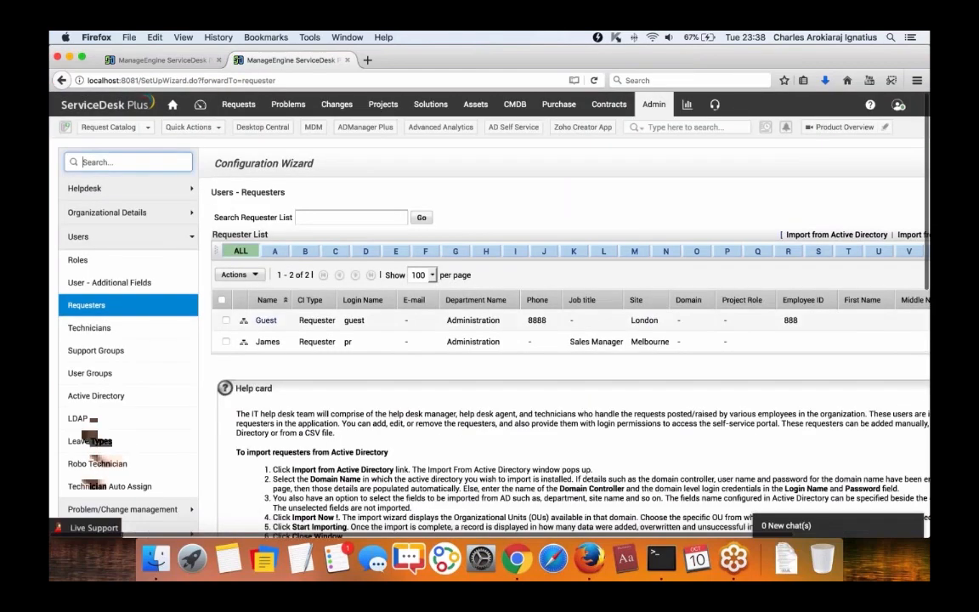
pyautogui.click(283, 321)
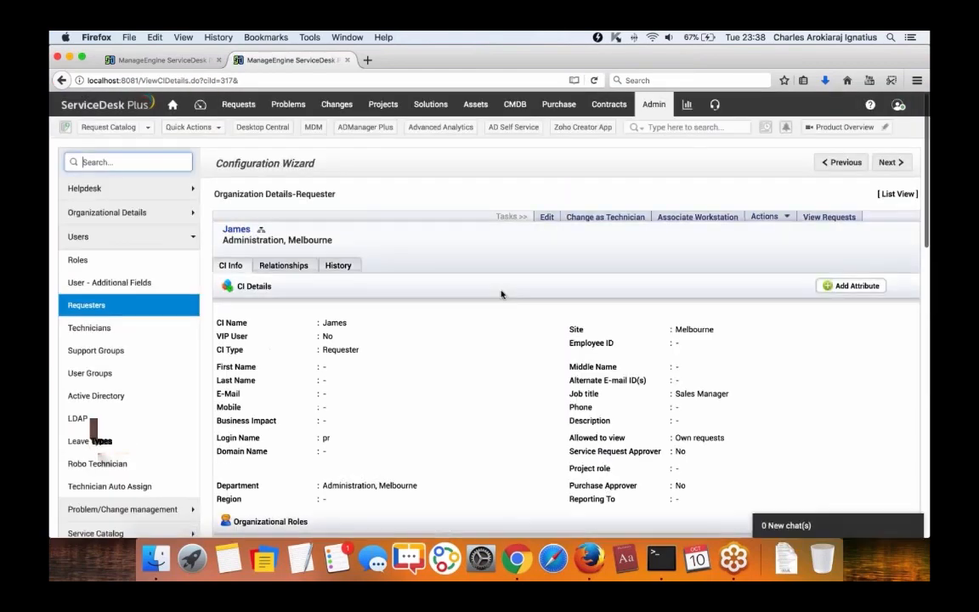
pyautogui.click(548, 217)
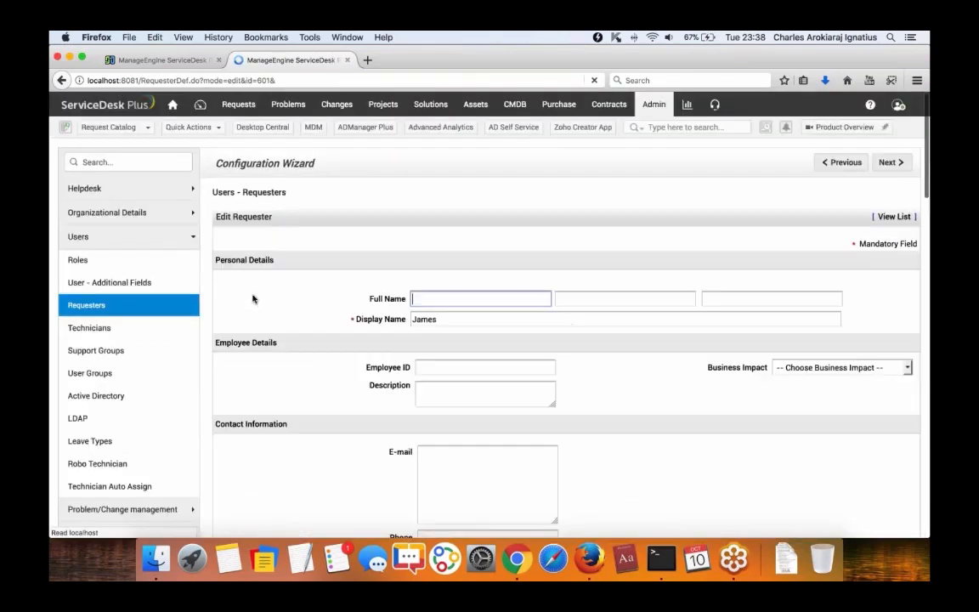
pyautogui.scroll(-15, 253, 299)
pyautogui.scroll(5, 254, 298)
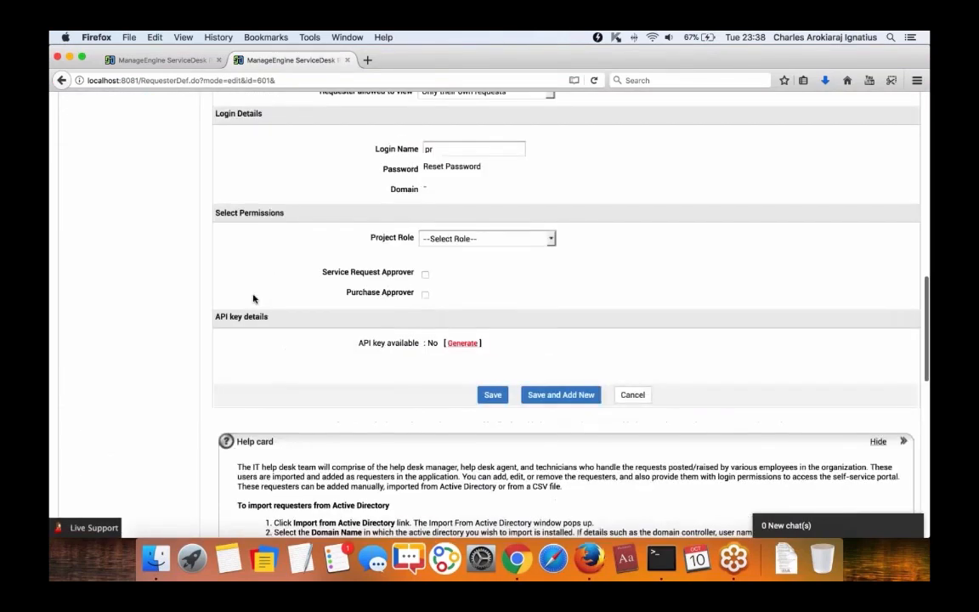
pyautogui.moveTo(322, 272); pyautogui.dragTo(417, 274)
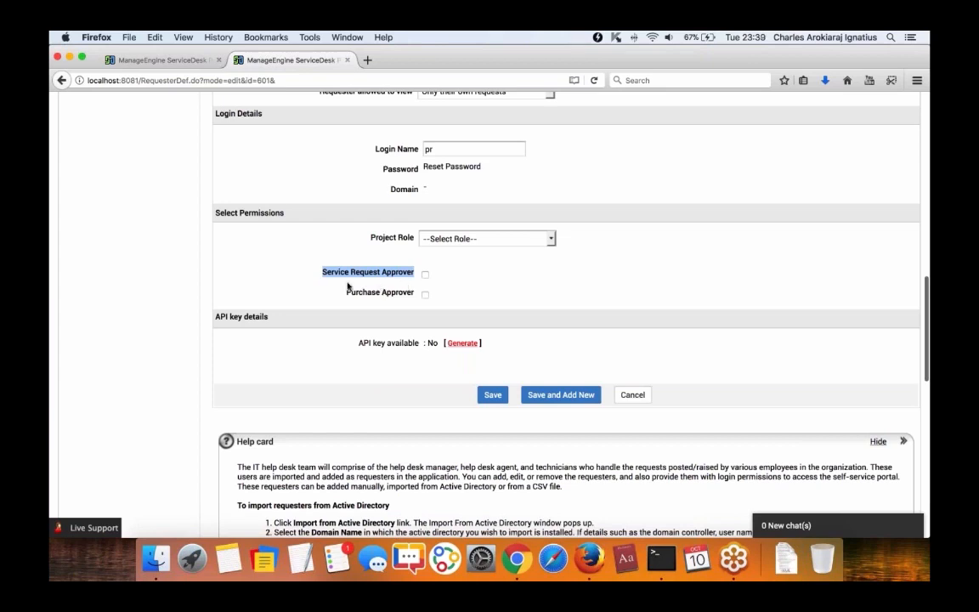
# Open the Stage One approver list, close it without choosing anyone, and return to Admin Settings.
pyautogui.click(171, 58)
pyautogui.click(330, 309)
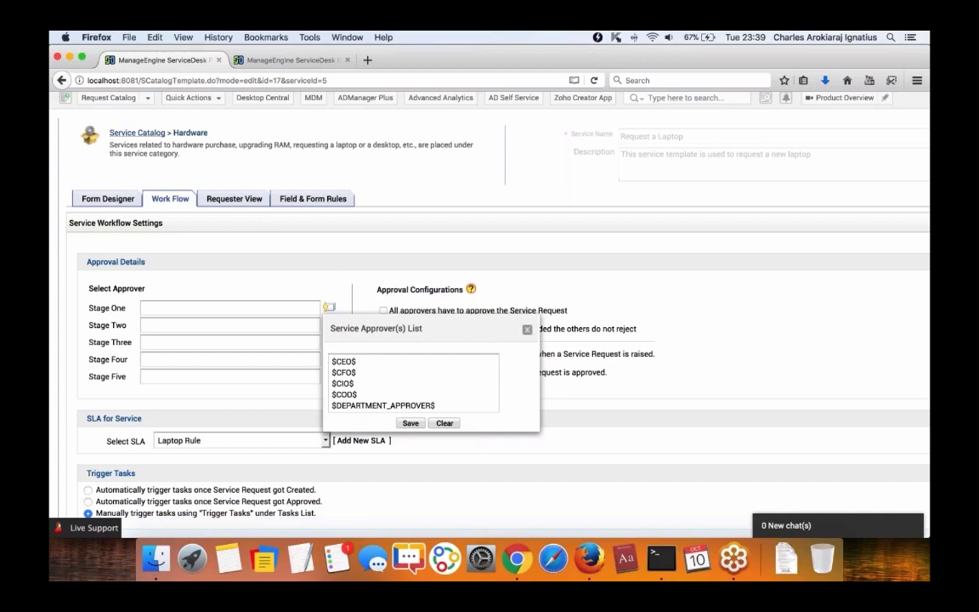
pyautogui.scroll(-3, 408, 377)
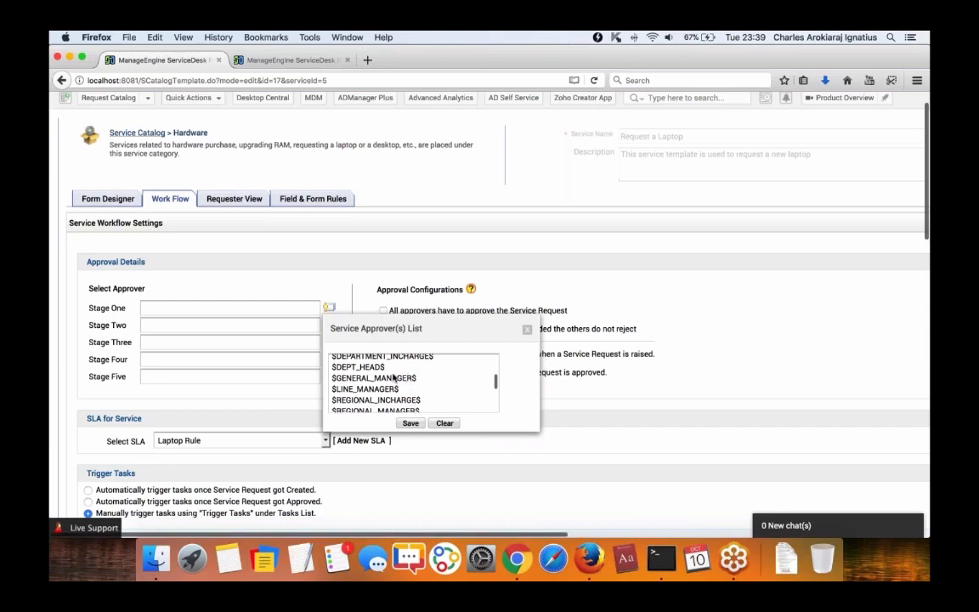
pyautogui.scroll(-2, 400, 381)
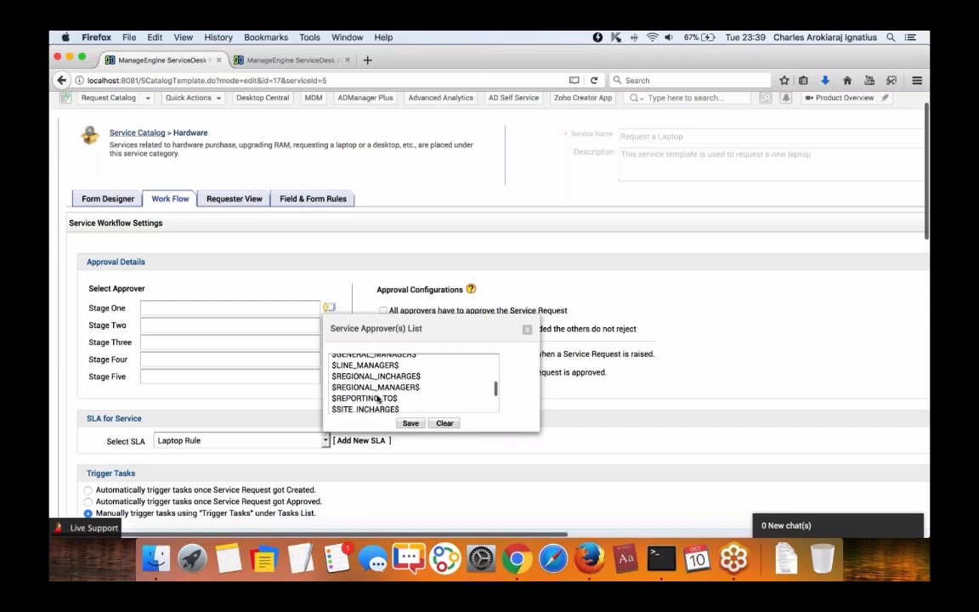
pyautogui.scroll(-3, 399, 382)
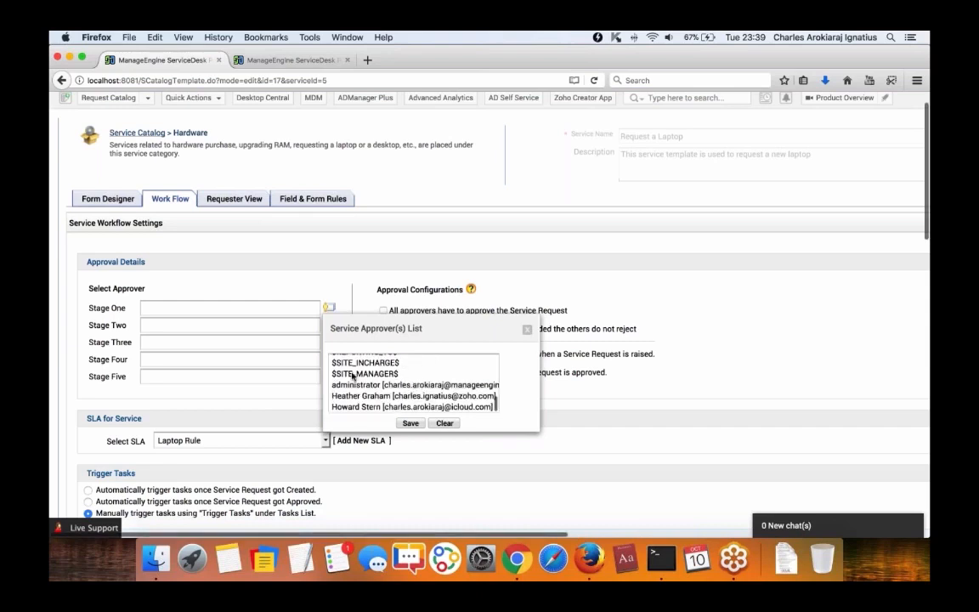
pyautogui.click(528, 331)
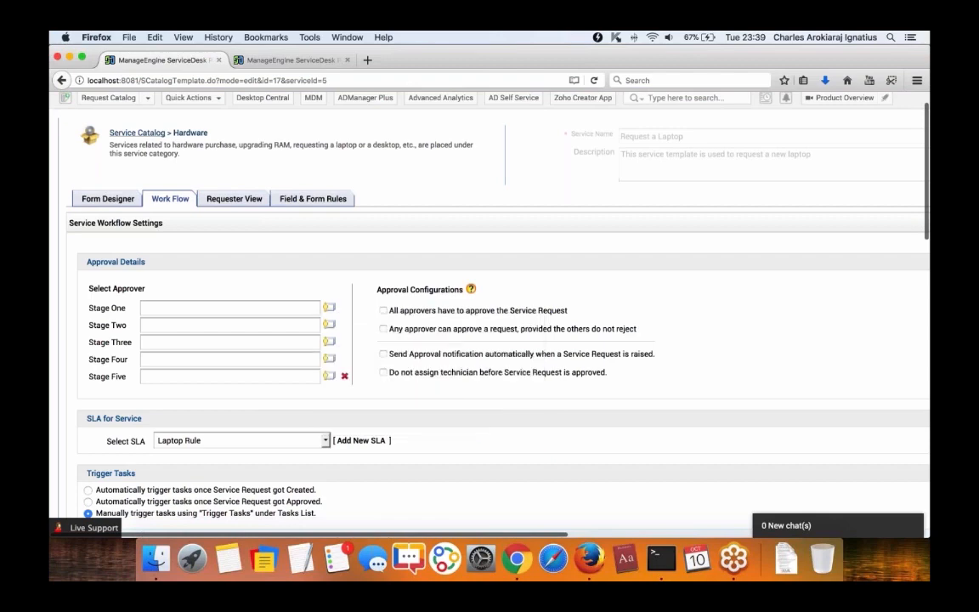
pyautogui.click(289, 60)
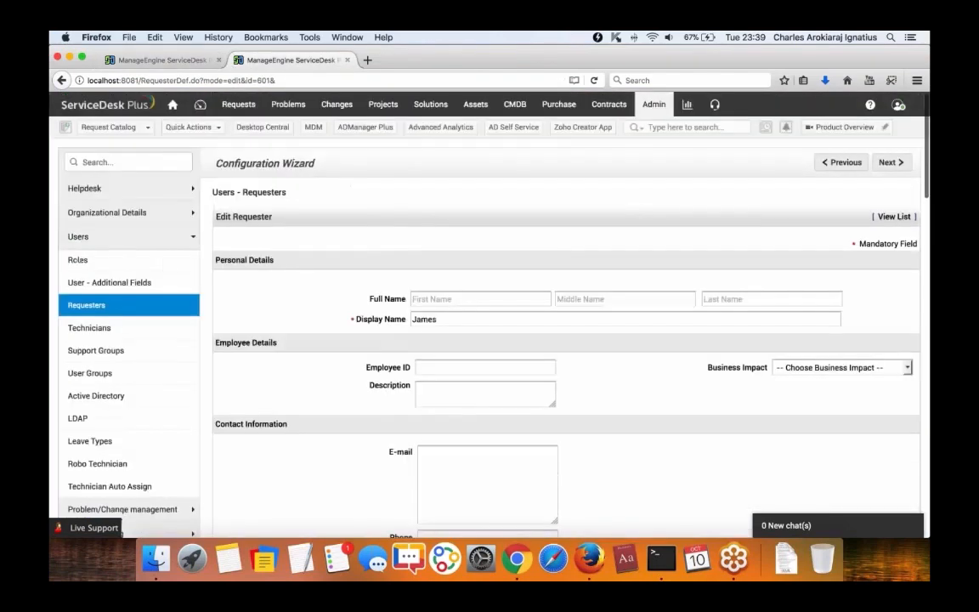
pyautogui.click(652, 103)
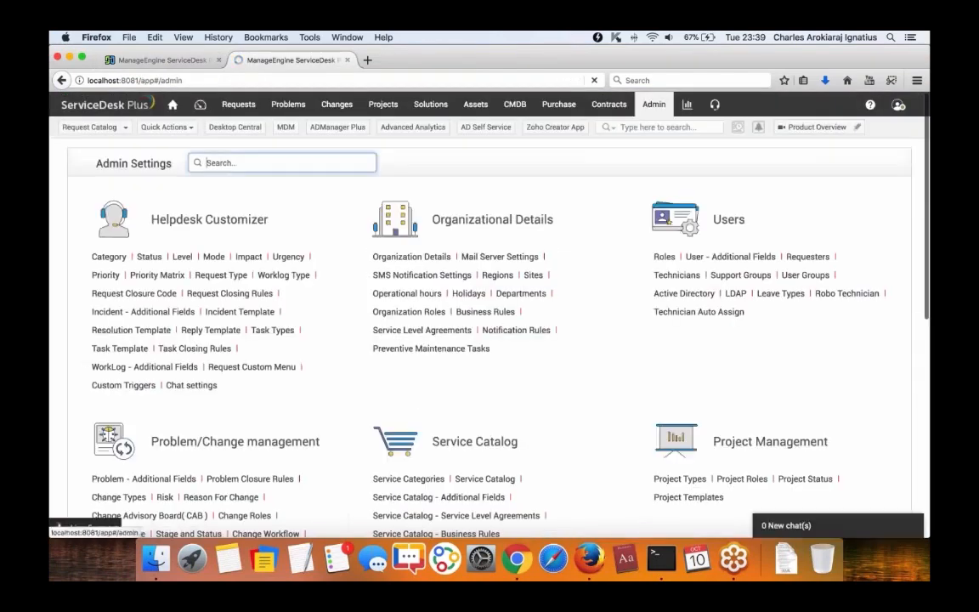
# Open Organization Roles under Organizational Details.
pyautogui.click(415, 312)
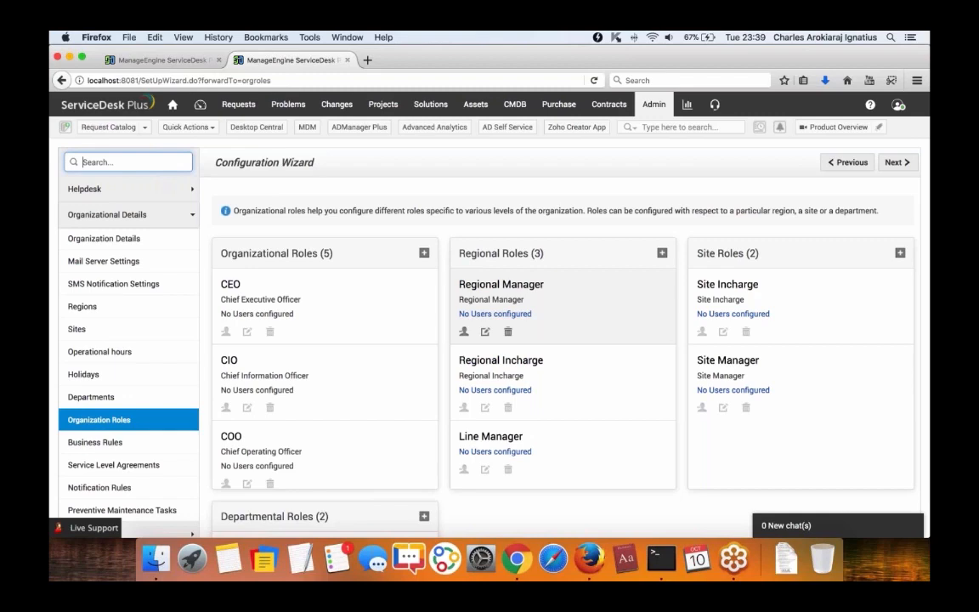
# In a third Admin tab, add a site named New York using Copy Default Settings.
pyautogui.rightClick(646, 102)
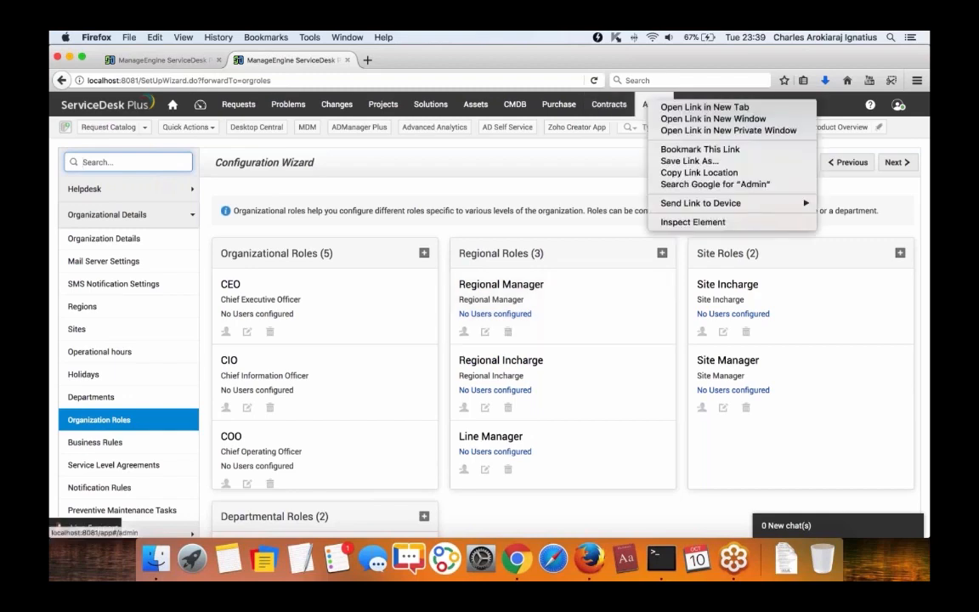
pyautogui.click(705, 107)
pyautogui.click(419, 59)
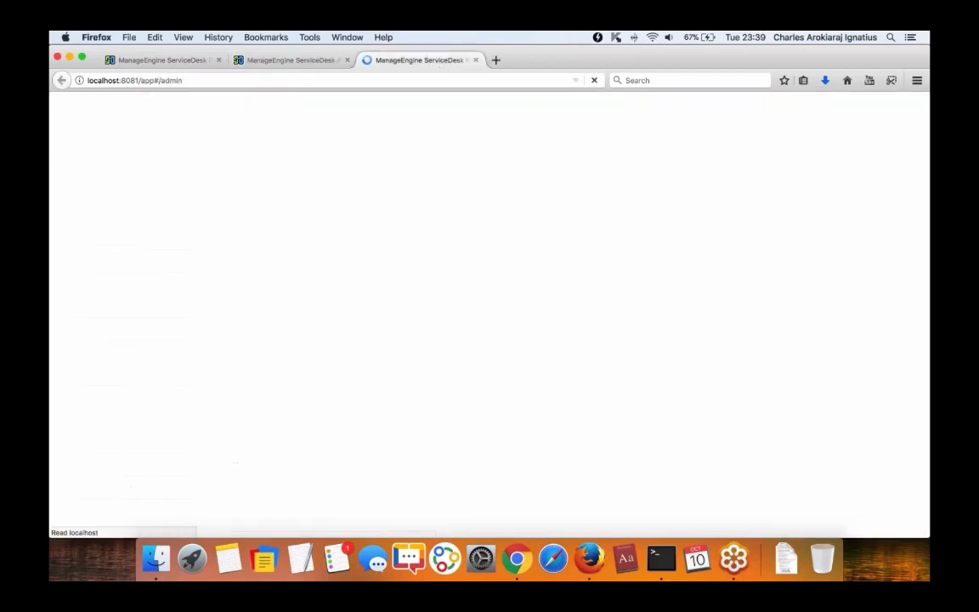
pyautogui.click(533, 275)
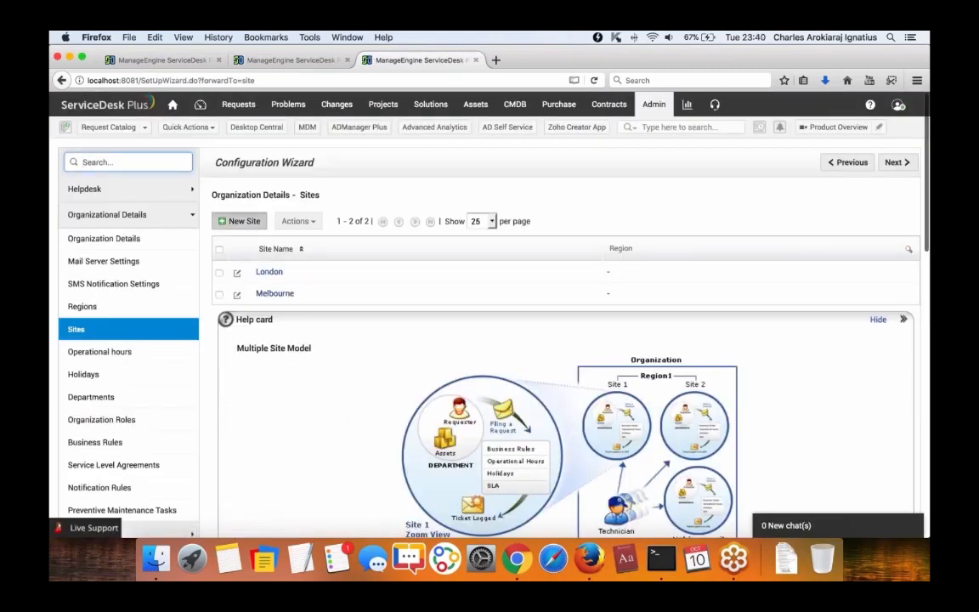
pyautogui.click(239, 221)
pyautogui.write('New York')
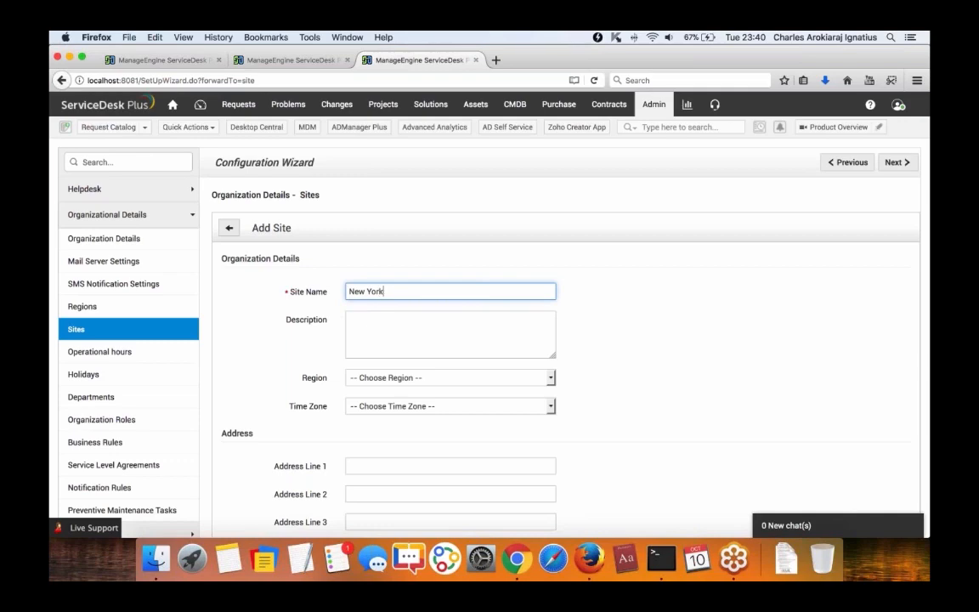
pyautogui.scroll(-10, 419, 286)
pyautogui.click(423, 273)
pyautogui.scroll(-2, 410, 330)
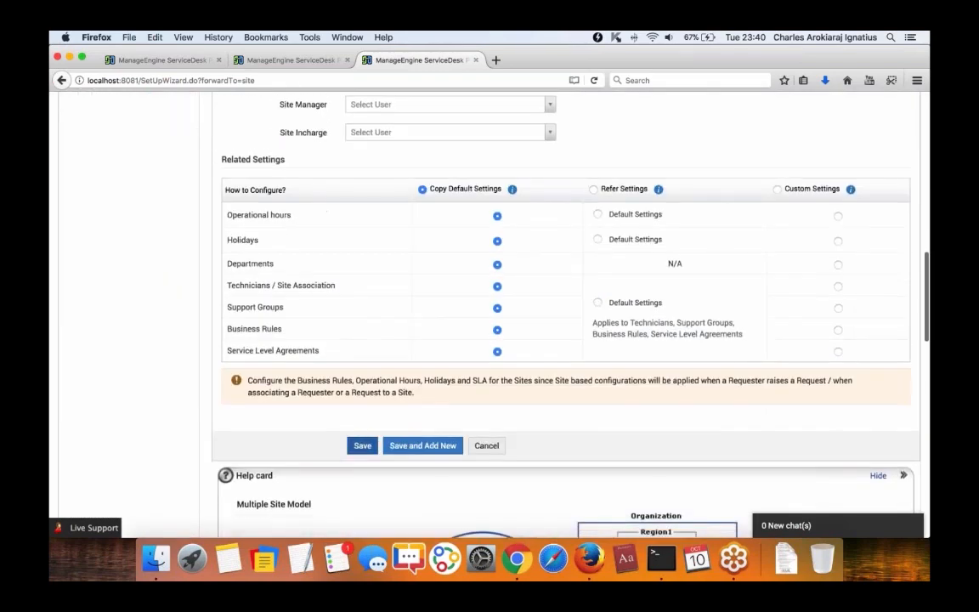
pyautogui.click(286, 60)
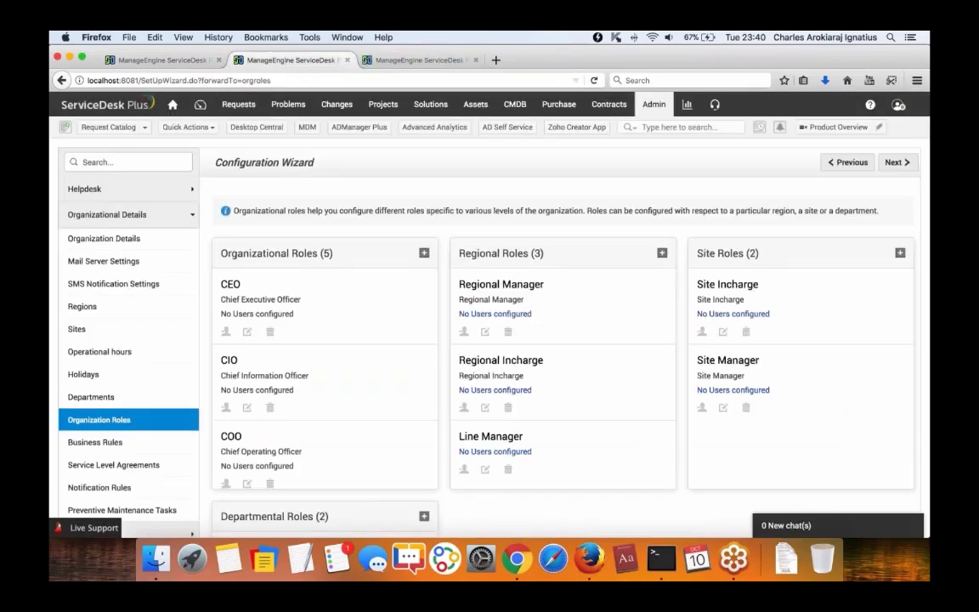
# Reload Organization Roles and start associating Site Manager users with Single Site Option.
pyautogui.press('super+l')
pyautogui.press('Return')
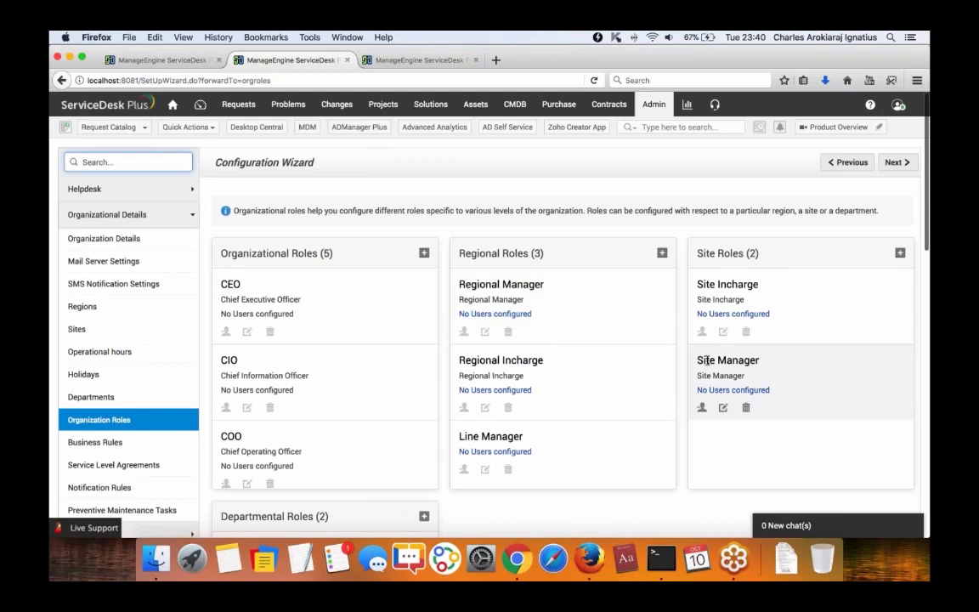
pyautogui.click(730, 361)
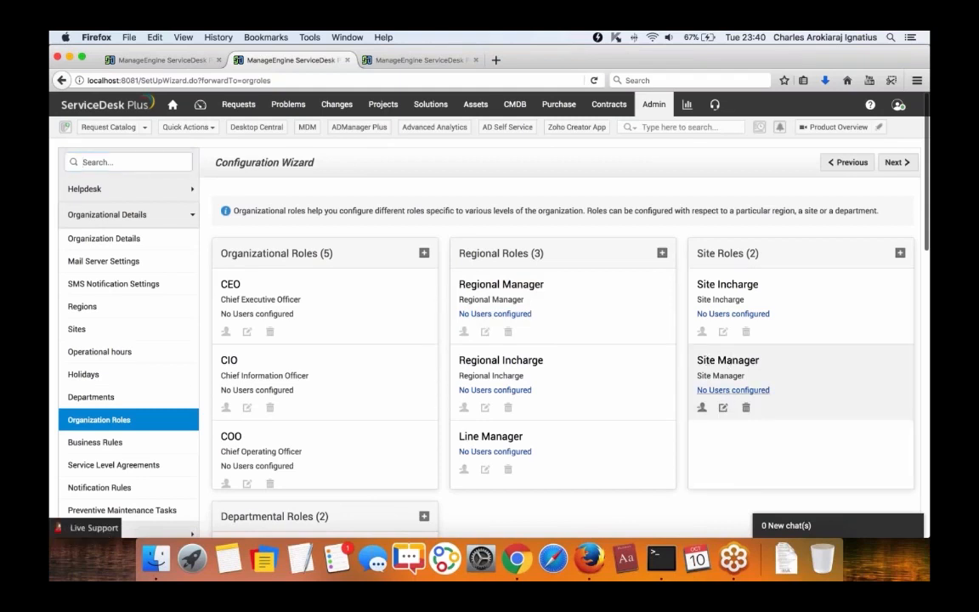
pyautogui.click(733, 389)
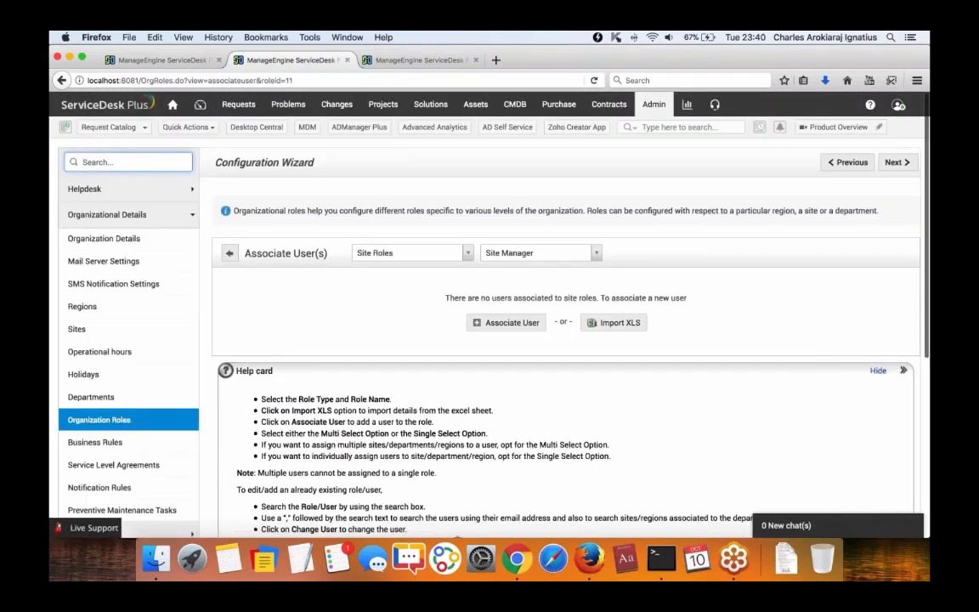
pyautogui.click(507, 322)
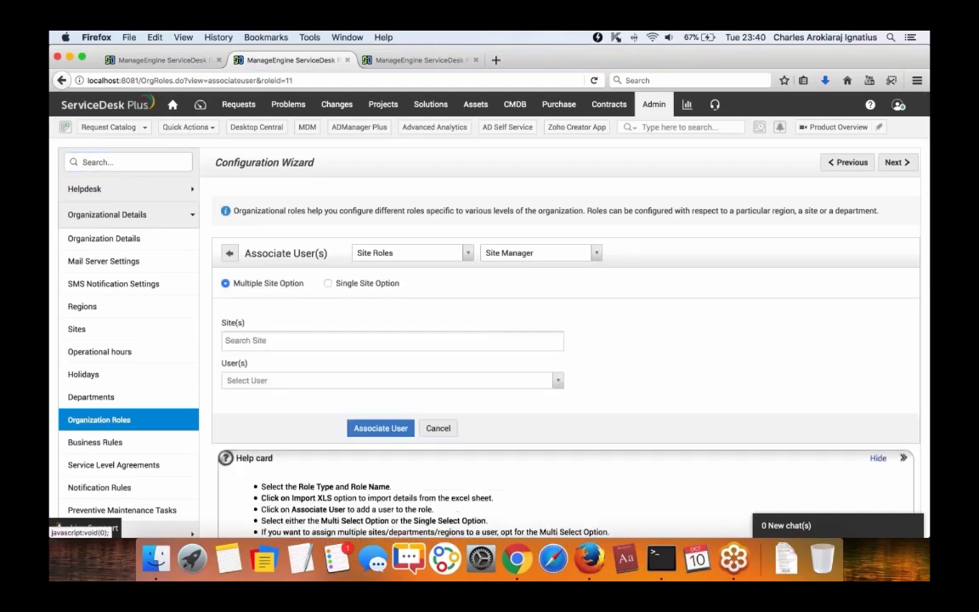
pyautogui.click(327, 283)
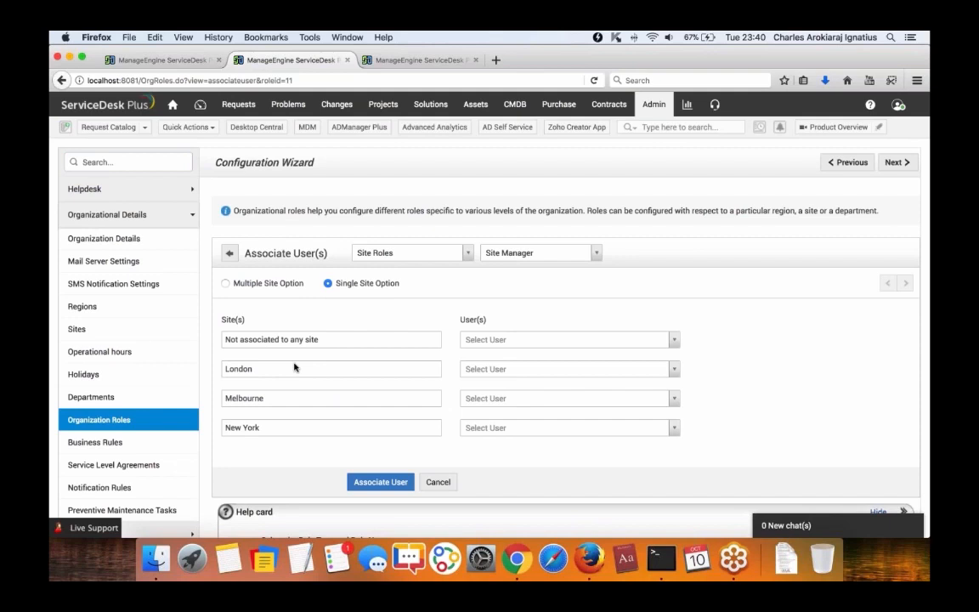
# Pick a Site Manager for London, Melbourne and New York and save the associations.
pyautogui.click(513, 369)
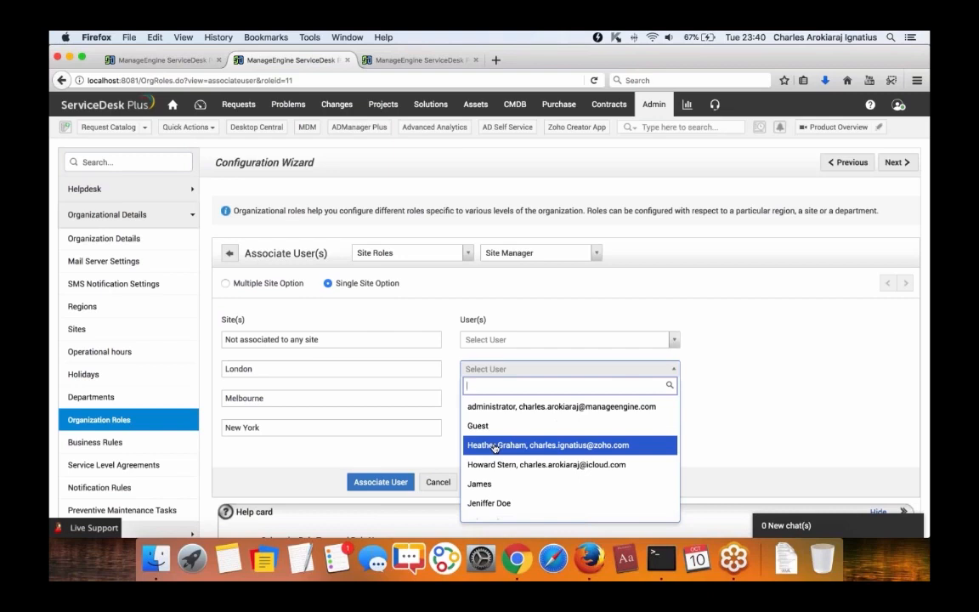
pyautogui.click(496, 445)
pyautogui.click(488, 400)
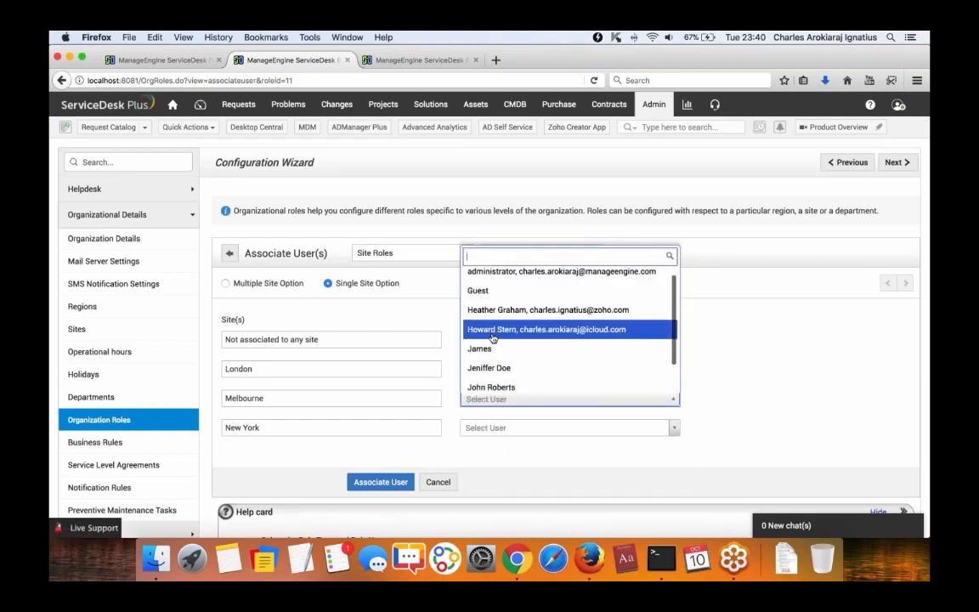
pyautogui.click(544, 333)
pyautogui.click(565, 429)
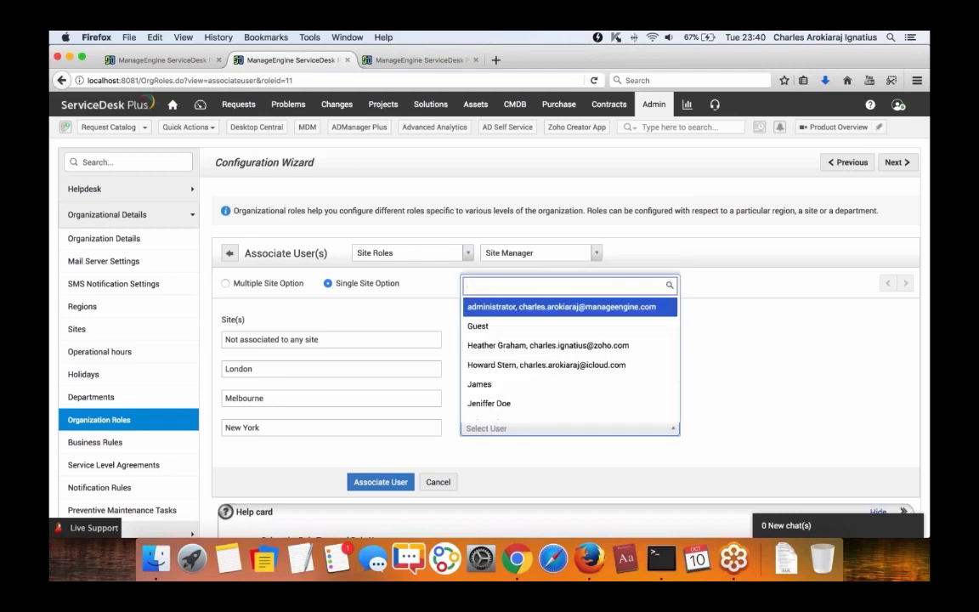
pyautogui.click(485, 398)
pyautogui.click(374, 481)
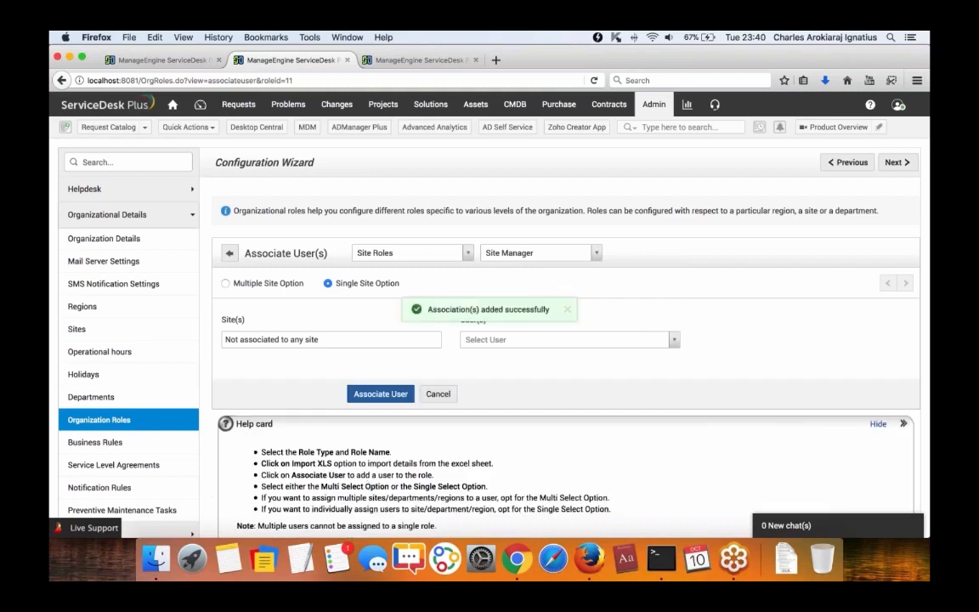
pyautogui.click(164, 61)
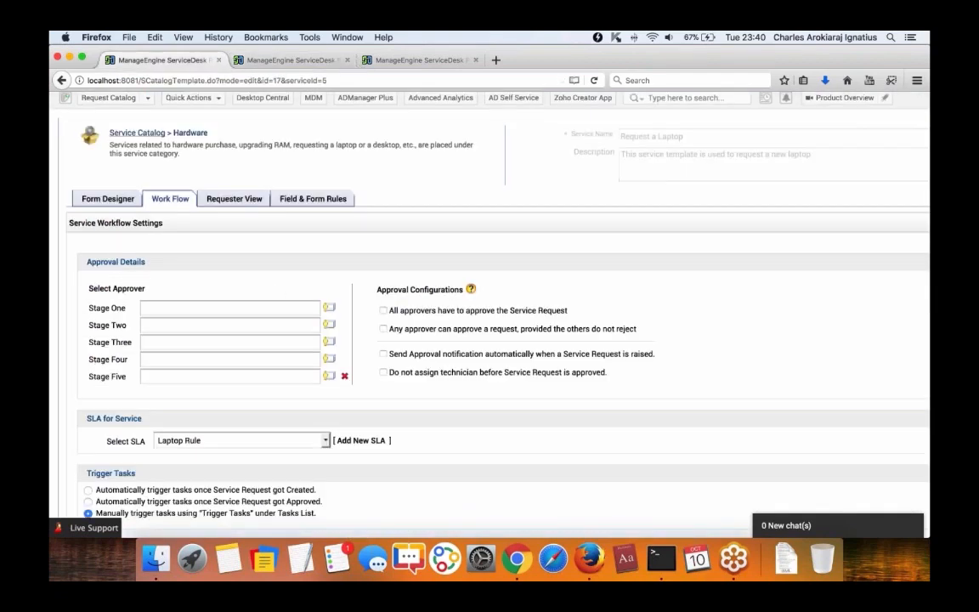
# Choose $SITE_MANAGERS$ from the approver list as the laptop service's Stage One approvers.
pyautogui.click(326, 309)
pyautogui.scroll(-4, 390, 391)
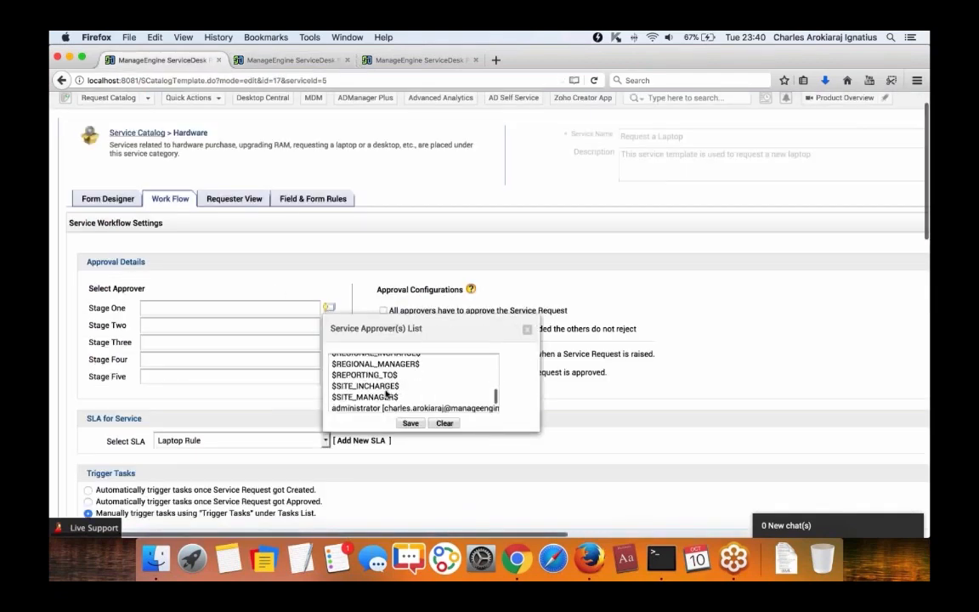
pyautogui.click(381, 397)
pyautogui.doubleClick(381, 399)
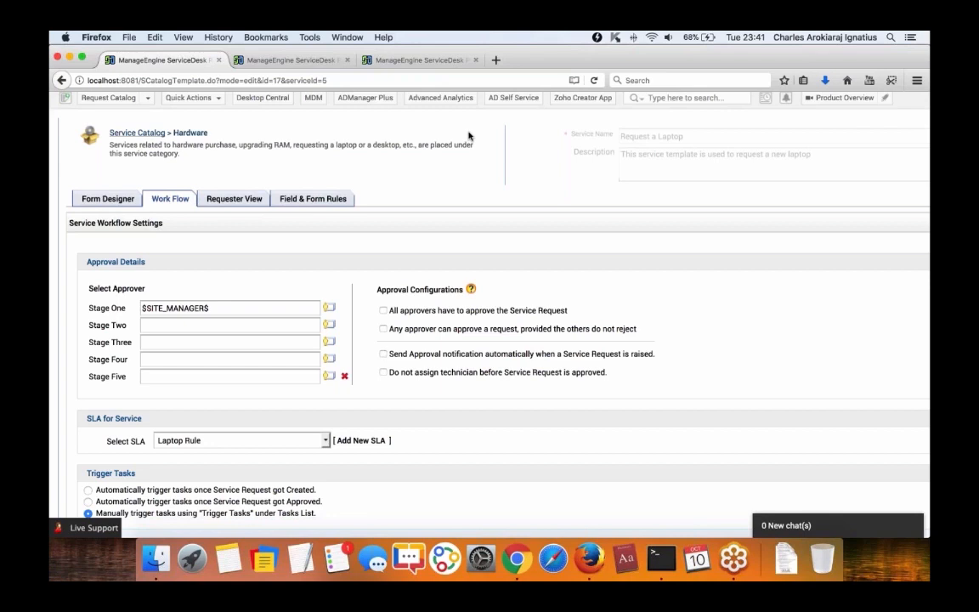
pyautogui.click(289, 60)
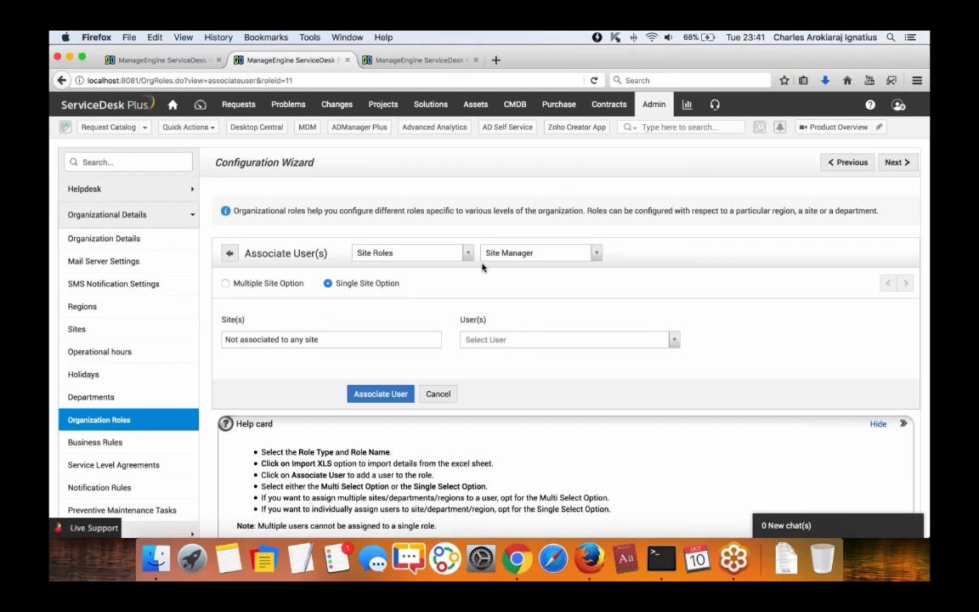
pyautogui.click(156, 62)
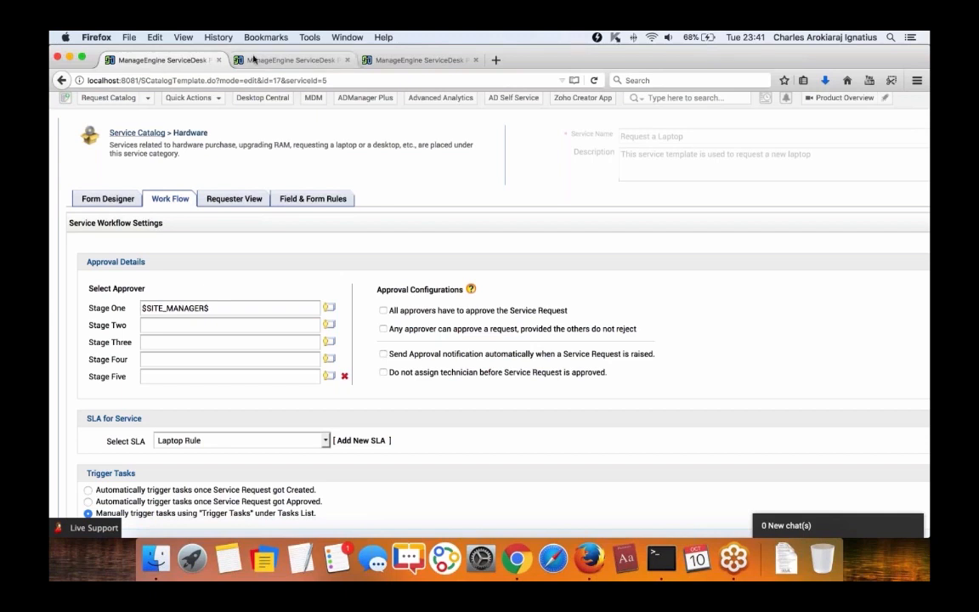
pyautogui.click(289, 60)
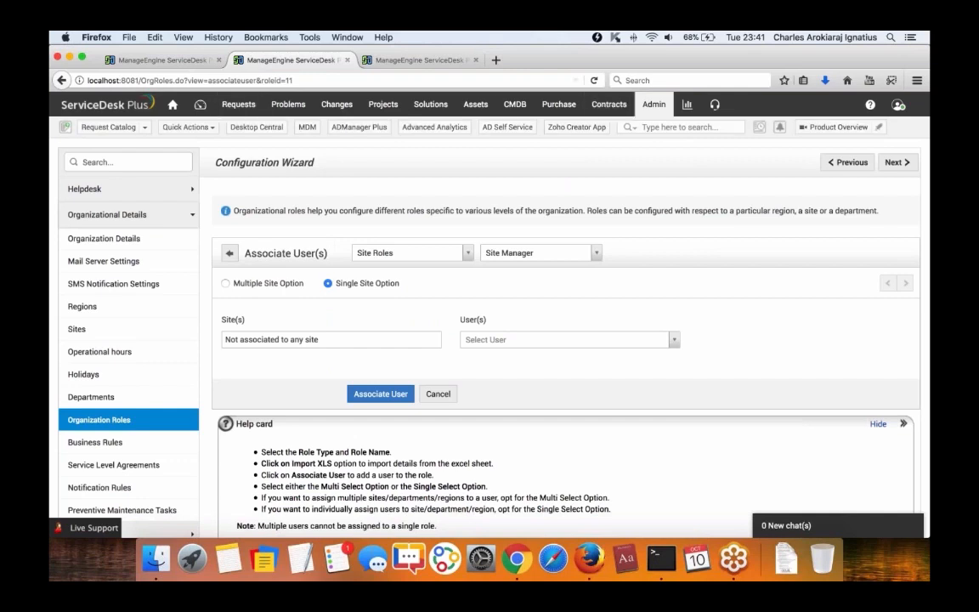
pyautogui.click(180, 59)
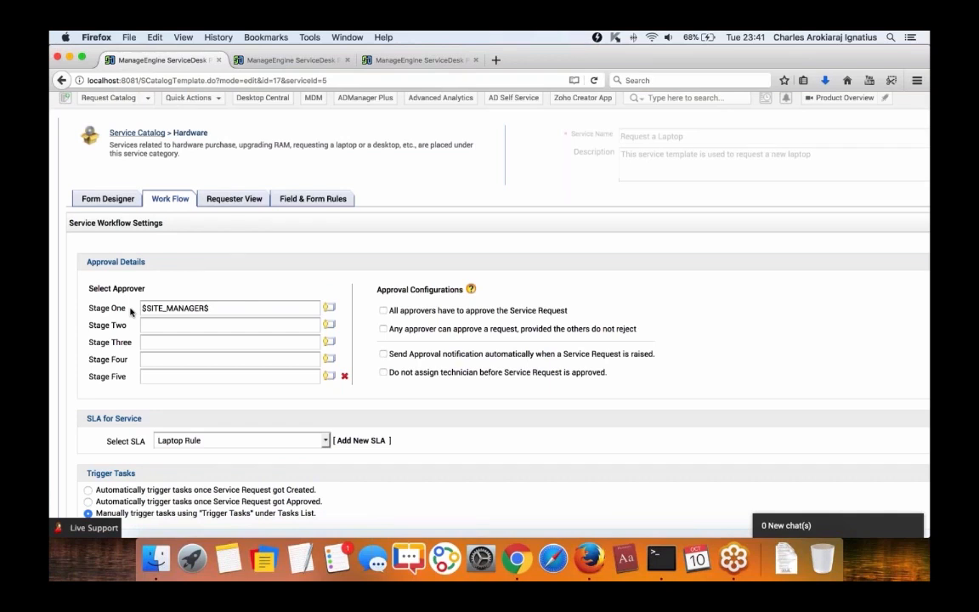
pyautogui.scroll(-1, 130, 312)
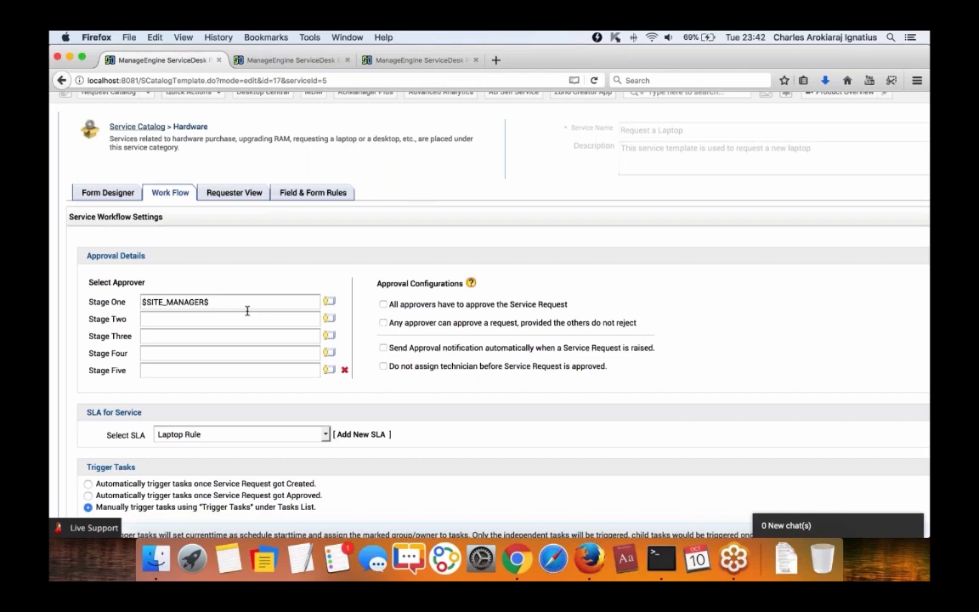
# Require all approvers, send approval notifications automatically, and hold technician assignment until approval.
pyautogui.click(383, 305)
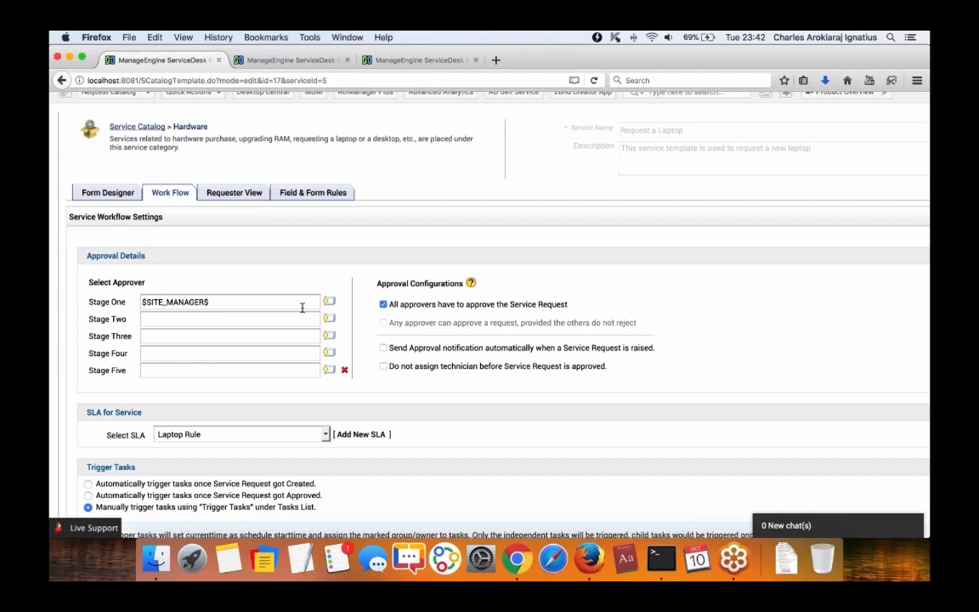
pyautogui.scroll(-5, 302, 307)
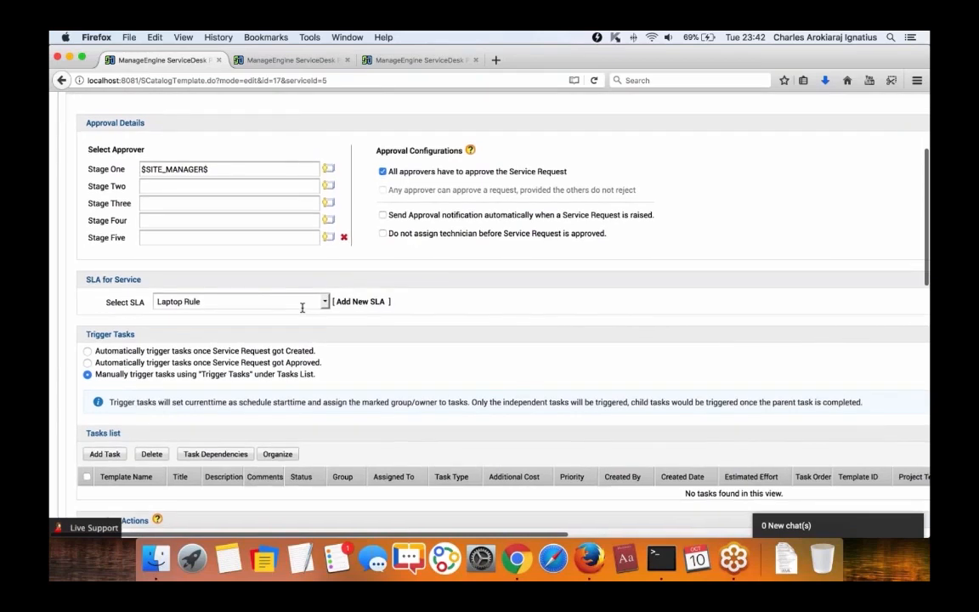
pyautogui.click(382, 215)
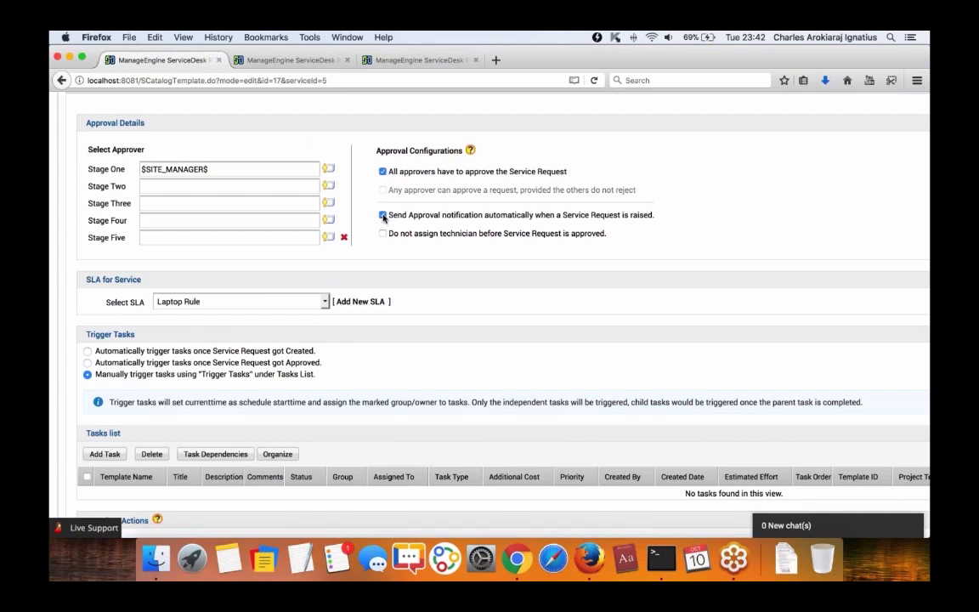
pyautogui.click(383, 233)
pyautogui.moveTo(389, 236); pyautogui.dragTo(414, 236)
pyautogui.moveTo(537, 244); pyautogui.dragTo(602, 243)
pyautogui.click(622, 244)
pyautogui.scroll(5, 376, 261)
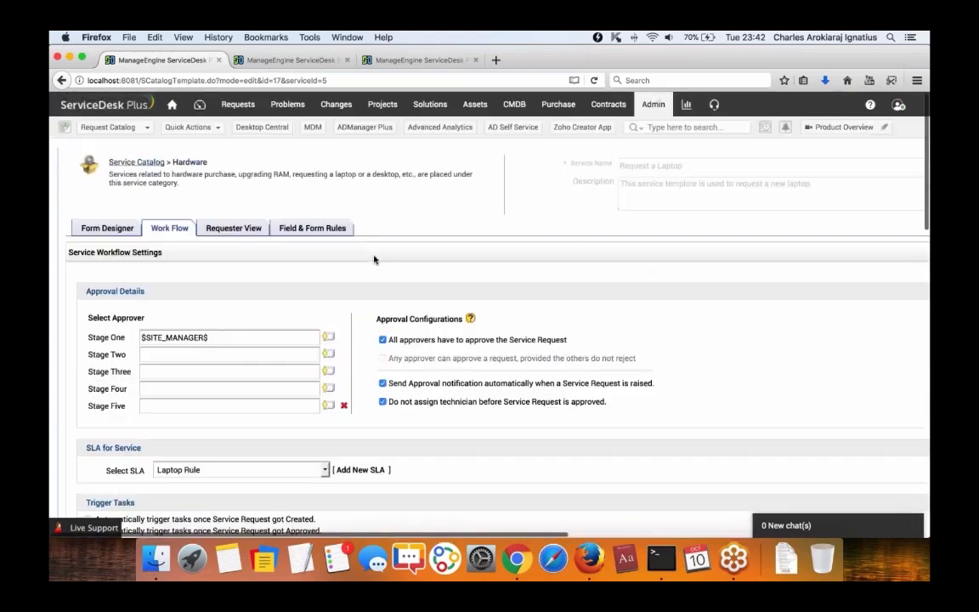
pyautogui.click(653, 104)
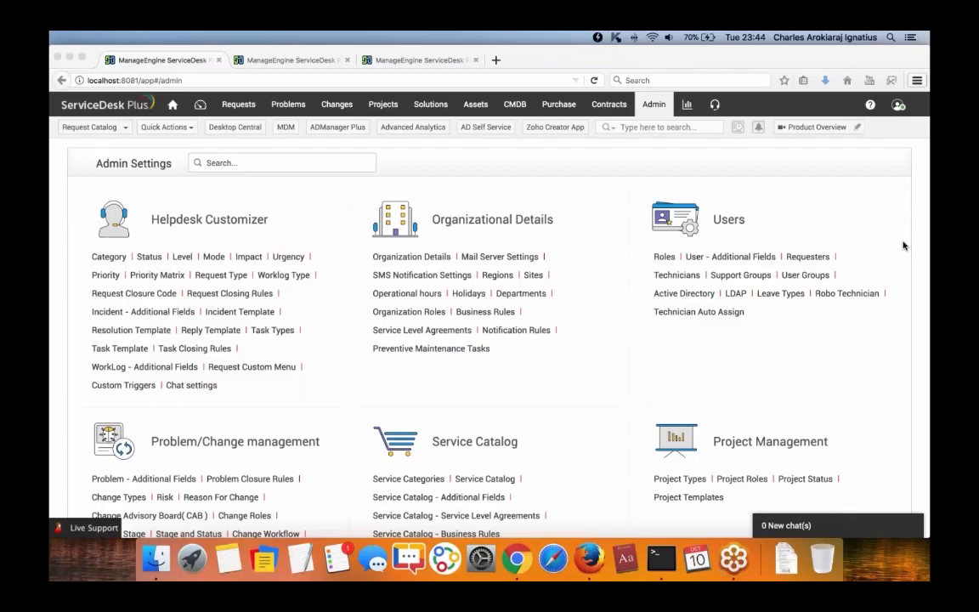
# Open the 'Network is slow' incident template's Work Flow tab.
pyautogui.click(904, 246)
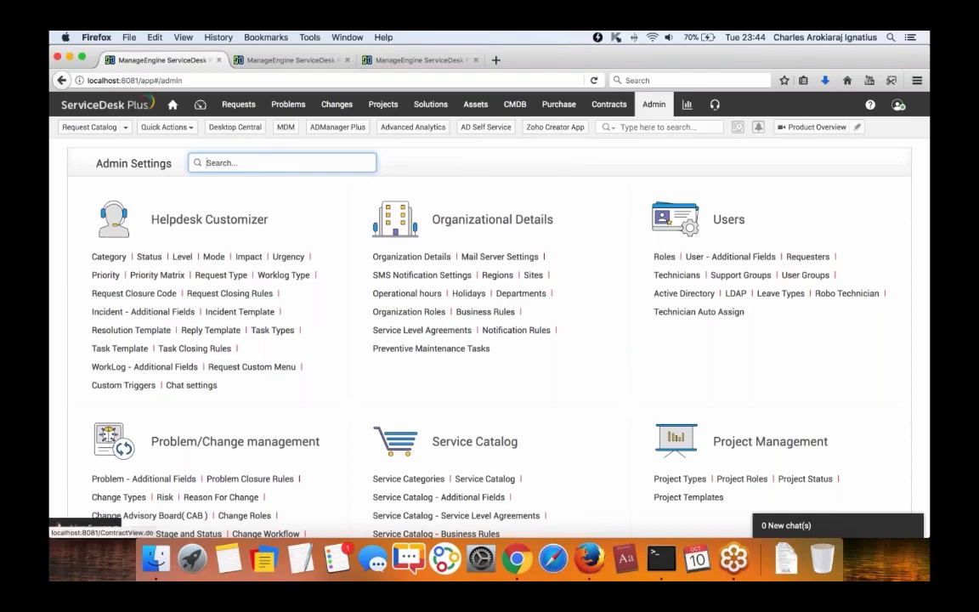
pyautogui.click(242, 312)
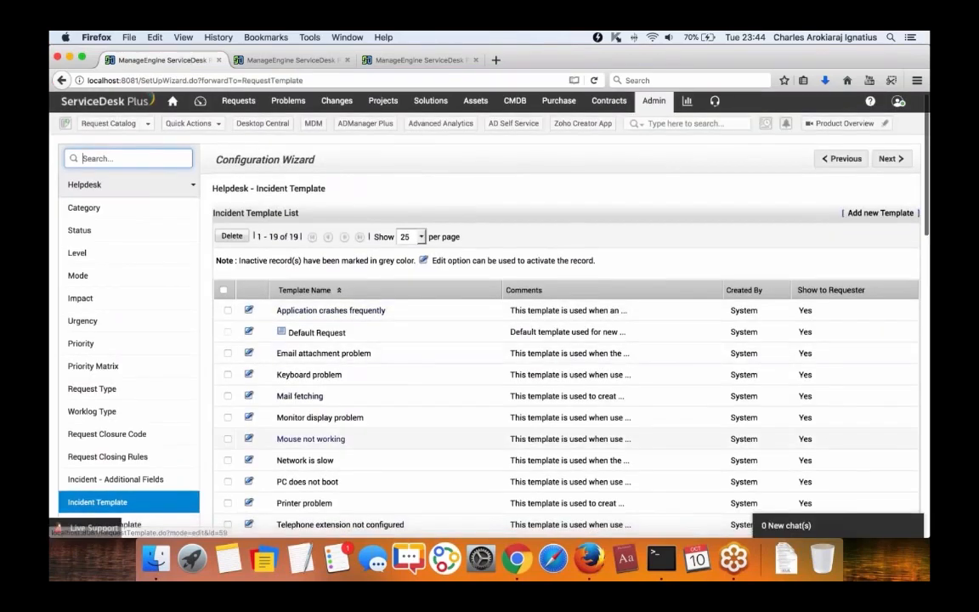
pyautogui.click(292, 463)
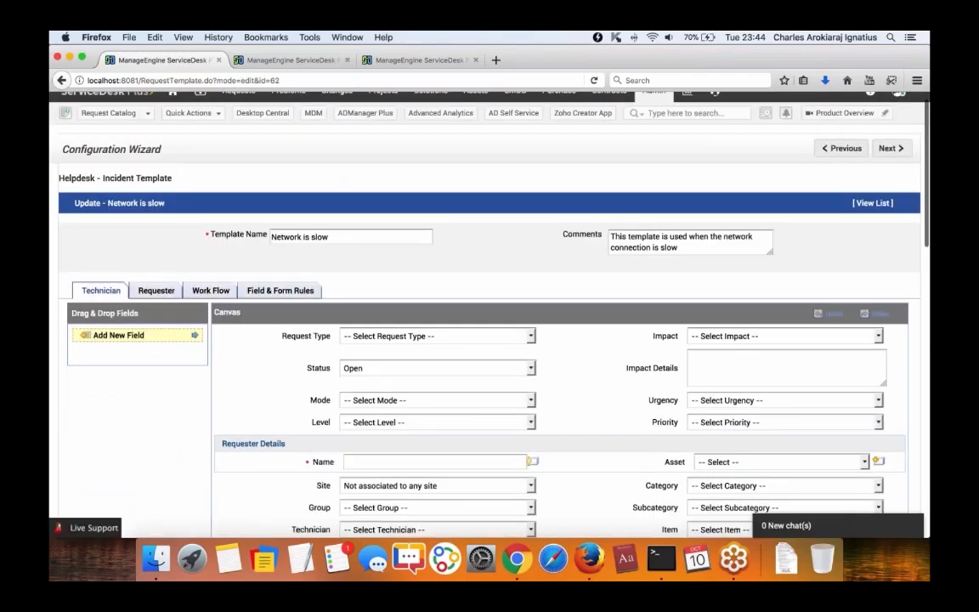
pyautogui.click(211, 290)
# Review the template's approval options: all approvers versus any one approver.
pyautogui.scroll(-3, 252, 269)
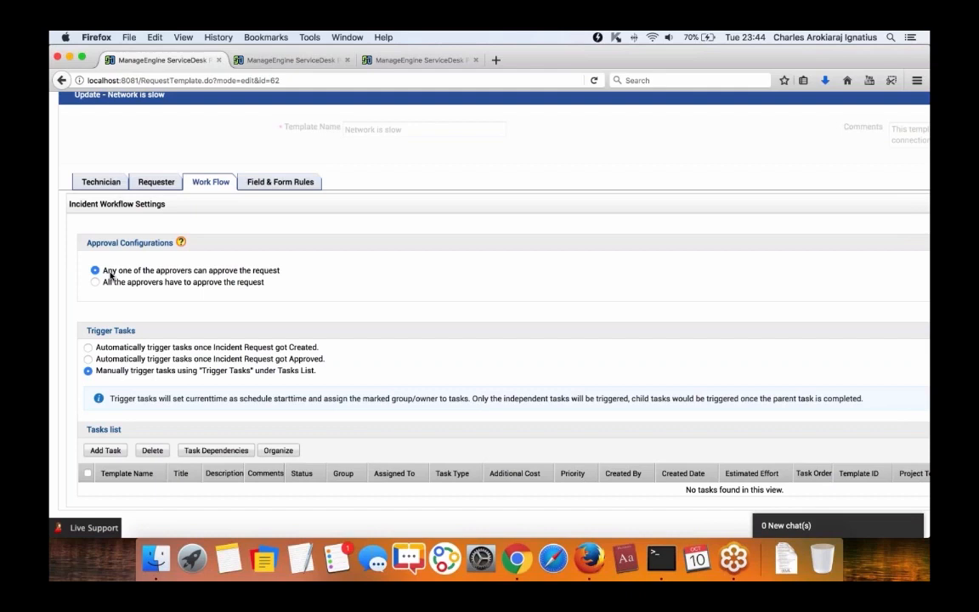
pyautogui.tripleClick(160, 282)
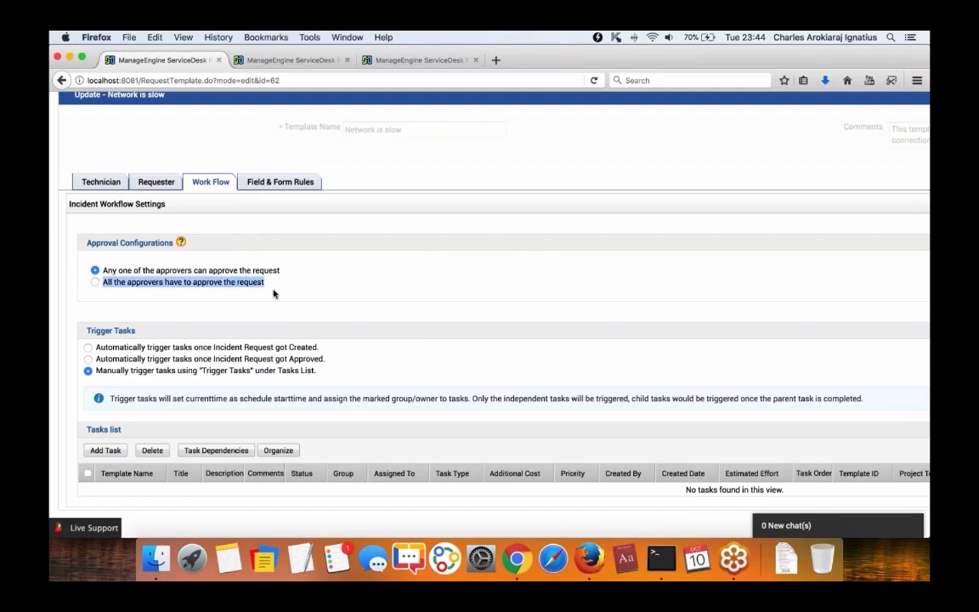
pyautogui.moveTo(105, 270); pyautogui.dragTo(253, 276)
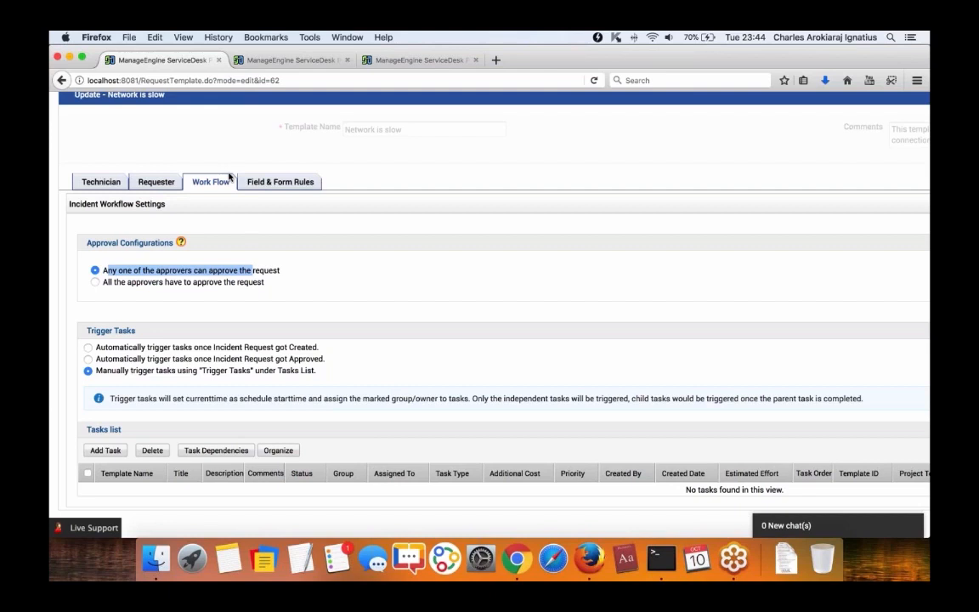
pyautogui.click(723, 86)
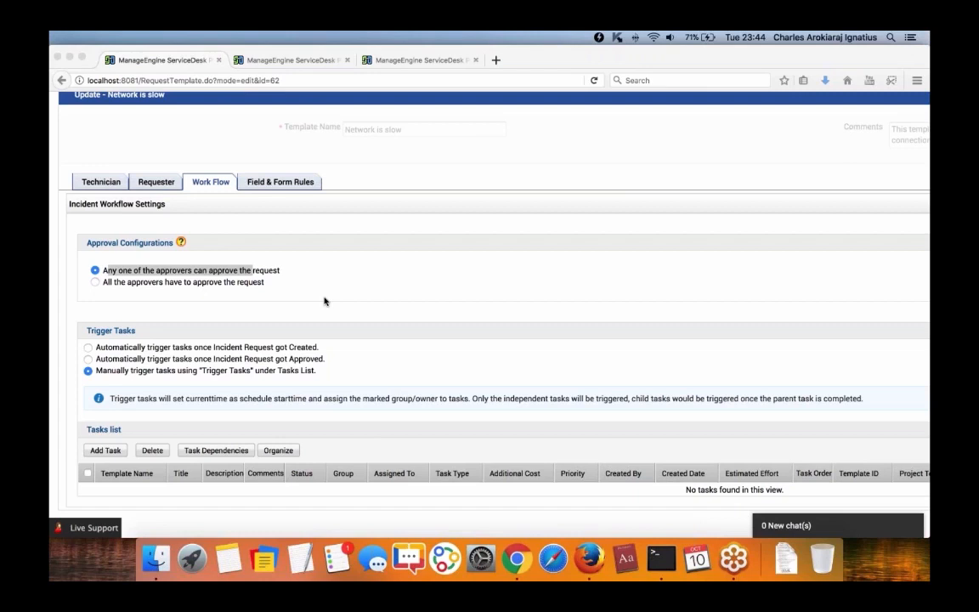
pyautogui.scroll(3, 315, 289)
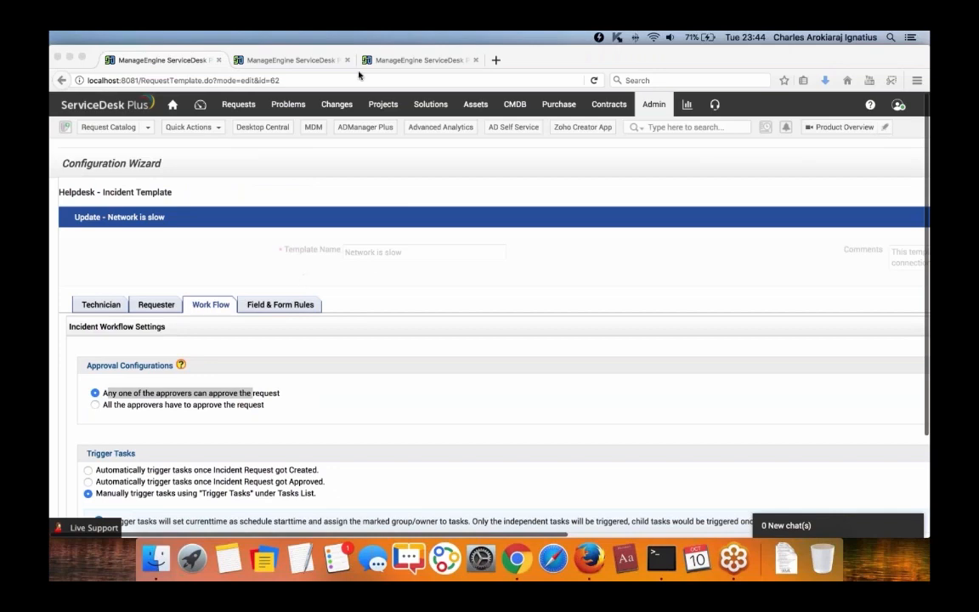
# Open Self-Service Portal Settings from the Admin page.
pyautogui.click(653, 105)
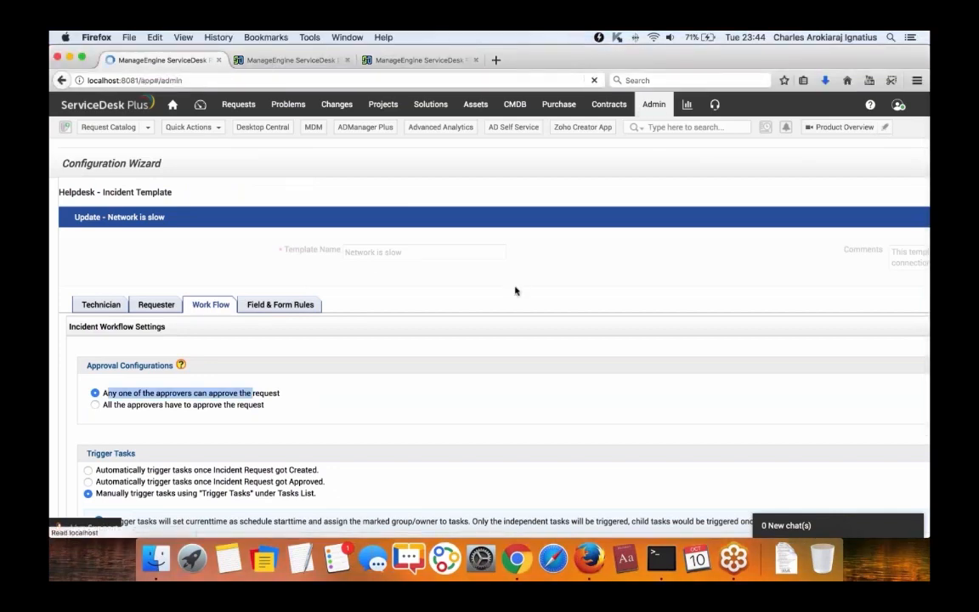
pyautogui.scroll(-5, 520, 294)
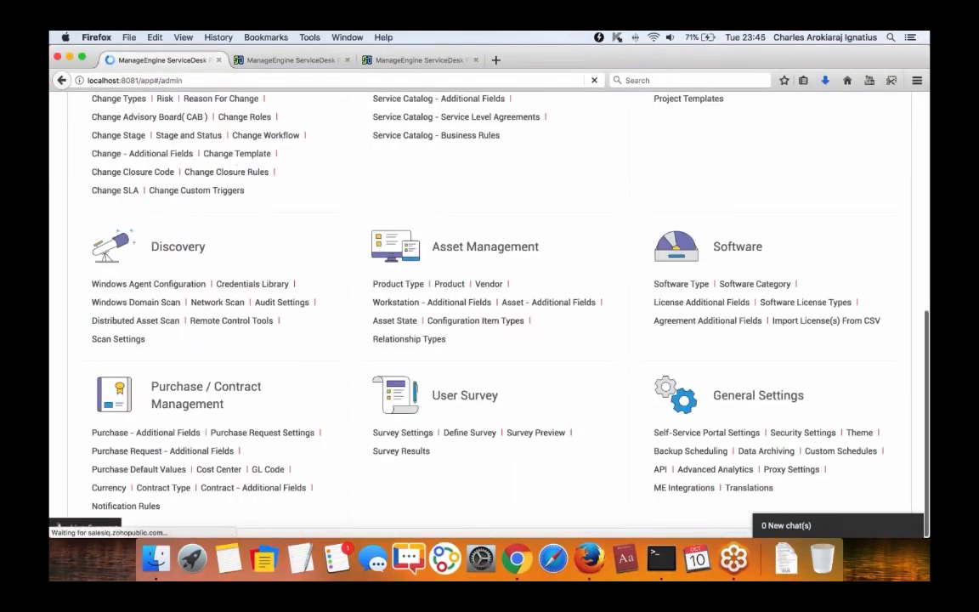
pyautogui.click(680, 432)
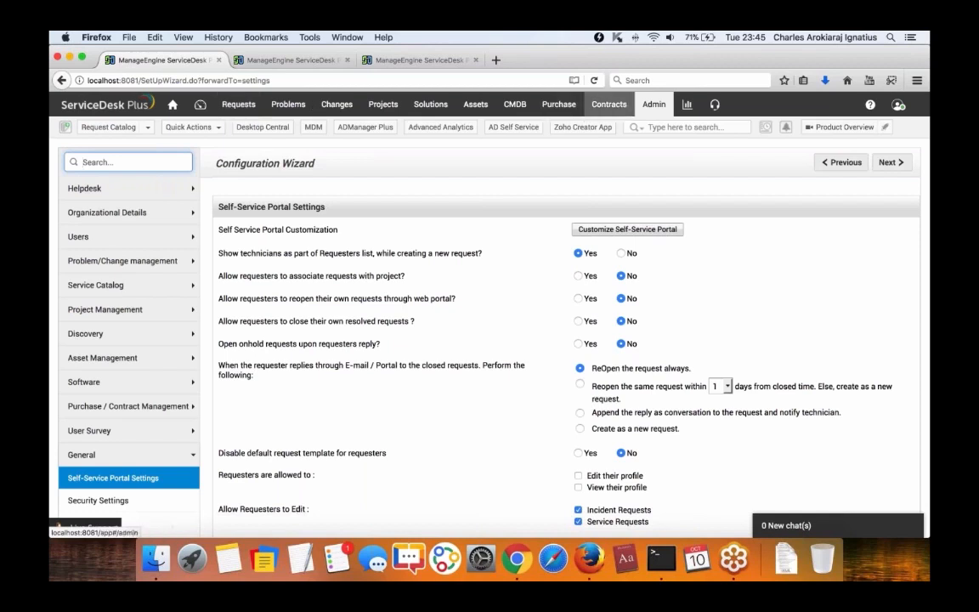
# Check the product version under Help > About, then close it.
pyautogui.click(869, 104)
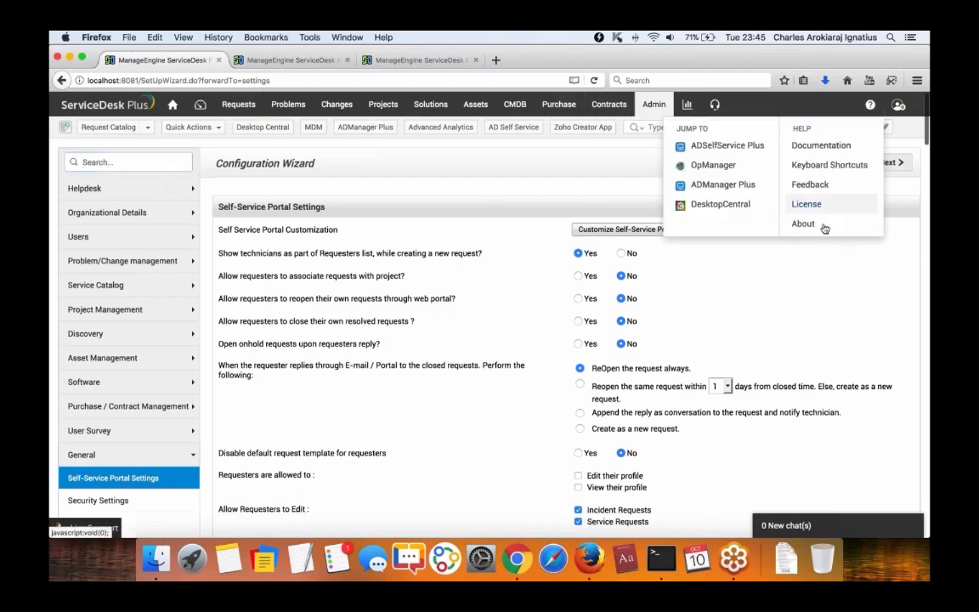
pyautogui.click(804, 224)
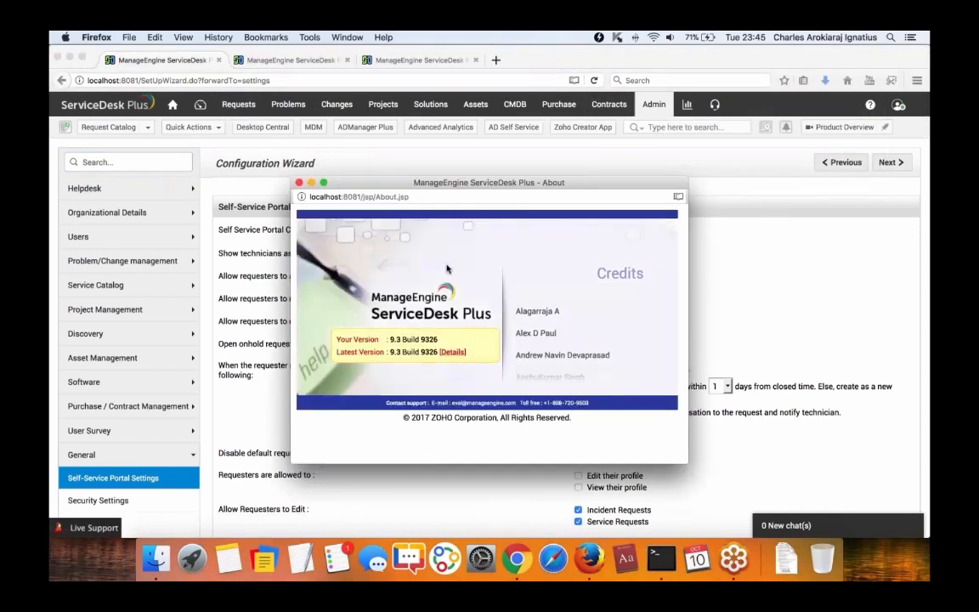
pyautogui.click(298, 181)
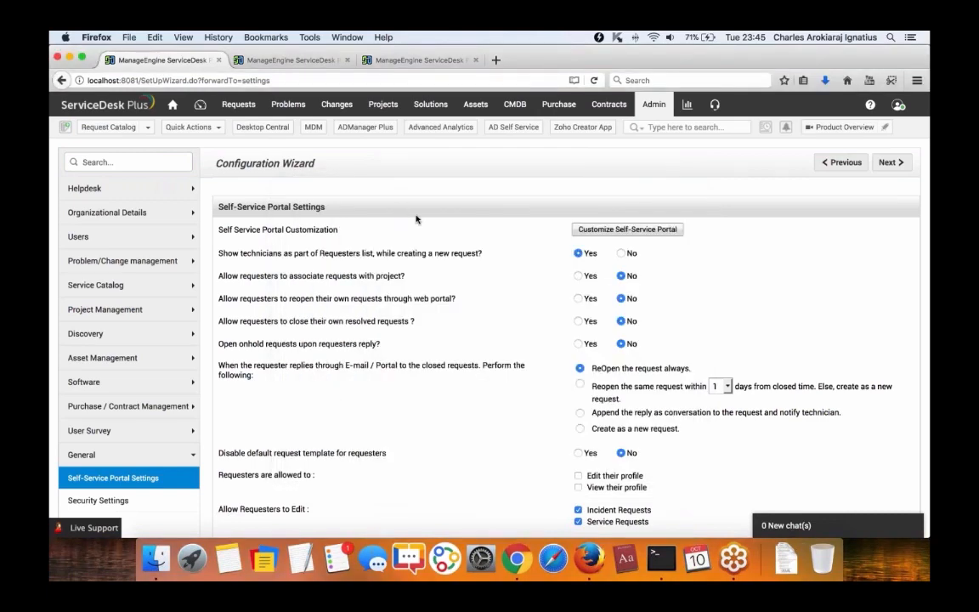
# Scroll to Approval Settings and review the Show Request Approval Tab to requester option.
pyautogui.scroll(-5, 416, 219)
pyautogui.scroll(-5, 416, 219)
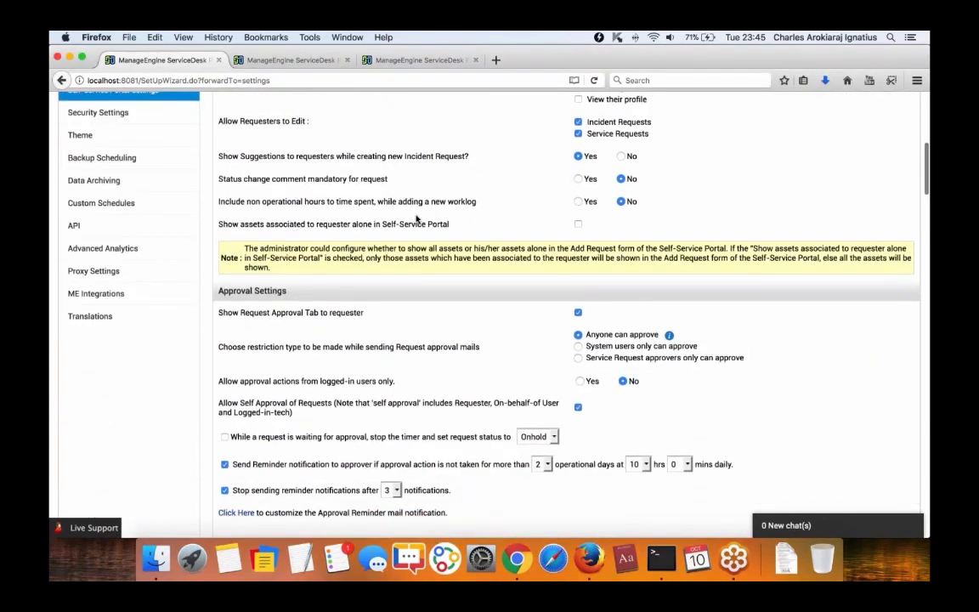
pyautogui.scroll(-2, 415, 219)
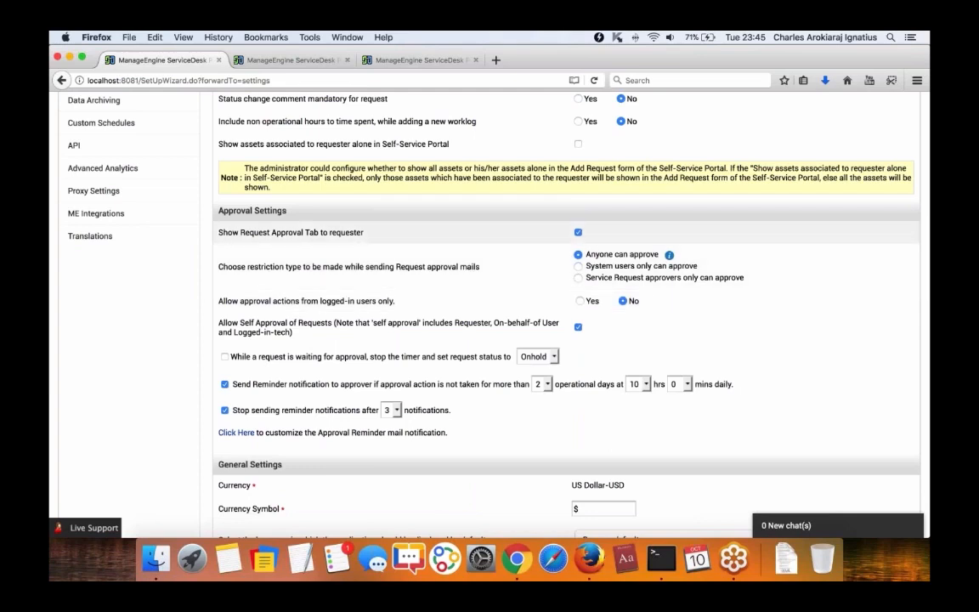
pyautogui.moveTo(220, 232); pyautogui.dragTo(387, 245)
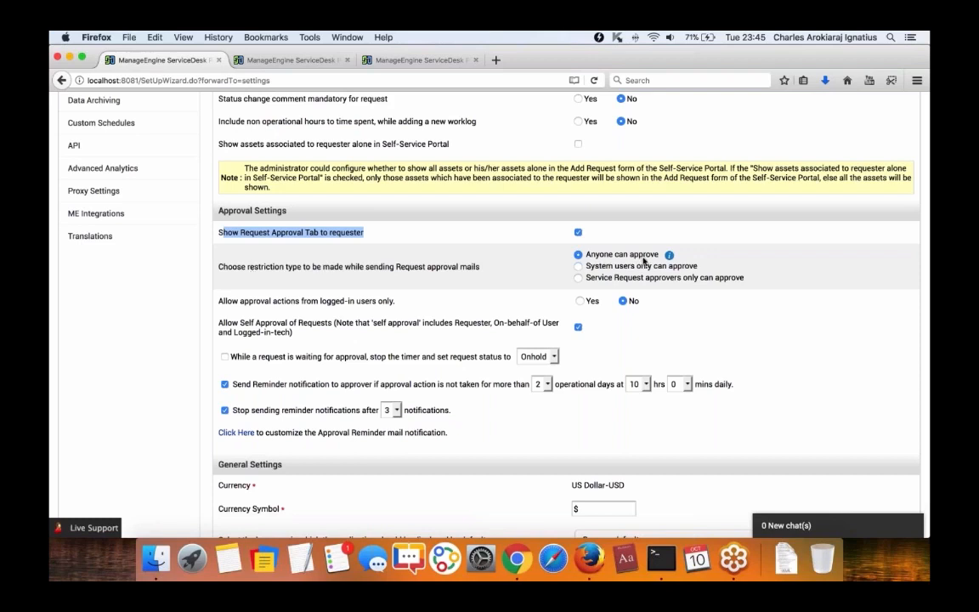
# Open request 7, start Submit for Approval, and cancel without sending it.
pyautogui.click(289, 59)
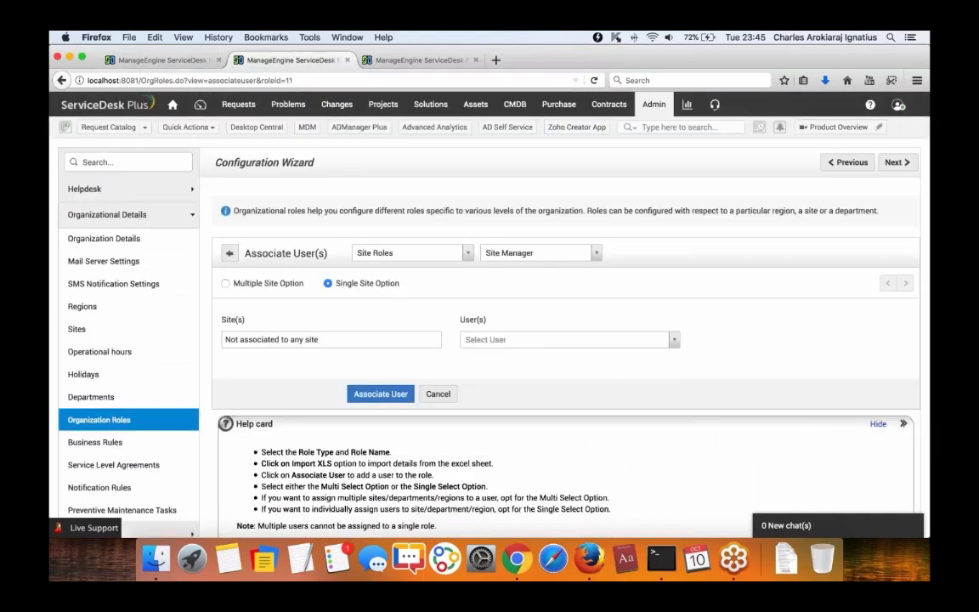
pyautogui.click(238, 105)
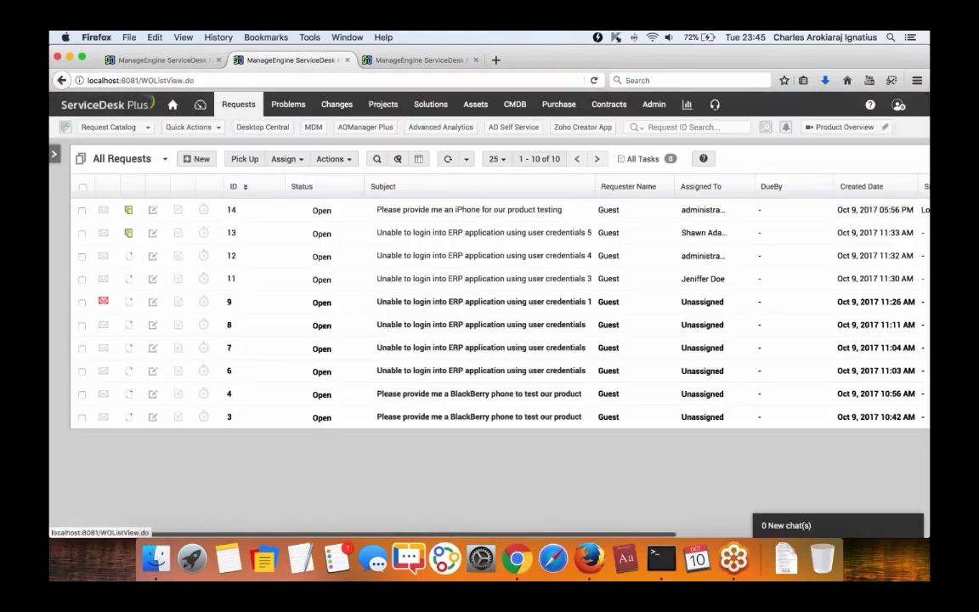
pyautogui.click(425, 348)
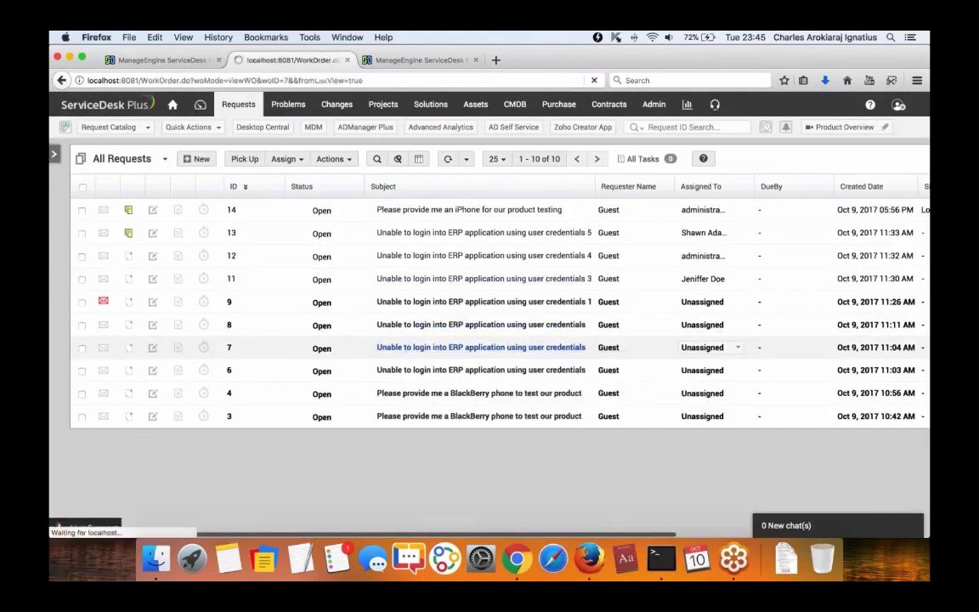
pyautogui.click(299, 160)
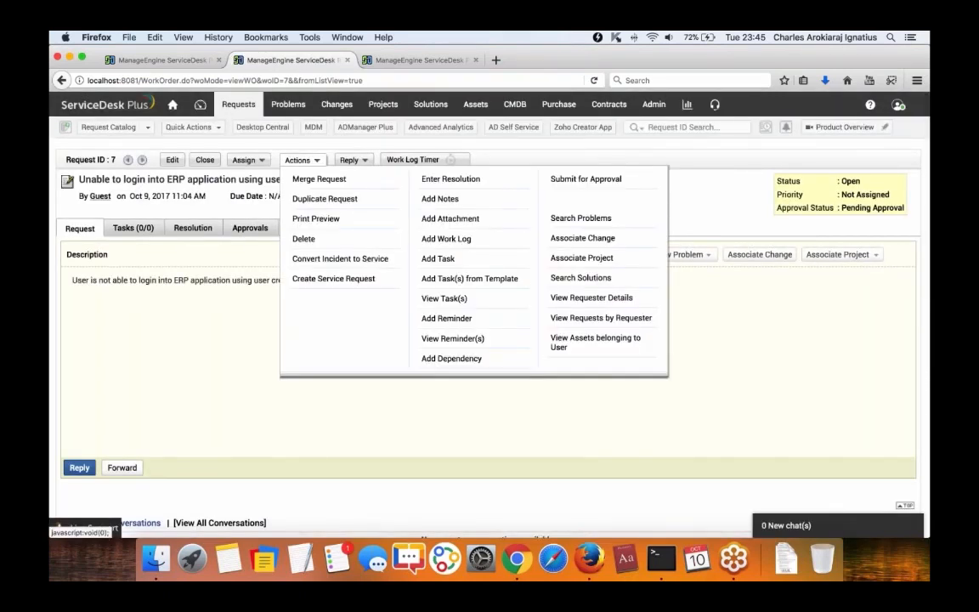
pyautogui.click(586, 178)
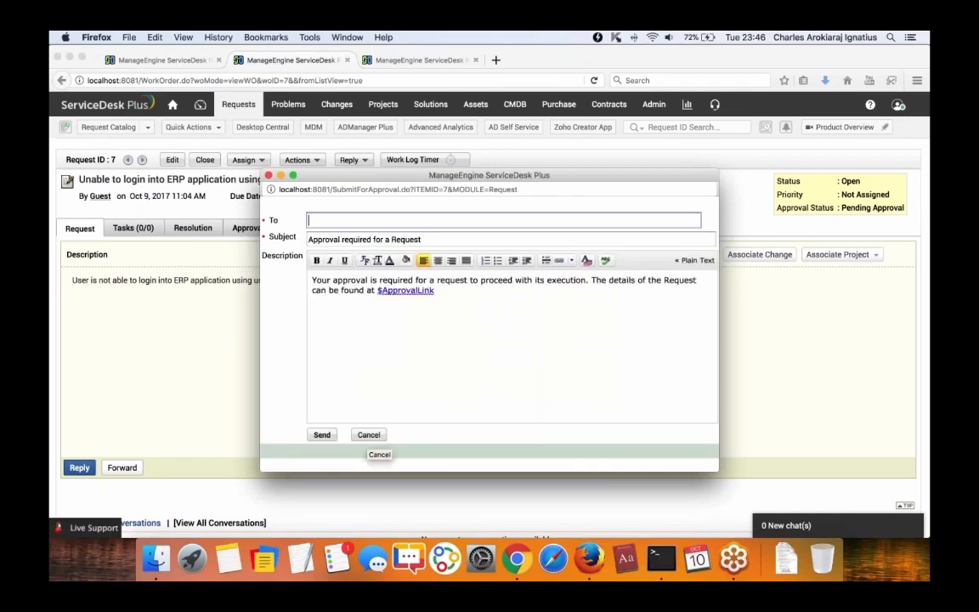
pyautogui.click(369, 435)
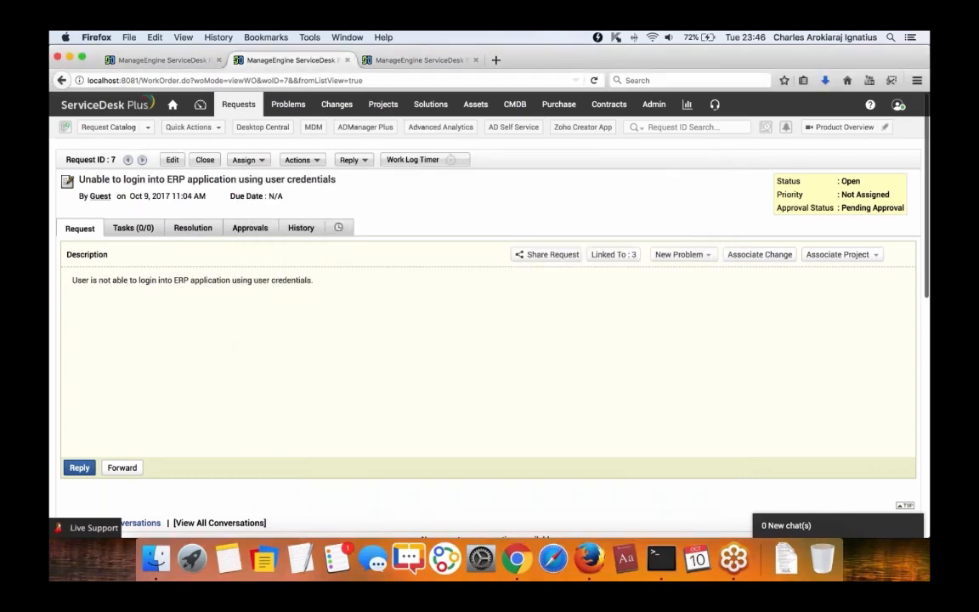
pyautogui.click(158, 61)
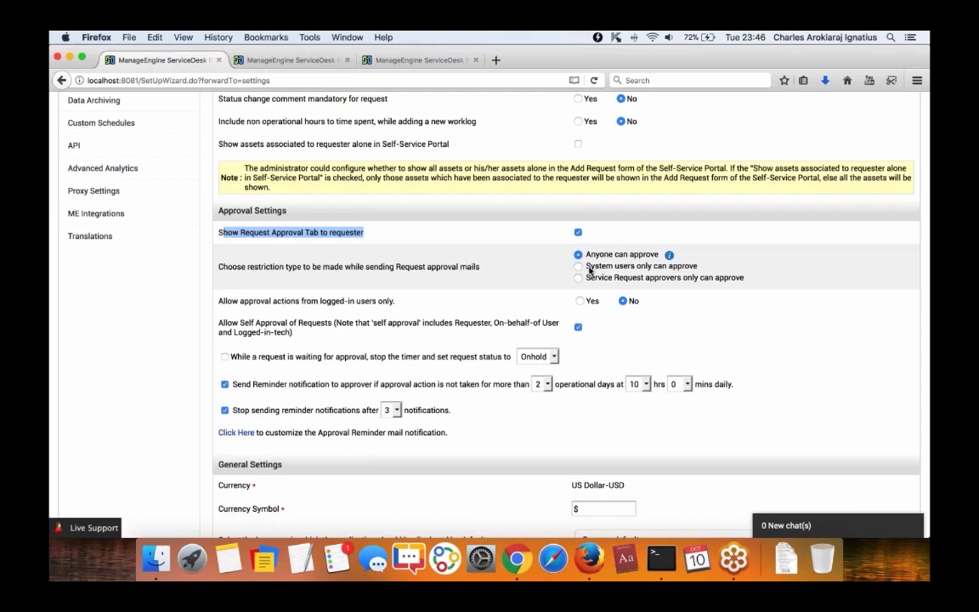
# Stop the timer while requests await approval, with request status set to Onhold.
pyautogui.moveTo(590, 268); pyautogui.dragTo(727, 272)
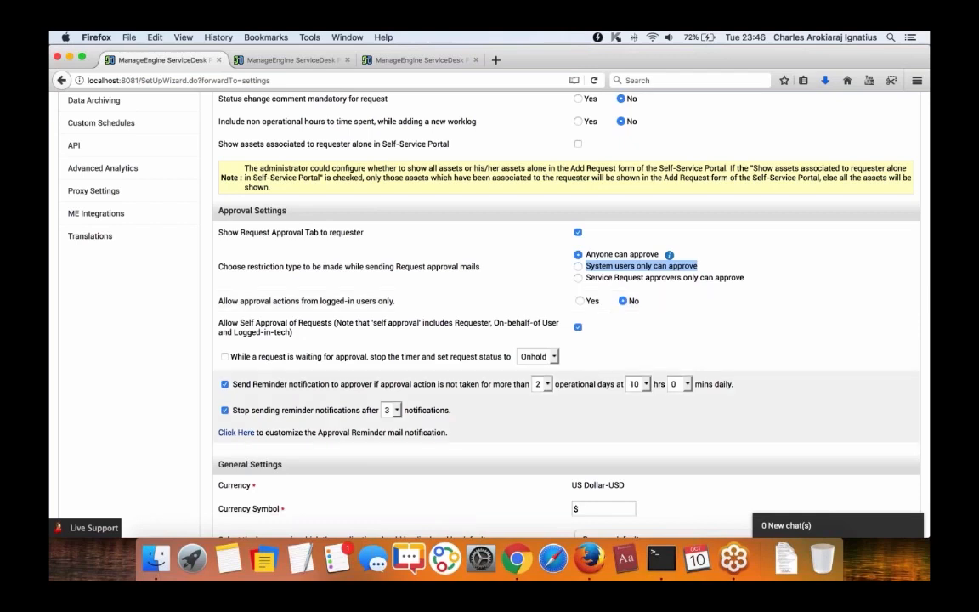
pyautogui.click(225, 357)
pyautogui.click(544, 357)
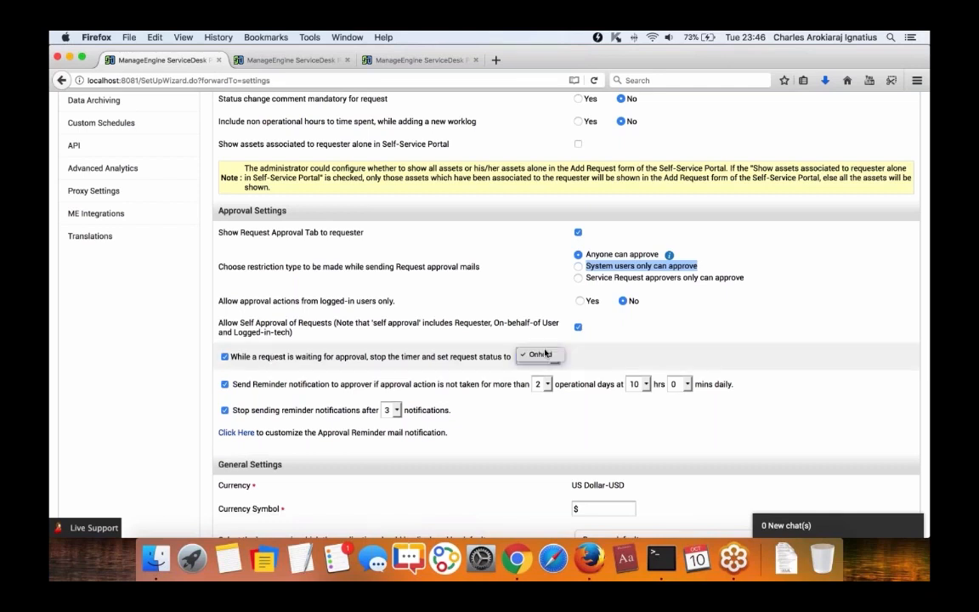
pyautogui.click(580, 357)
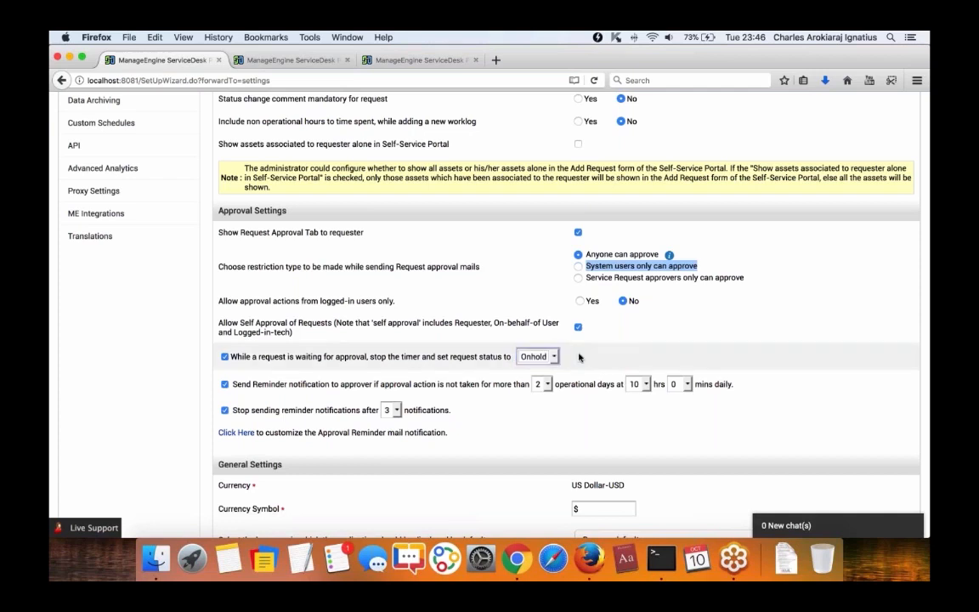
# Keep reminders at 2 operational days, stop after 5 notifications, and preview the reminder template.
pyautogui.scroll(-1, 567, 358)
pyautogui.click(583, 358)
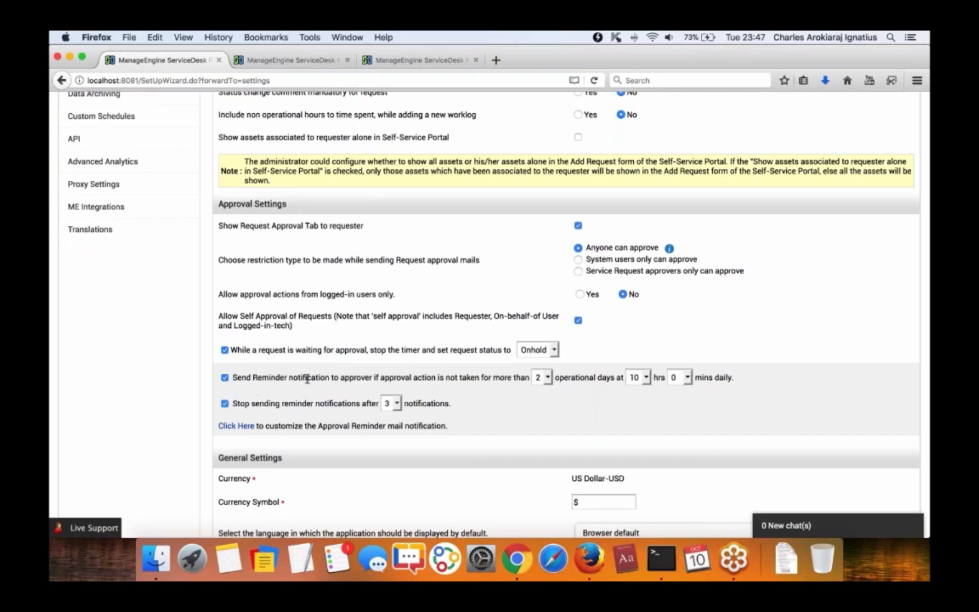
pyautogui.click(541, 377)
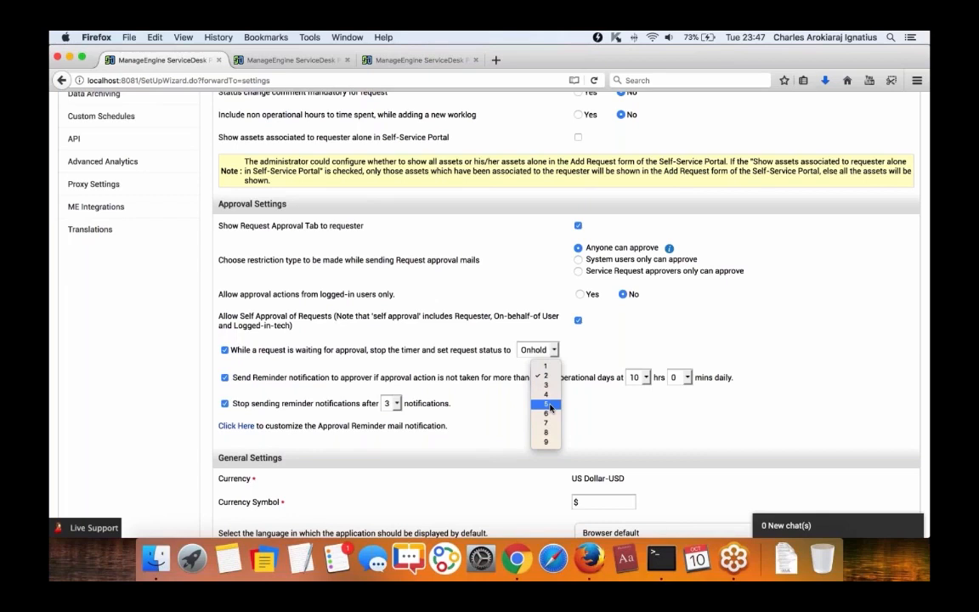
pyautogui.click(630, 408)
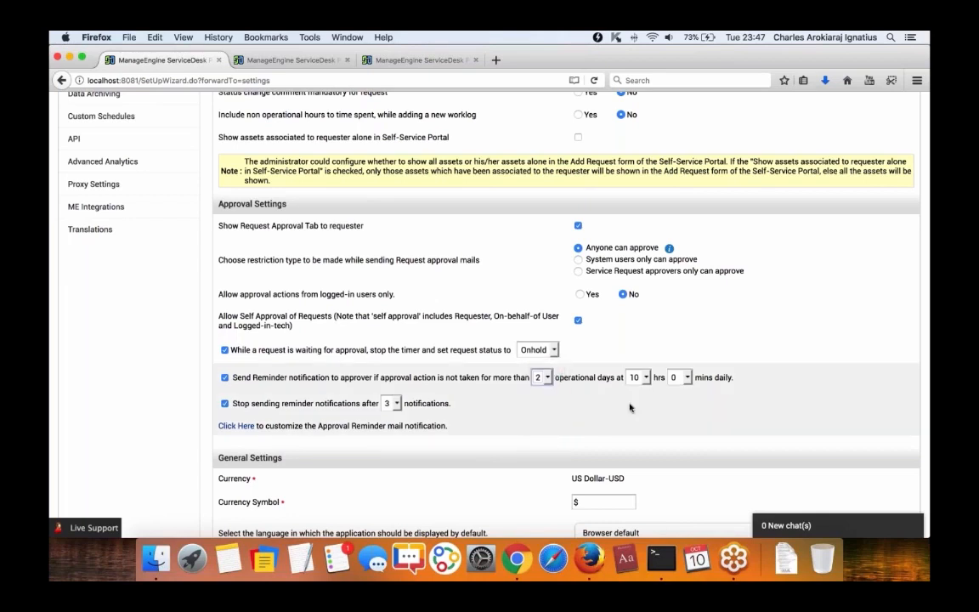
pyautogui.click(393, 404)
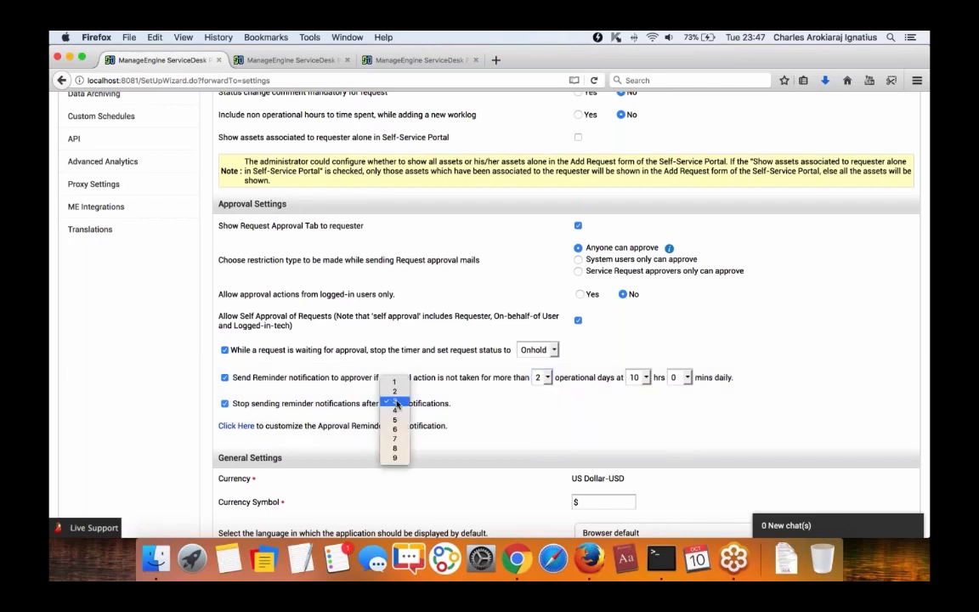
pyautogui.click(395, 420)
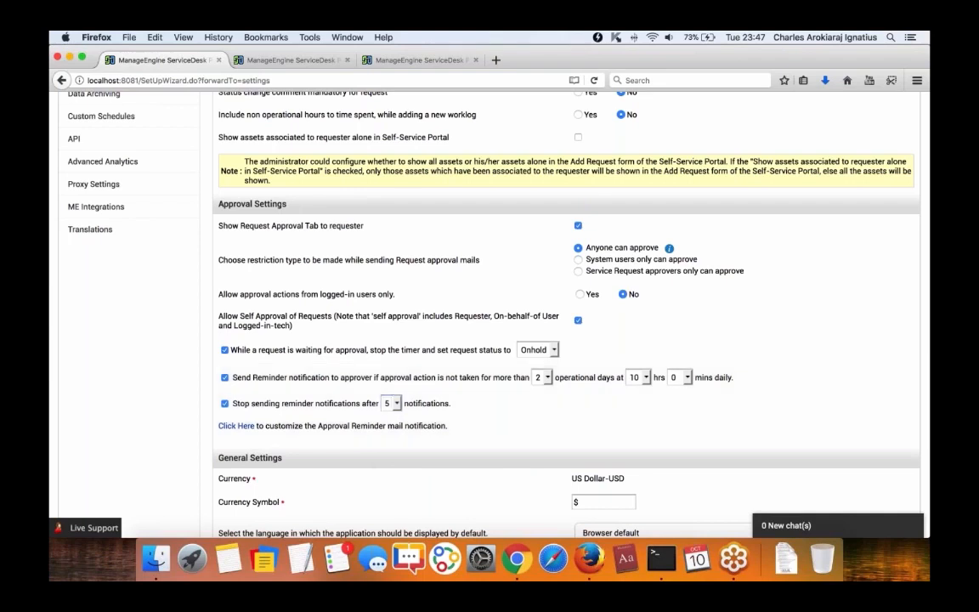
pyautogui.click(235, 425)
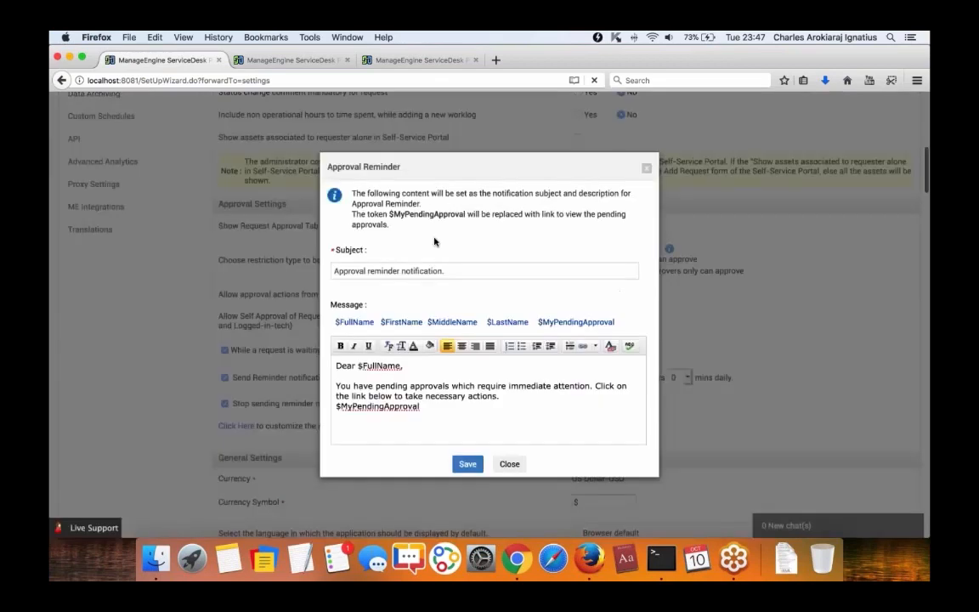
pyautogui.click(519, 463)
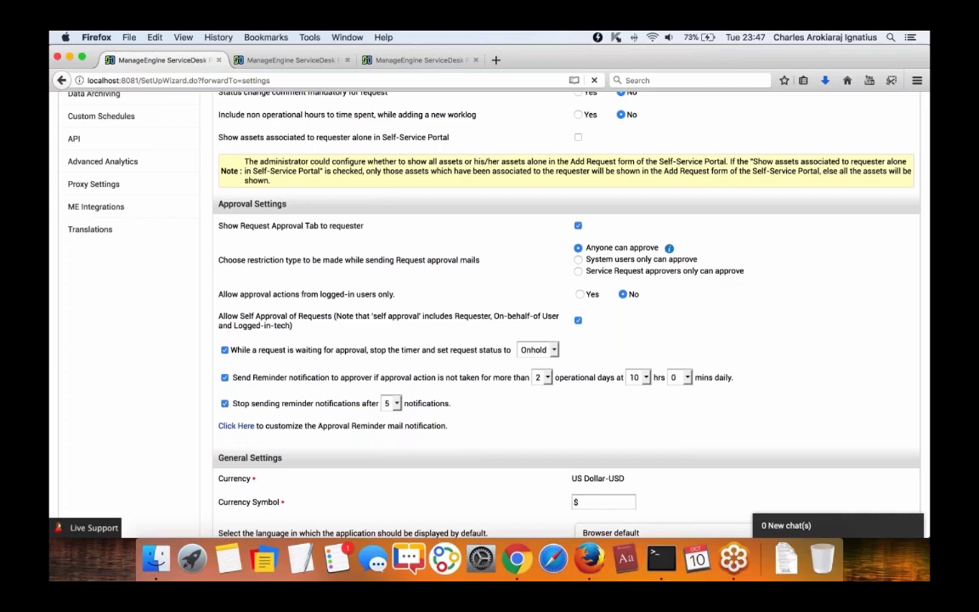
# Go to Admin > Service Catalog - Business Rules and open the VIP Rule for editing.
pyautogui.scroll(15, 539, 406)
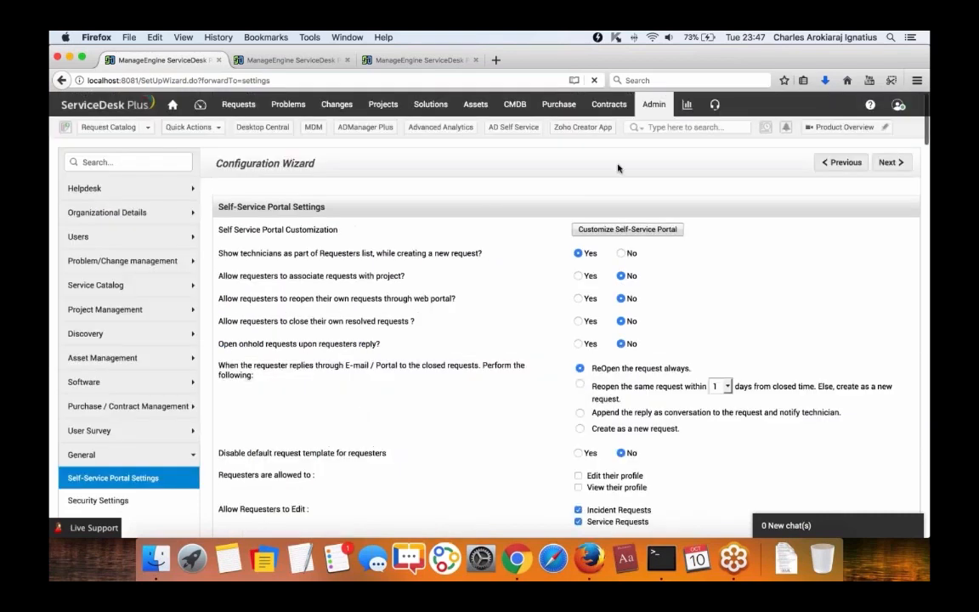
pyautogui.click(652, 106)
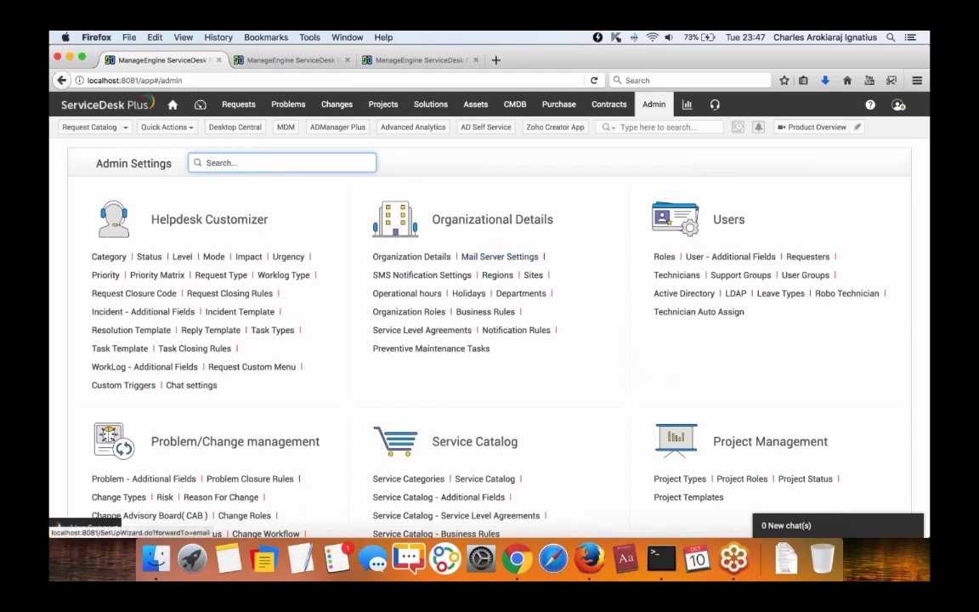
pyautogui.scroll(-4, 604, 232)
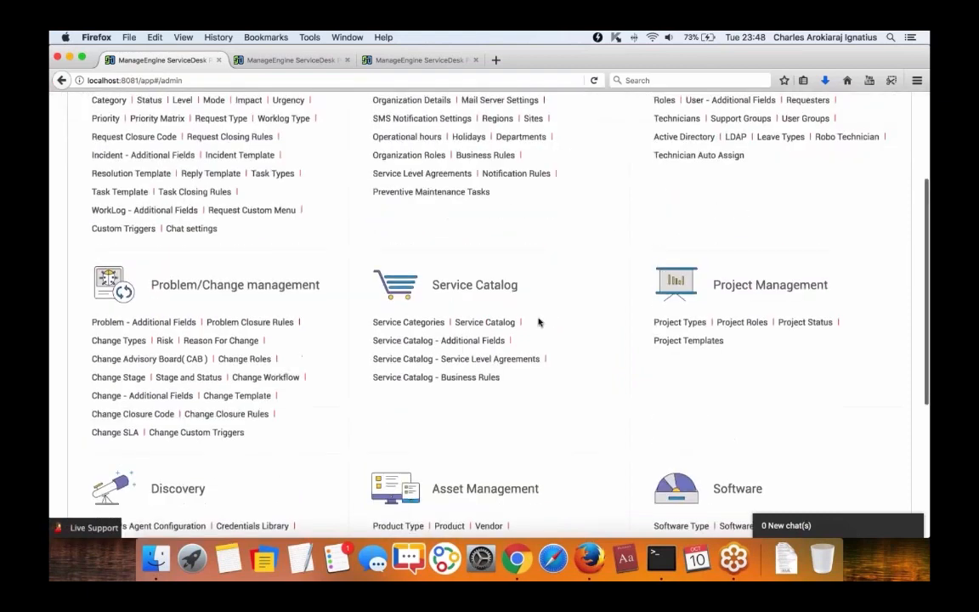
pyautogui.click(402, 384)
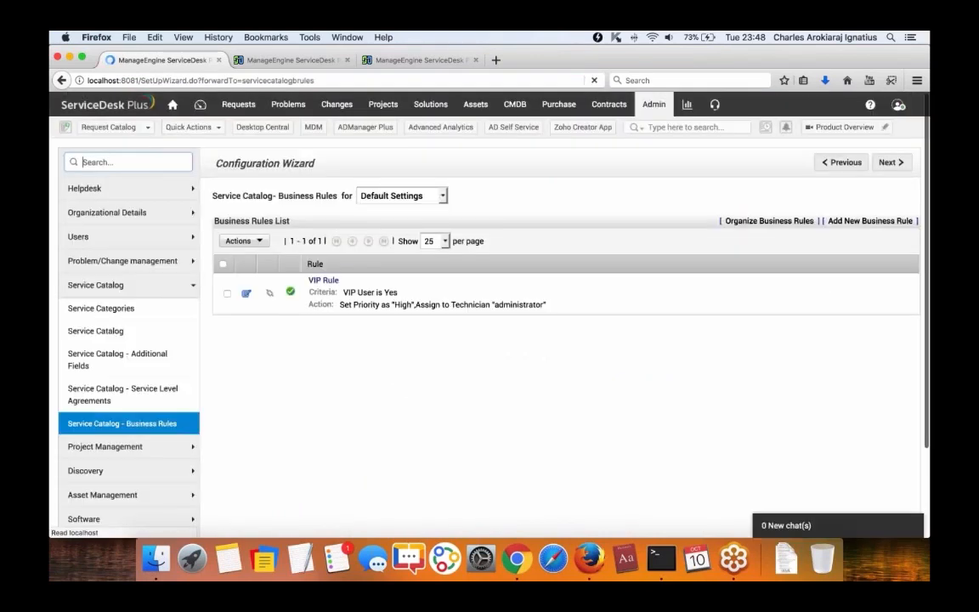
pyautogui.click(245, 293)
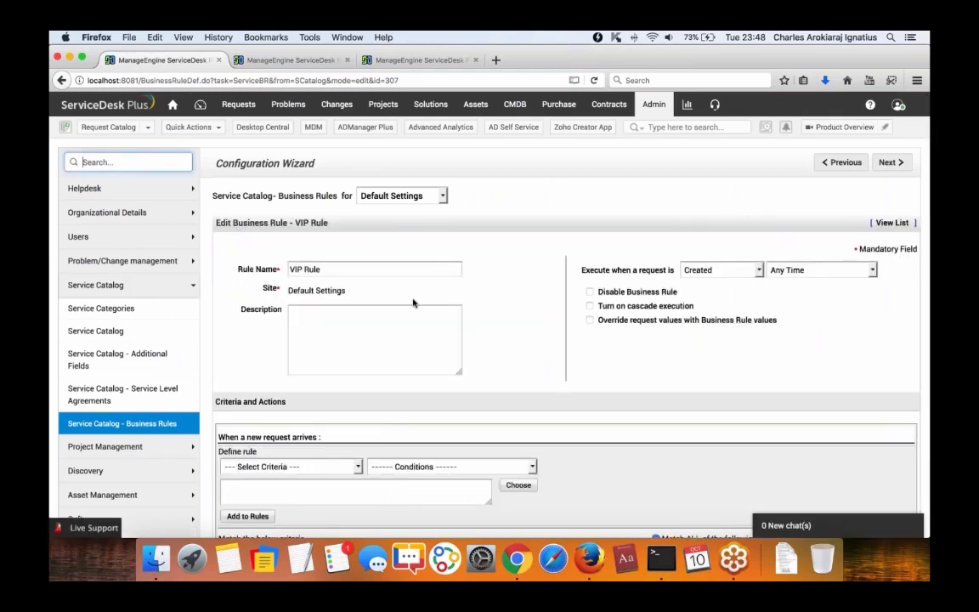
# Scroll to Criteria and Actions and select the VIP Rule's 'VIP User is' criterion.
pyautogui.scroll(-5, 446, 294)
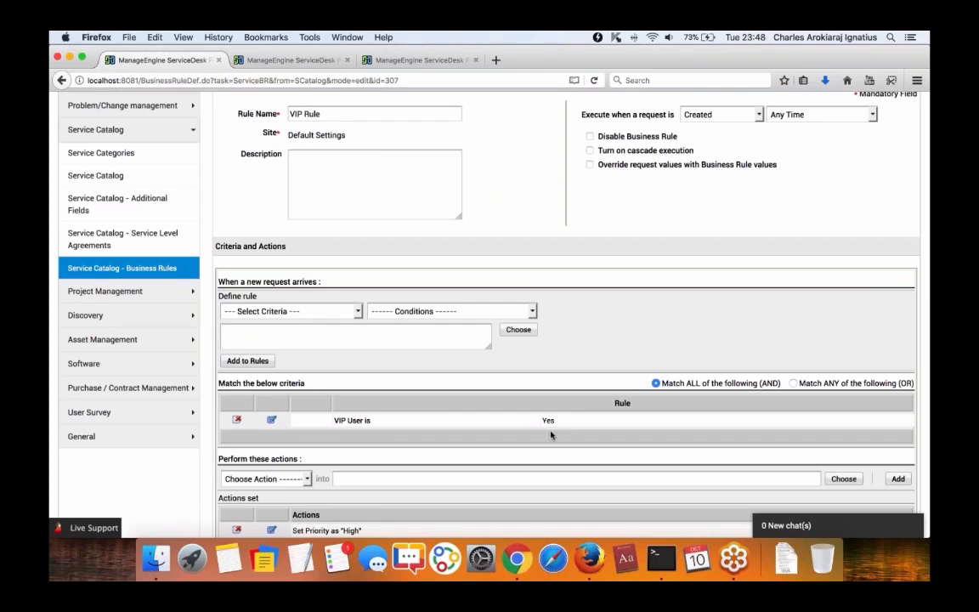
pyautogui.click(403, 420)
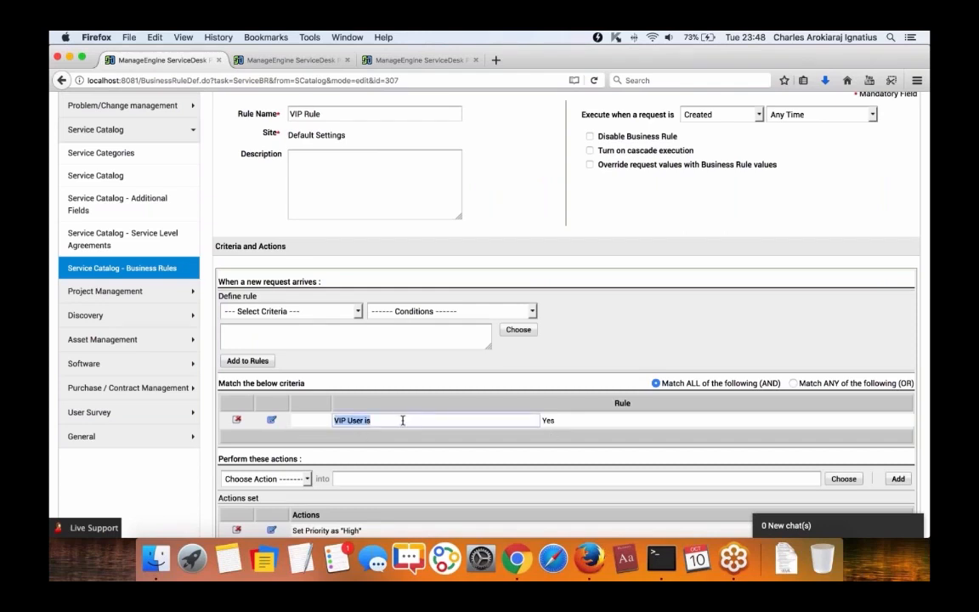
pyautogui.click(259, 62)
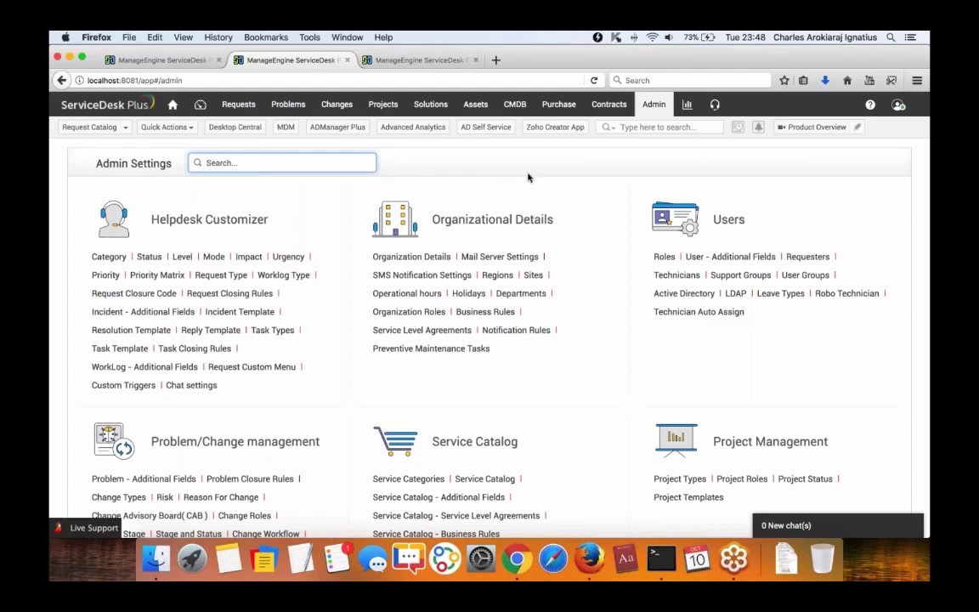
# Open the Melbourne Sales Manager requester's edit form and check its VIP User checkbox.
pyautogui.click(806, 257)
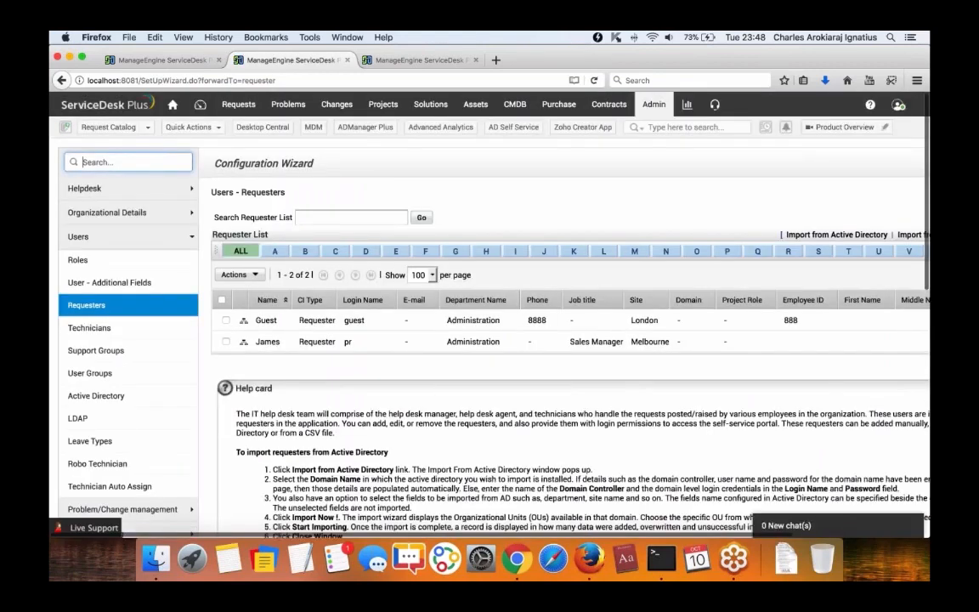
pyautogui.click(267, 341)
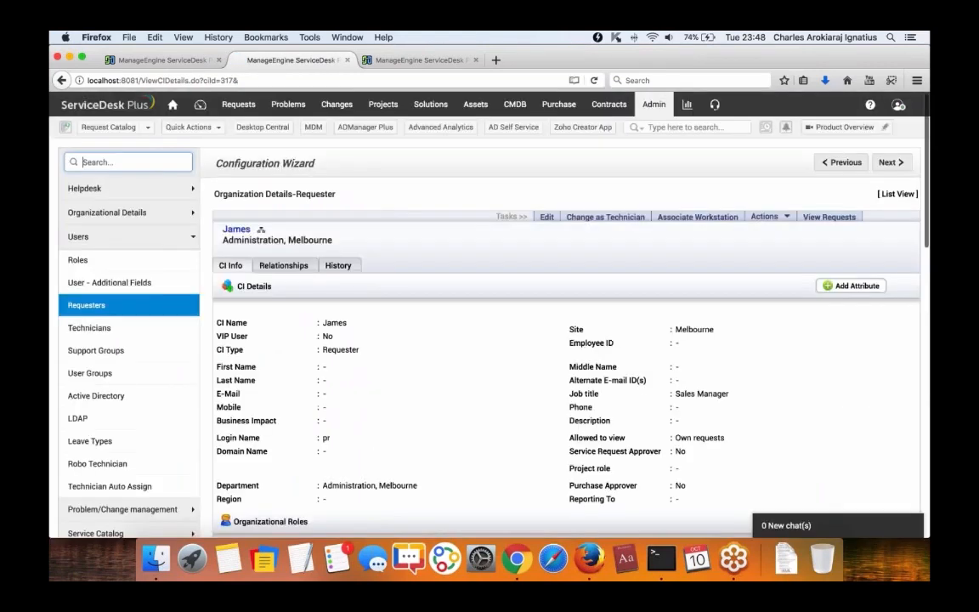
pyautogui.click(547, 217)
pyautogui.scroll(-10, 391, 255)
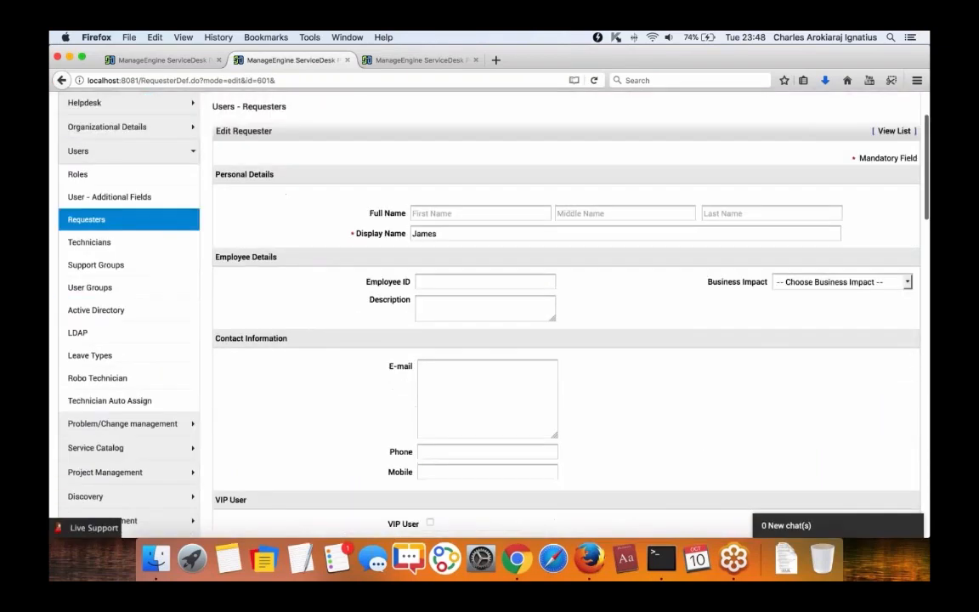
pyautogui.moveTo(389, 201); pyautogui.dragTo(456, 204)
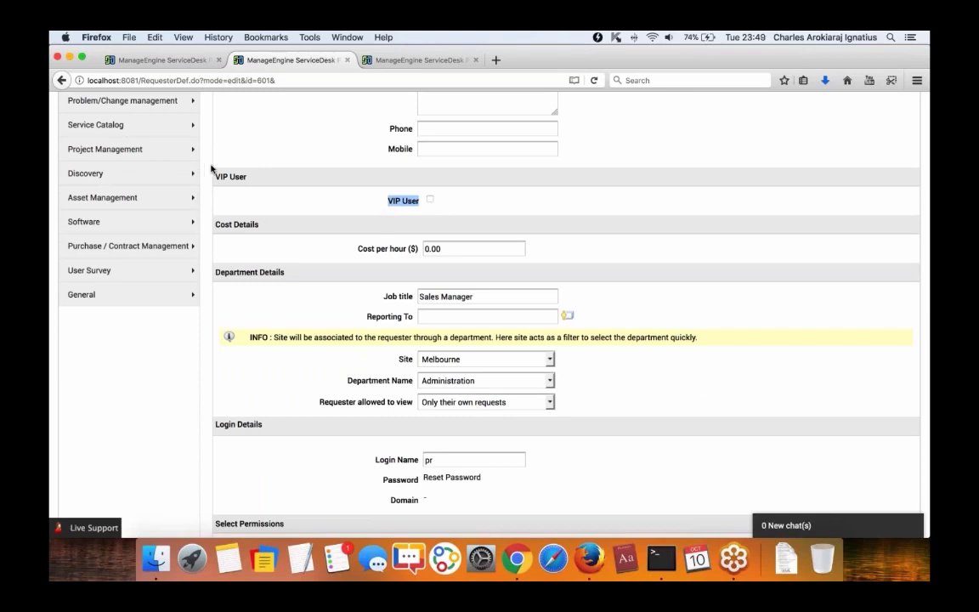
pyautogui.click(176, 66)
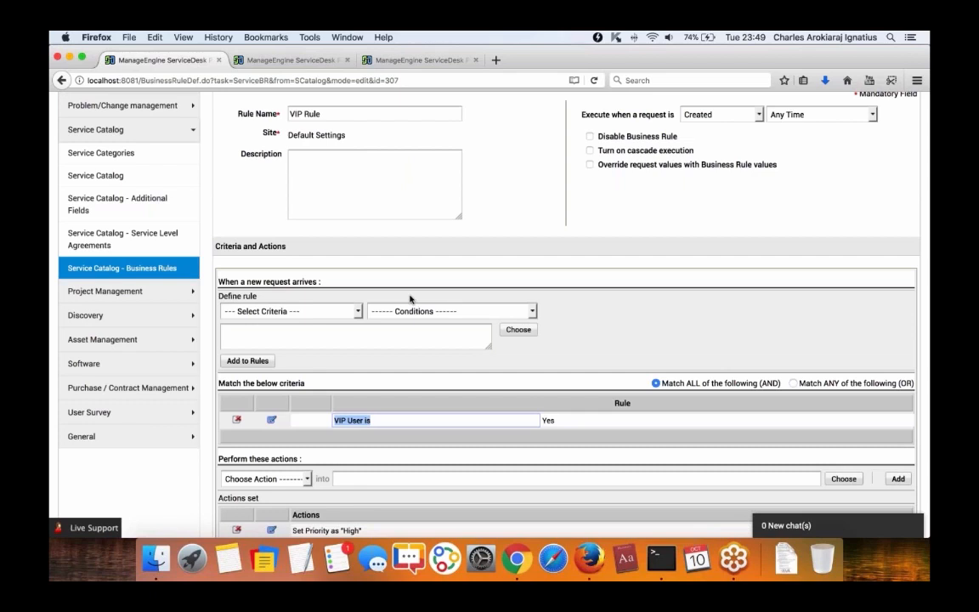
# Review the VIP Rule's criteria list and actions without changing them, then return to the Edit Requester form.
pyautogui.scroll(-2, 410, 299)
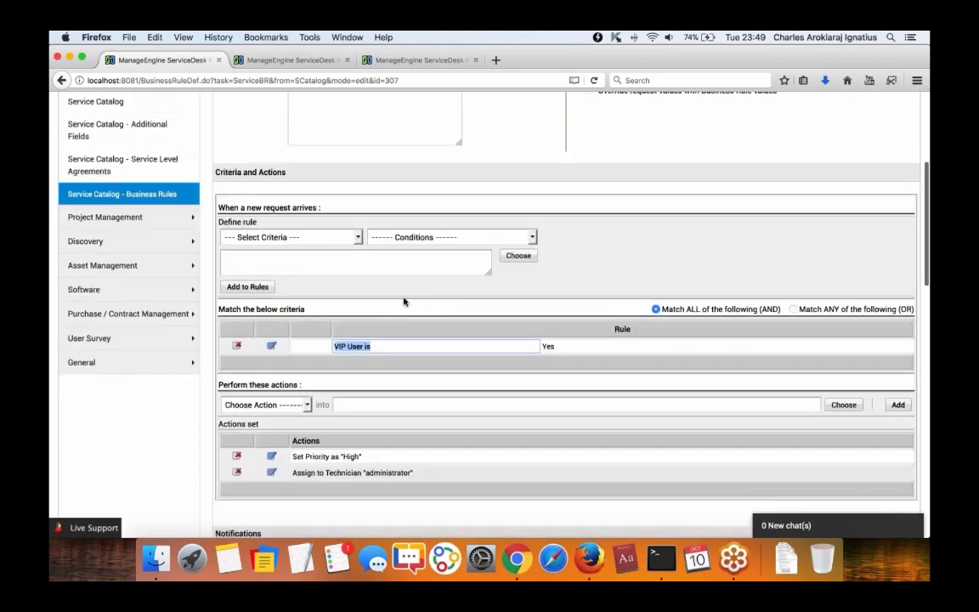
pyautogui.click(321, 238)
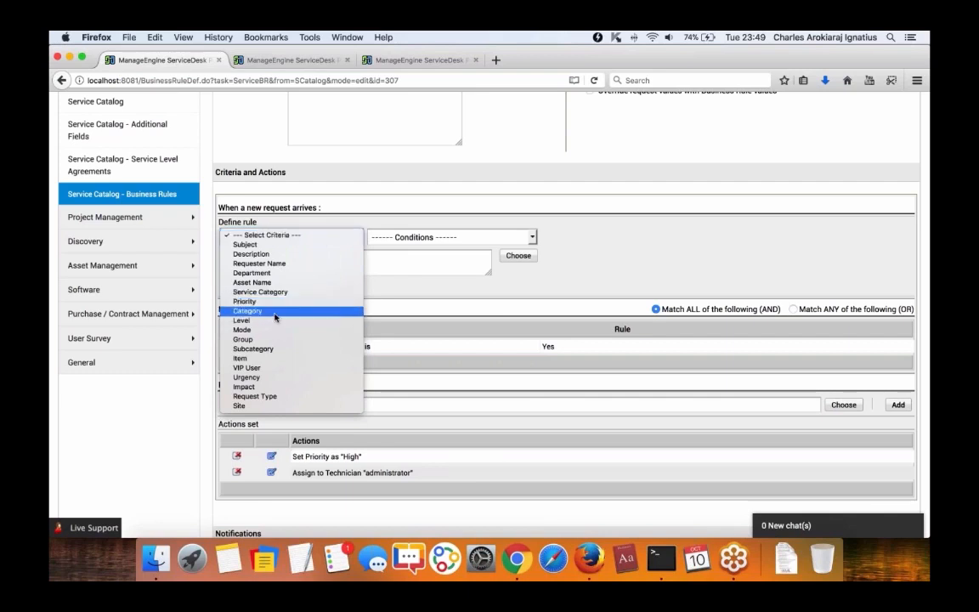
pyautogui.click(441, 304)
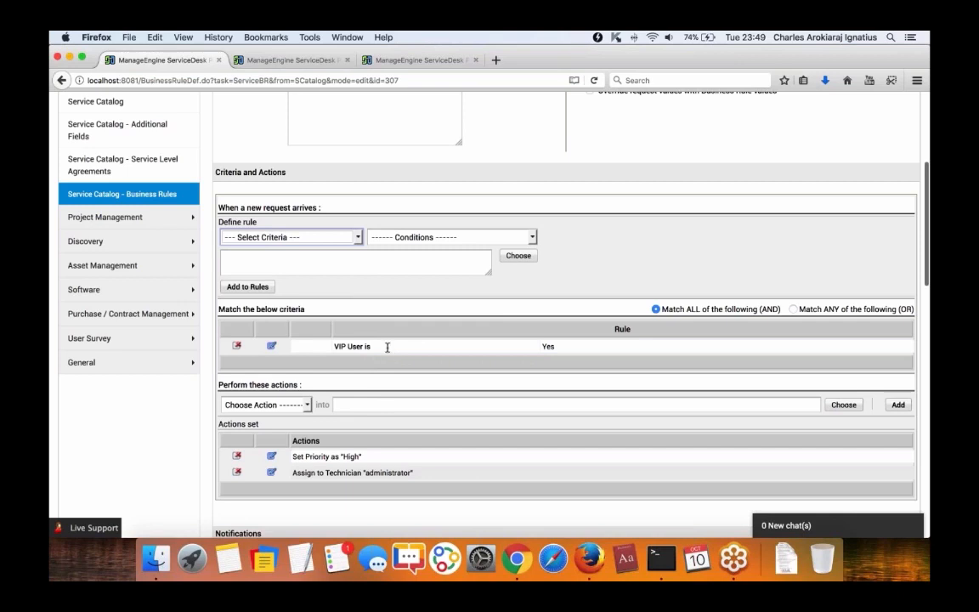
pyautogui.scroll(-4, 387, 347)
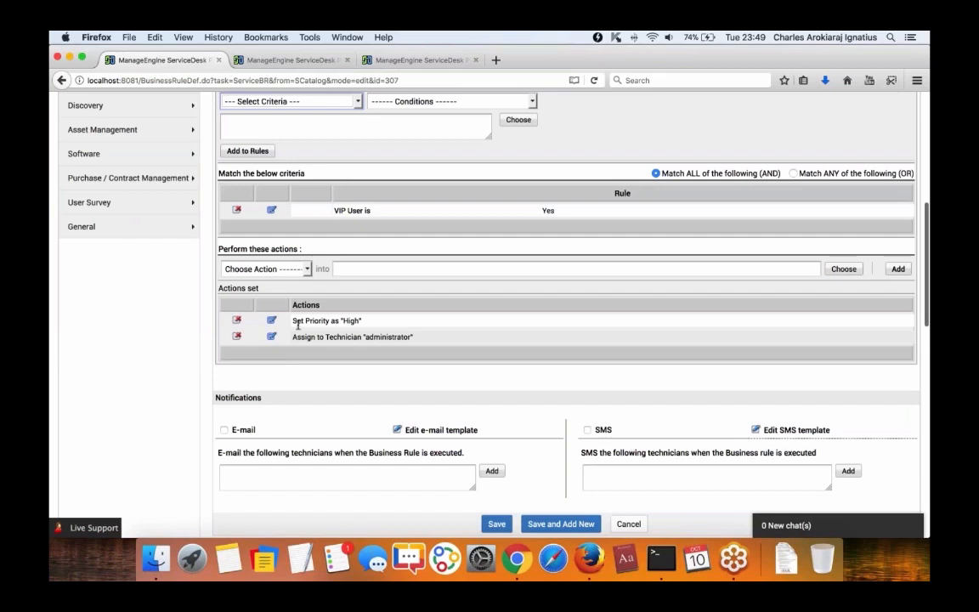
pyautogui.scroll(1, 298, 325)
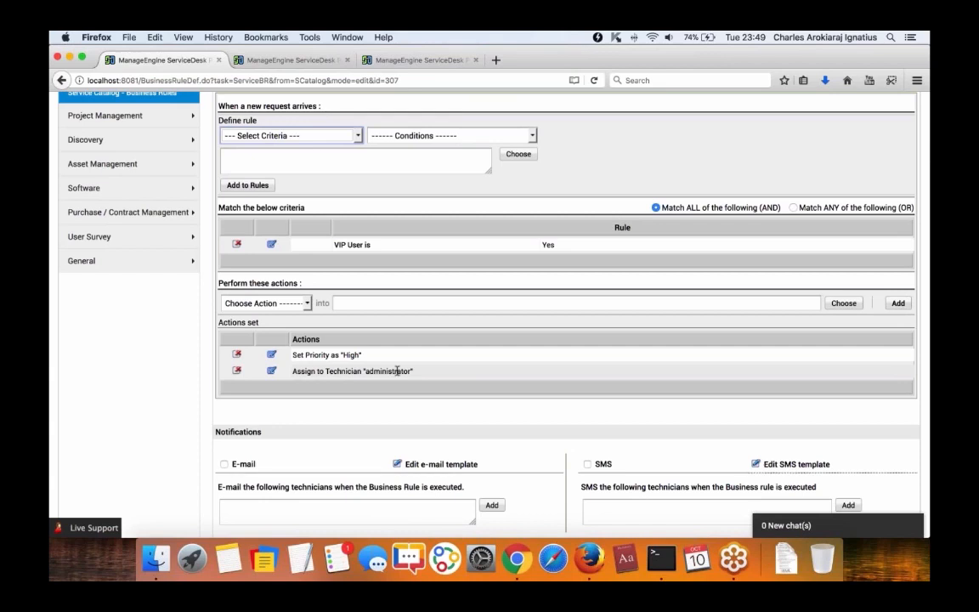
pyautogui.scroll(-3, 397, 370)
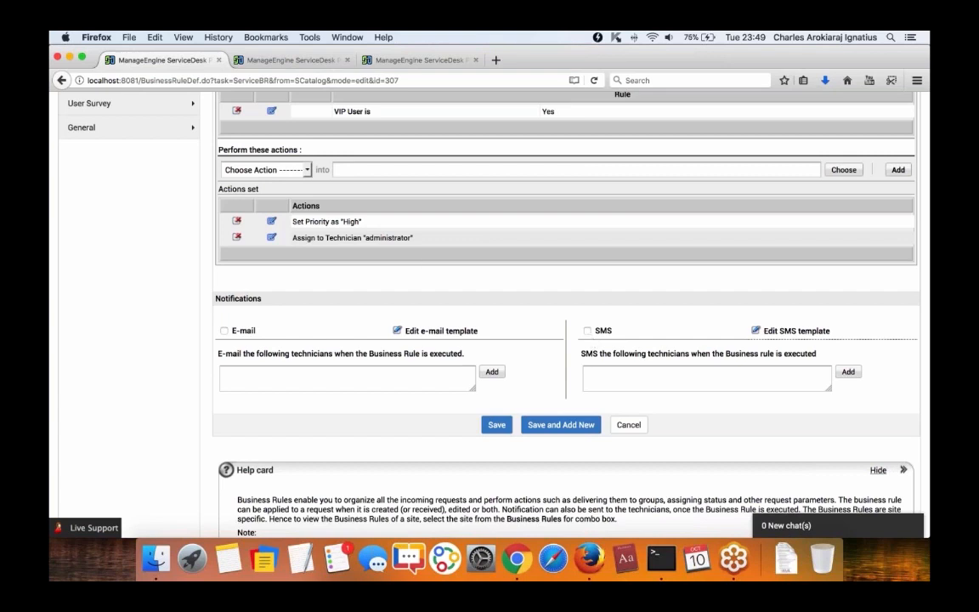
pyautogui.hotkey('ctrl', 'Tab')
pyautogui.scroll(10, 561, 315)
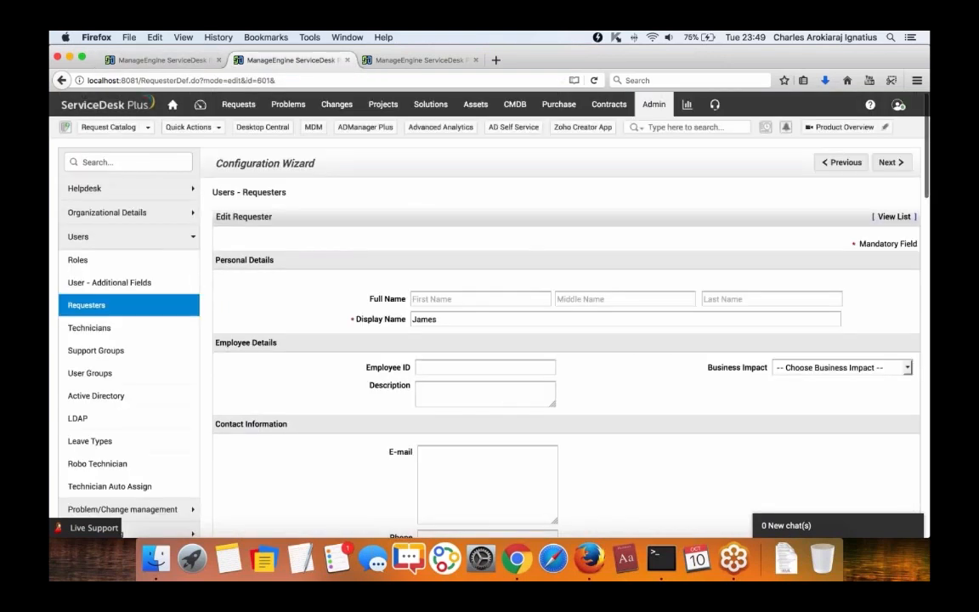
# Look over the Organization Roles settings from the admin overview.
pyautogui.click(651, 102)
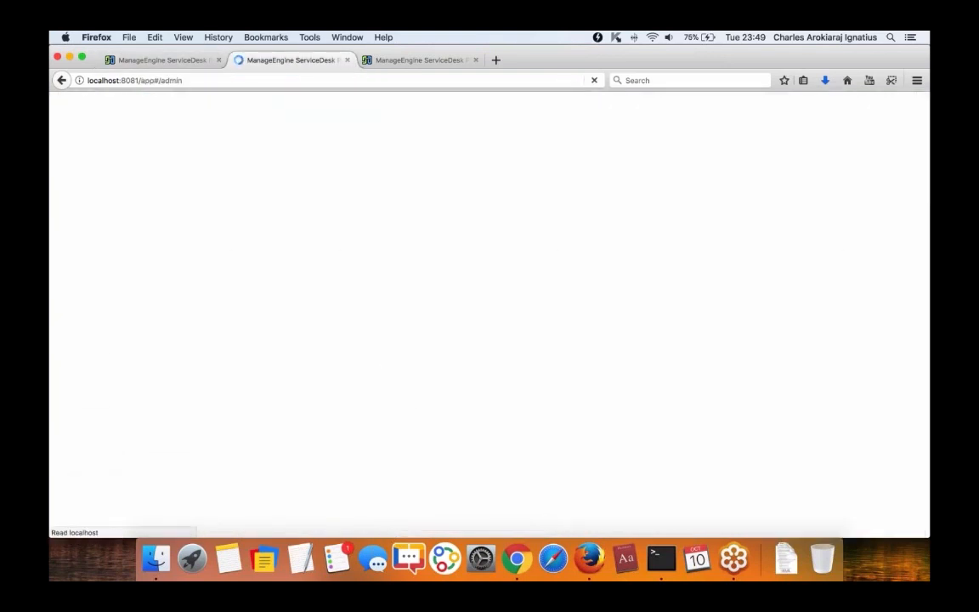
pyautogui.click(392, 313)
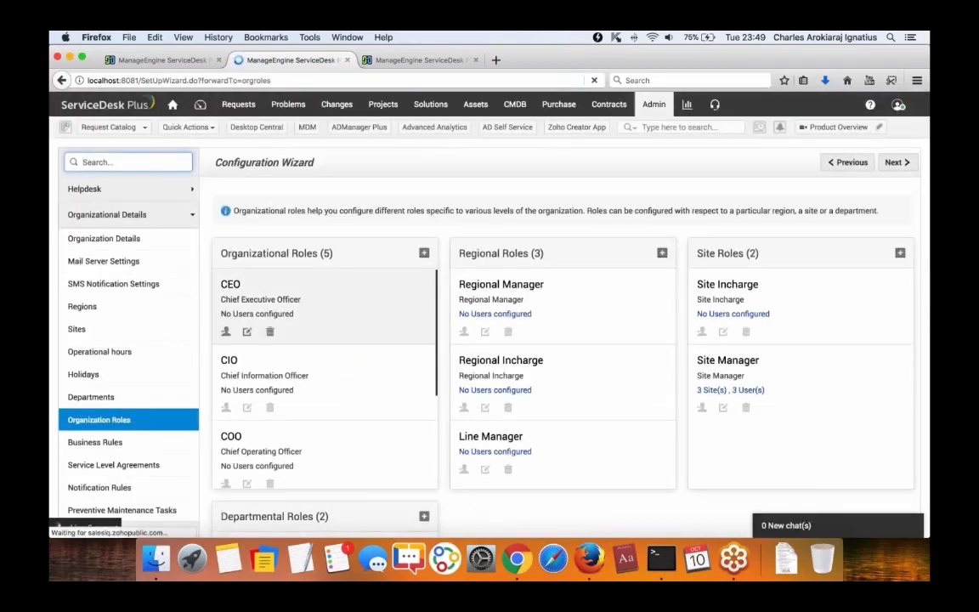
pyautogui.click(654, 105)
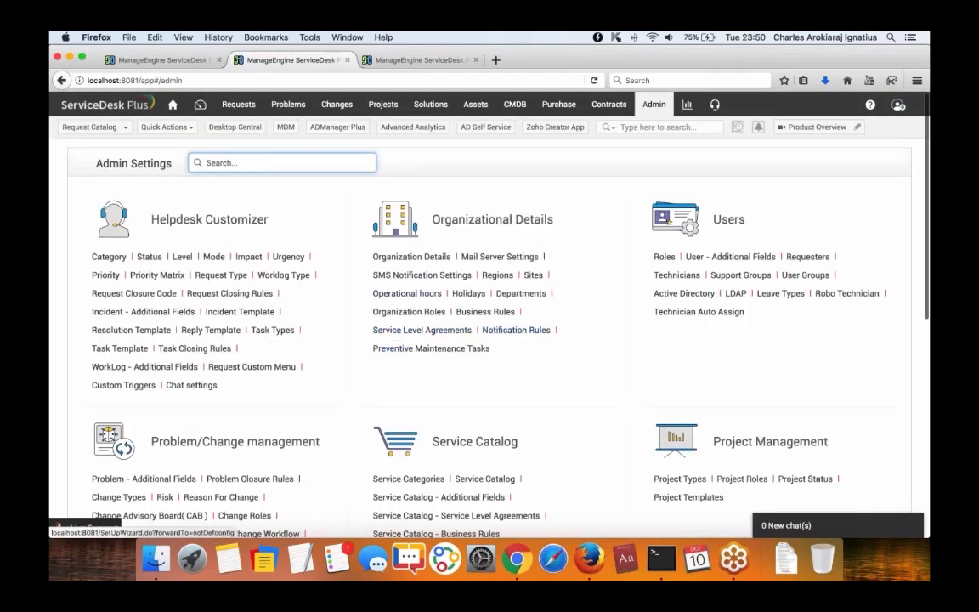
# Switch SMS notifications to a Custom gateway provider, then go back to the VIP Rule edit page.
pyautogui.click(429, 277)
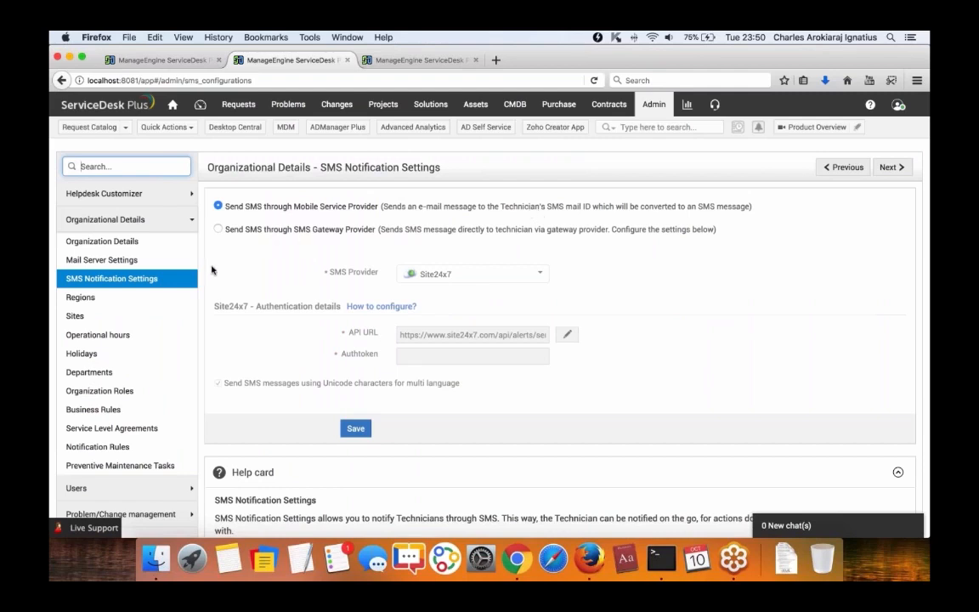
pyautogui.click(217, 230)
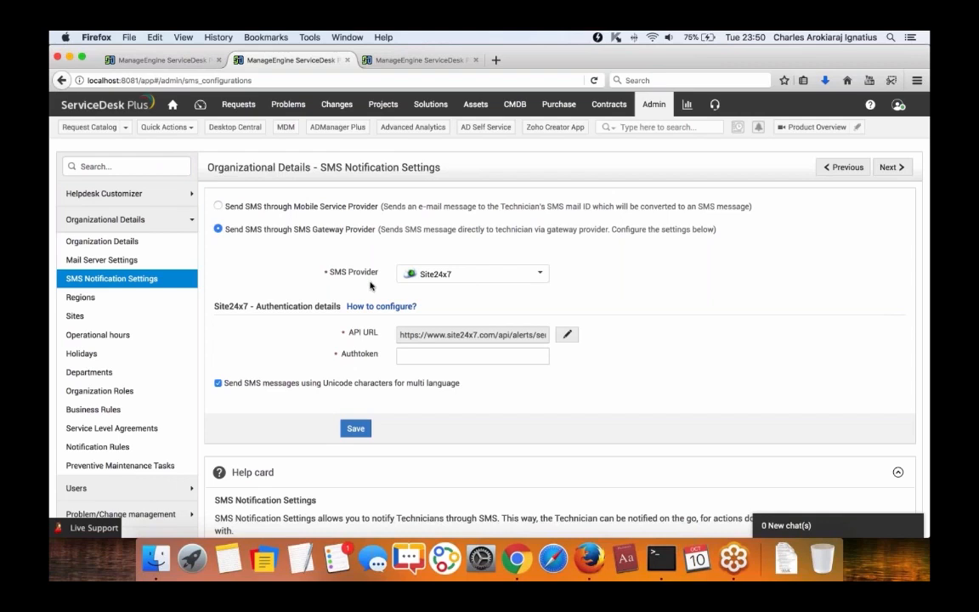
pyautogui.moveTo(311, 230); pyautogui.dragTo(375, 229)
pyautogui.click(540, 275)
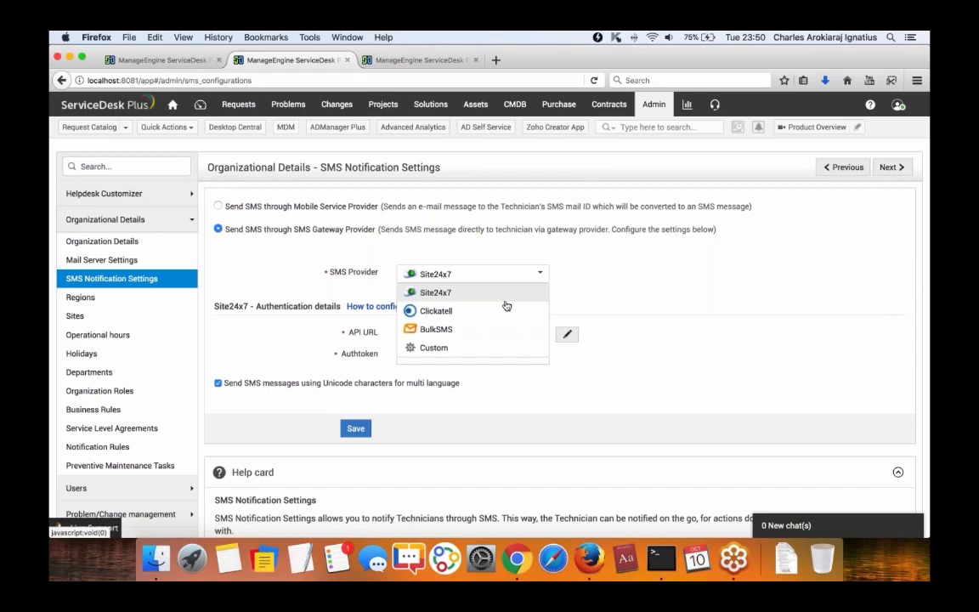
pyautogui.scroll(-1, 508, 306)
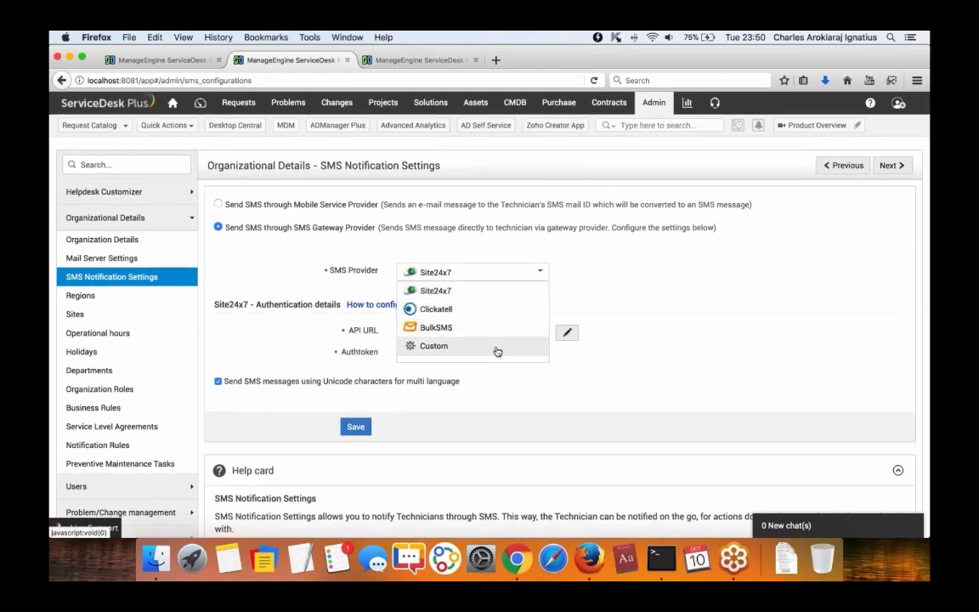
pyautogui.click(497, 351)
pyautogui.scroll(-3, 497, 351)
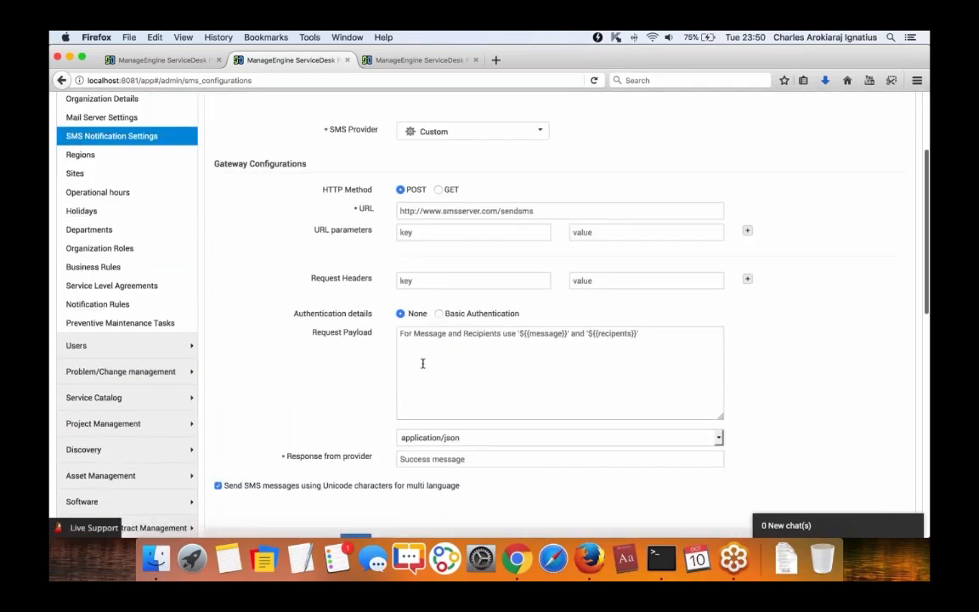
pyautogui.scroll(-2, 332, 338)
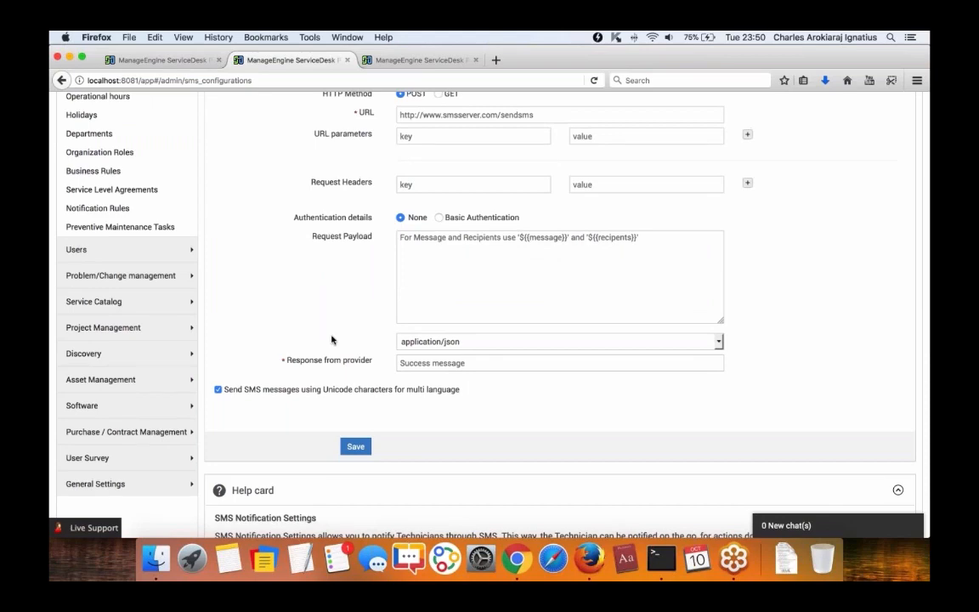
pyautogui.scroll(3, 333, 330)
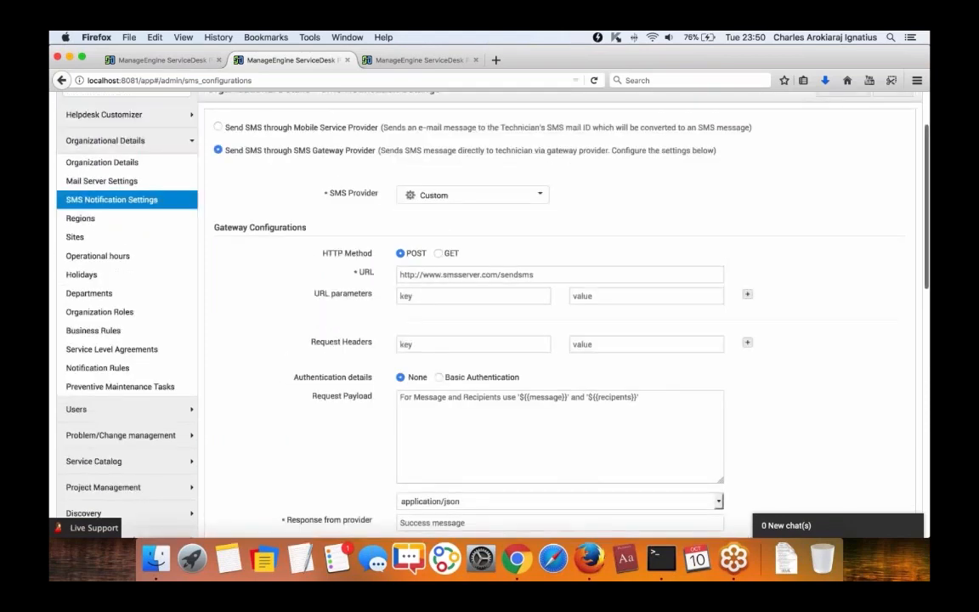
pyautogui.click(158, 63)
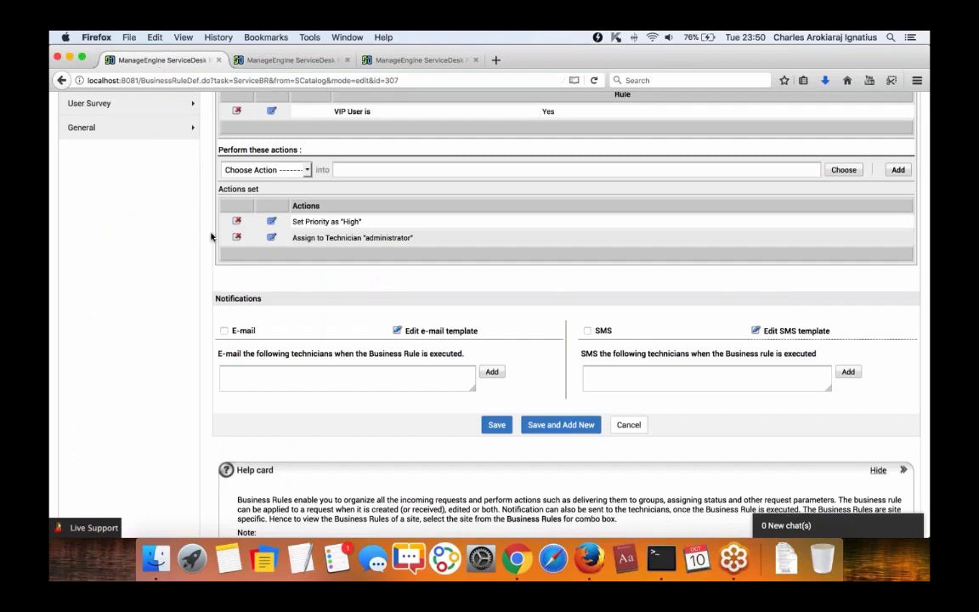
# Open the Laptop Rule service catalog SLA for editing.
pyautogui.scroll(10, 212, 235)
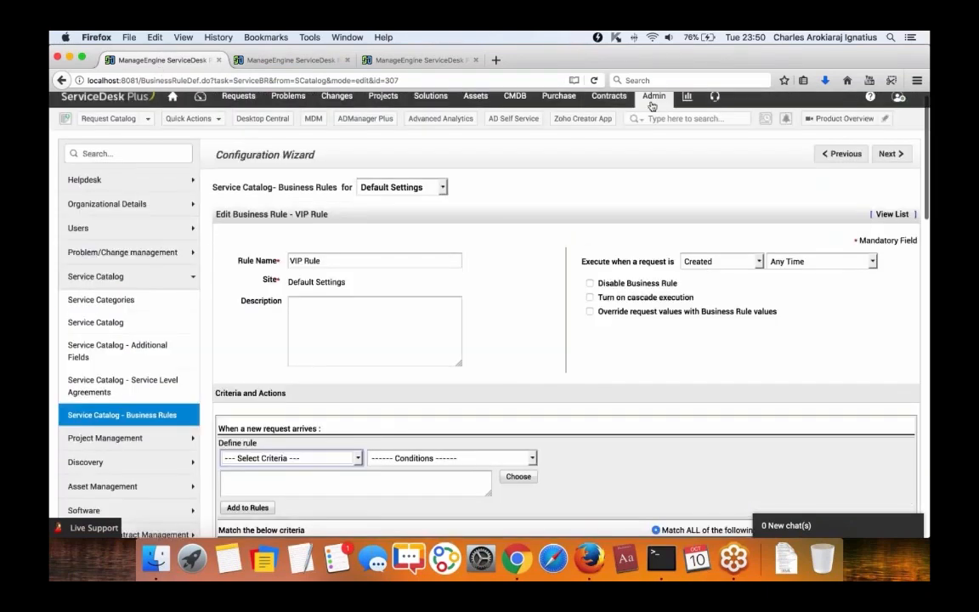
pyautogui.click(653, 100)
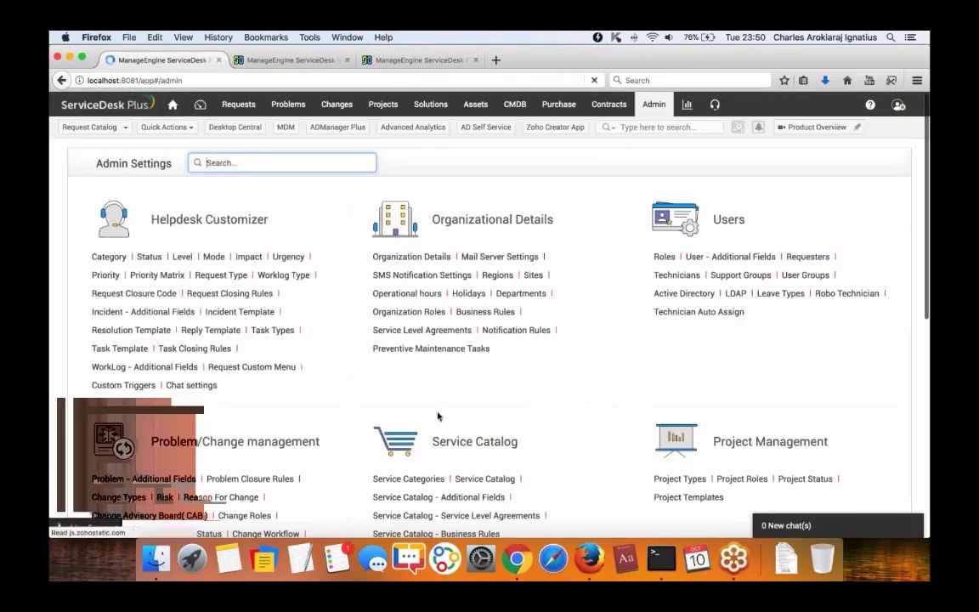
pyautogui.scroll(-3, 438, 416)
pyautogui.click(468, 373)
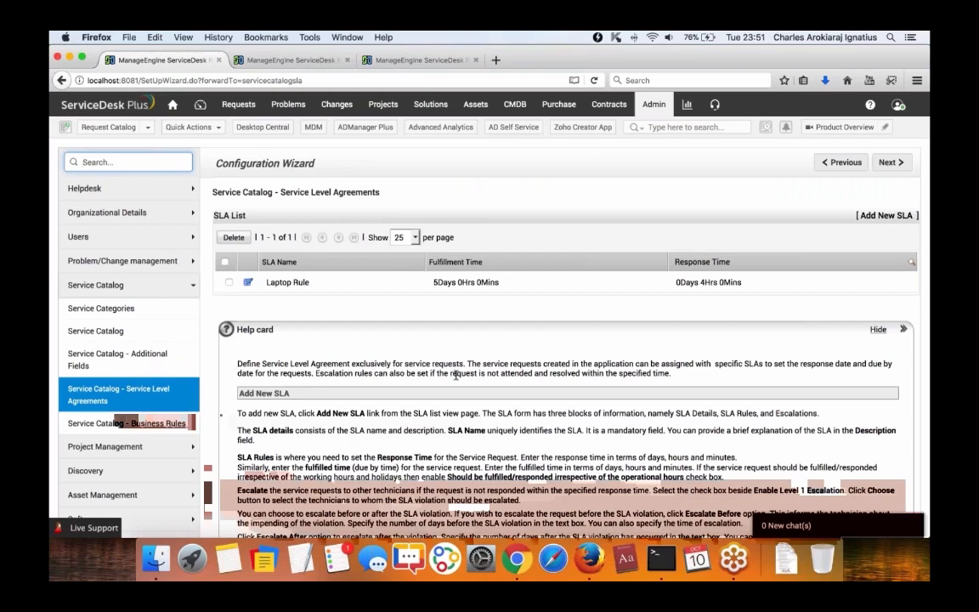
pyautogui.click(287, 282)
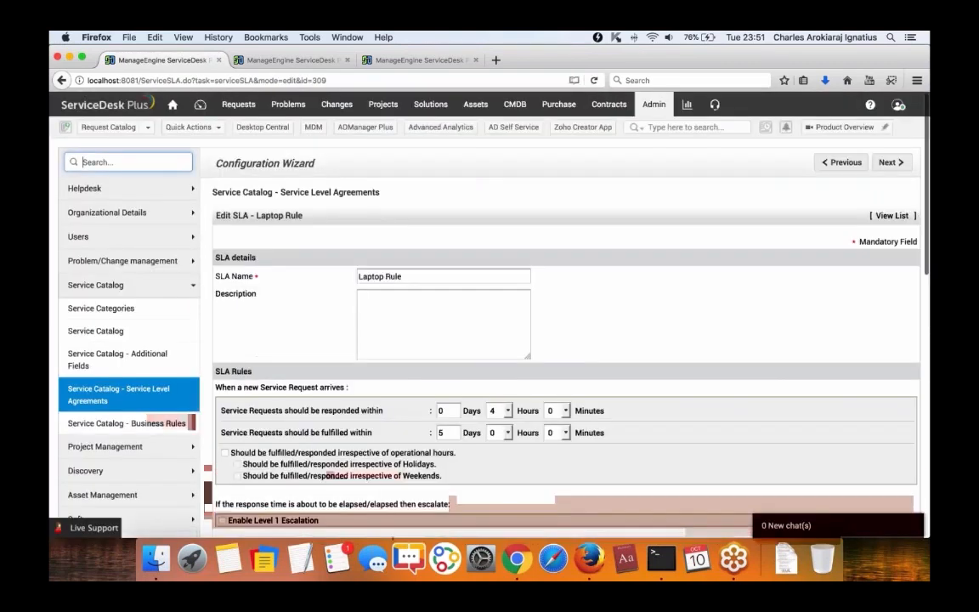
pyautogui.scroll(-3, 489, 314)
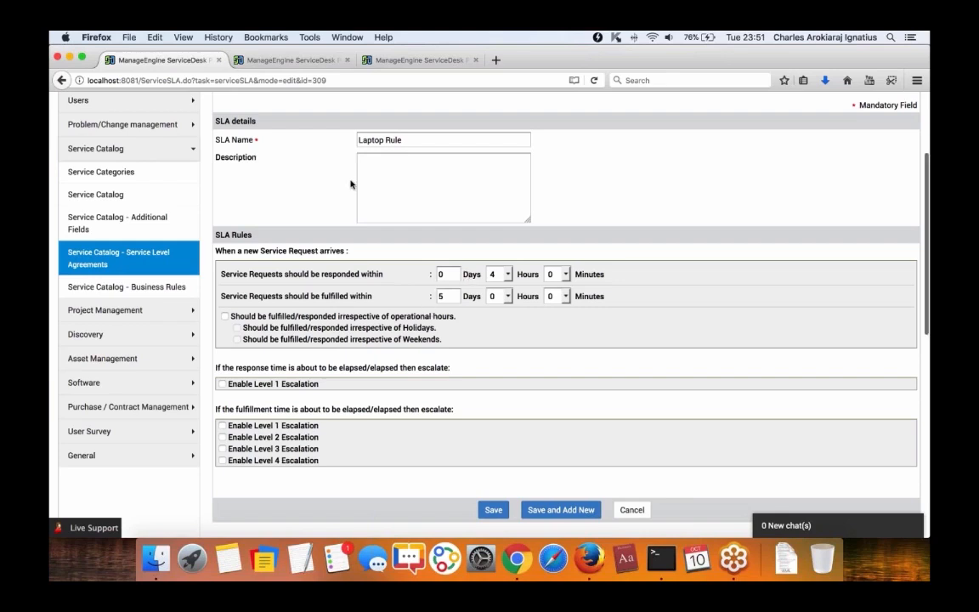
pyautogui.scroll(-1, 323, 180)
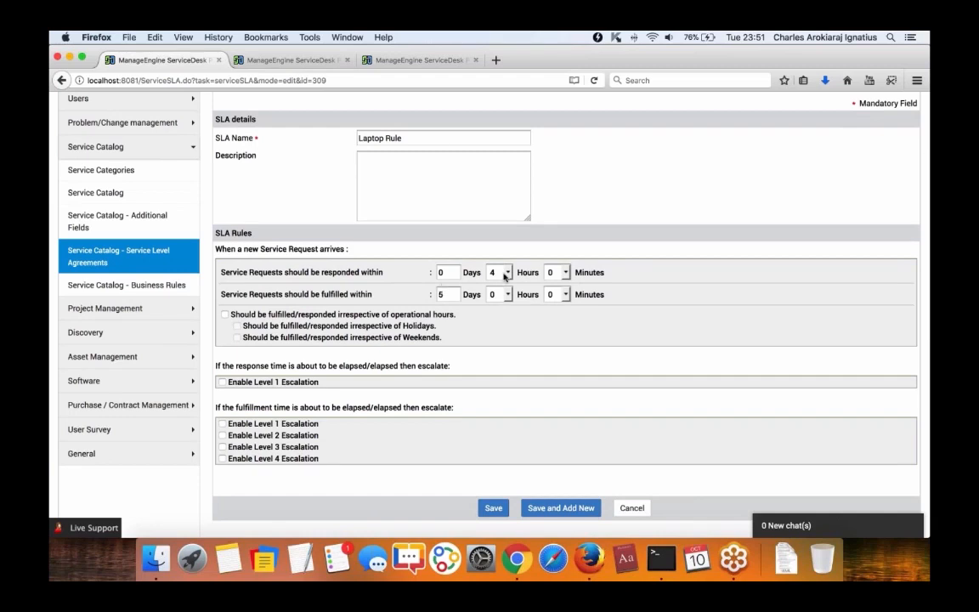
# Try Level 1 fulfilment escalation to a chosen technician, then disable it again.
pyautogui.click(223, 424)
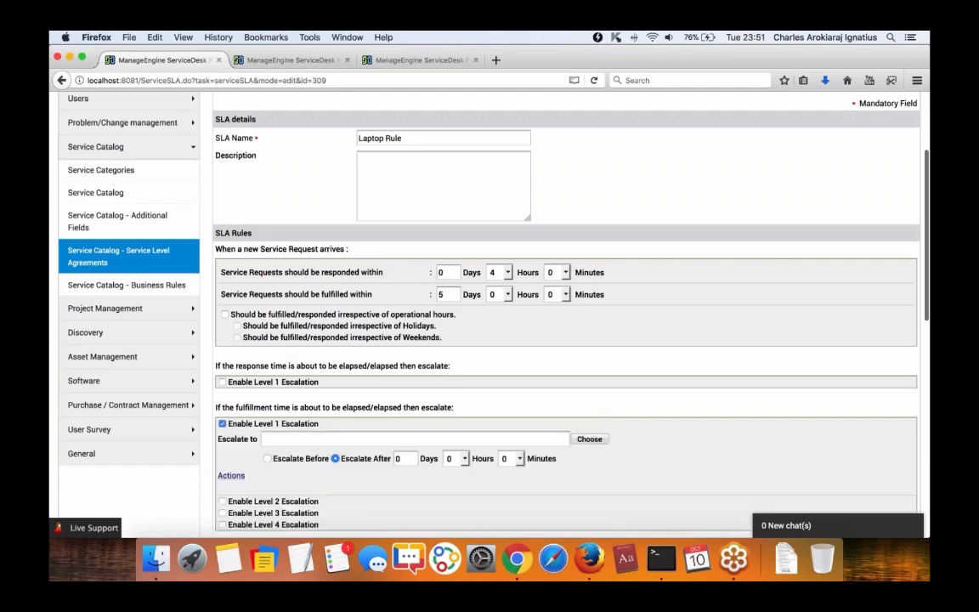
pyautogui.click(586, 441)
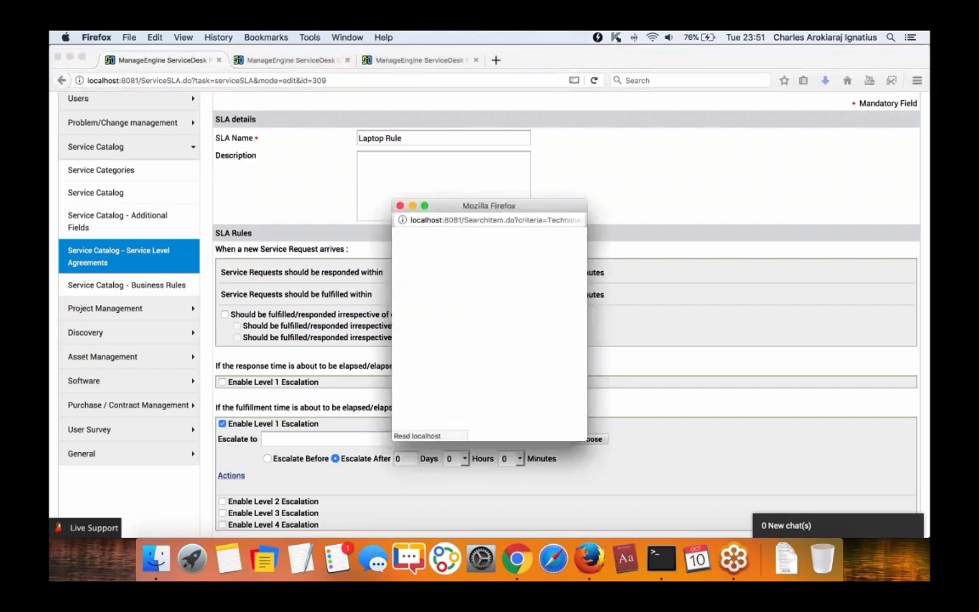
pyautogui.click(417, 297)
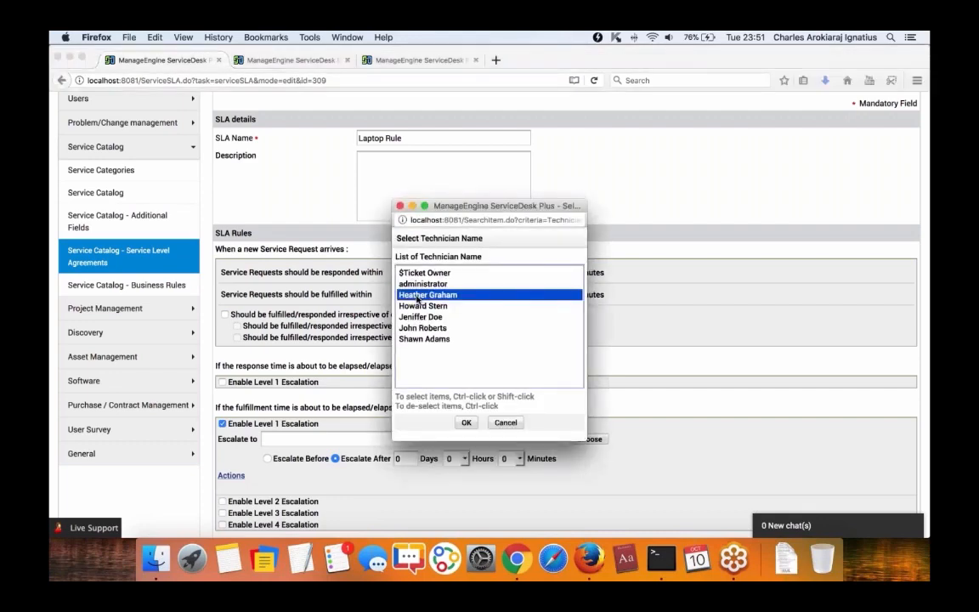
pyautogui.click(466, 423)
pyautogui.scroll(-3, 328, 438)
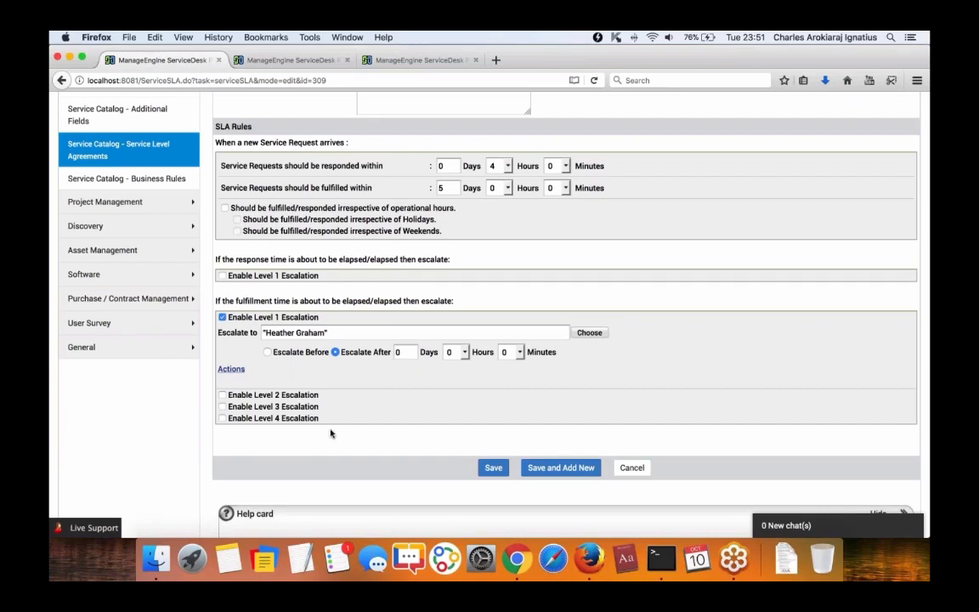
pyautogui.click(231, 369)
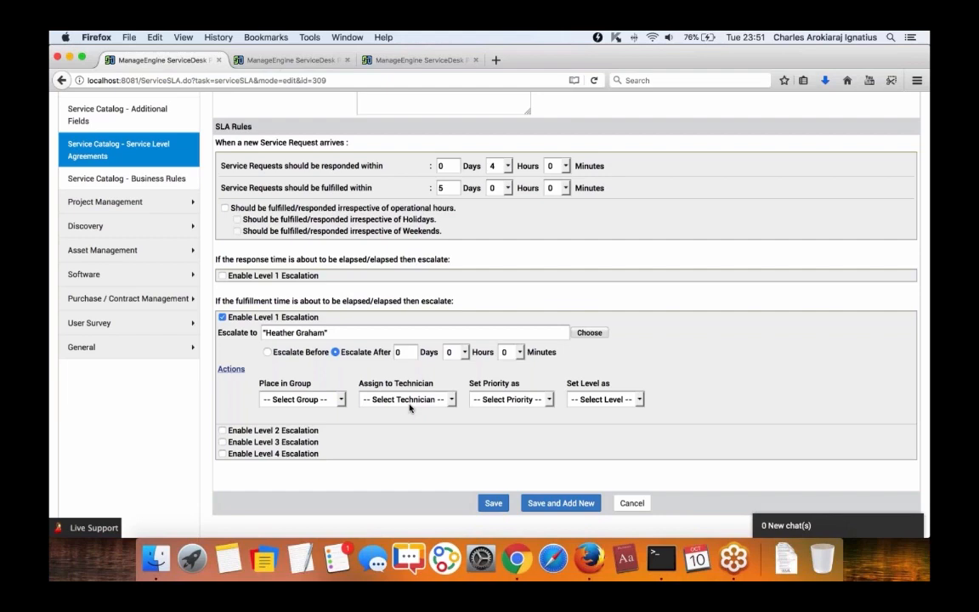
pyautogui.click(223, 317)
pyautogui.scroll(5, 223, 319)
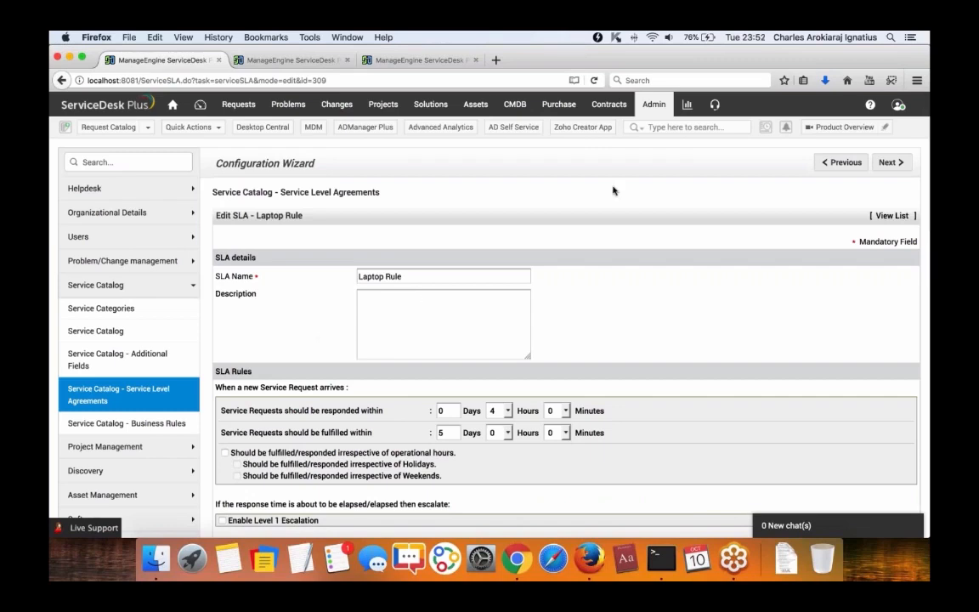
pyautogui.click(112, 330)
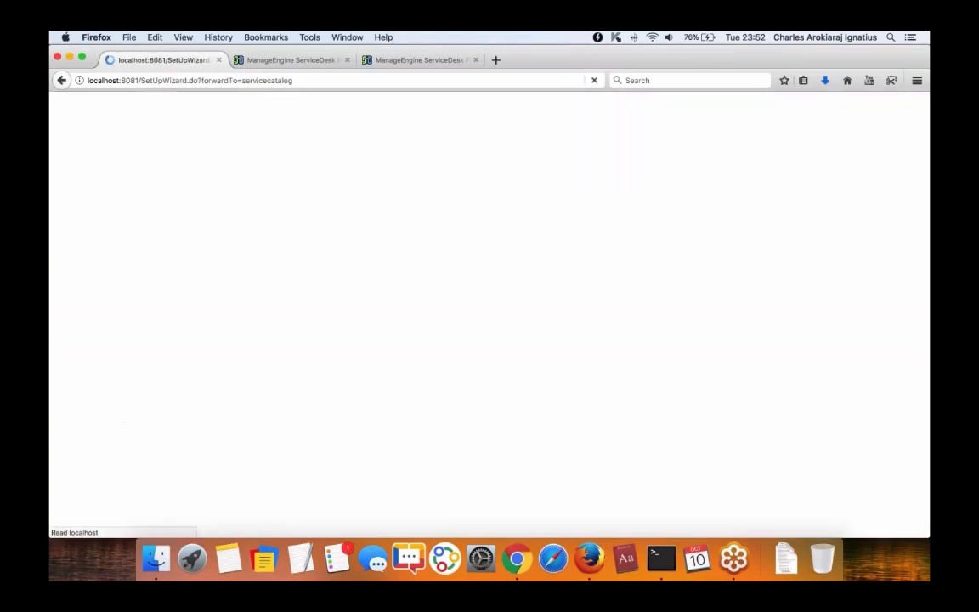
# Open the Hardware > Request a Laptop service template's Work Flow settings.
pyautogui.scroll(-4, 335, 393)
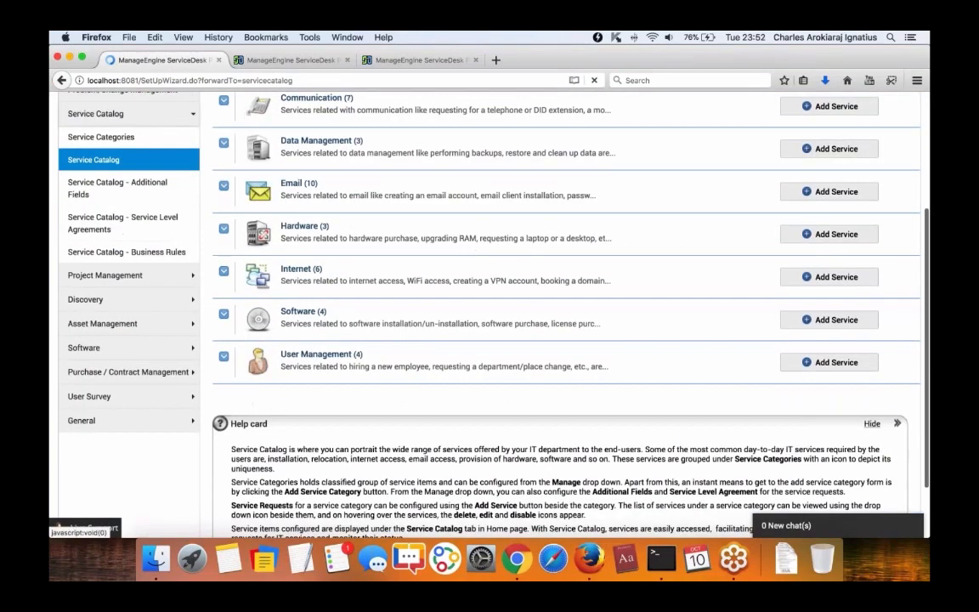
pyautogui.click(298, 228)
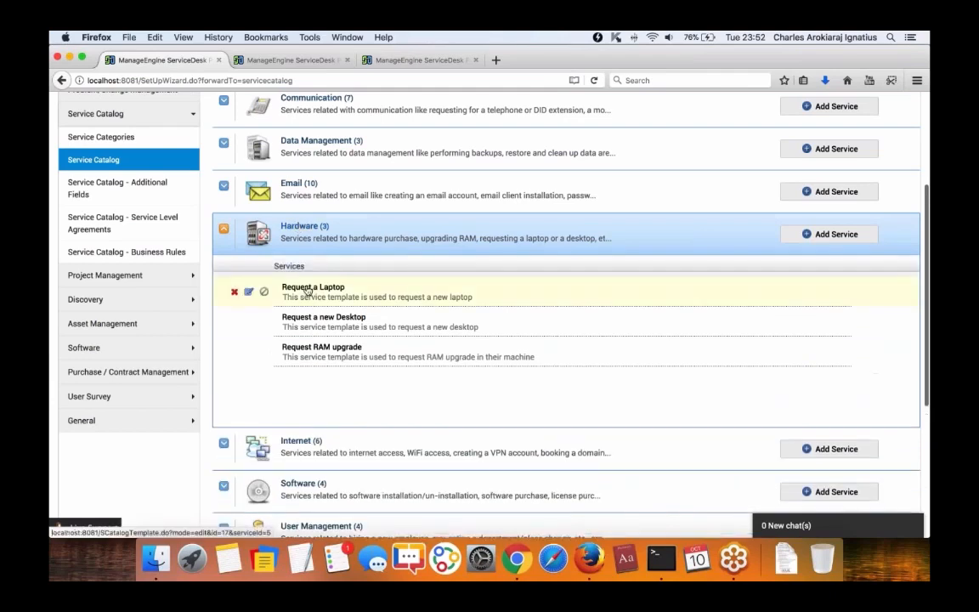
pyautogui.click(312, 287)
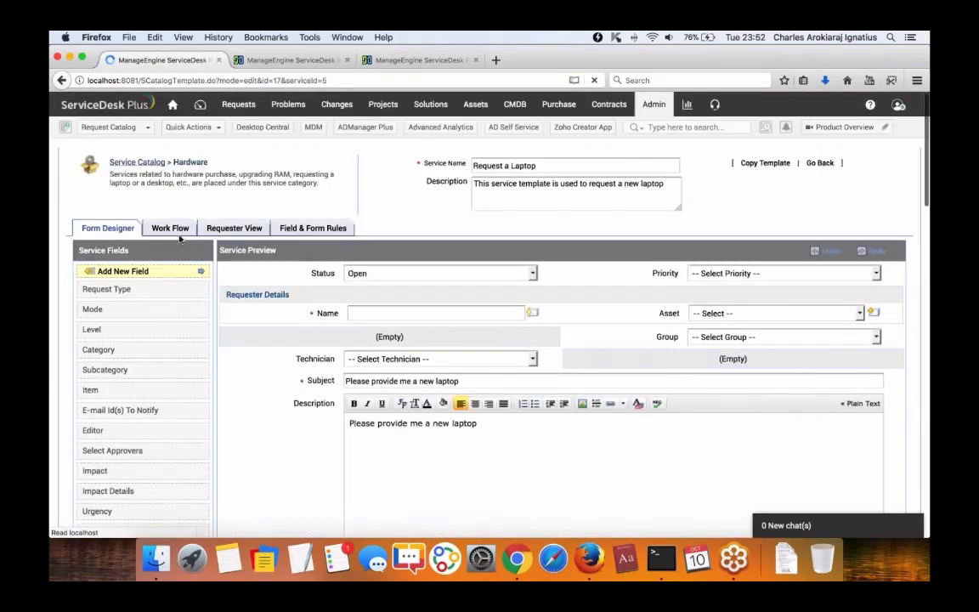
pyautogui.scroll(-2, 313, 340)
pyautogui.scroll(2, 313, 340)
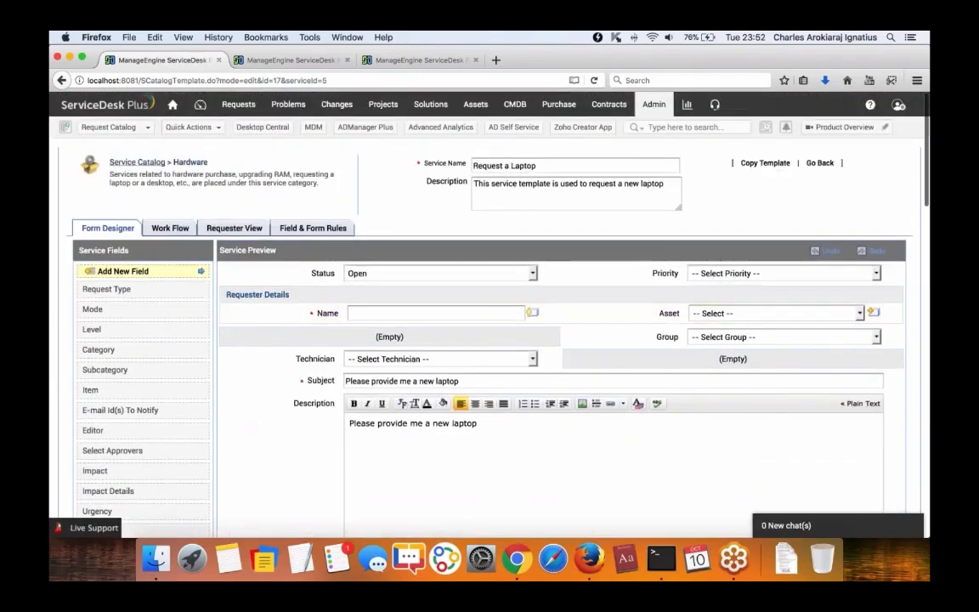
pyautogui.click(174, 227)
pyautogui.scroll(-5, 360, 318)
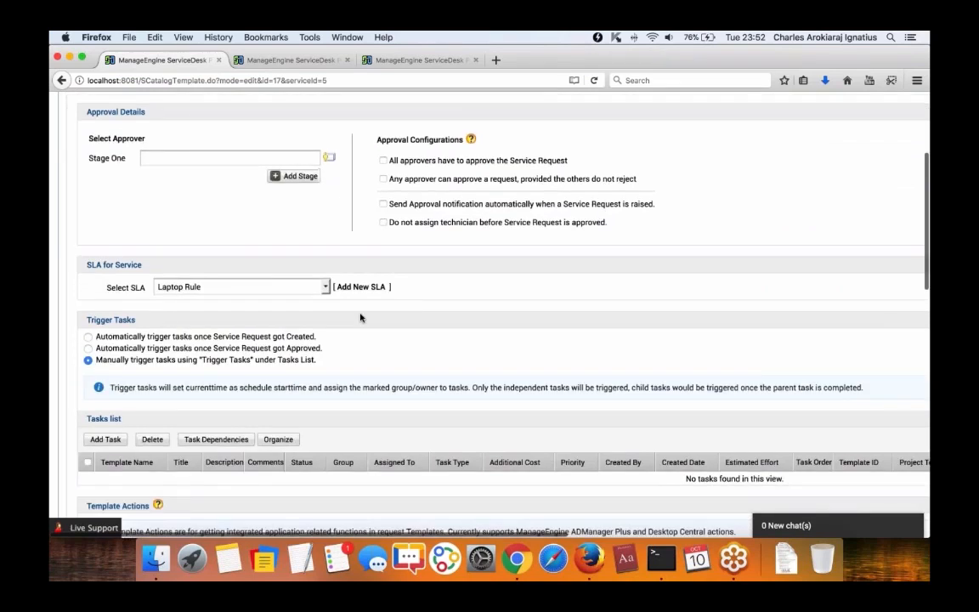
pyautogui.moveTo(91, 265); pyautogui.dragTo(144, 265)
pyautogui.click(144, 265)
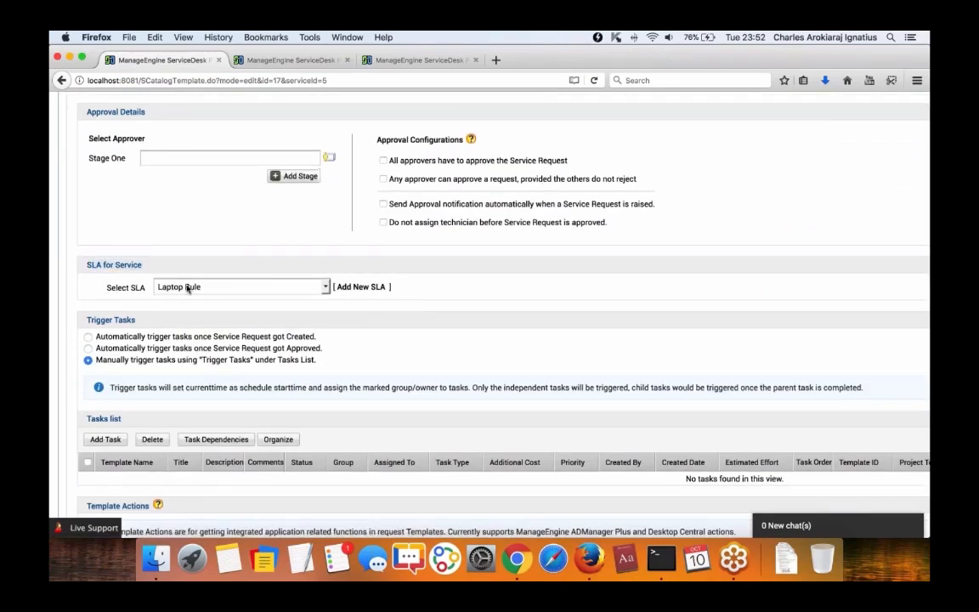
# Select Laptop Rule as the service's SLA and save the template.
pyautogui.click(279, 288)
pyautogui.click(280, 288)
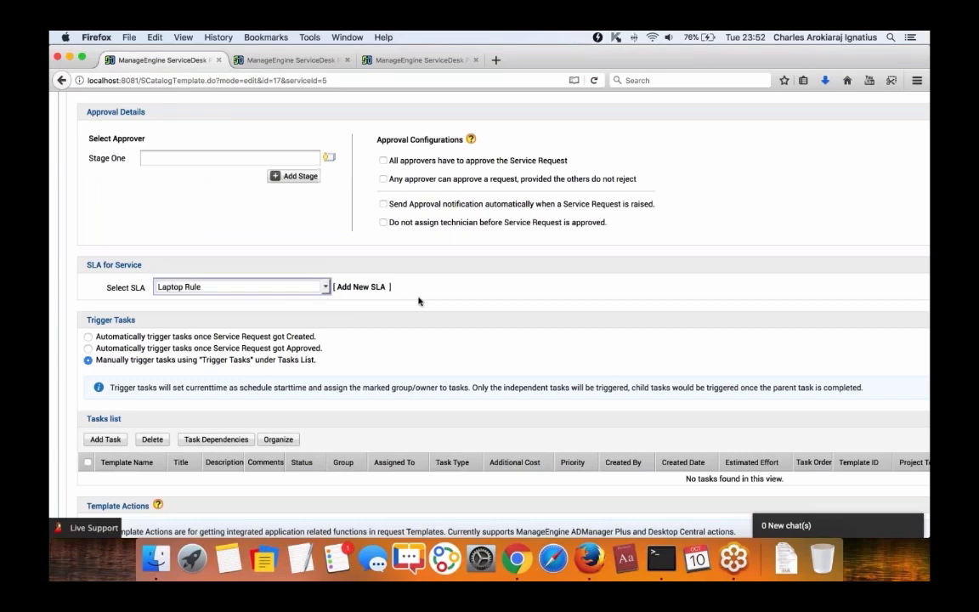
pyautogui.scroll(-5, 418, 301)
pyautogui.scroll(4, 416, 301)
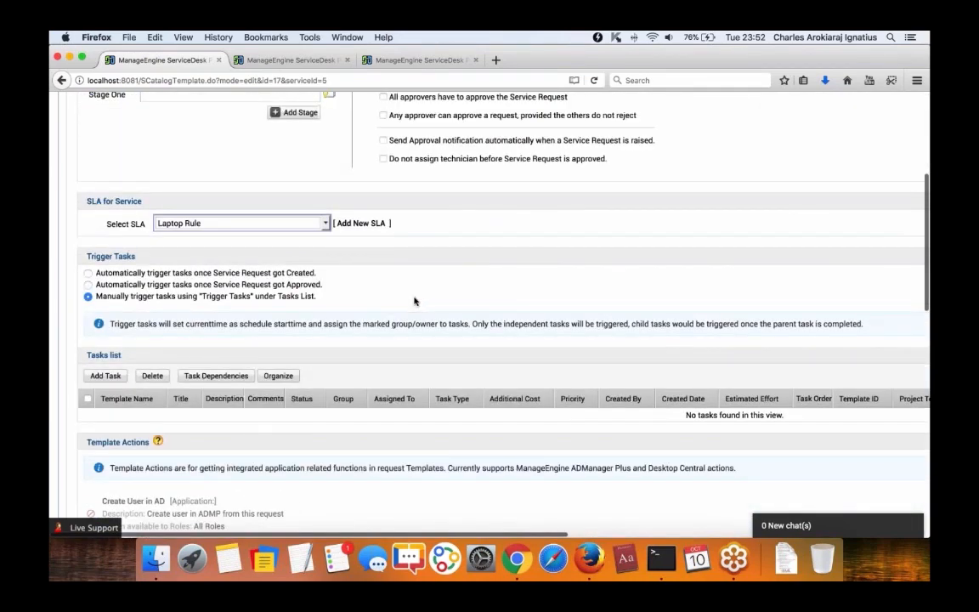
pyautogui.scroll(-10, 415, 301)
pyautogui.click(637, 334)
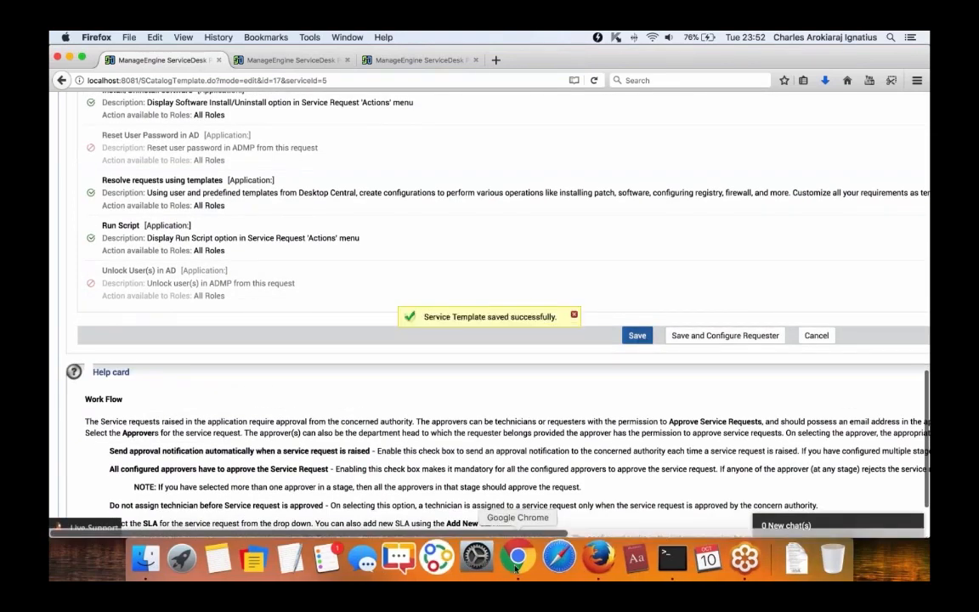
pyautogui.click(516, 558)
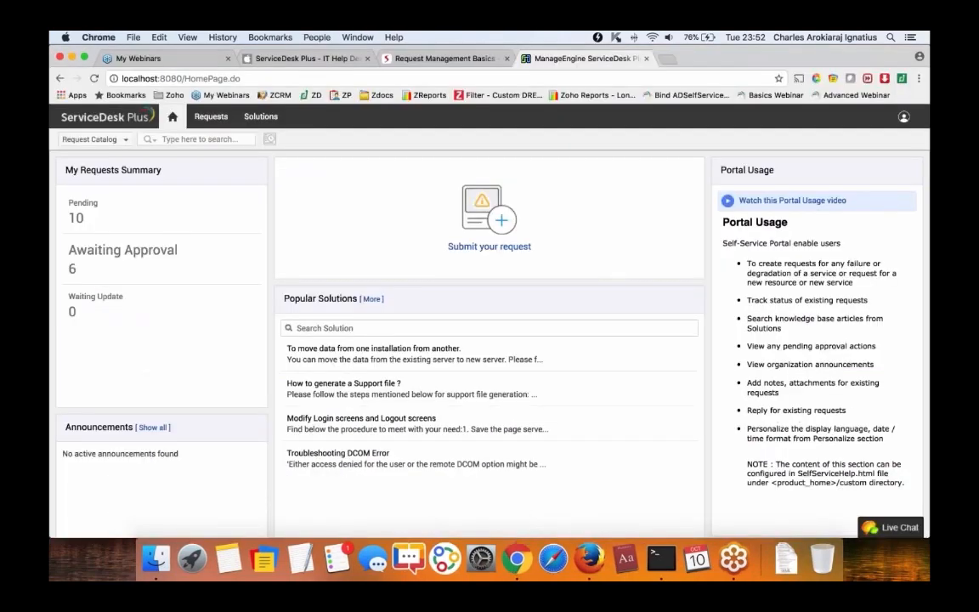
# In the self-service portal, open Hardware > Request a Laptop, showing its 5-day delivery time.
pyautogui.click(476, 245)
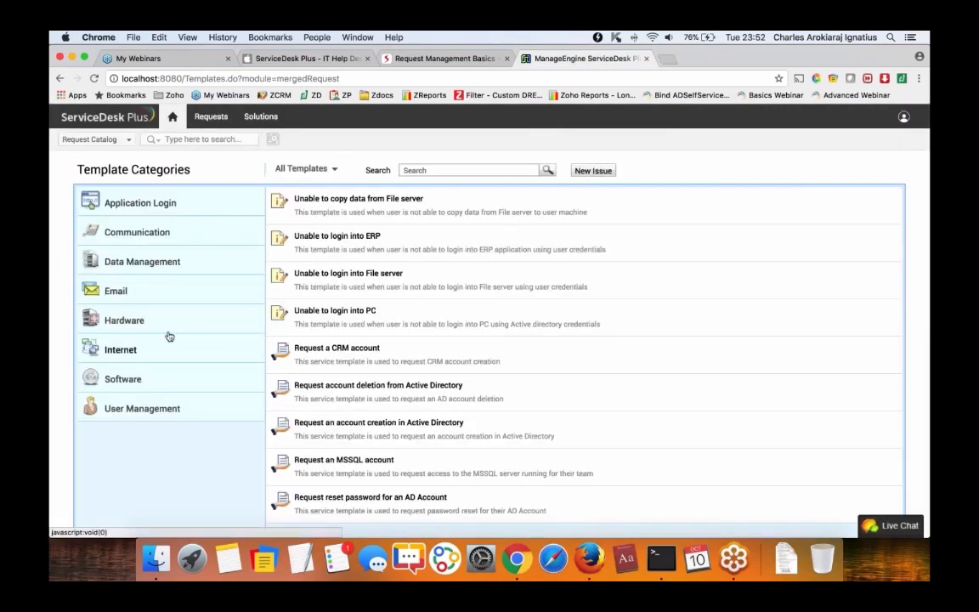
pyautogui.click(160, 330)
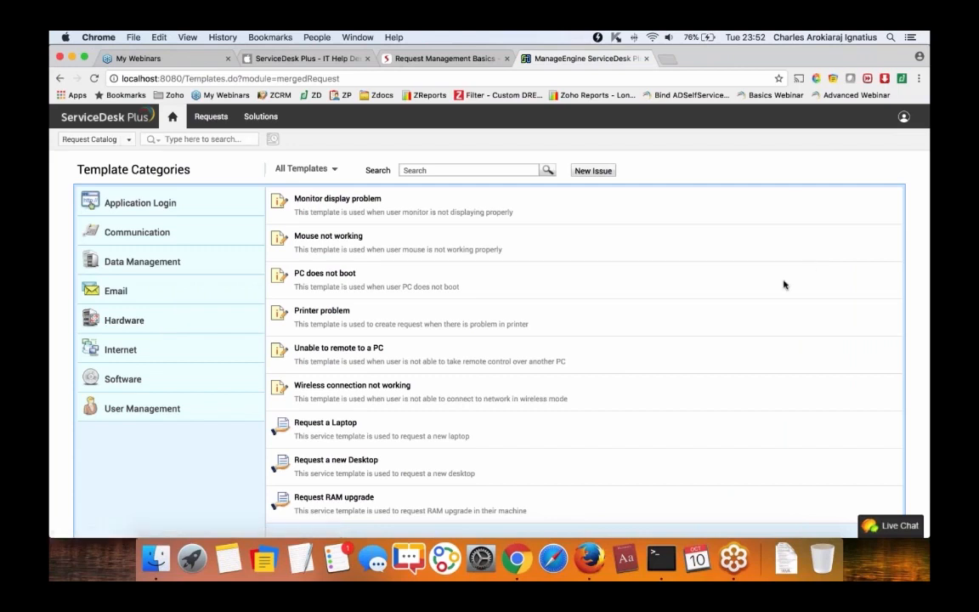
pyautogui.scroll(-1, 514, 341)
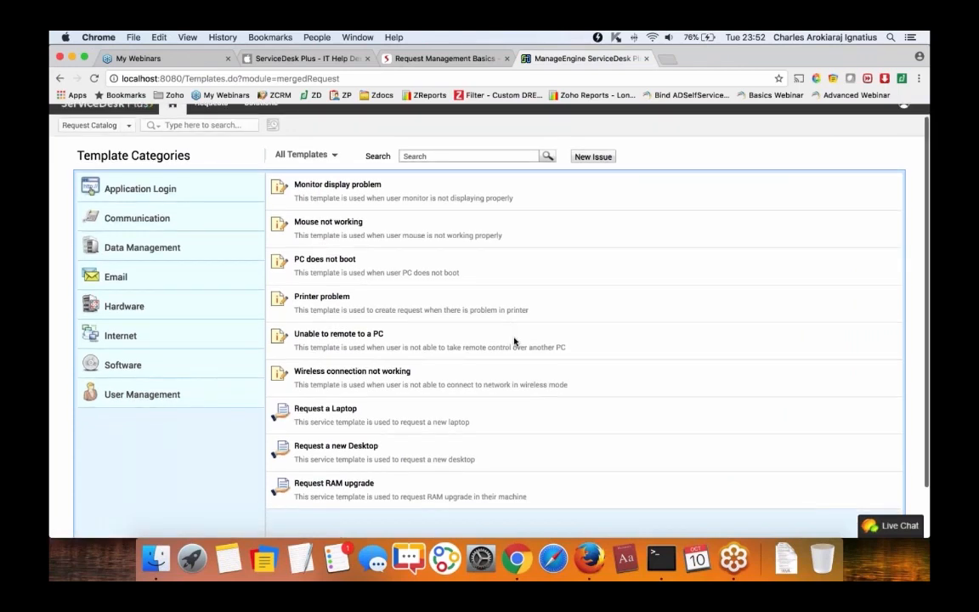
pyautogui.click(341, 410)
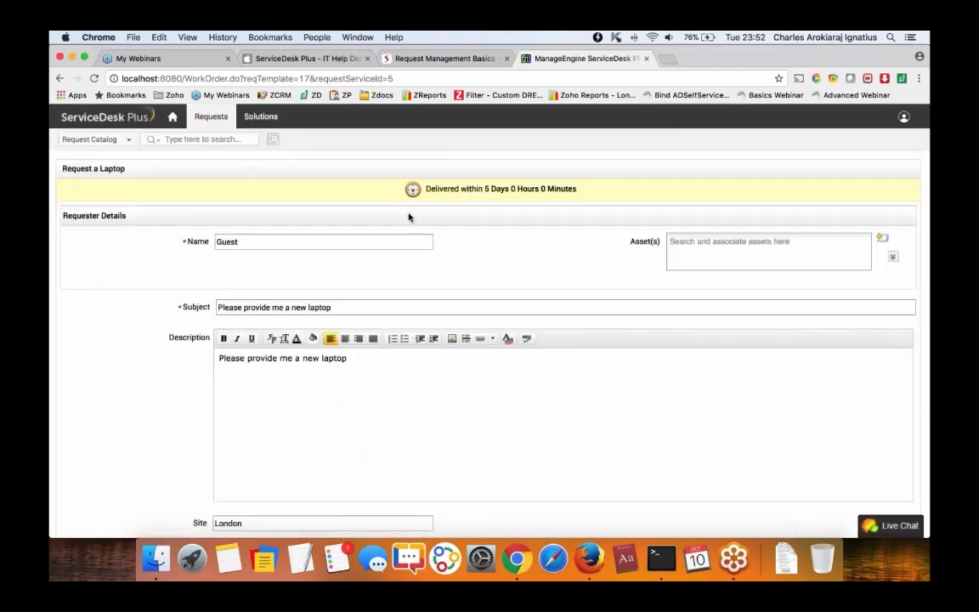
pyautogui.moveTo(401, 189); pyautogui.dragTo(669, 193)
pyautogui.click(668, 193)
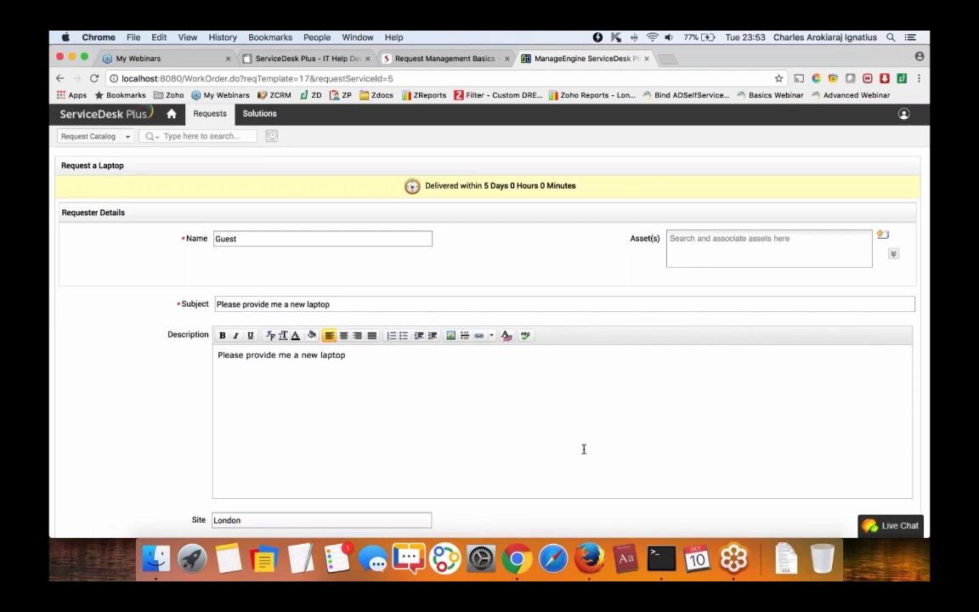
pyautogui.click(588, 559)
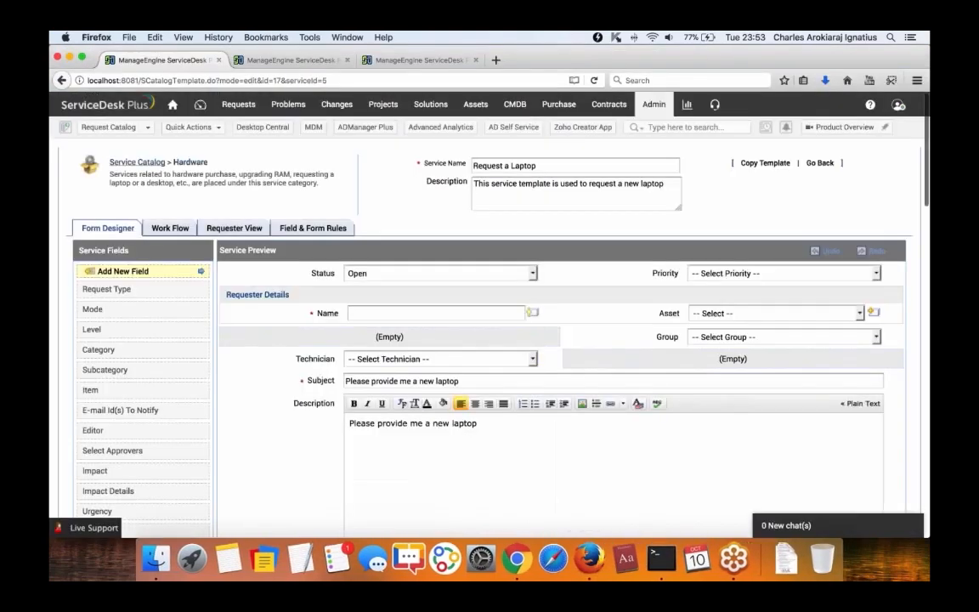
# Start adding a new business rule from Admin > Business Rules.
pyautogui.click(653, 104)
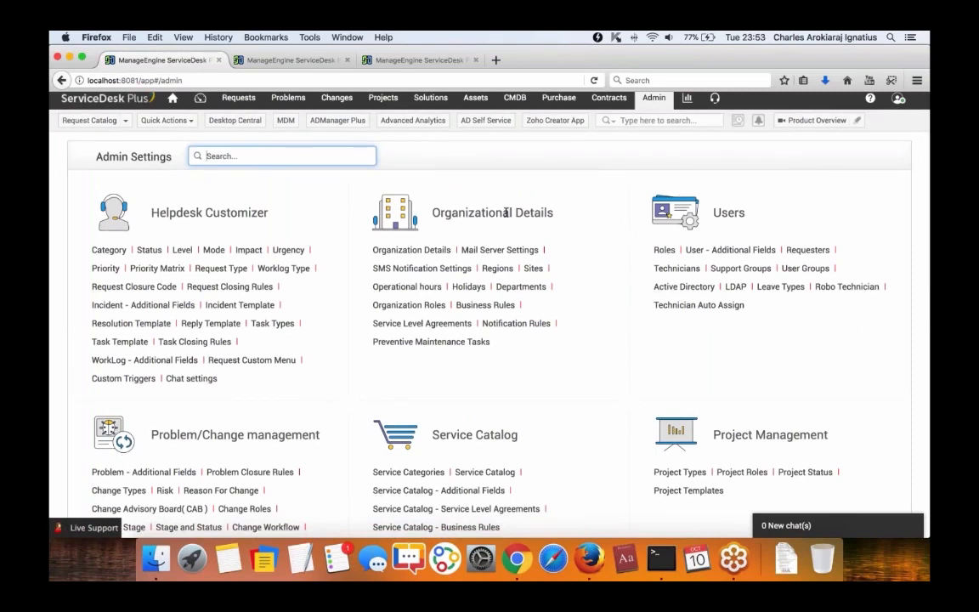
pyautogui.click(485, 305)
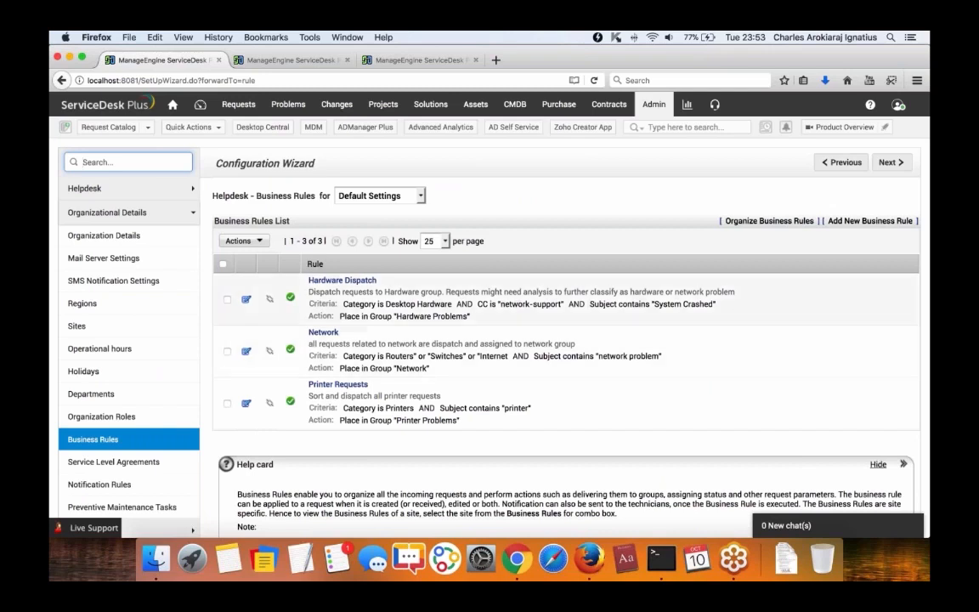
pyautogui.click(840, 221)
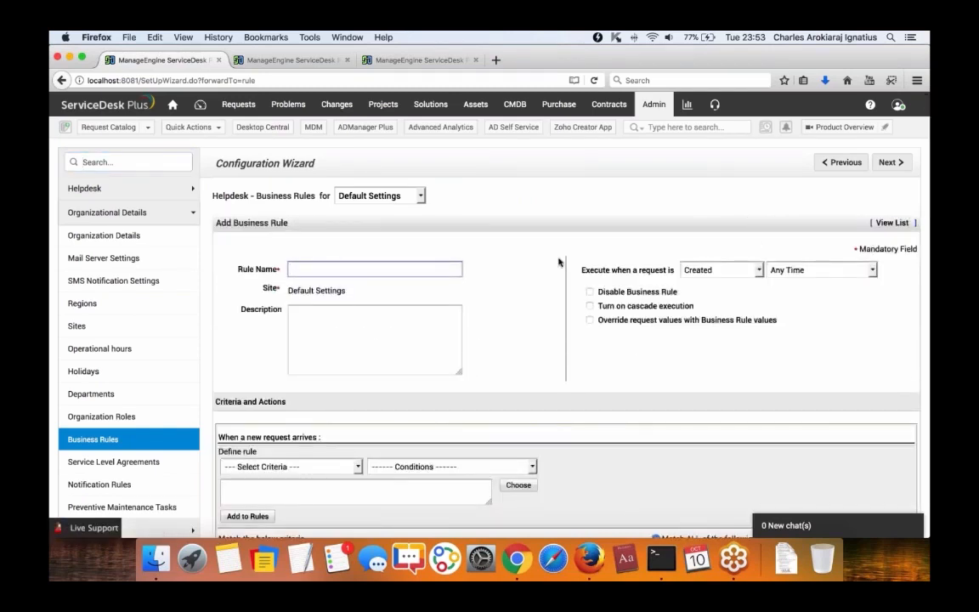
pyautogui.scroll(-5, 552, 261)
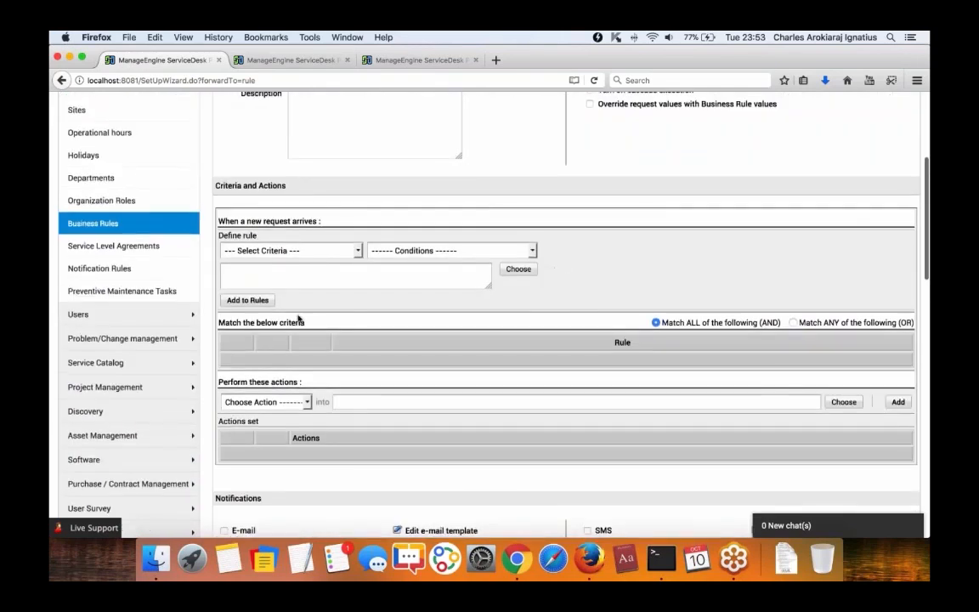
# Add the criterion Category is Network to the rule.
pyautogui.click(272, 251)
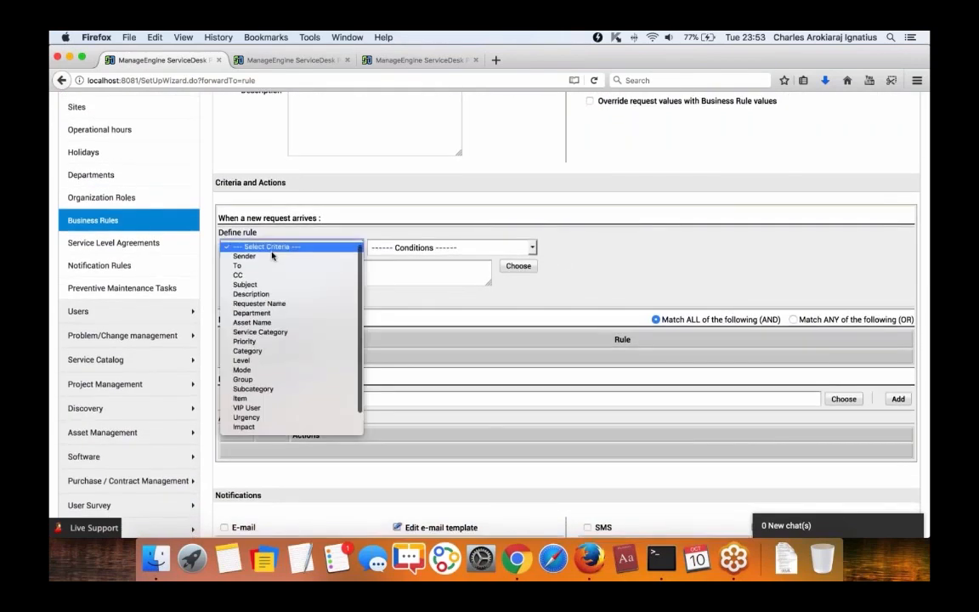
pyautogui.click(255, 349)
pyautogui.click(387, 247)
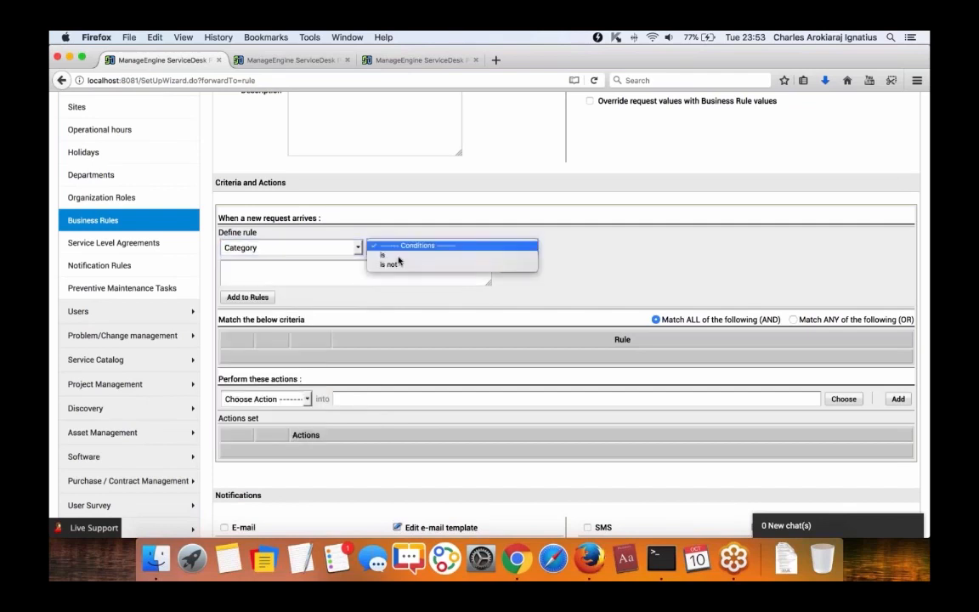
pyautogui.click(384, 256)
pyautogui.click(510, 266)
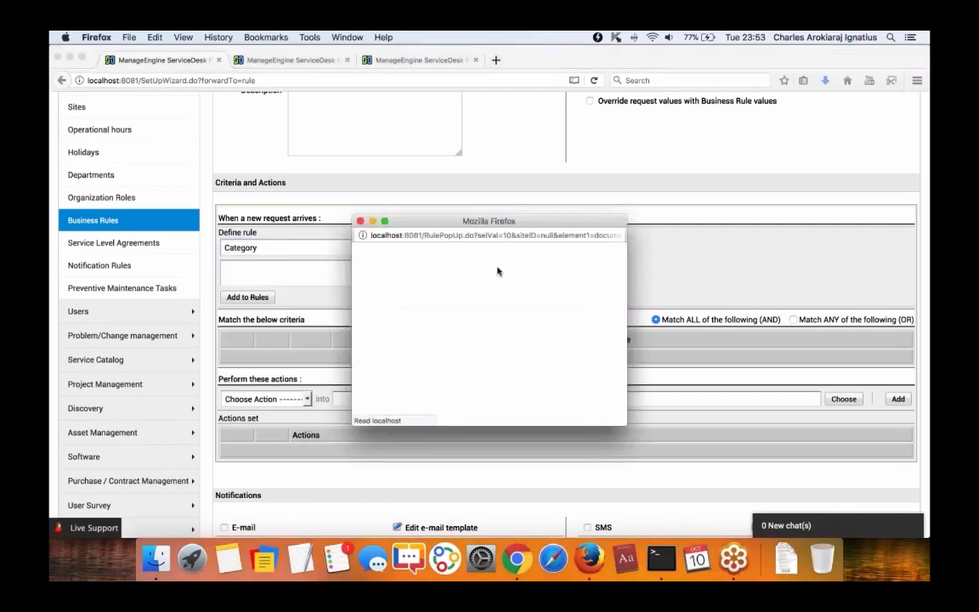
pyautogui.click(376, 341)
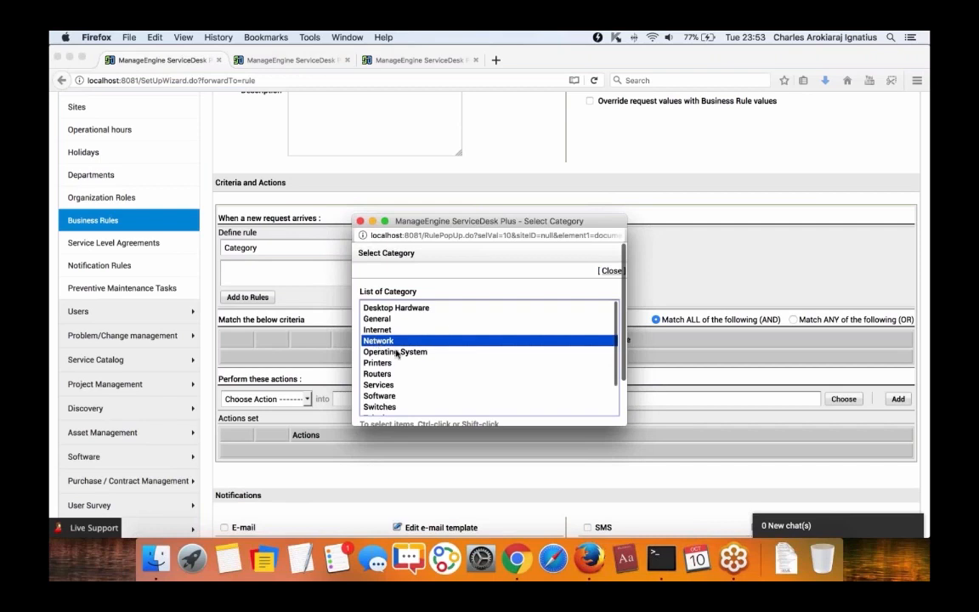
pyautogui.scroll(-3, 382, 349)
pyautogui.scroll(-3, 387, 352)
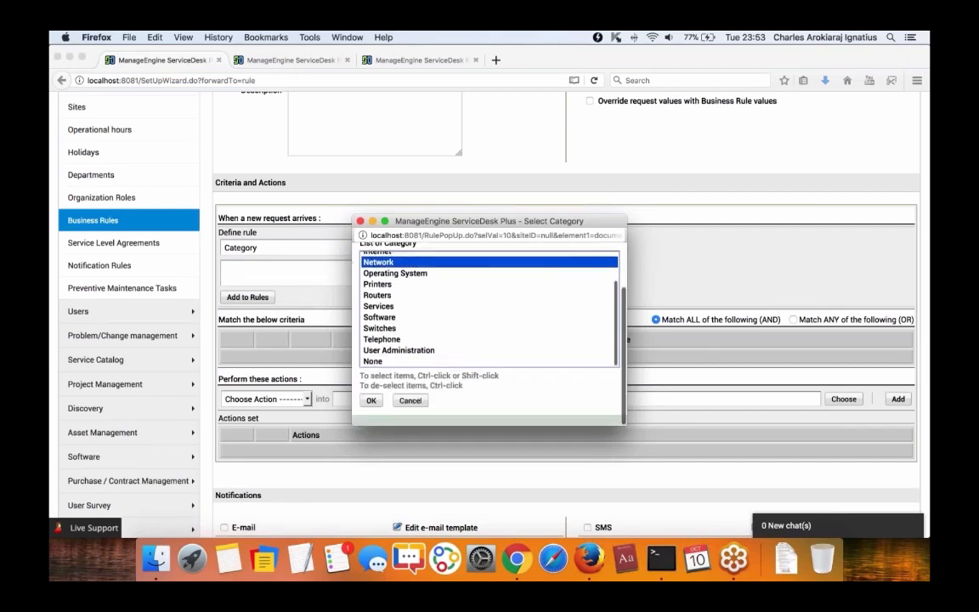
pyautogui.click(372, 401)
pyautogui.click(230, 297)
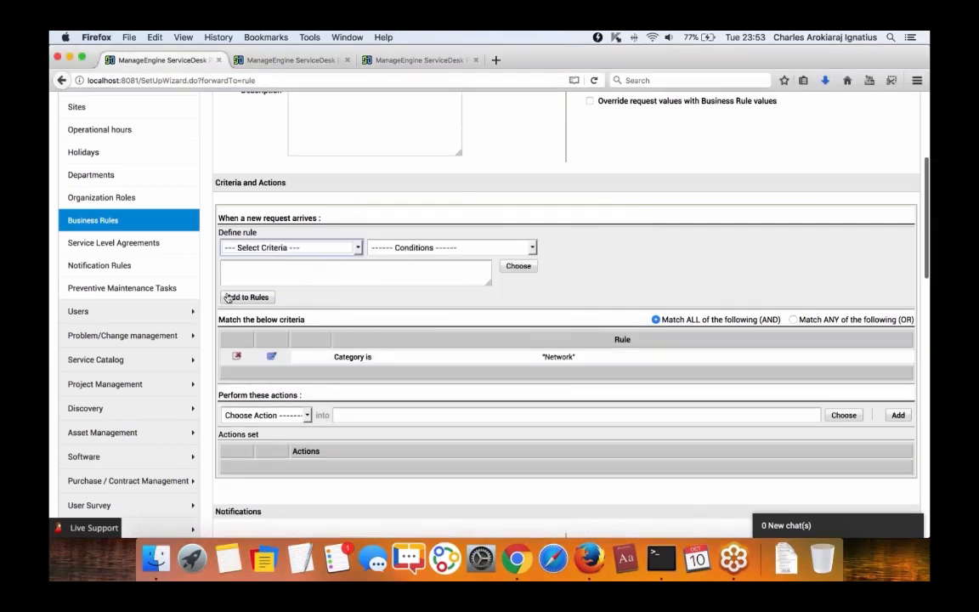
# Add an action changing the request template to 'Network is slow'.
pyautogui.click(267, 415)
pyautogui.click(264, 398)
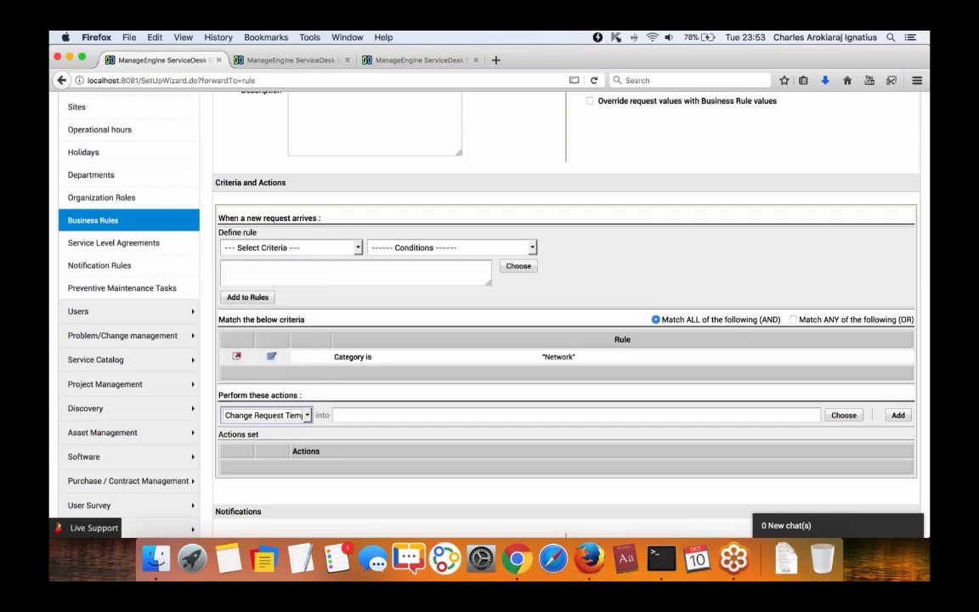
pyautogui.click(844, 415)
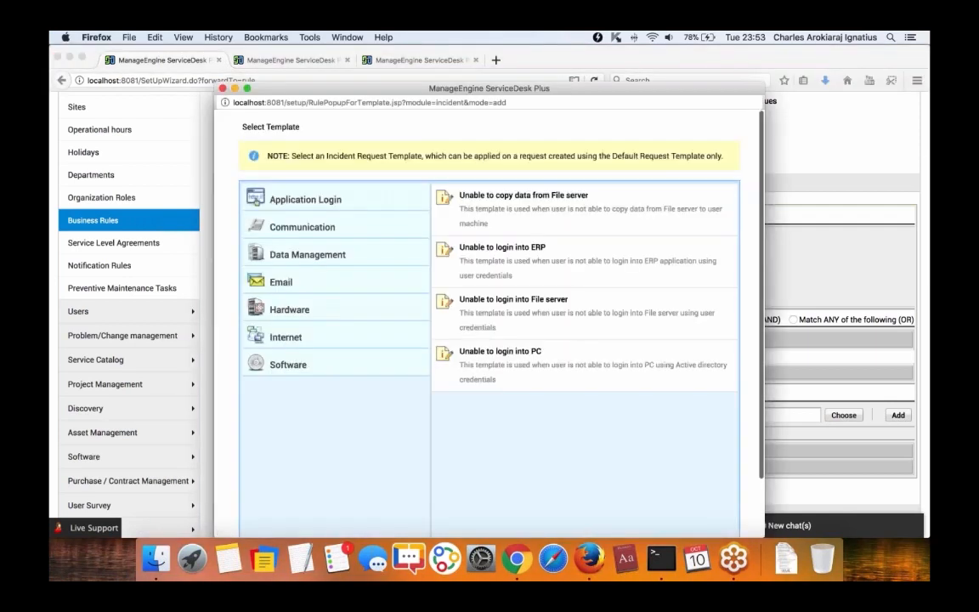
pyautogui.click(353, 315)
pyautogui.click(333, 336)
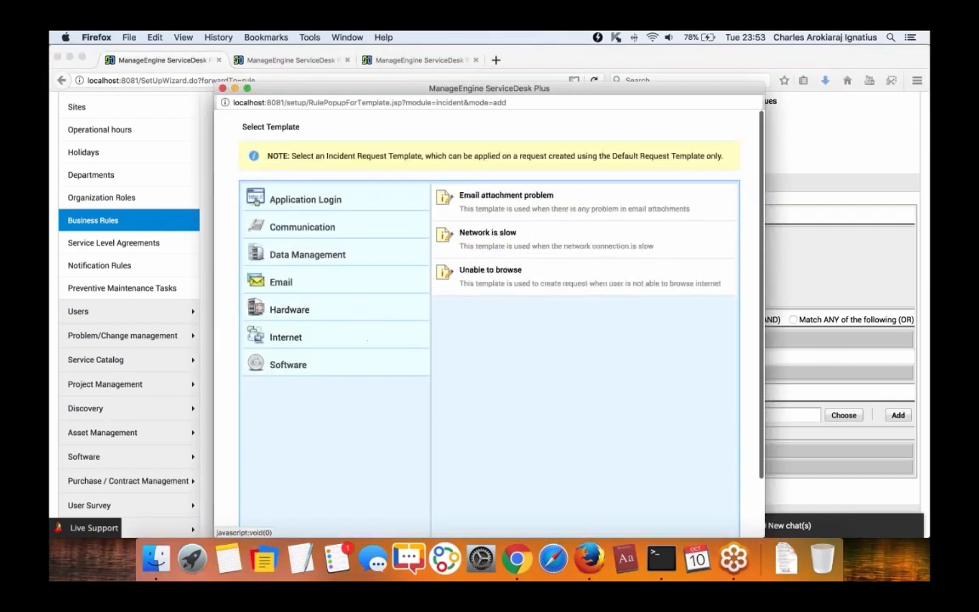
pyautogui.click(488, 233)
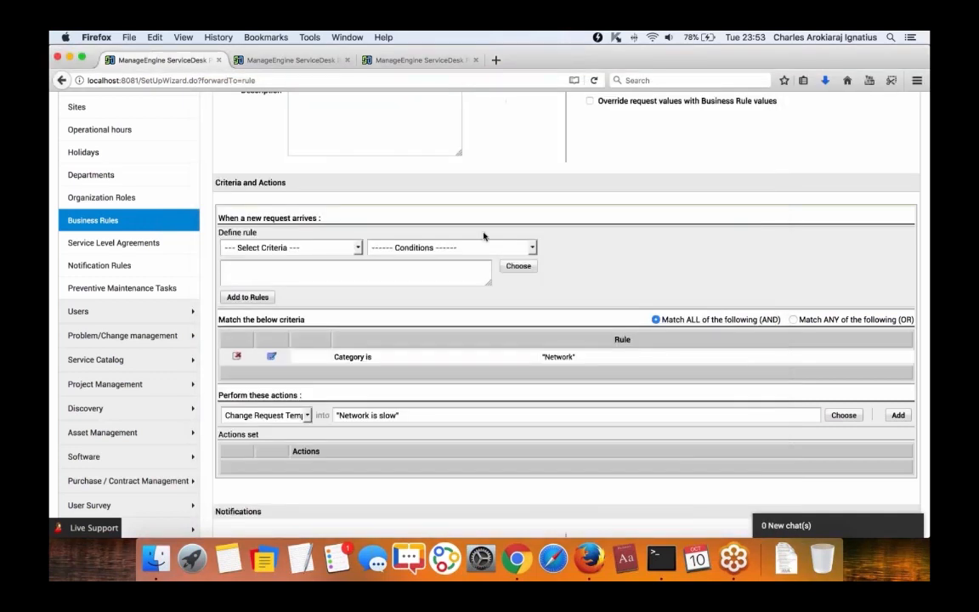
pyautogui.scroll(-3, 565, 315)
pyautogui.click(899, 300)
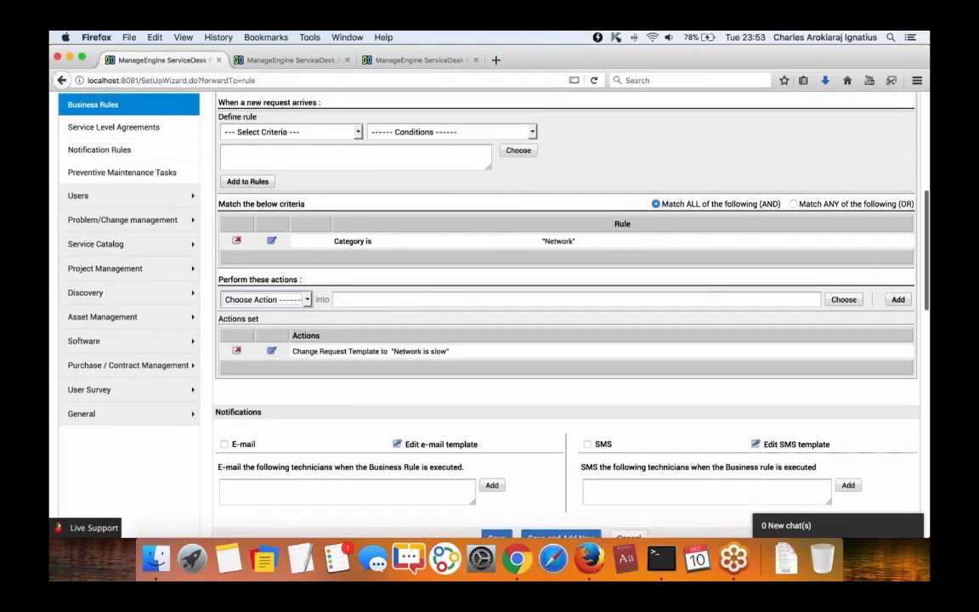
pyautogui.scroll(1, 349, 428)
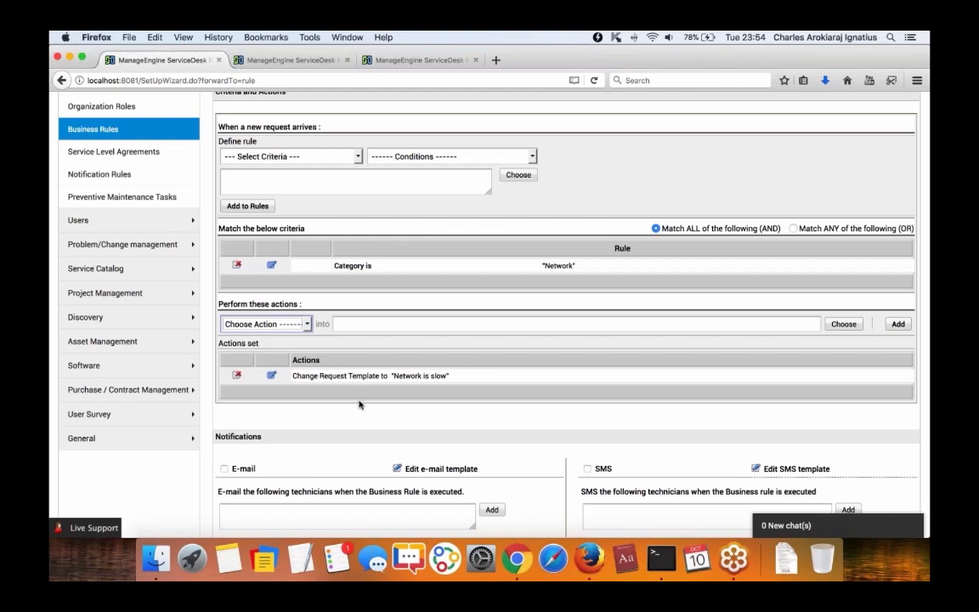
# Set the rule to execute Outside Operational Hours.
pyautogui.scroll(6, 359, 405)
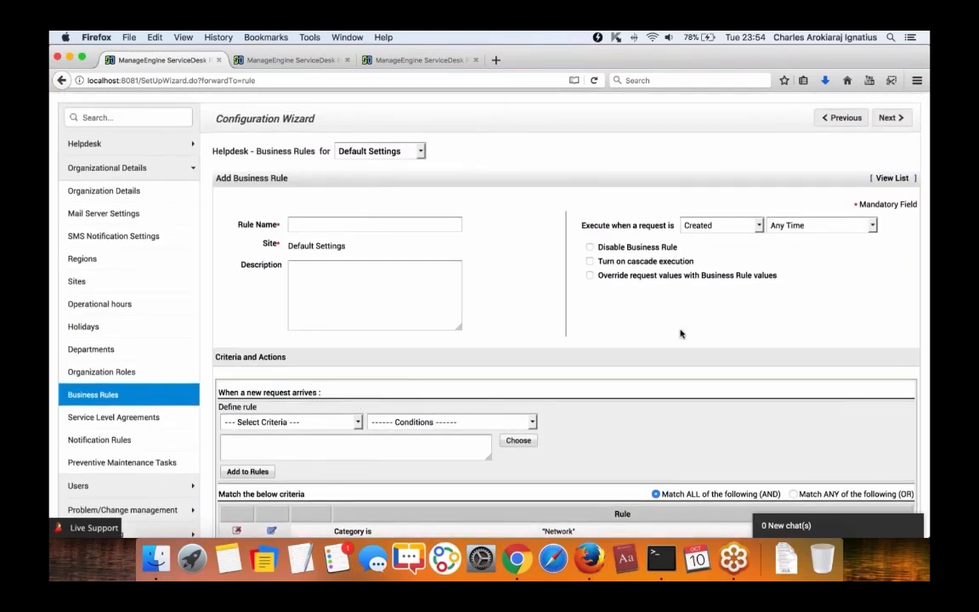
pyautogui.click(857, 230)
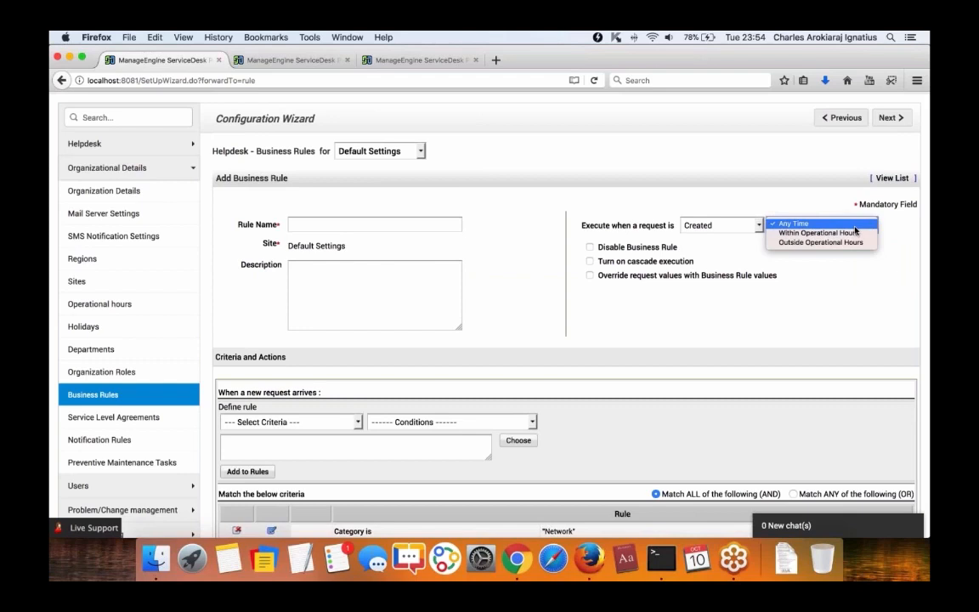
pyautogui.click(806, 194)
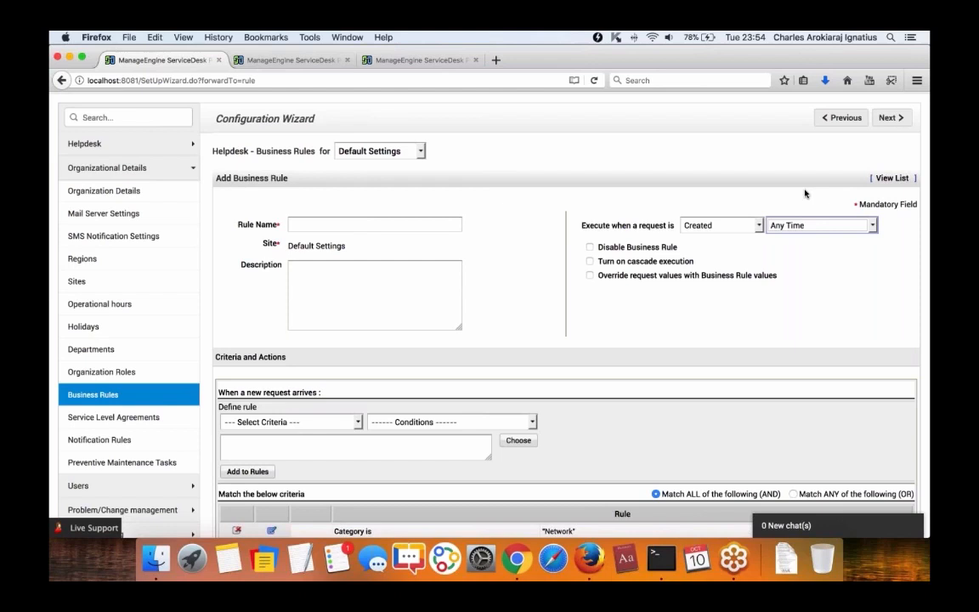
pyautogui.click(820, 225)
pyautogui.click(807, 236)
pyautogui.scroll(-5, 668, 325)
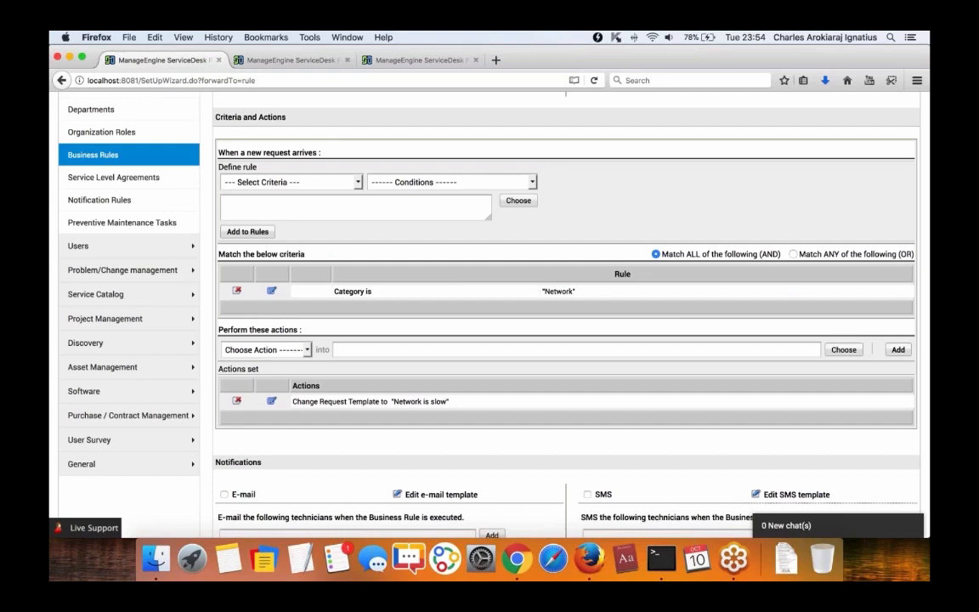
pyautogui.scroll(4, 565, 323)
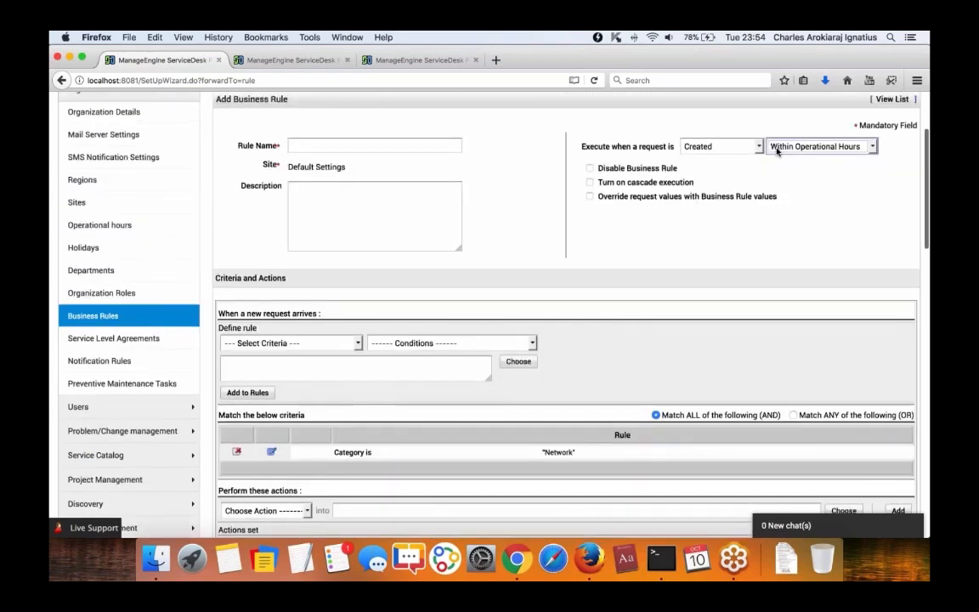
pyautogui.click(777, 151)
pyautogui.click(777, 155)
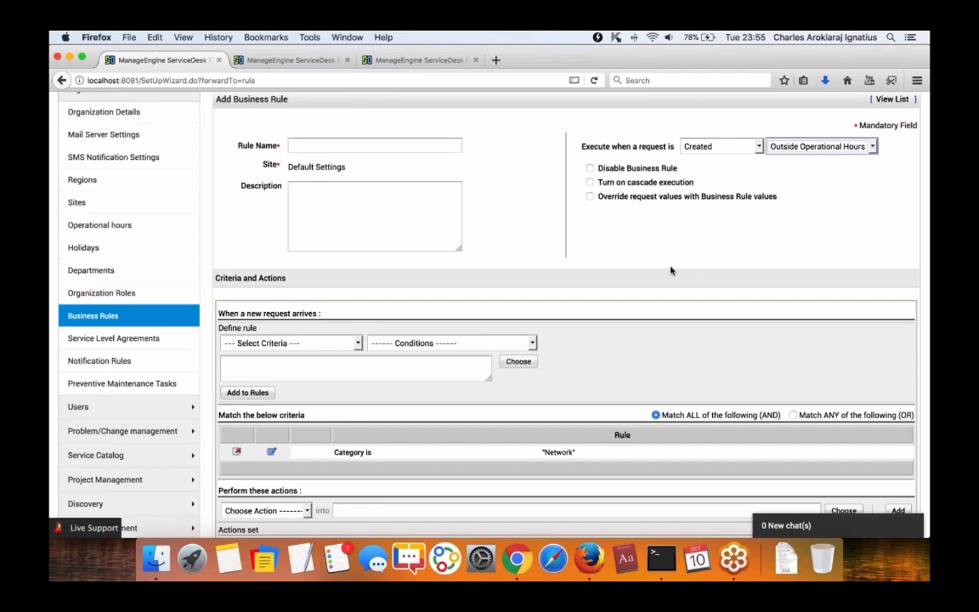
# Enable both e-mail and SMS notifications for the rule.
pyautogui.scroll(-5, 646, 263)
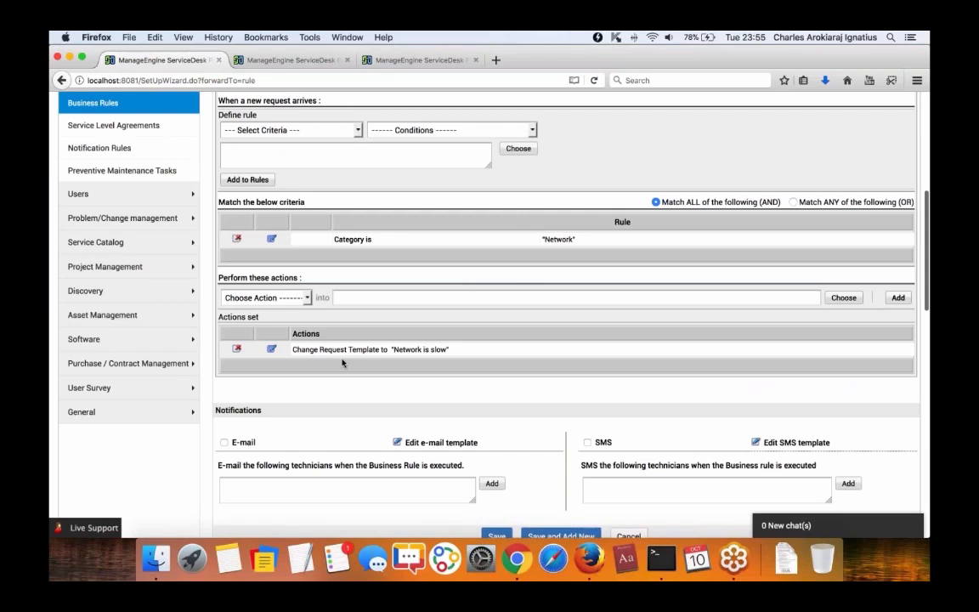
pyautogui.click(269, 298)
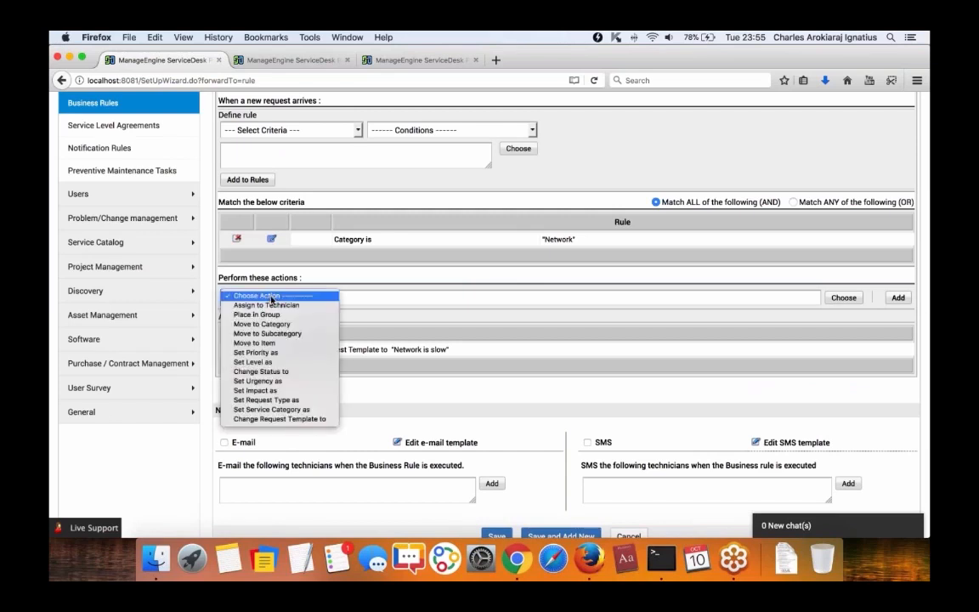
pyautogui.click(271, 297)
pyautogui.click(224, 443)
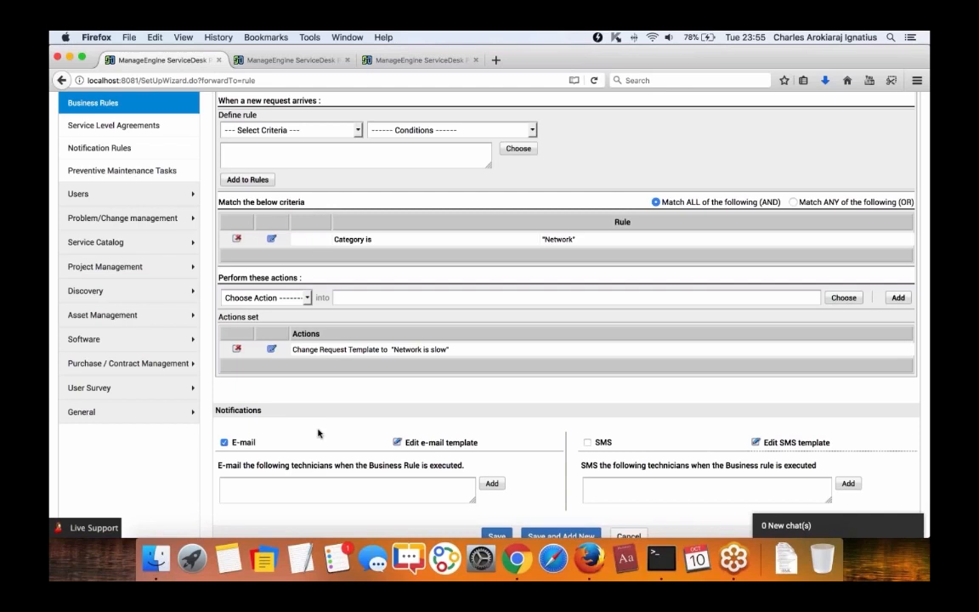
pyautogui.click(586, 442)
pyautogui.scroll(3, 568, 317)
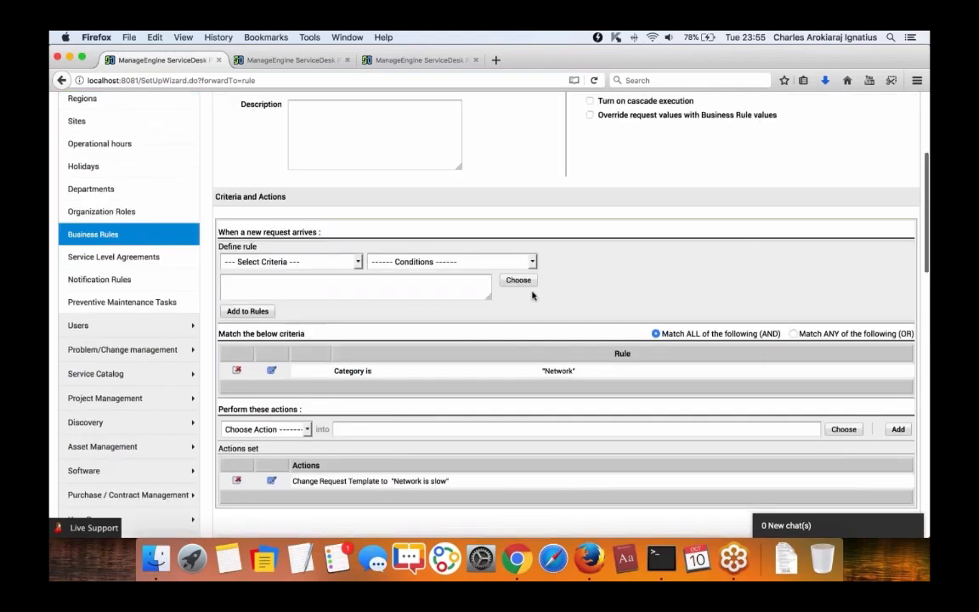
# Open the VIP SLA for editing from the service level agreements list.
pyautogui.click(113, 257)
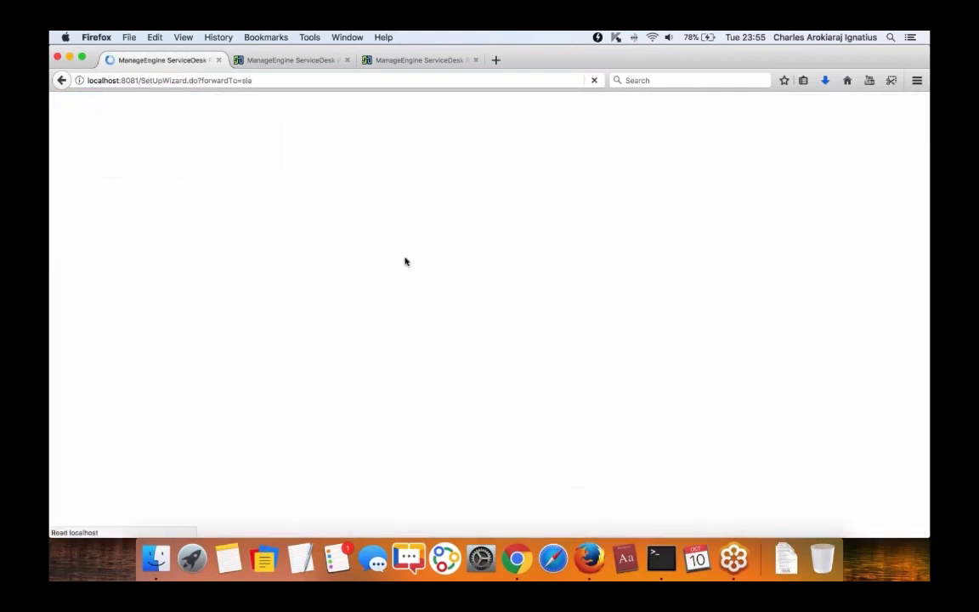
pyautogui.click(289, 59)
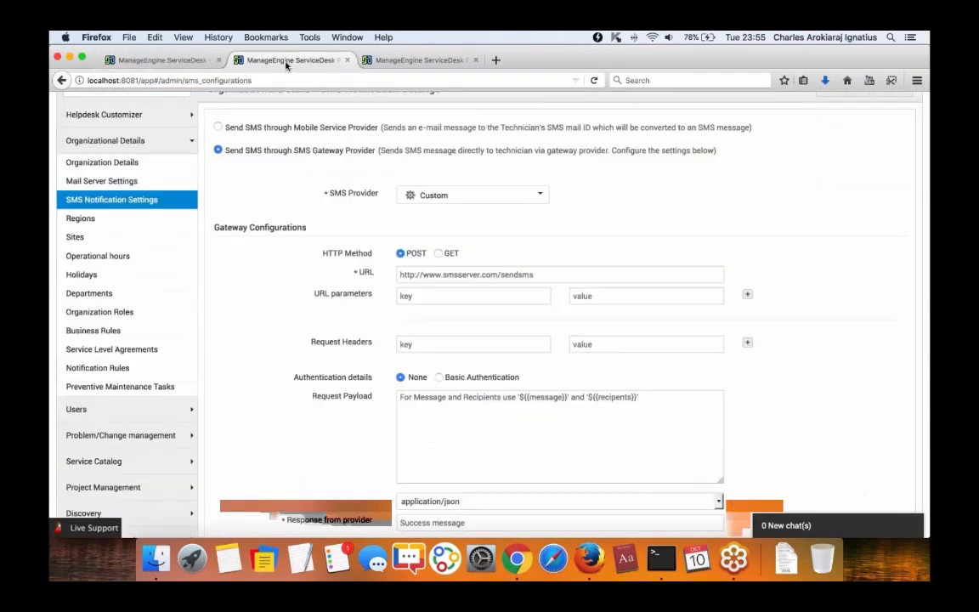
pyautogui.scroll(2, 276, 217)
pyautogui.click(646, 107)
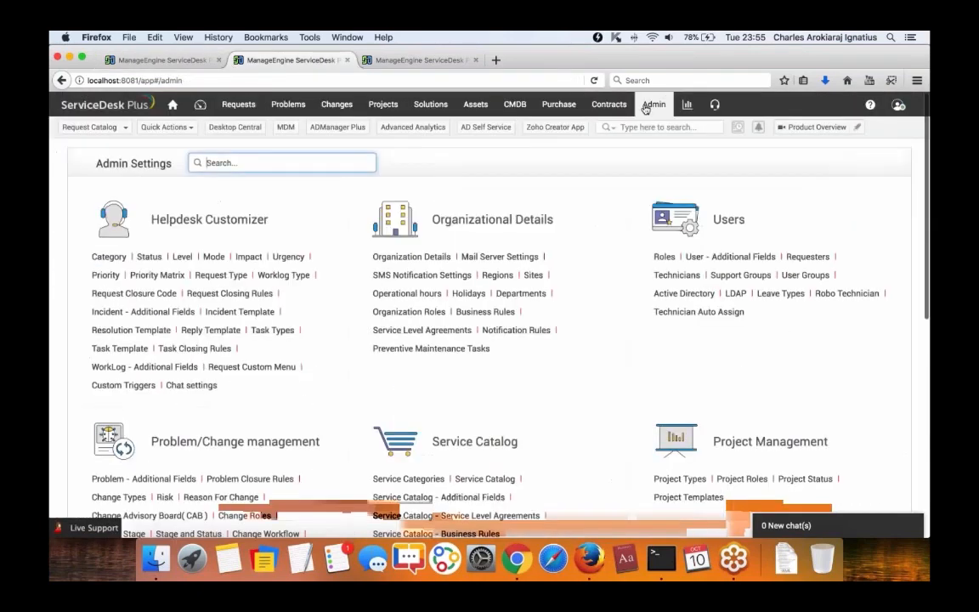
pyautogui.scroll(-3, 404, 359)
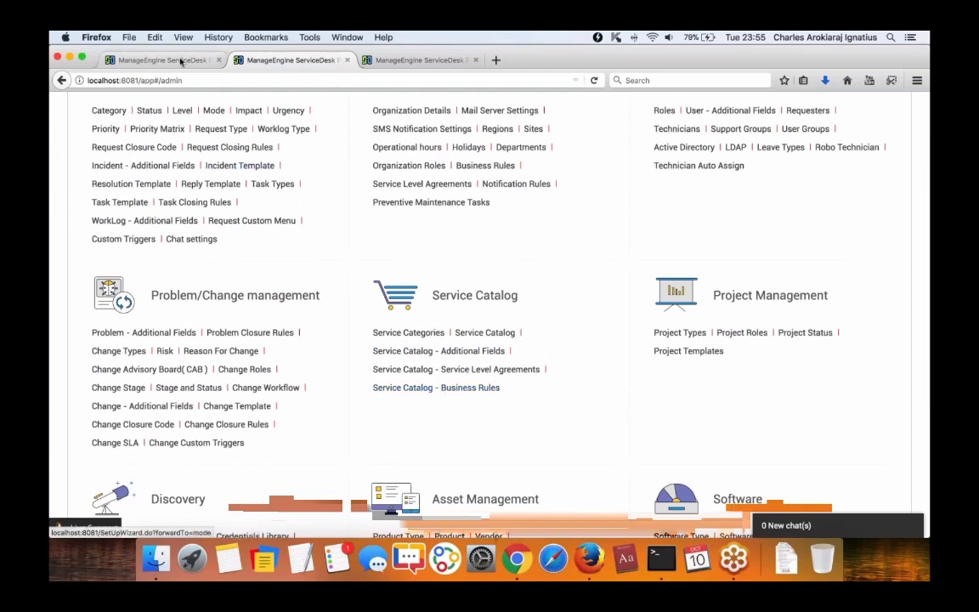
pyautogui.click(181, 61)
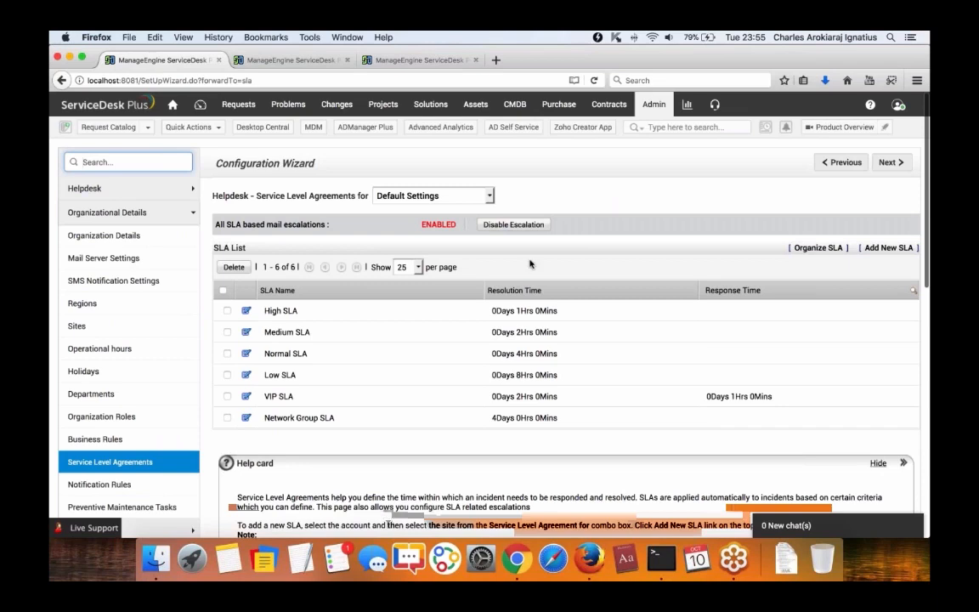
pyautogui.click(277, 397)
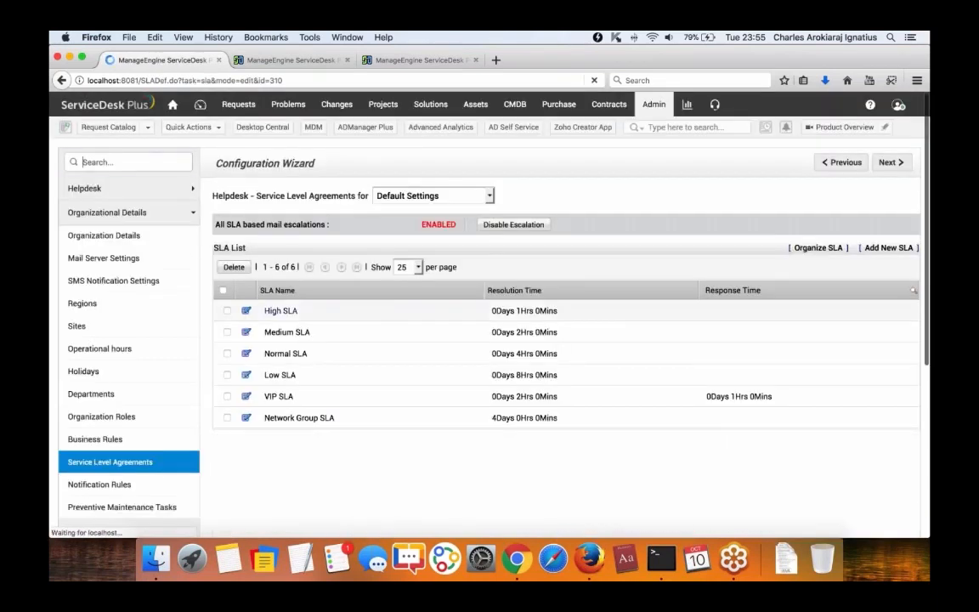
pyautogui.scroll(-2, 490, 314)
pyautogui.scroll(-2, 490, 314)
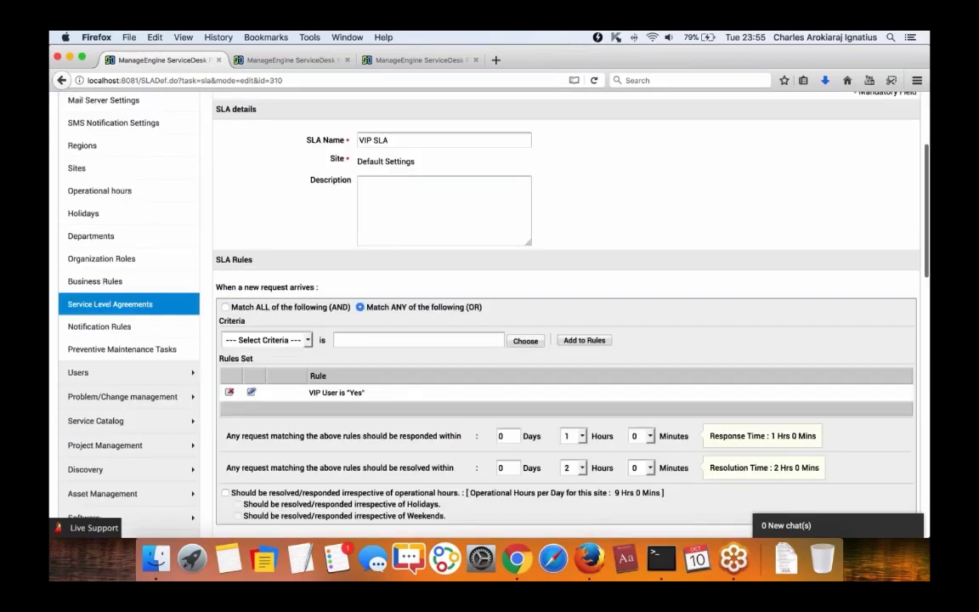
pyautogui.scroll(-3, 490, 314)
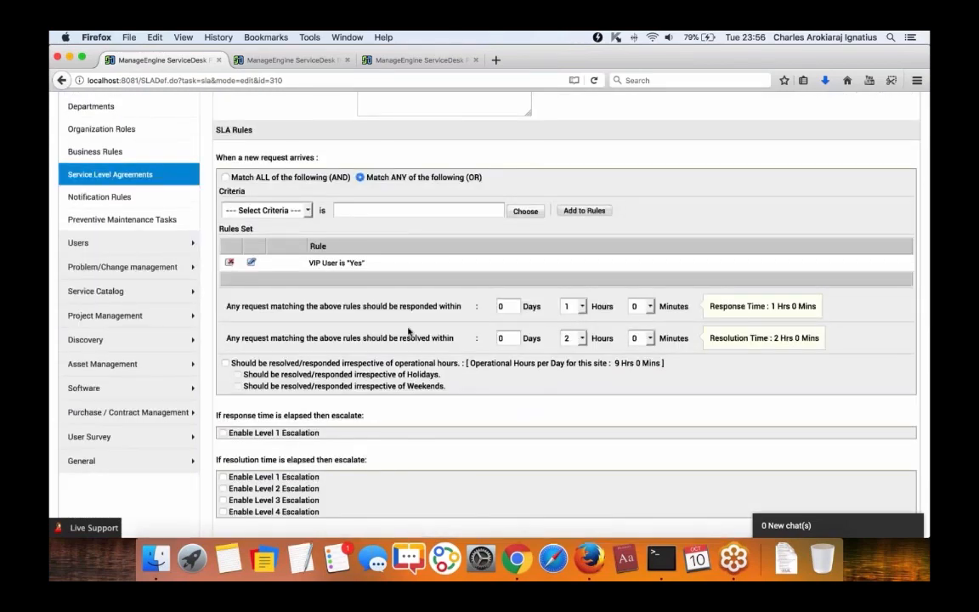
pyautogui.scroll(3, 408, 331)
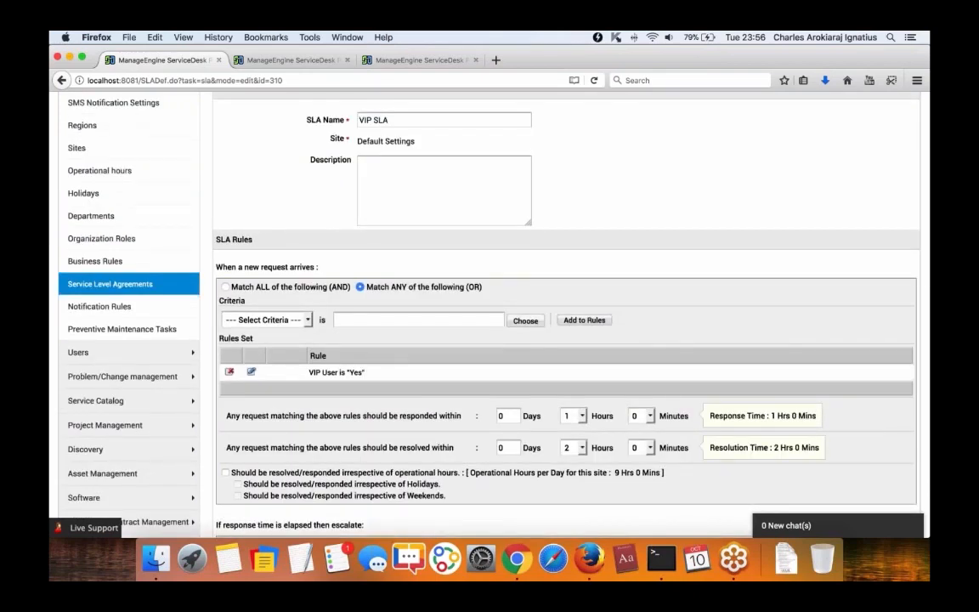
pyautogui.click(440, 376)
pyautogui.scroll(-5, 424, 372)
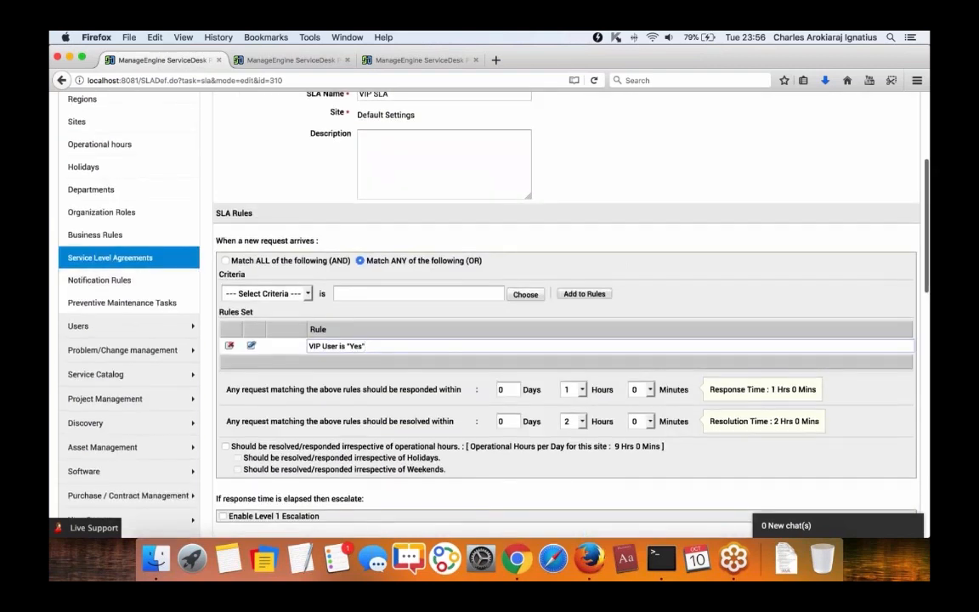
# Add the rule Priority is High and delete the VIP User is Yes rule.
pyautogui.click(263, 293)
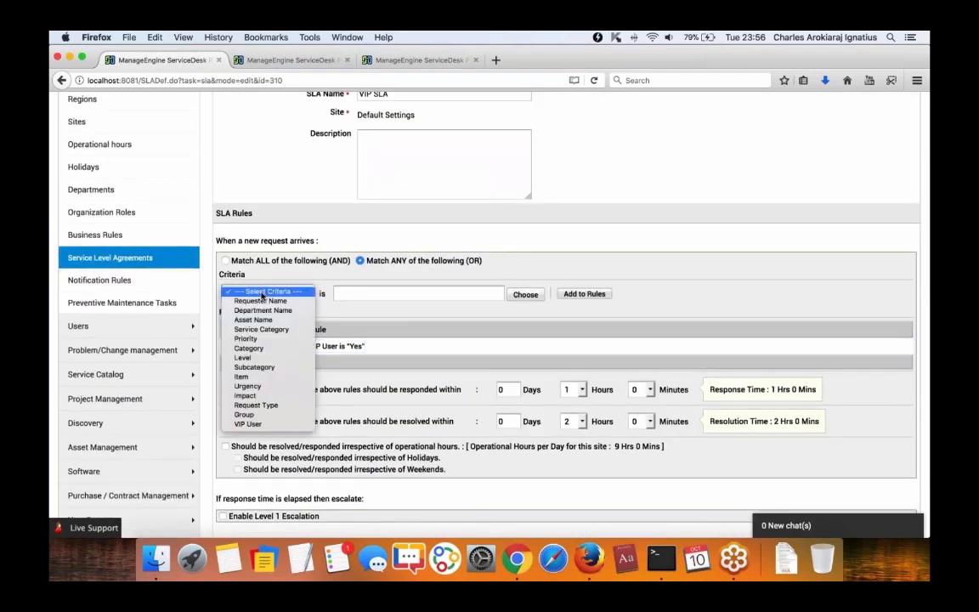
pyautogui.click(259, 339)
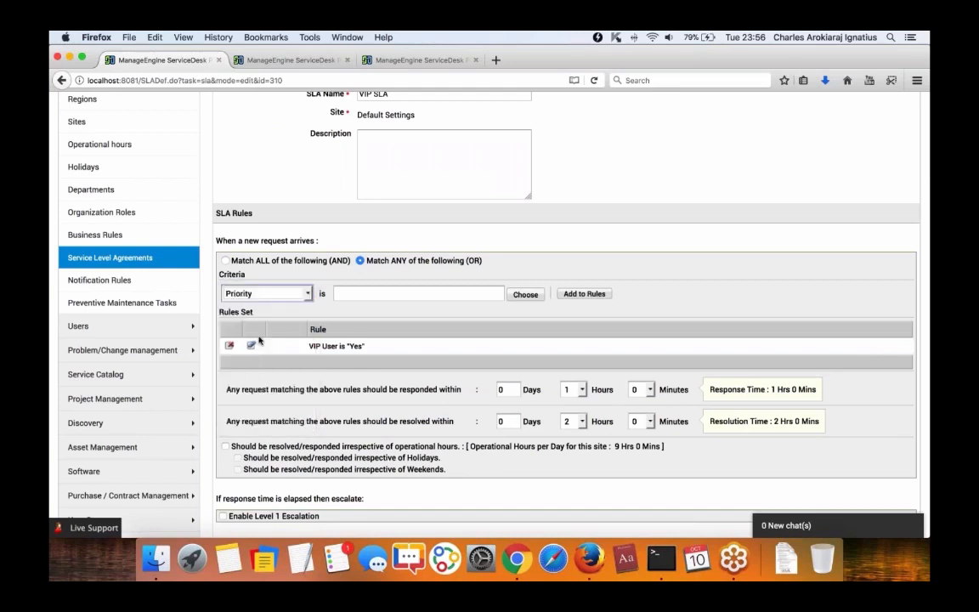
pyautogui.click(452, 291)
pyautogui.click(414, 293)
pyautogui.click(412, 433)
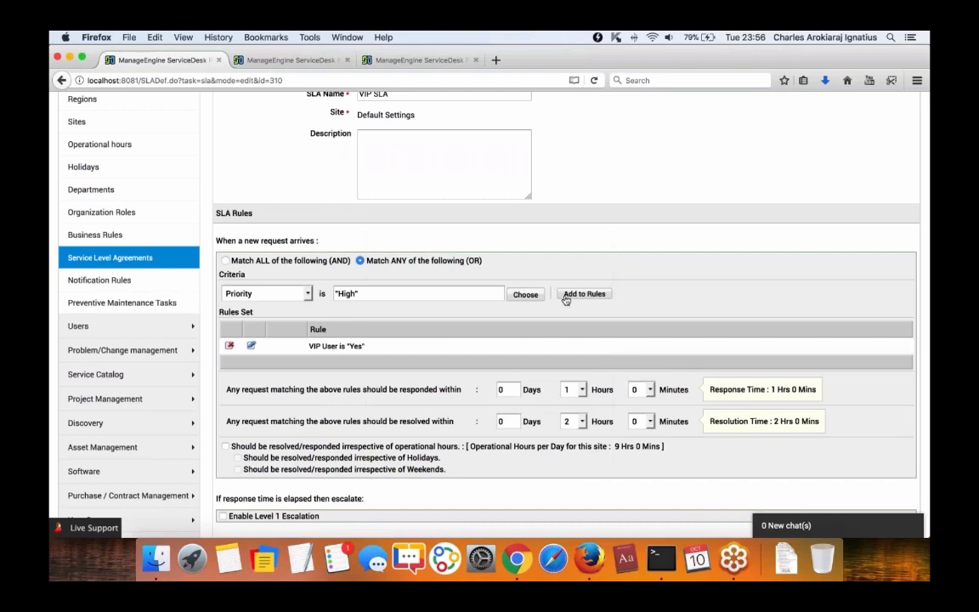
pyautogui.click(568, 296)
pyautogui.click(228, 346)
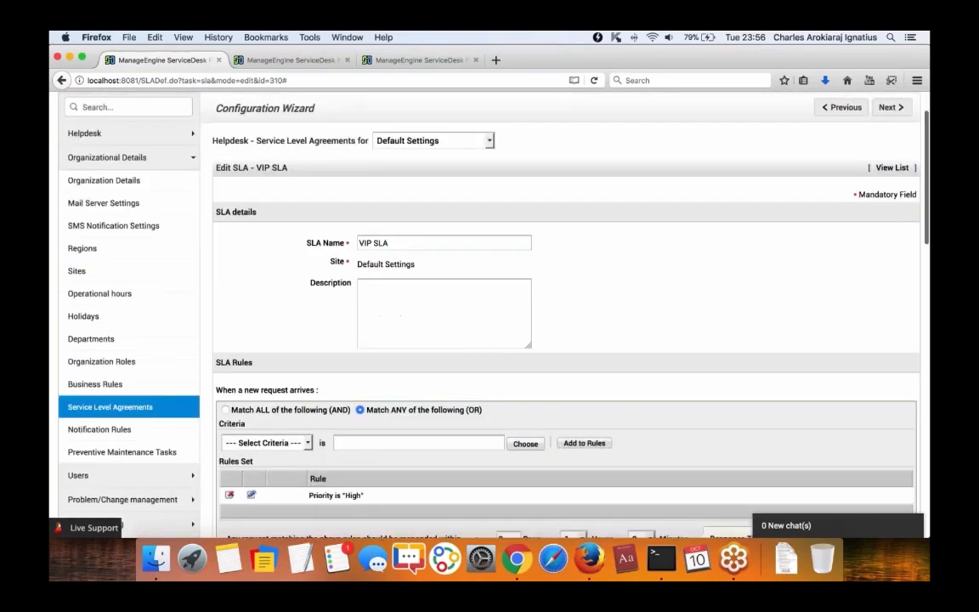
pyautogui.scroll(-5, 561, 340)
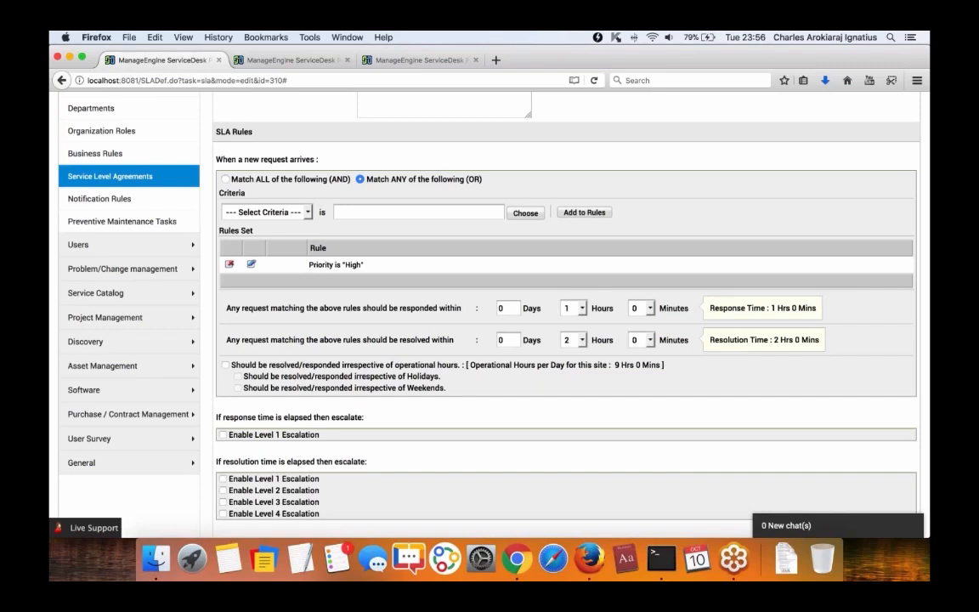
# Enable Level 1 escalation for overdue VIP SLA resolution and show its escalation actions.
pyautogui.scroll(-3, 222, 368)
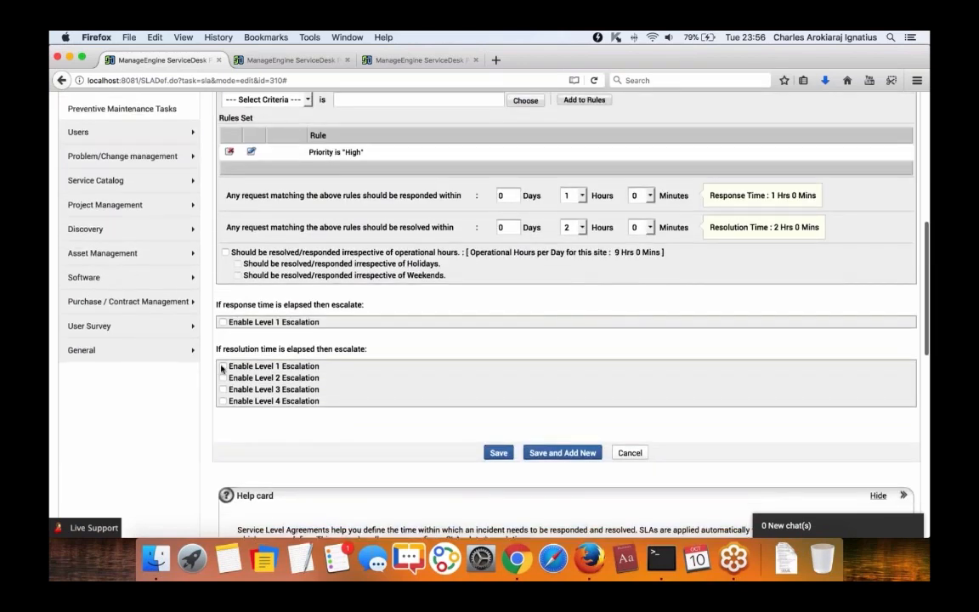
pyautogui.click(223, 366)
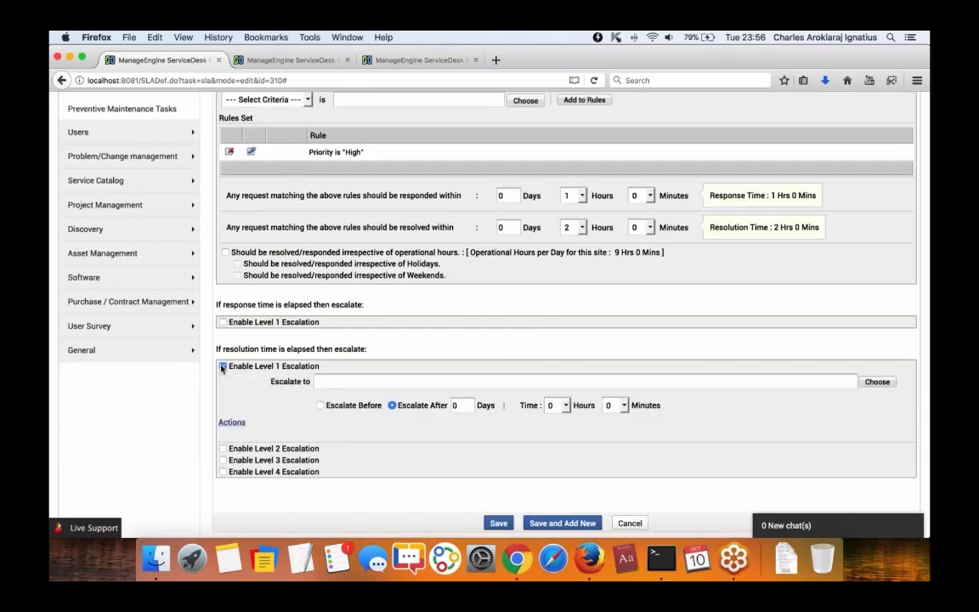
pyautogui.click(232, 423)
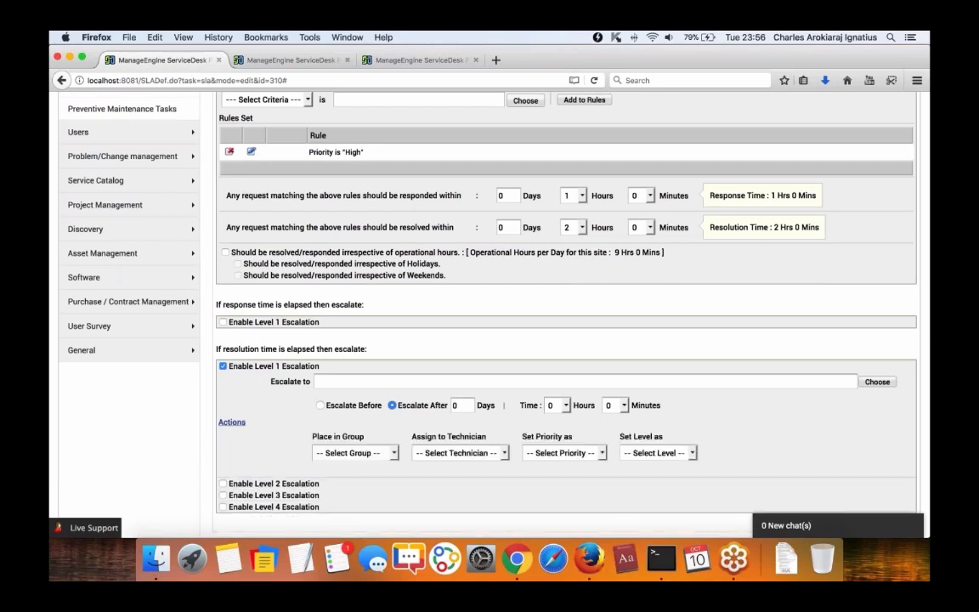
pyautogui.scroll(-1, 363, 455)
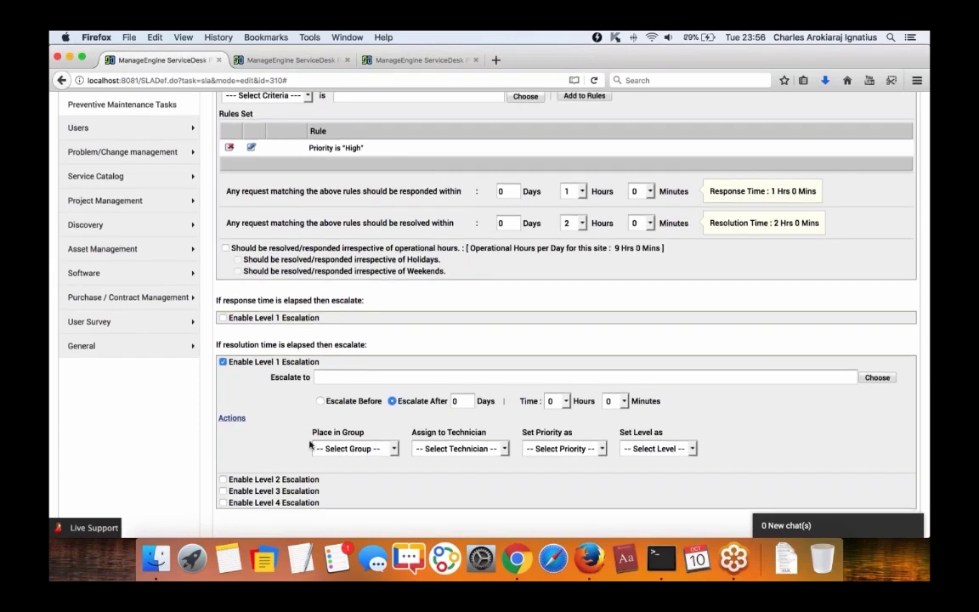
pyautogui.scroll(10, 310, 443)
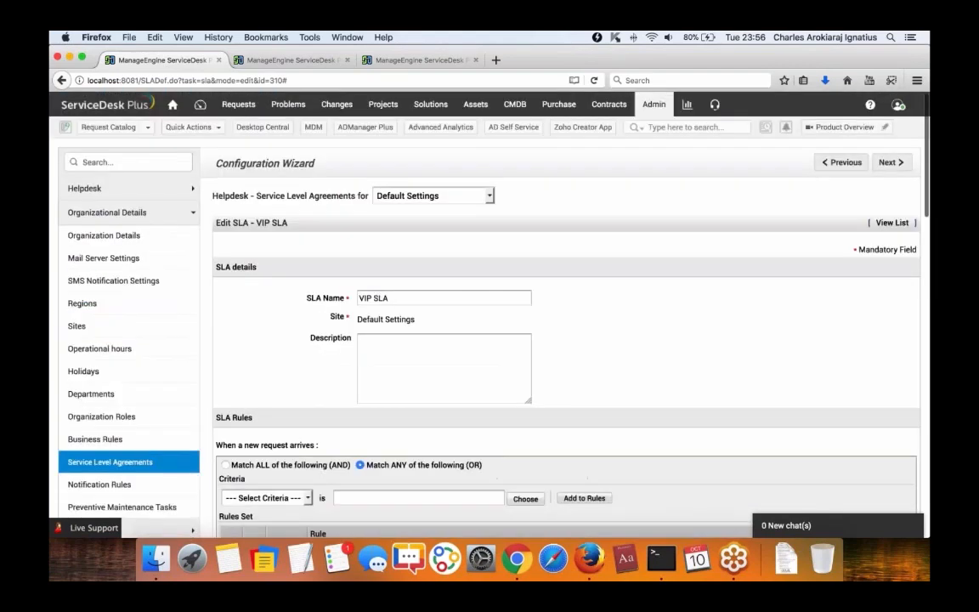
pyautogui.click(654, 104)
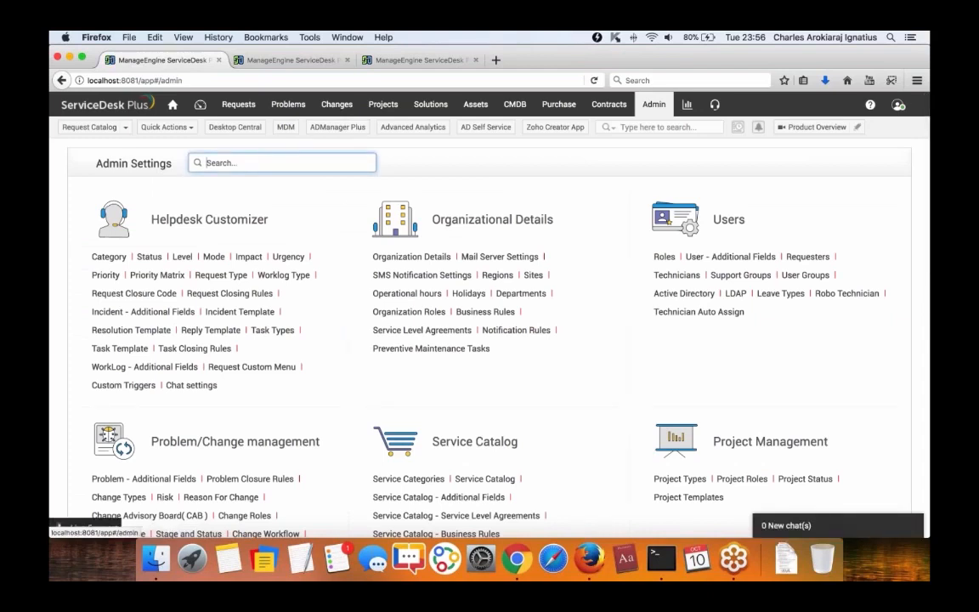
# Enable Technician Auto Assign with Load Balancing and turn on excluding specific technicians.
pyautogui.click(691, 314)
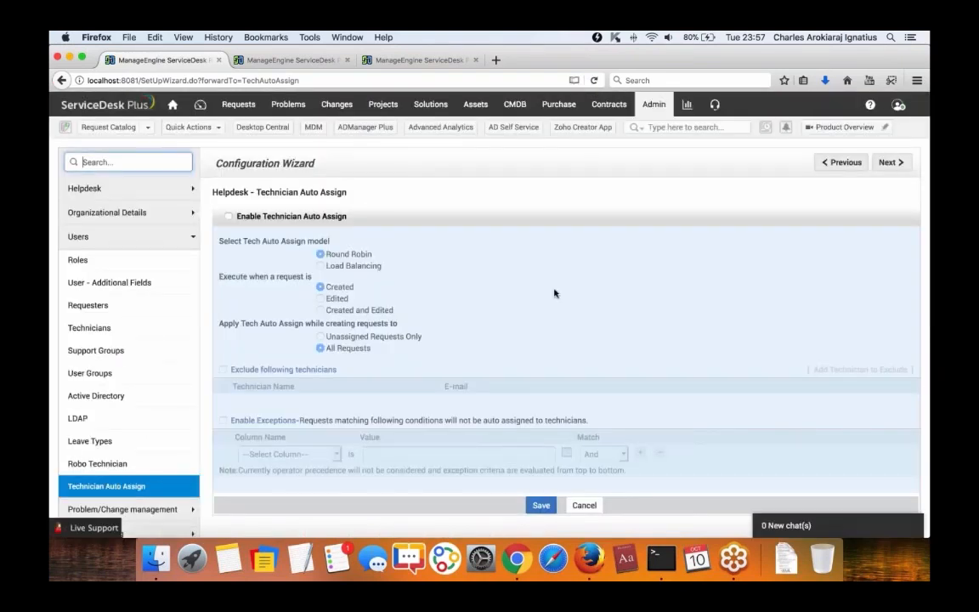
pyautogui.click(228, 216)
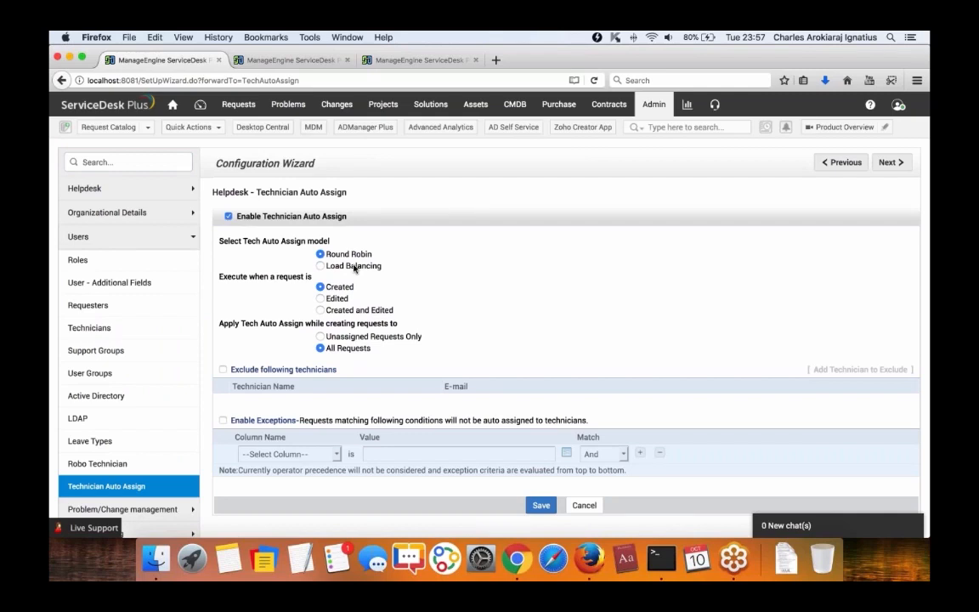
pyautogui.click(355, 267)
pyautogui.click(222, 369)
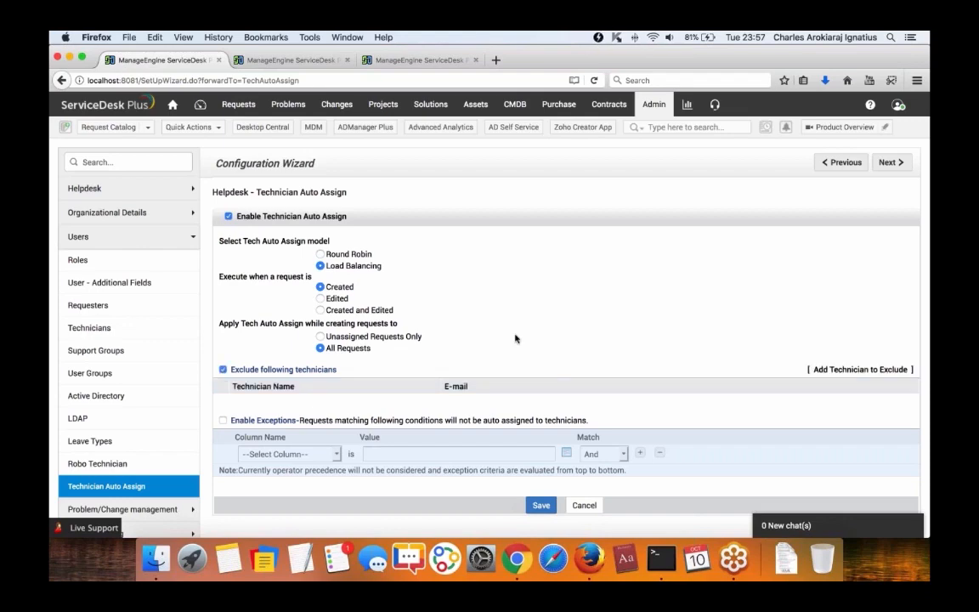
pyautogui.scroll(-3, 515, 338)
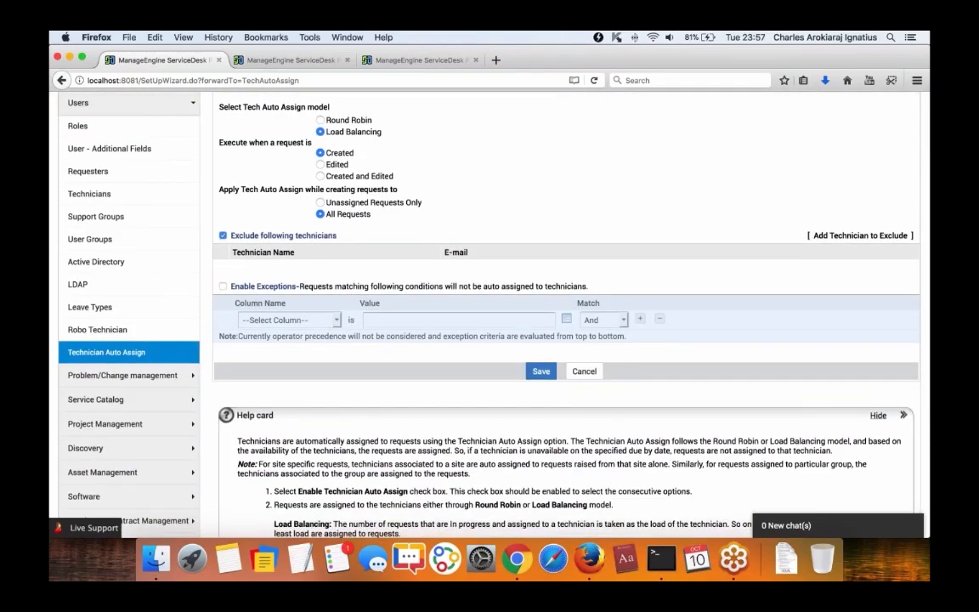
pyautogui.click(831, 239)
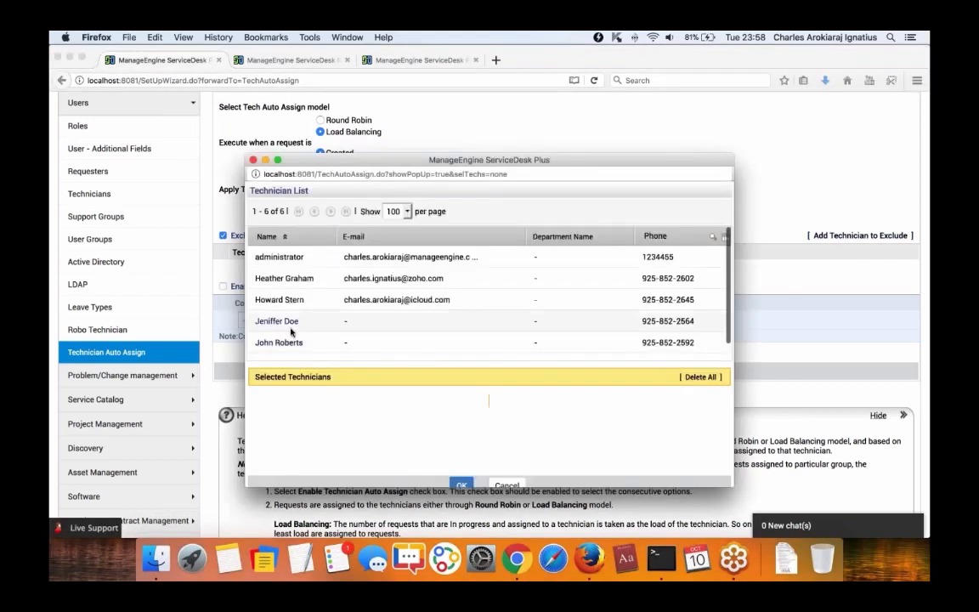
# Exclude two technicians from automatic request assignment.
pyautogui.click(323, 323)
pyautogui.click(279, 342)
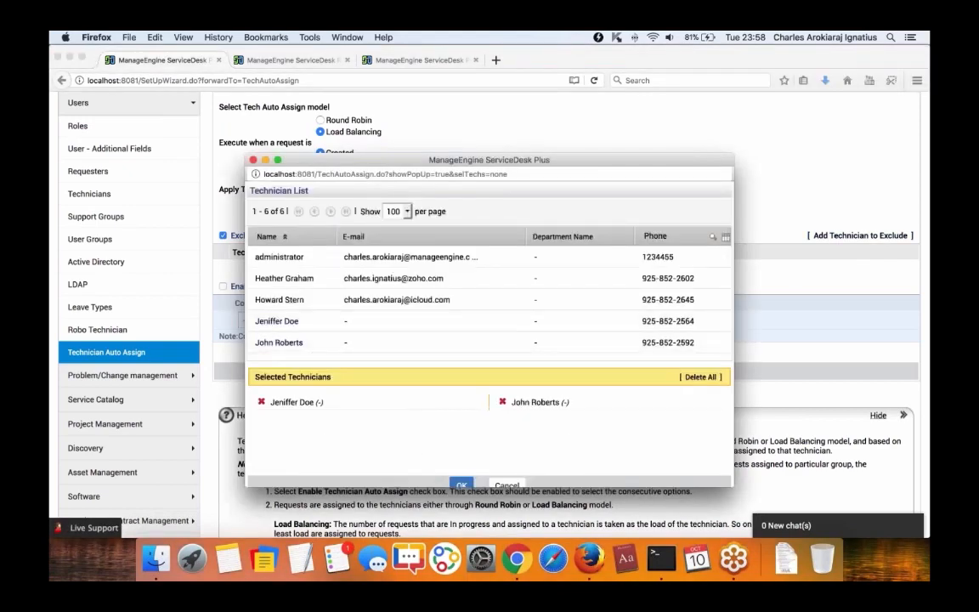
pyautogui.click(461, 486)
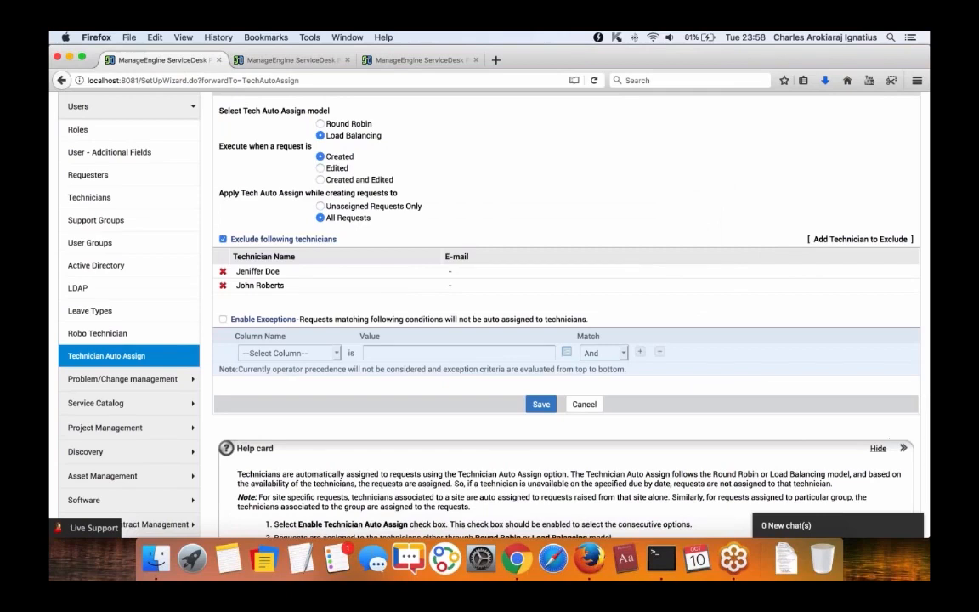
# Enable exceptions so requests with Priority High are not auto-assigned.
pyautogui.click(223, 319)
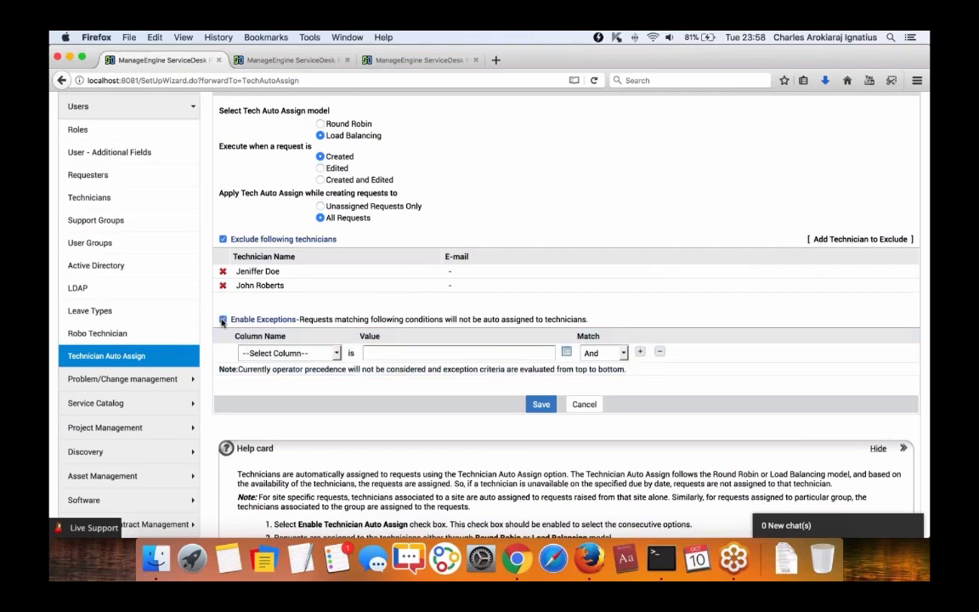
pyautogui.click(334, 354)
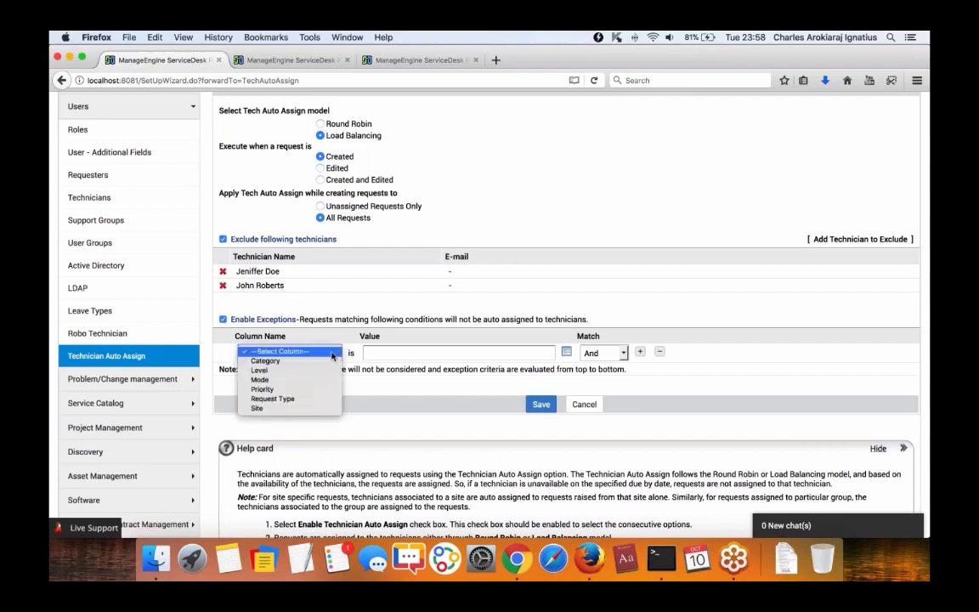
pyautogui.click(301, 390)
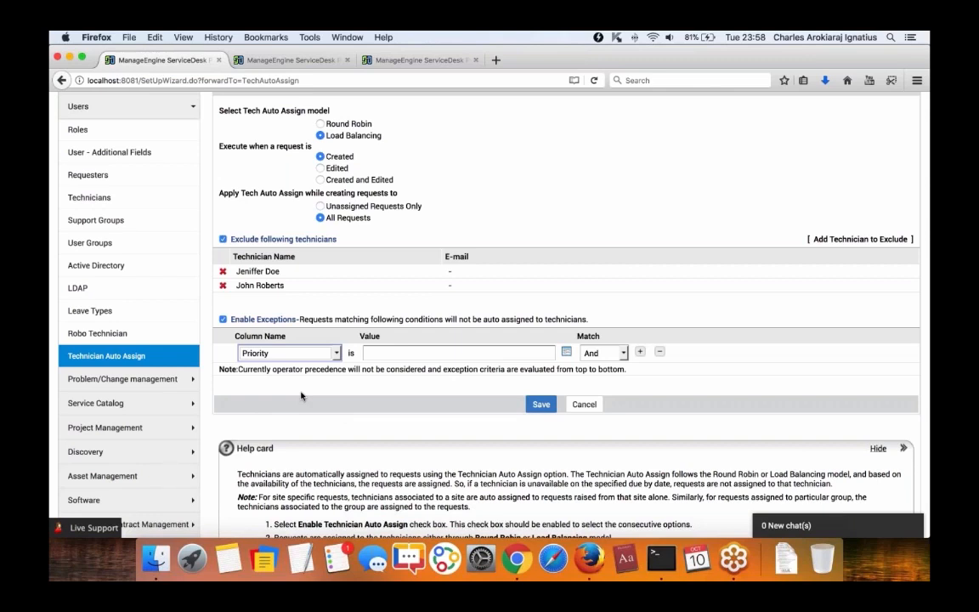
pyautogui.click(456, 353)
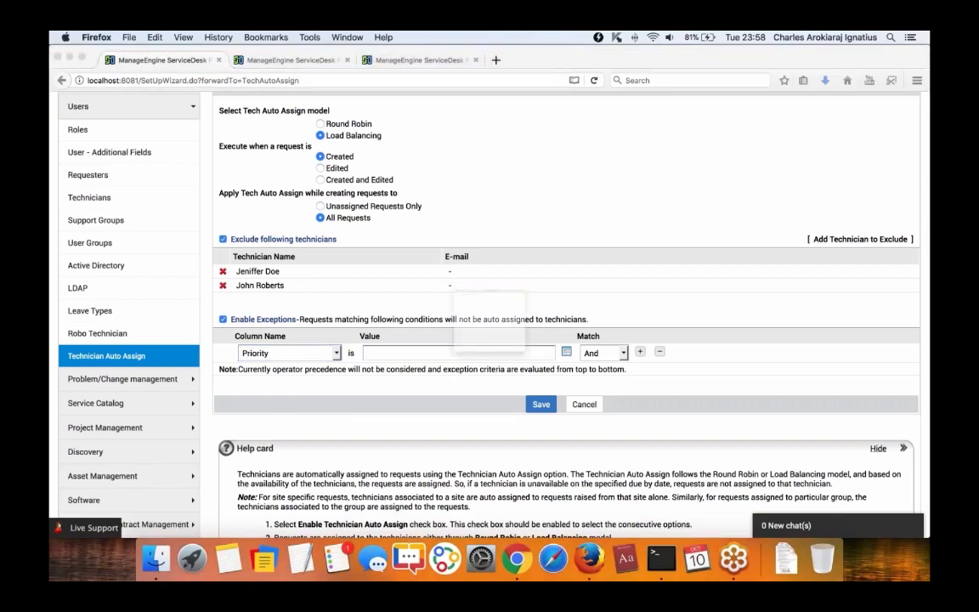
pyautogui.click(372, 293)
pyautogui.click(370, 433)
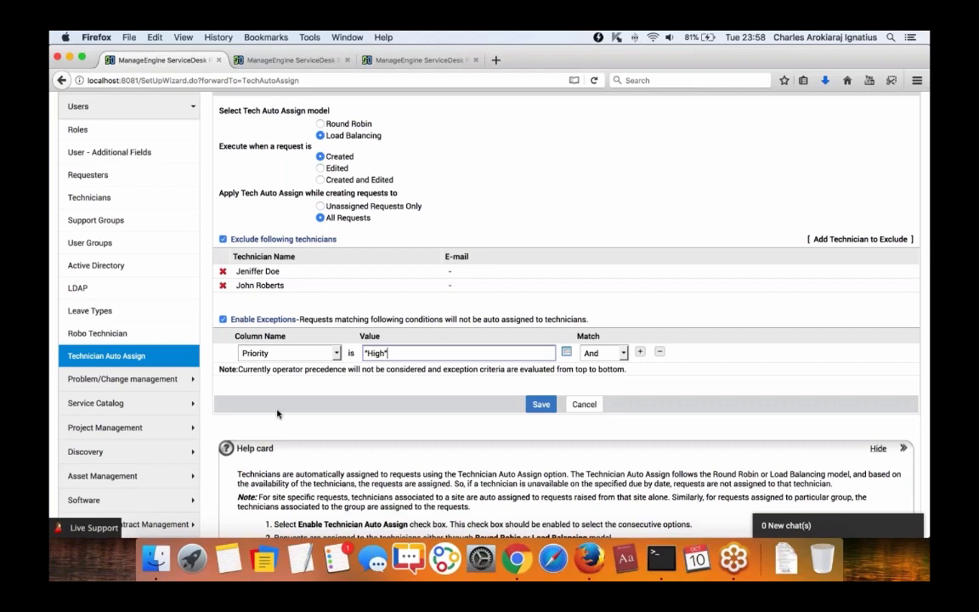
pyautogui.scroll(5, 272, 408)
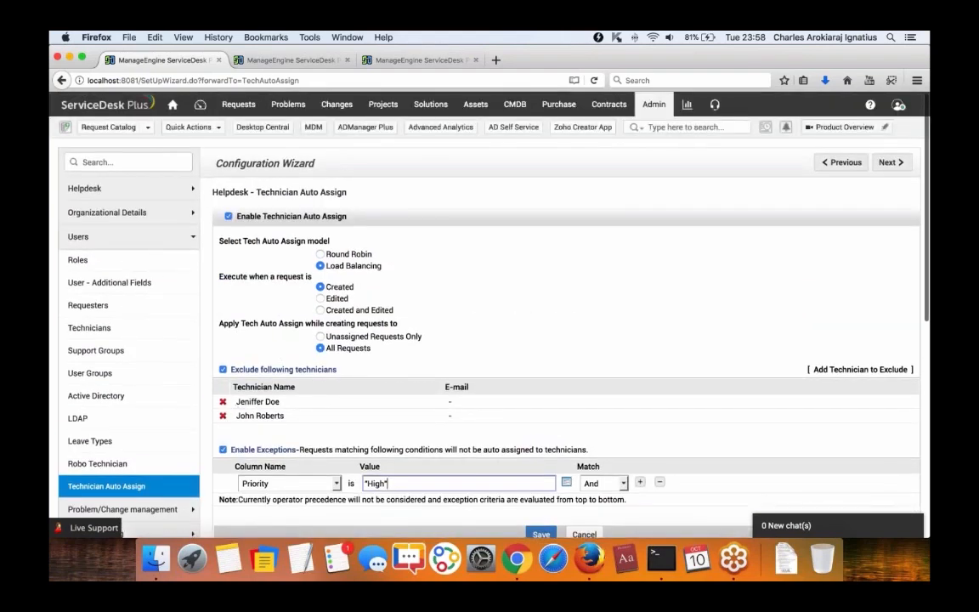
# Leave the Technician Auto Assign form for the Admin Settings overview.
pyautogui.click(654, 104)
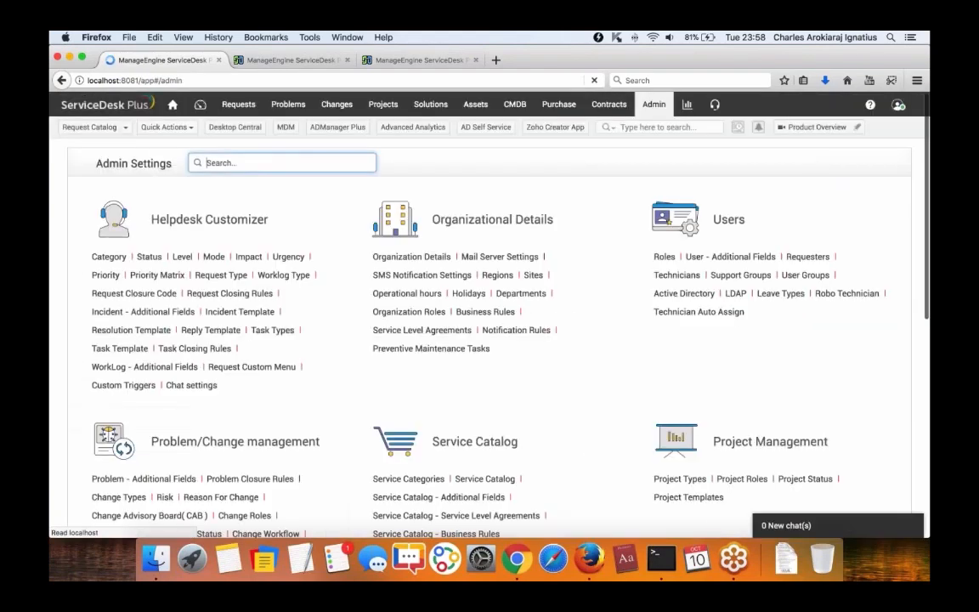
pyautogui.click(916, 94)
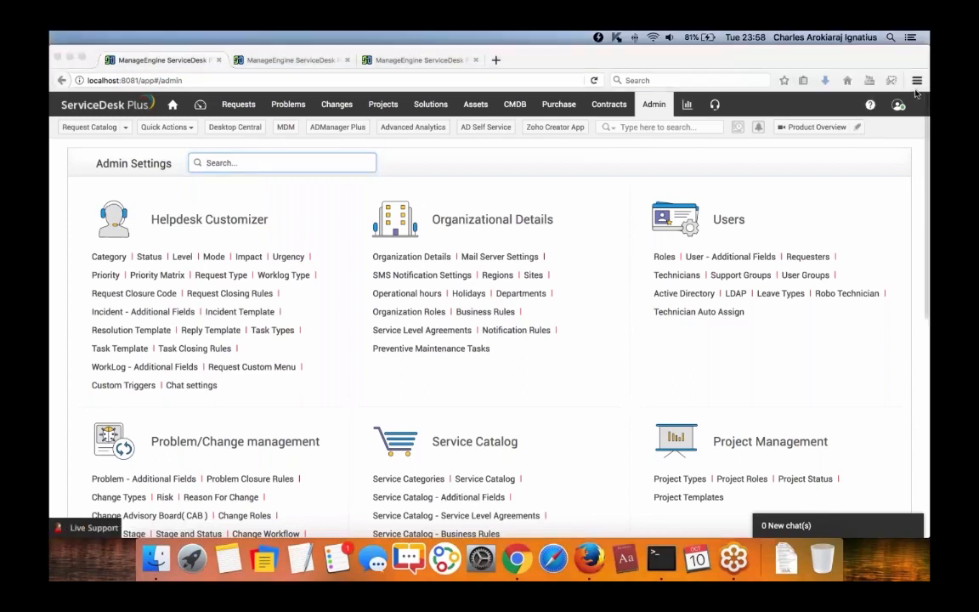
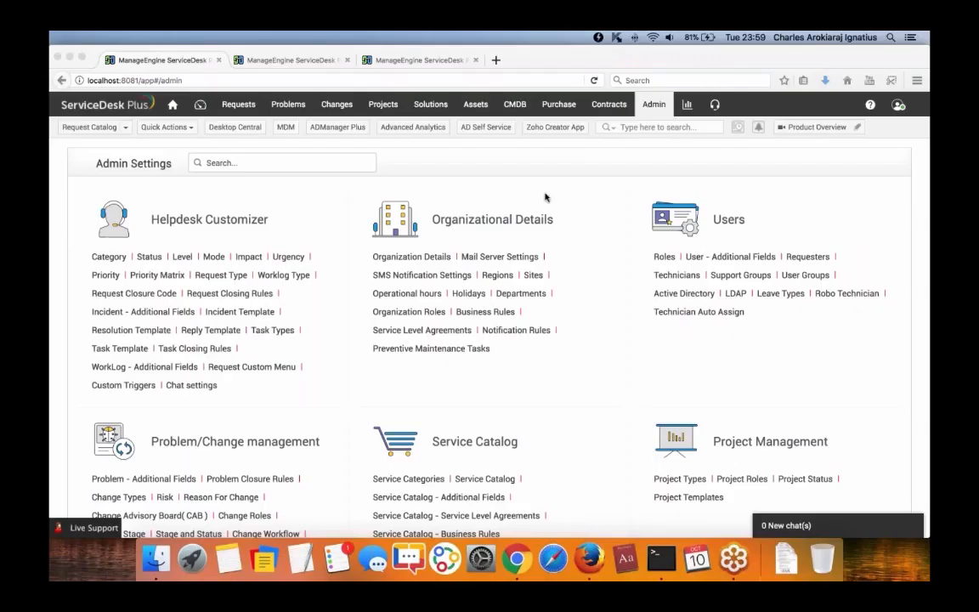
# Scroll Admin Settings down to the Service Catalog section and open Service Catalog.
pyautogui.click(255, 162)
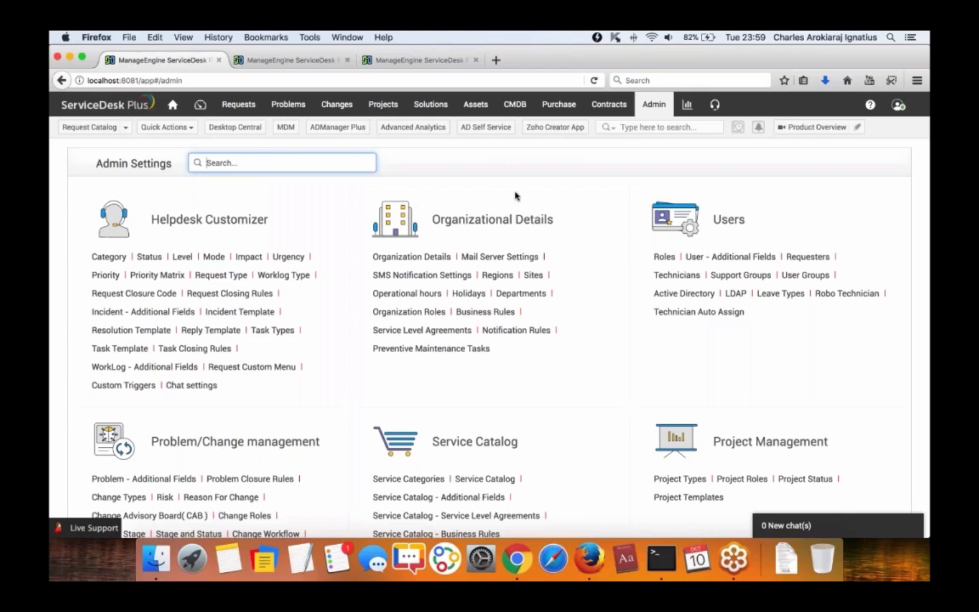
pyautogui.scroll(-2, 457, 322)
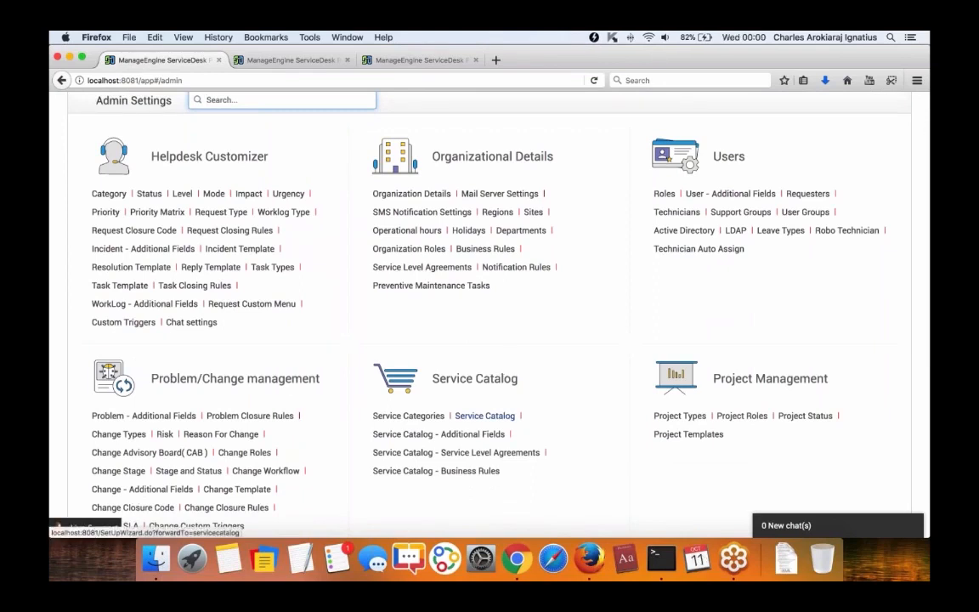
pyautogui.click(484, 415)
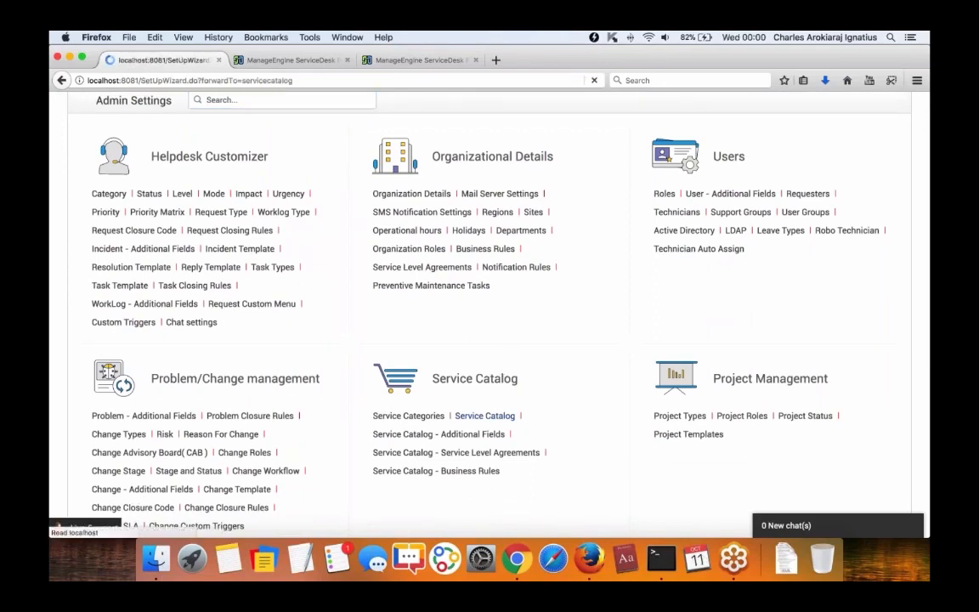
# Show the new-hire service's Work Flow under User Management and its four-task Dependencies Map.
pyautogui.scroll(-5, 323, 340)
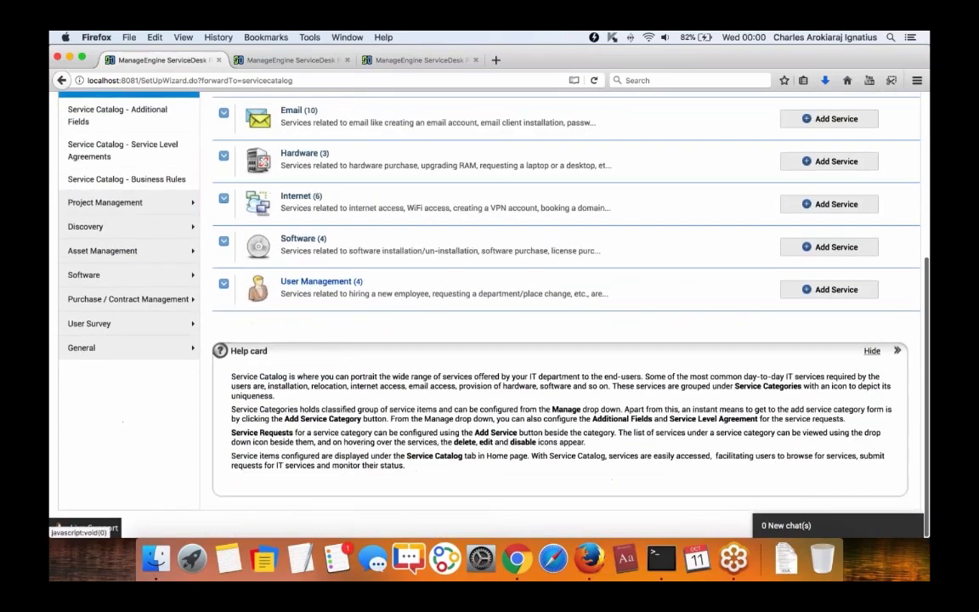
pyautogui.click(325, 287)
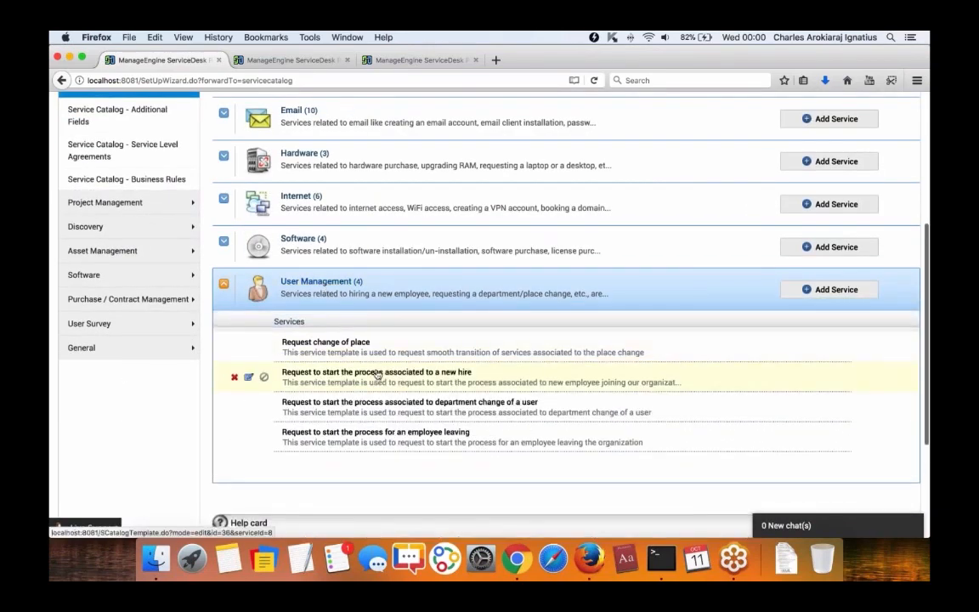
pyautogui.click(247, 376)
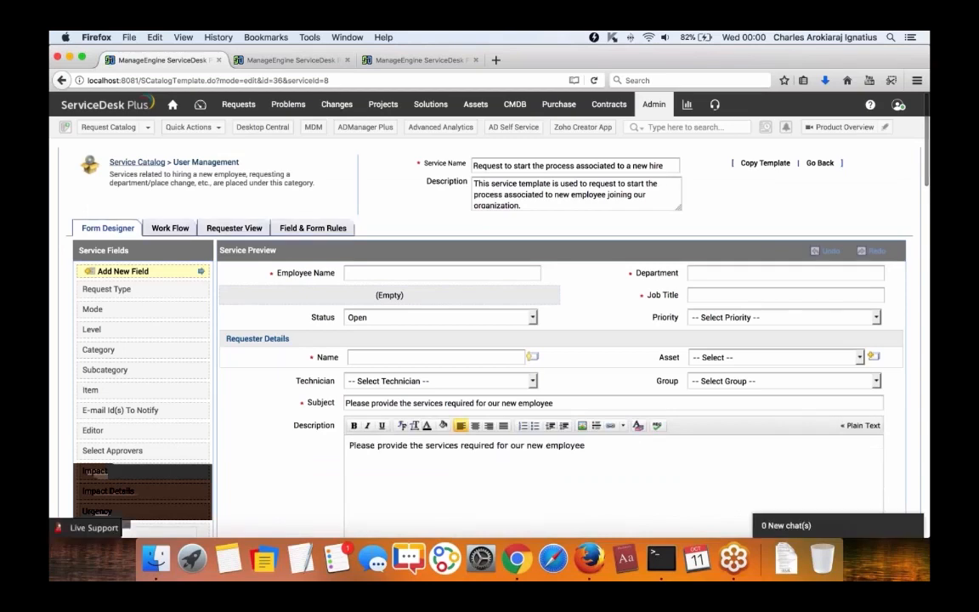
pyautogui.click(170, 227)
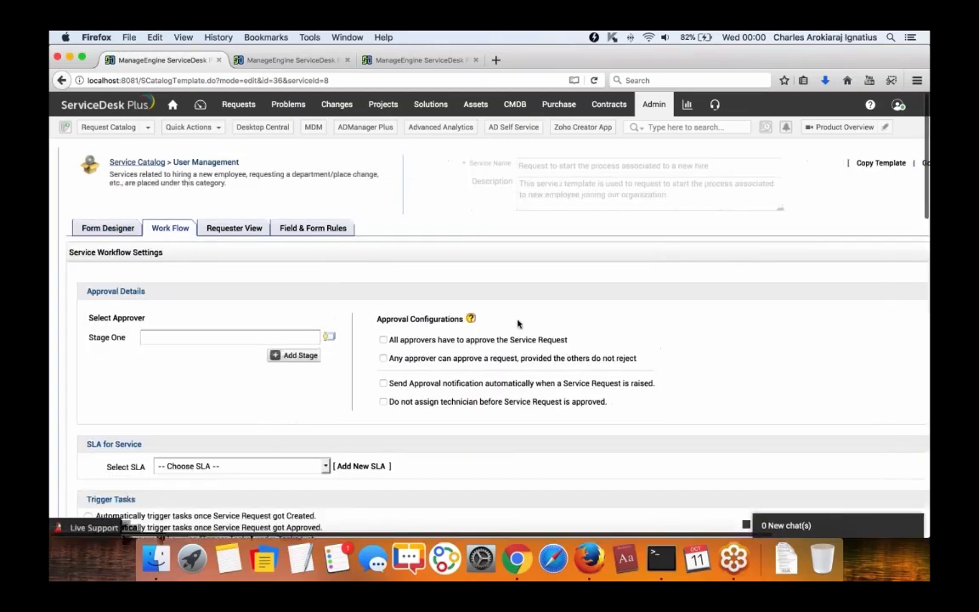
pyautogui.scroll(-8, 517, 323)
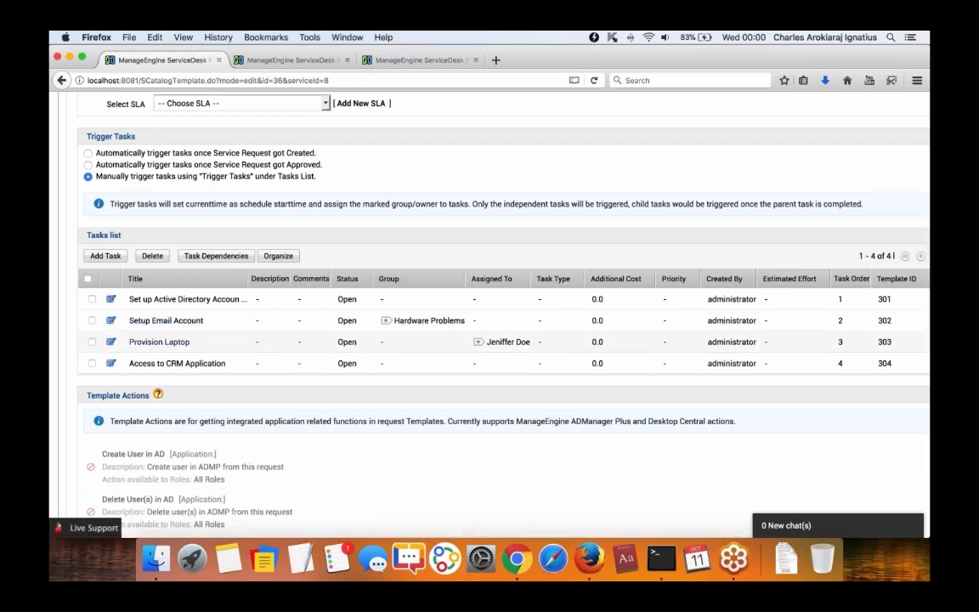
pyautogui.scroll(-1, 116, 340)
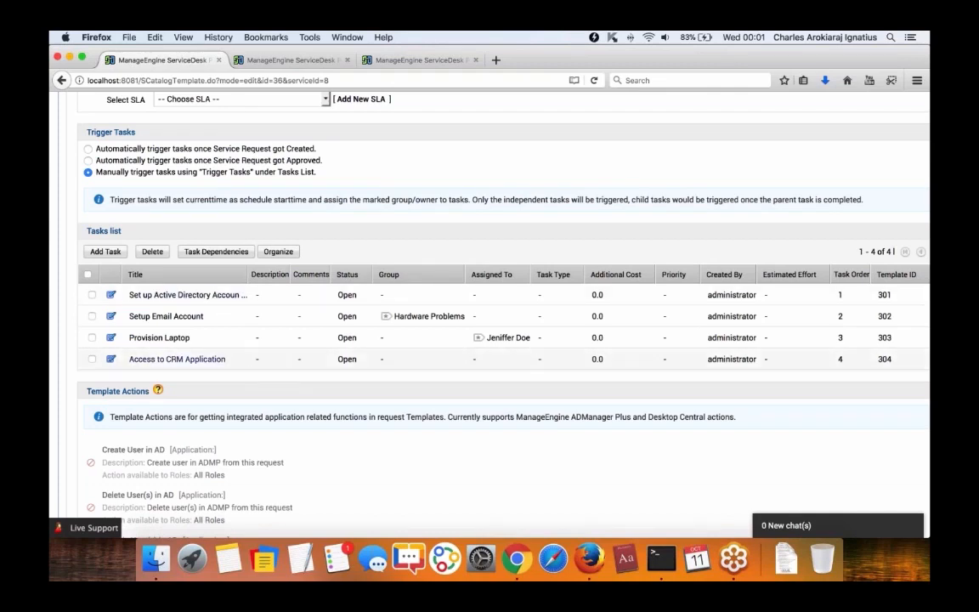
pyautogui.click(213, 252)
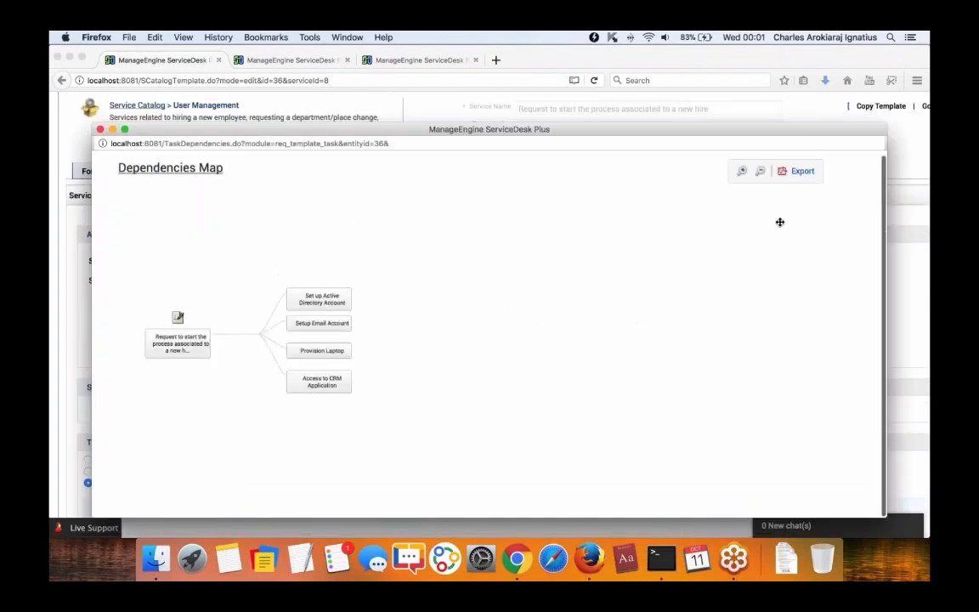
# Zoom the dependency map and make Set up Active Directory Account the parent of Setup Email Account.
pyautogui.click(742, 171)
pyautogui.moveTo(443, 347); pyautogui.dragTo(669, 327)
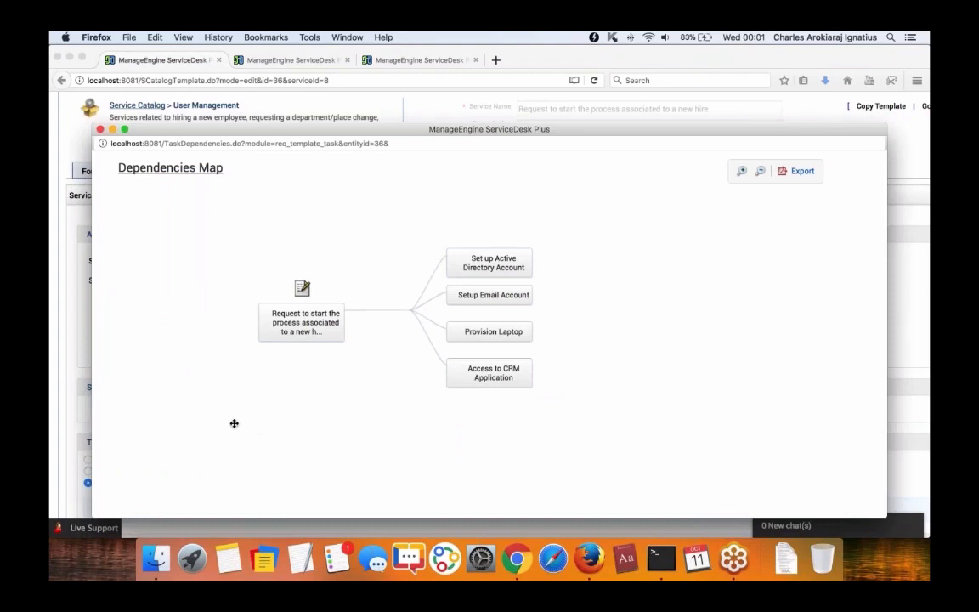
pyautogui.moveTo(522, 302)
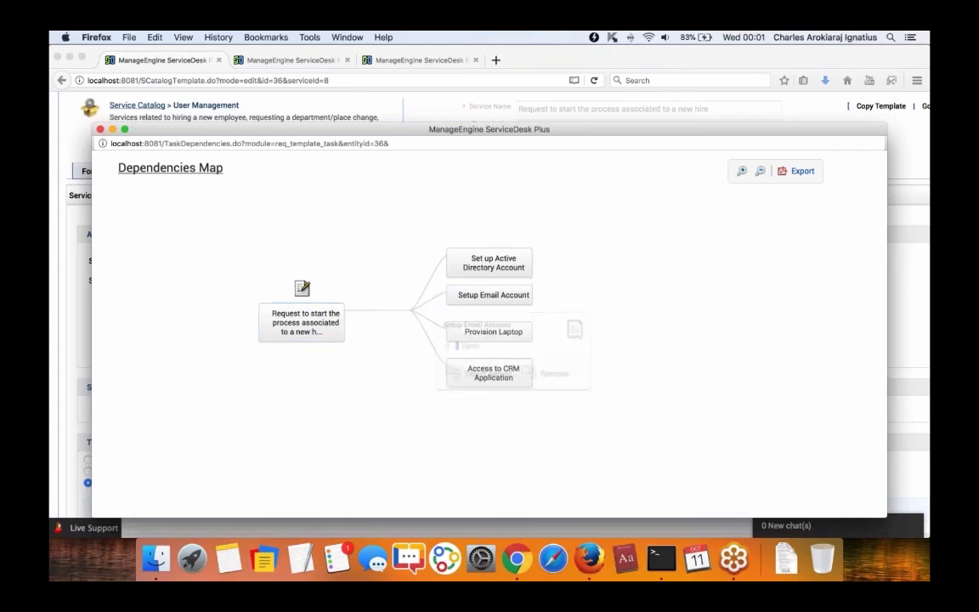
pyautogui.click(483, 377)
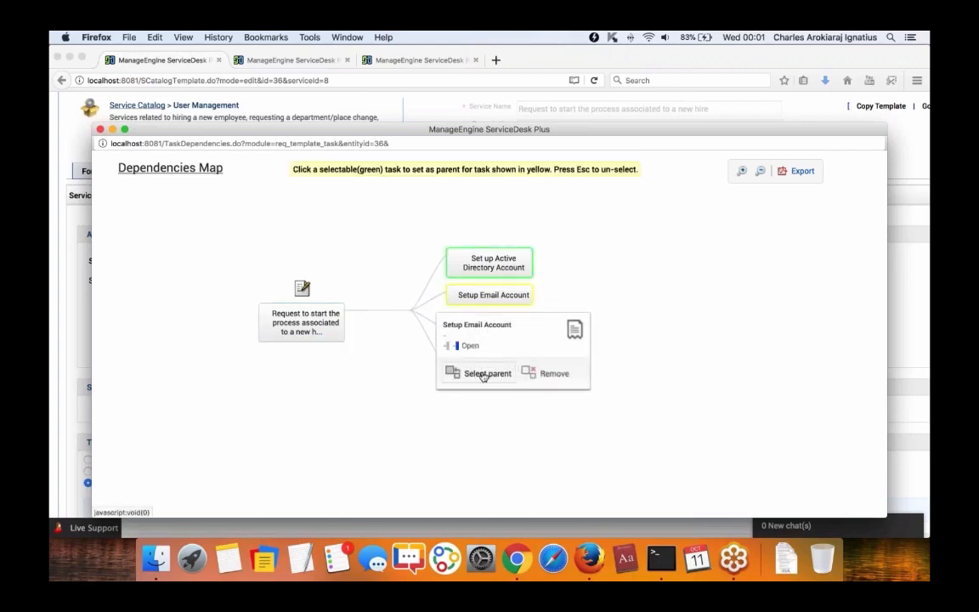
pyautogui.click(489, 265)
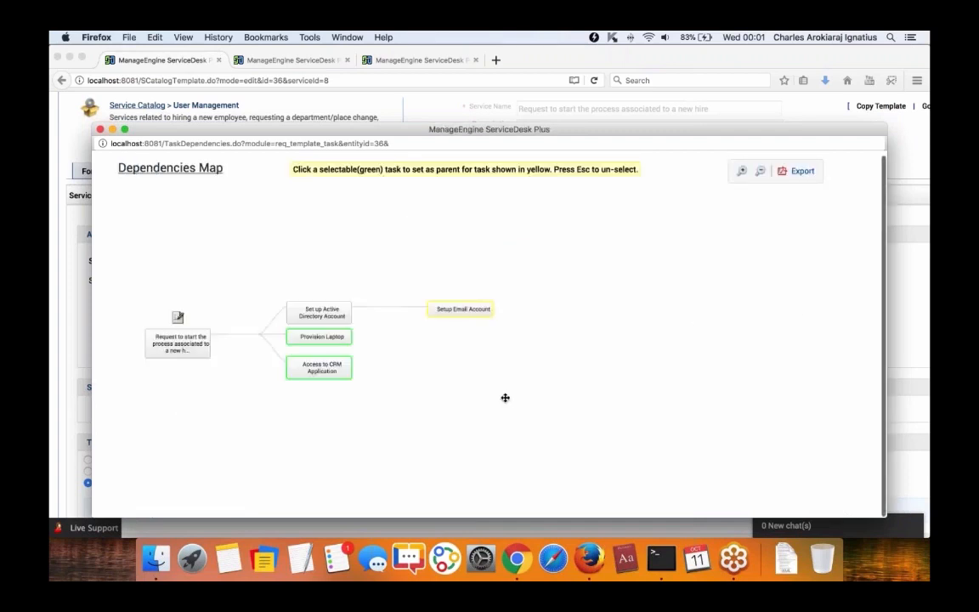
pyautogui.press('Escape')
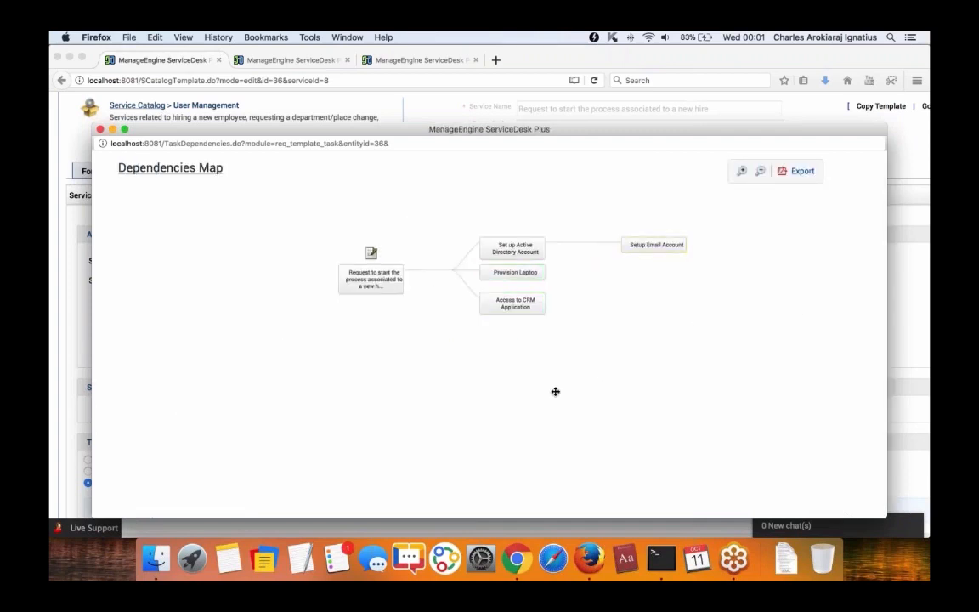
# Make Set up Active Directory Account the parent of the Provision Laptop task.
pyautogui.click(535, 302)
pyautogui.click(532, 279)
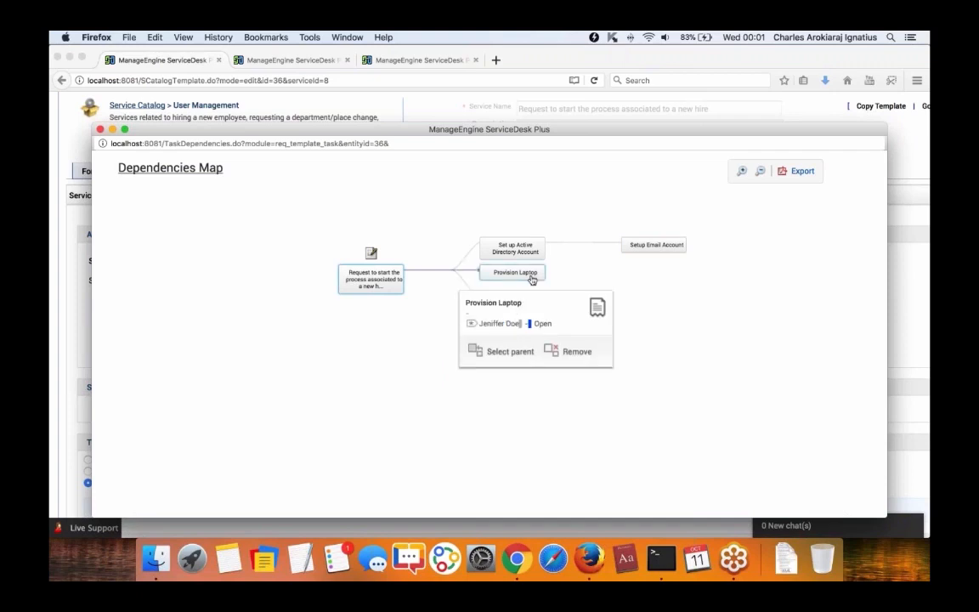
pyautogui.moveTo(522, 278)
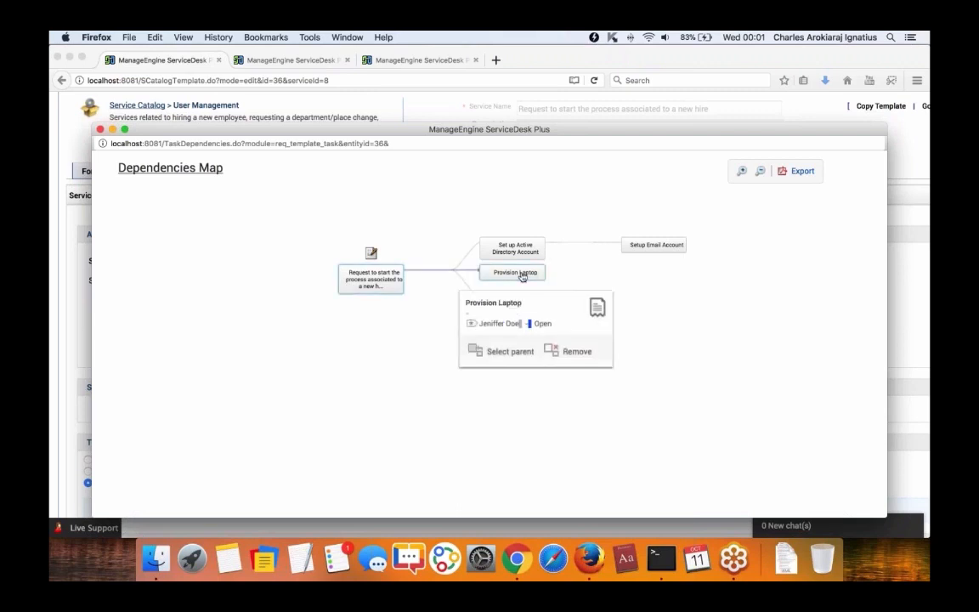
pyautogui.click(508, 352)
pyautogui.moveTo(503, 251)
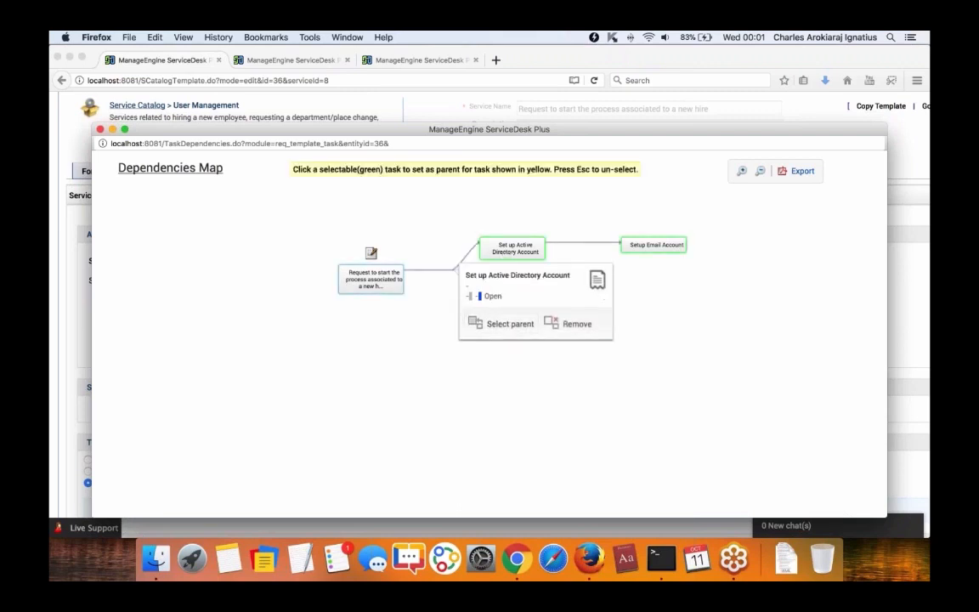
pyautogui.click(517, 247)
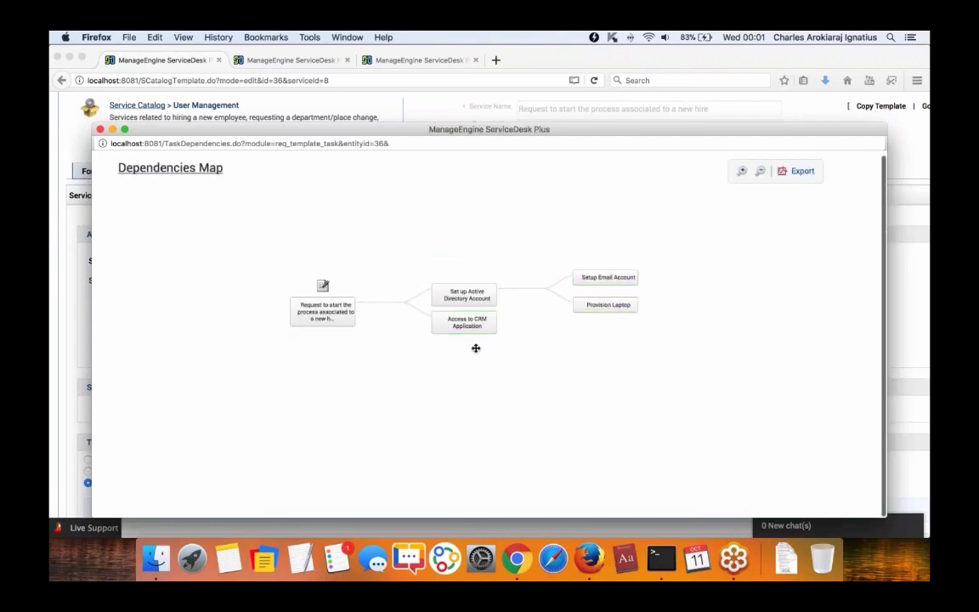
# Make Setup Email Account the parent of Access to CRM Application, then close the map.
pyautogui.moveTo(493, 330)
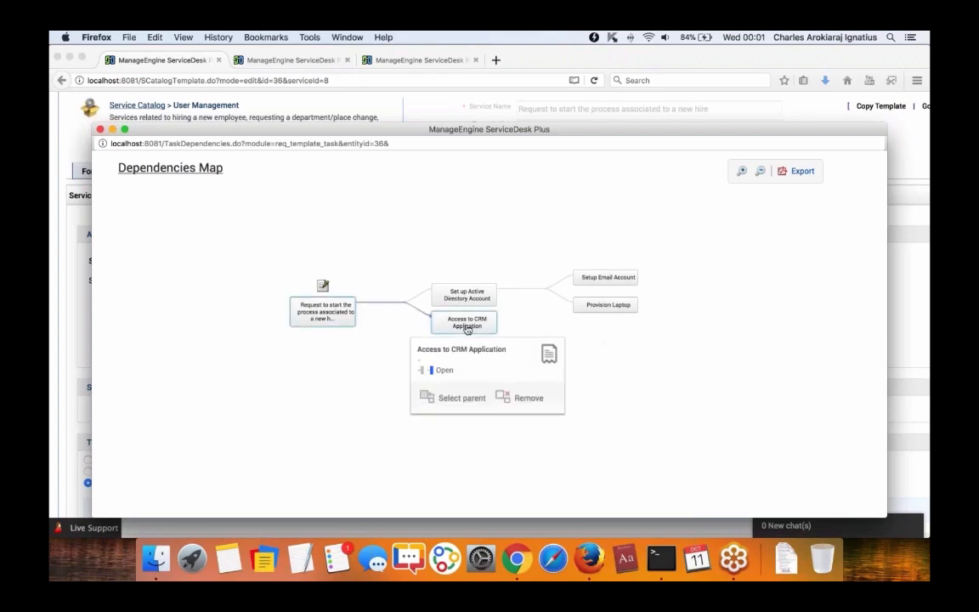
pyautogui.click(464, 399)
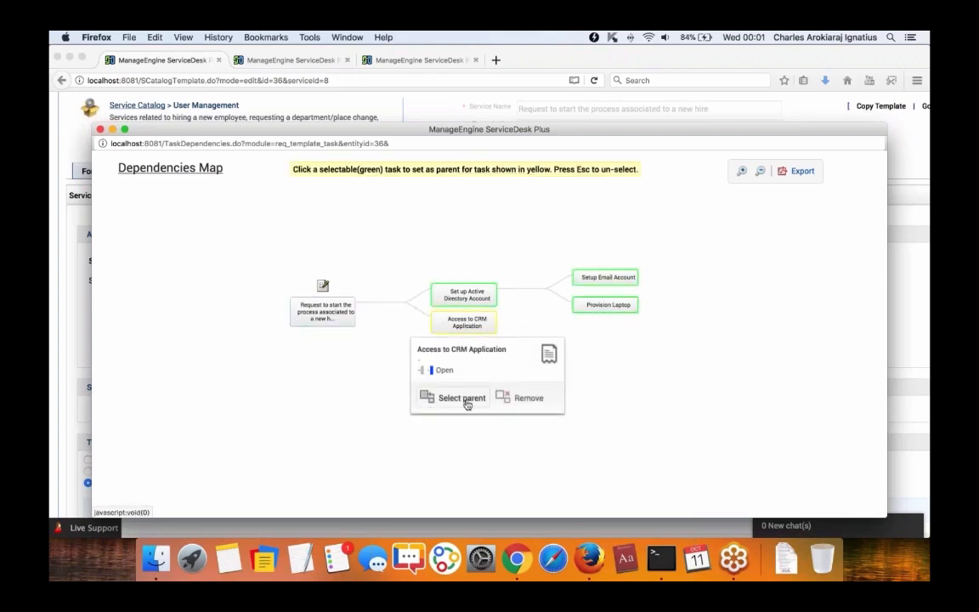
pyautogui.moveTo(598, 287)
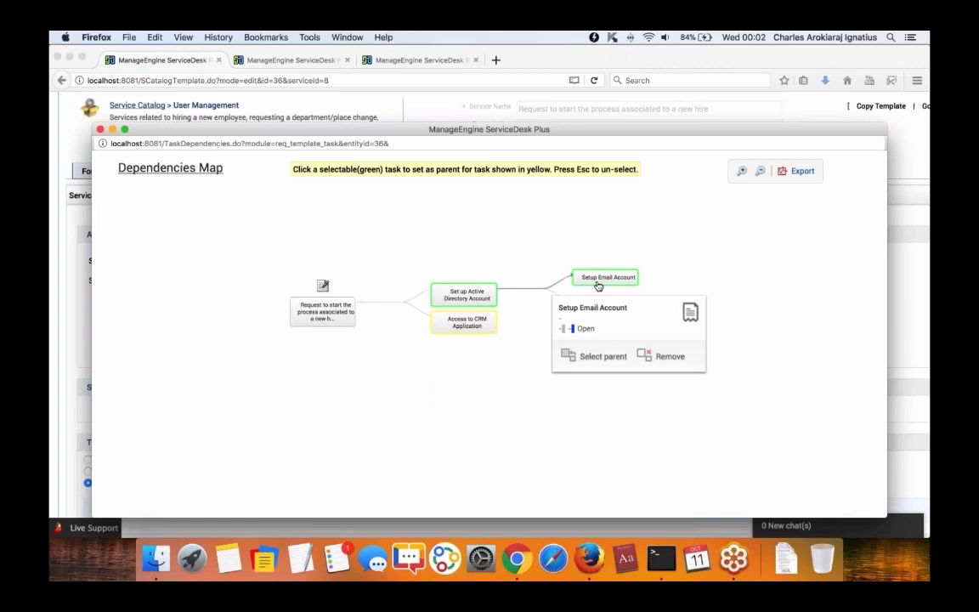
pyautogui.click(598, 282)
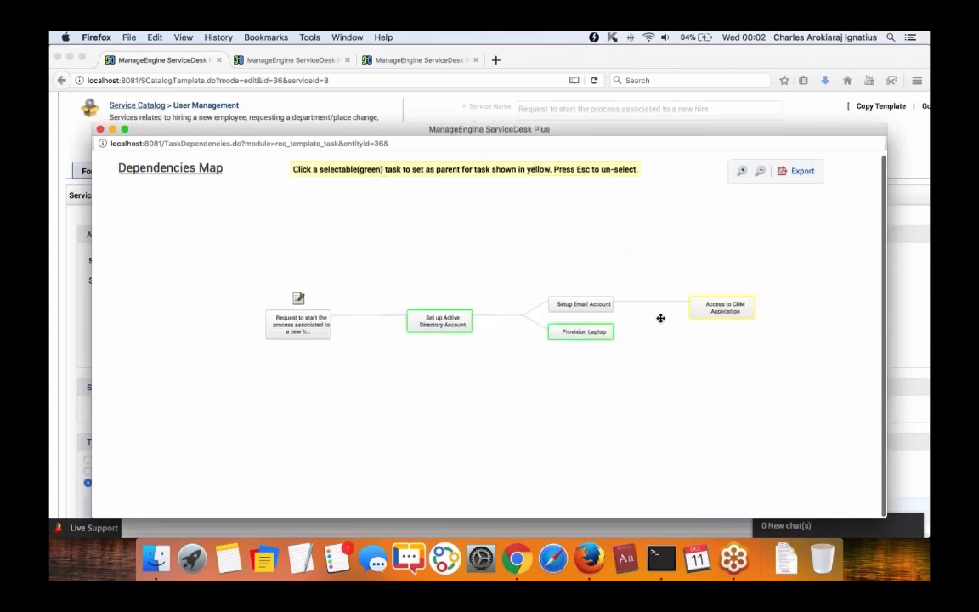
pyautogui.click(743, 171)
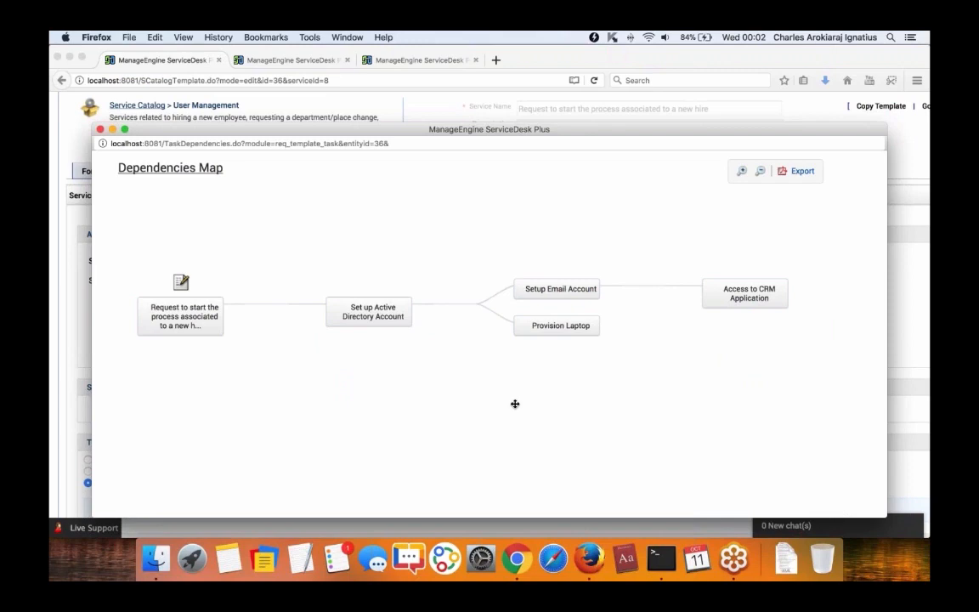
pyautogui.click(99, 129)
# Switch the Setup Email Account task from Mark to Assign for its group and save.
pyautogui.scroll(-5, 506, 379)
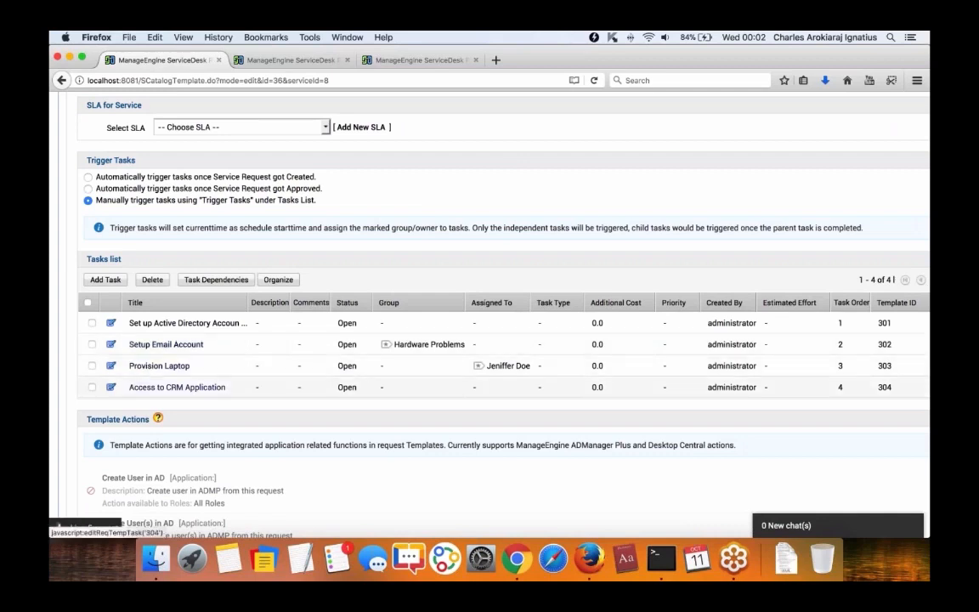
pyautogui.click(166, 344)
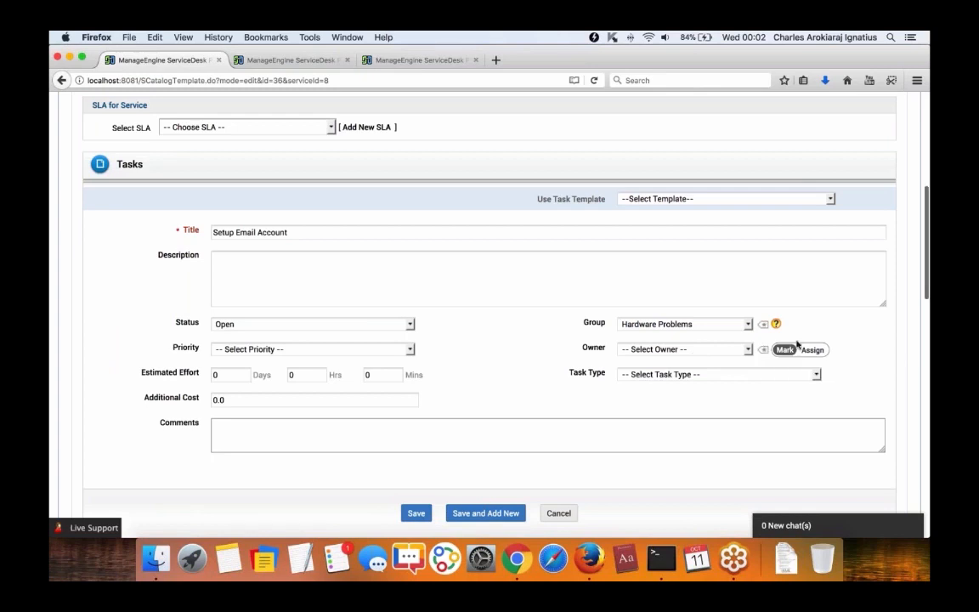
pyautogui.click(812, 350)
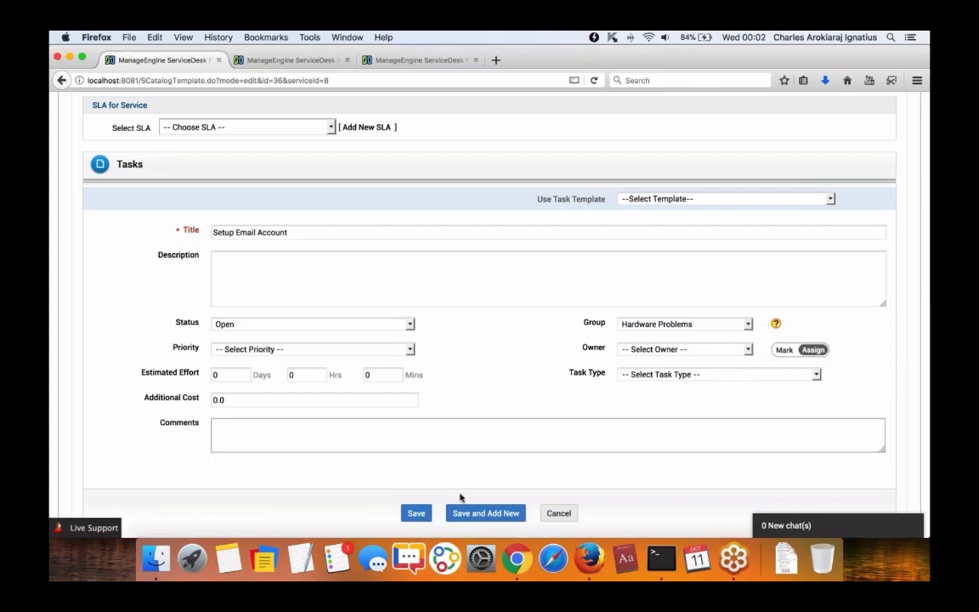
pyautogui.click(415, 513)
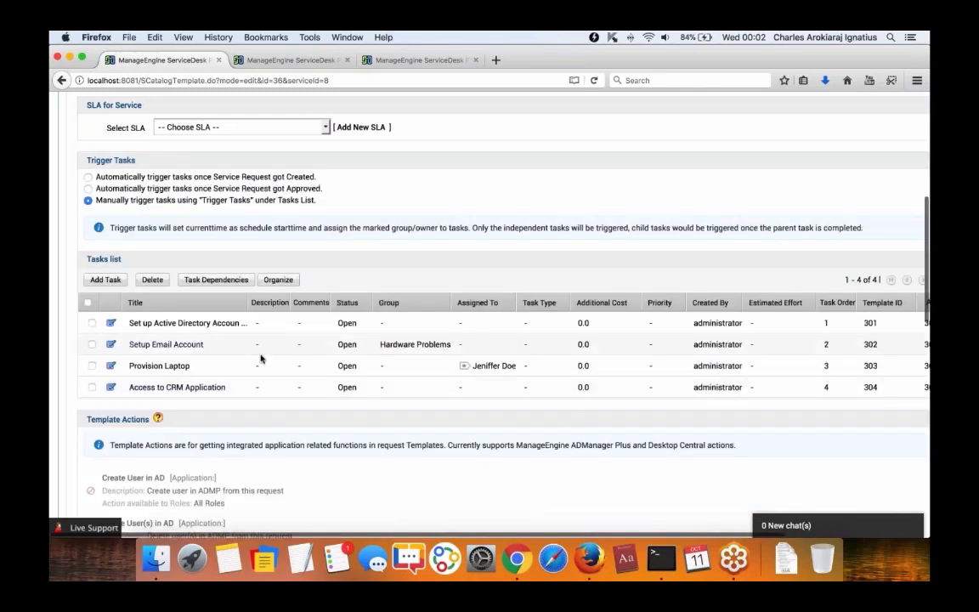
# Recheck the Setup Email Account task, then open the Access to CRM Application task.
pyautogui.click(151, 345)
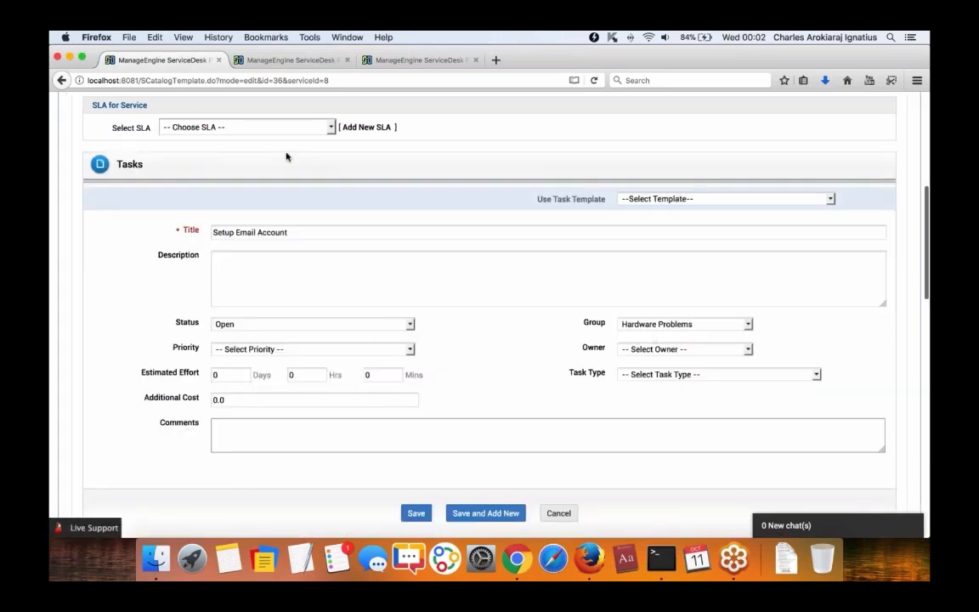
pyautogui.click(559, 513)
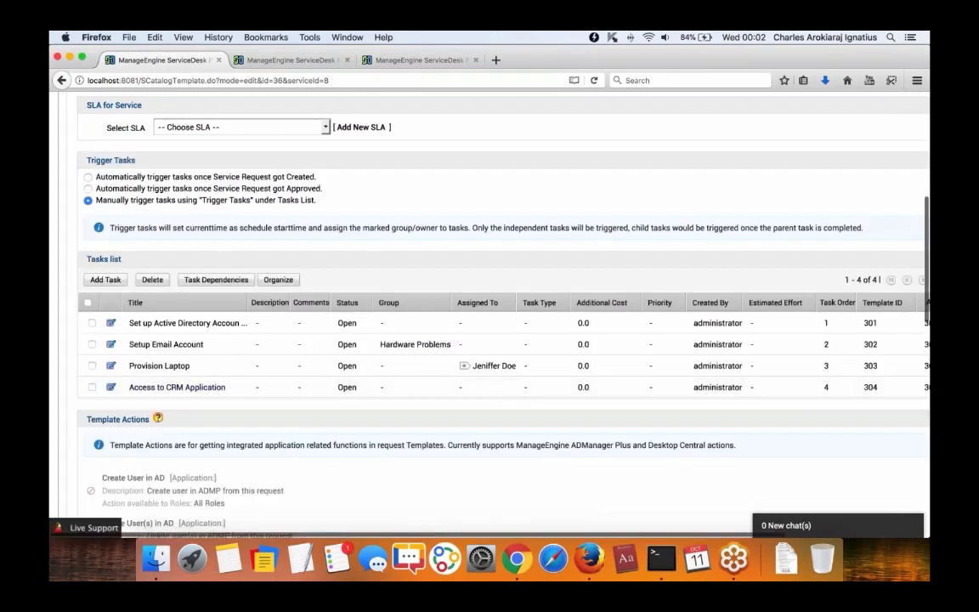
pyautogui.click(160, 387)
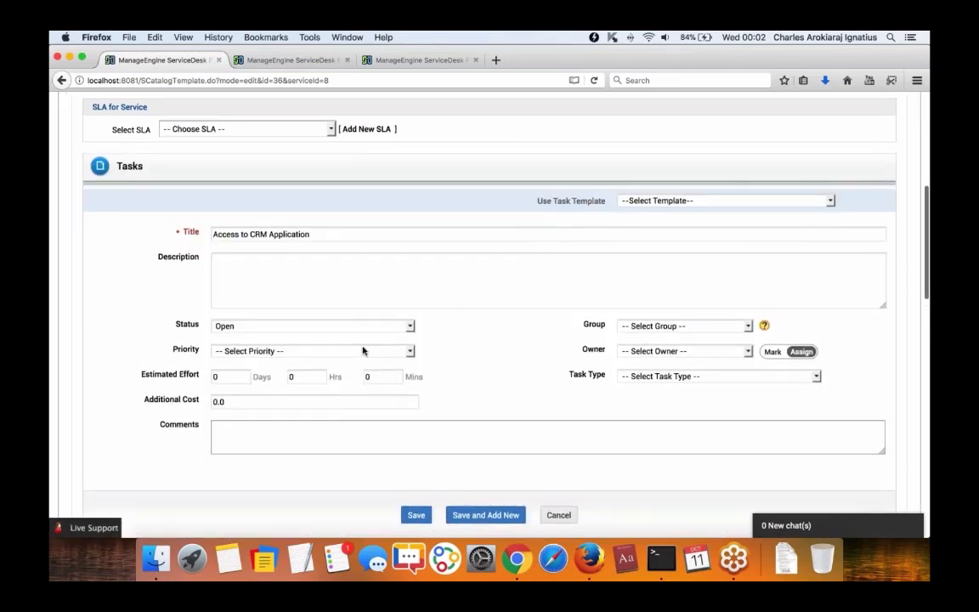
# Leave the CRM task's group unset, choose a technician as its owner, and save it.
pyautogui.click(686, 327)
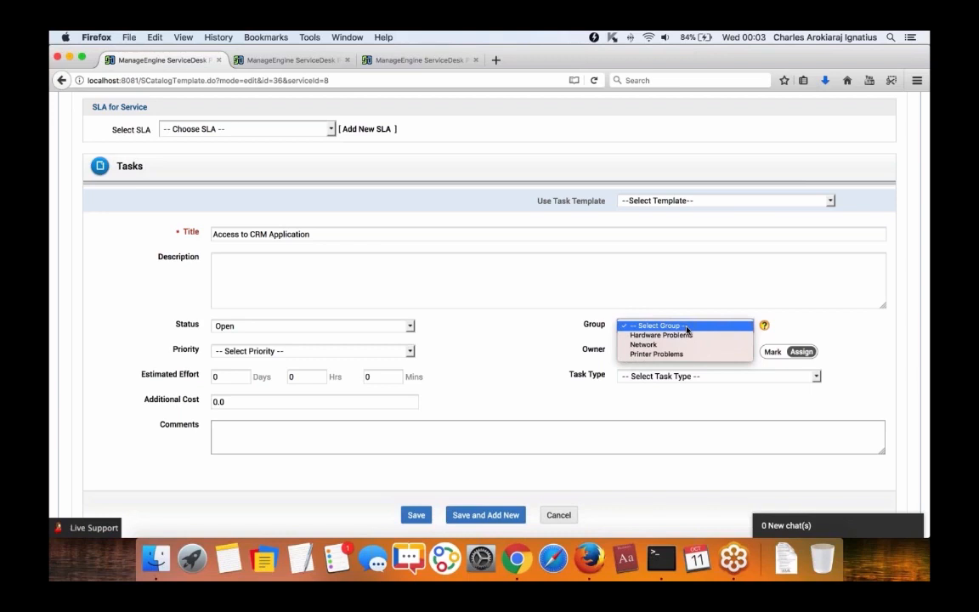
pyautogui.click(687, 326)
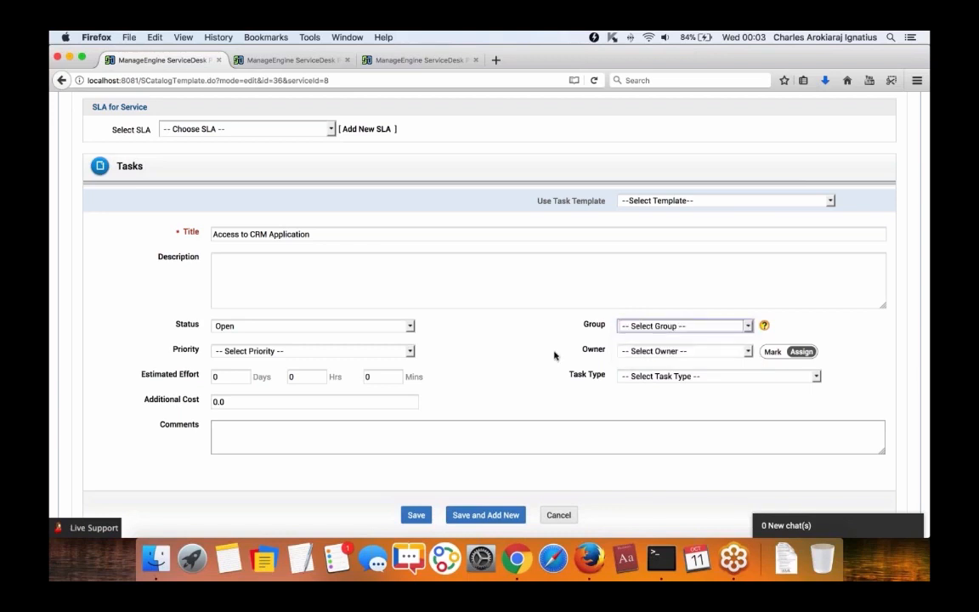
pyautogui.click(677, 352)
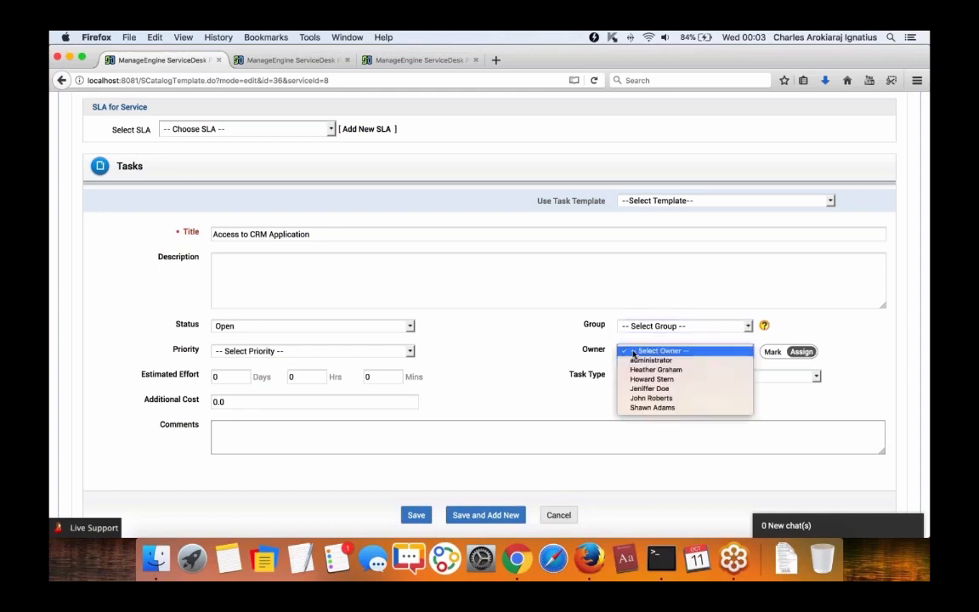
pyautogui.click(651, 408)
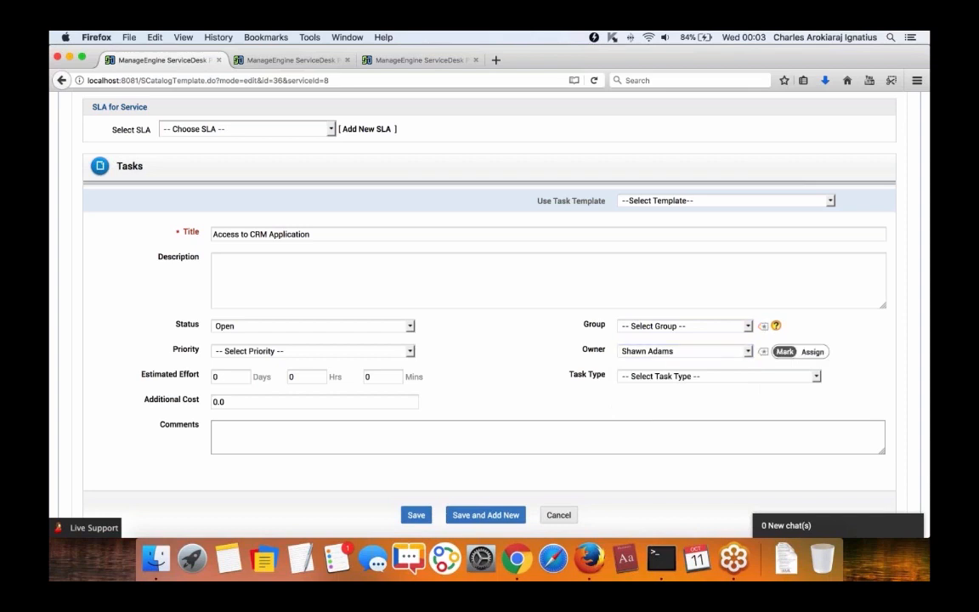
pyautogui.click(416, 514)
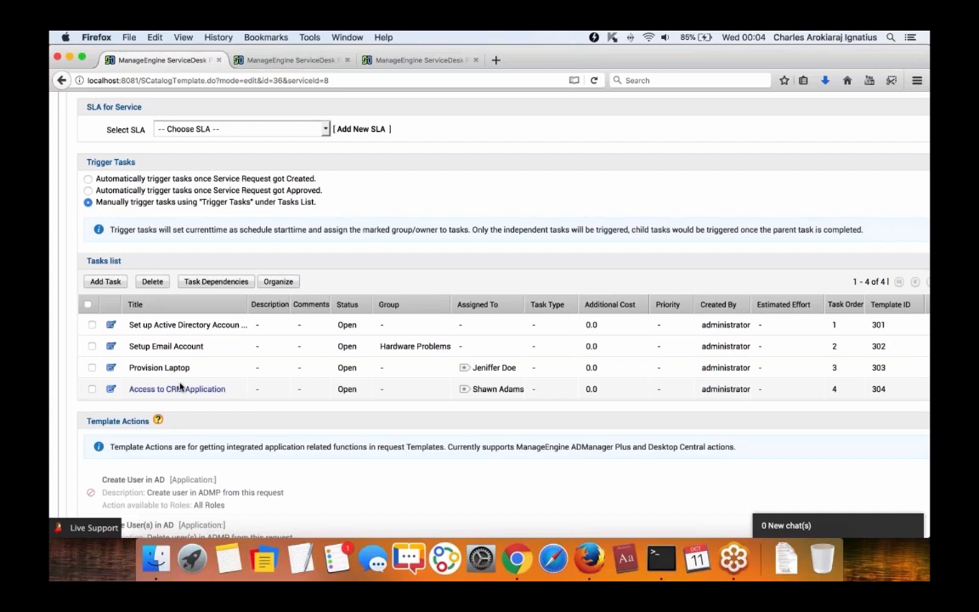
pyautogui.scroll(7, 180, 374)
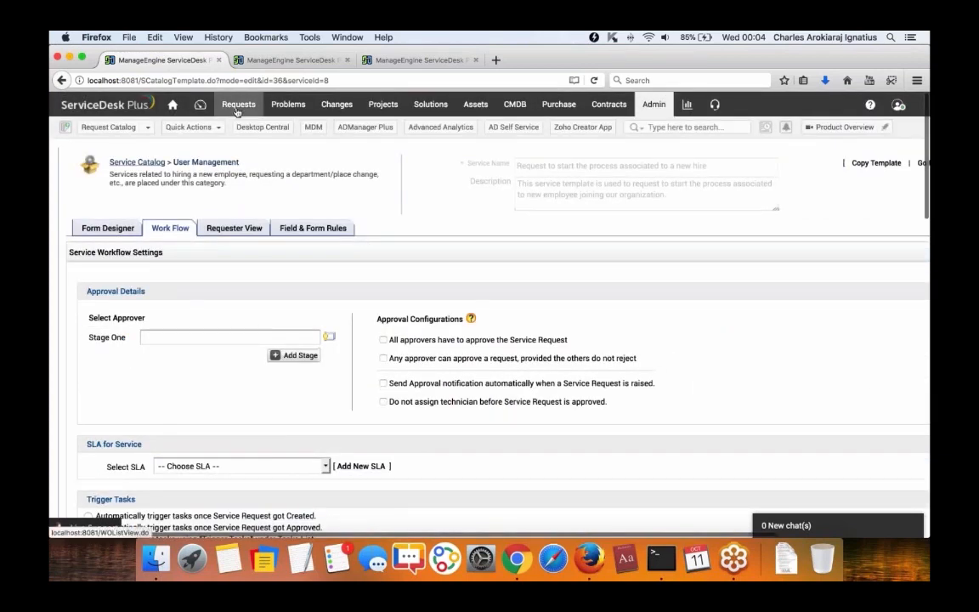
# Go to the Admin tab, then switch to Chrome showing the self-service portal home.
pyautogui.click(652, 105)
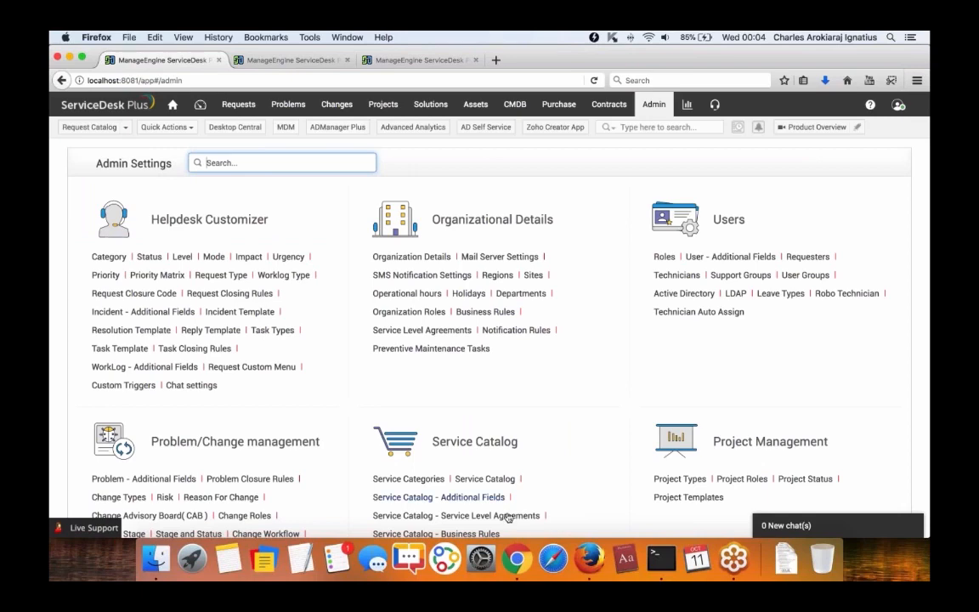
pyautogui.click(517, 557)
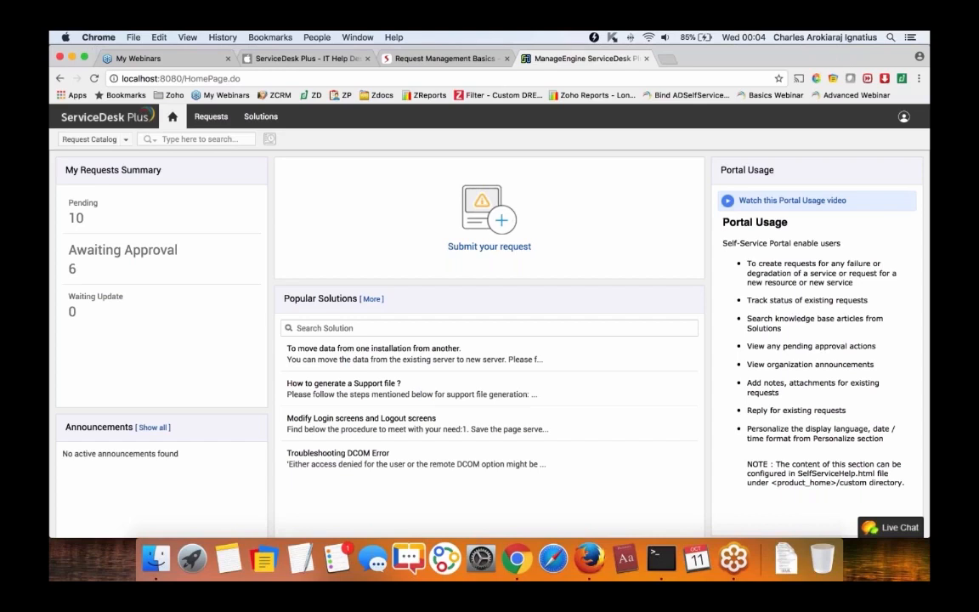
# Open the portal's Request Catalog and scroll through its template categories and templates.
pyautogui.click(89, 139)
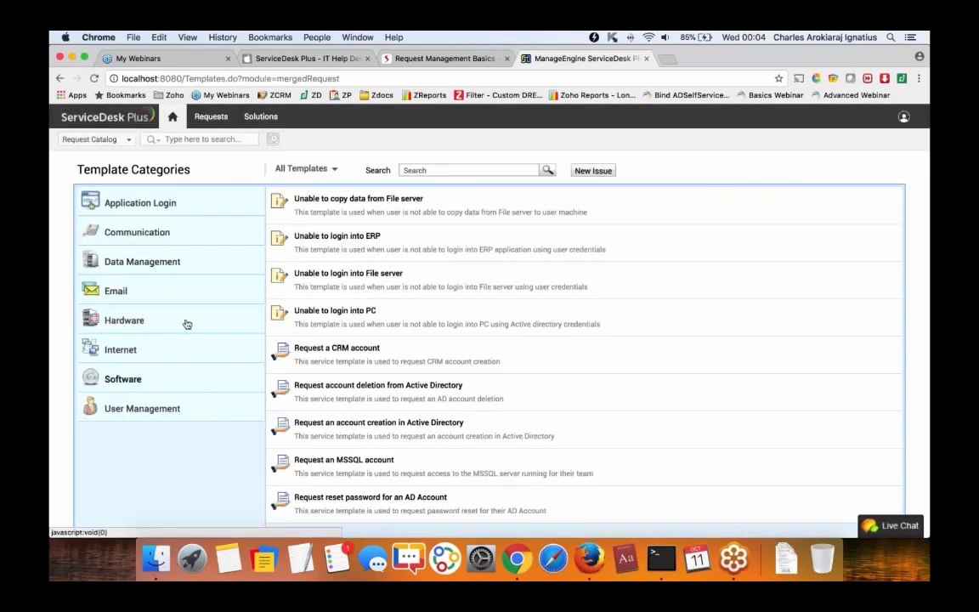
pyautogui.scroll(-3, 361, 313)
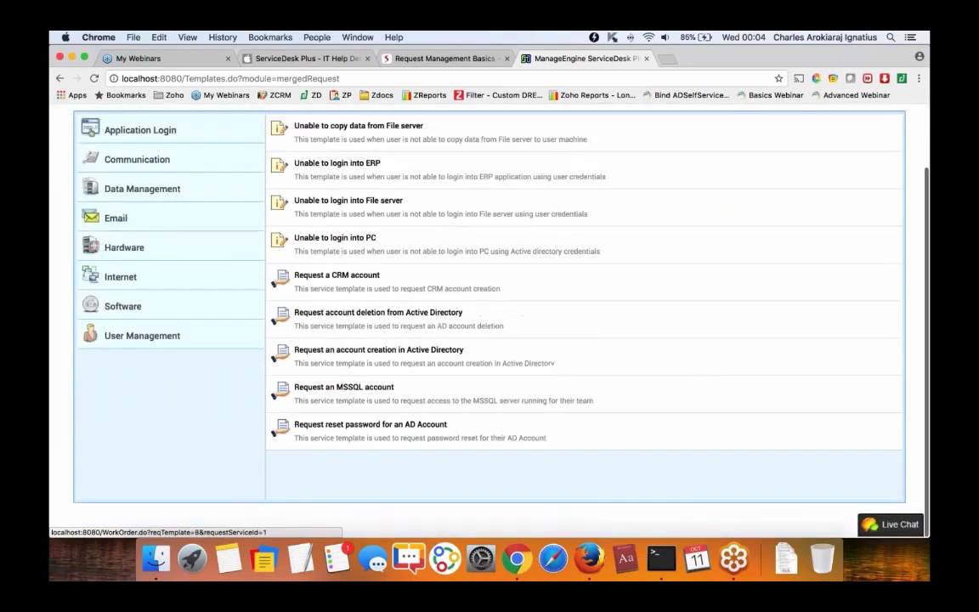
# Back in Firefox, view the Incoming tab of Mail Server Settings, then open All Requests.
pyautogui.click(584, 564)
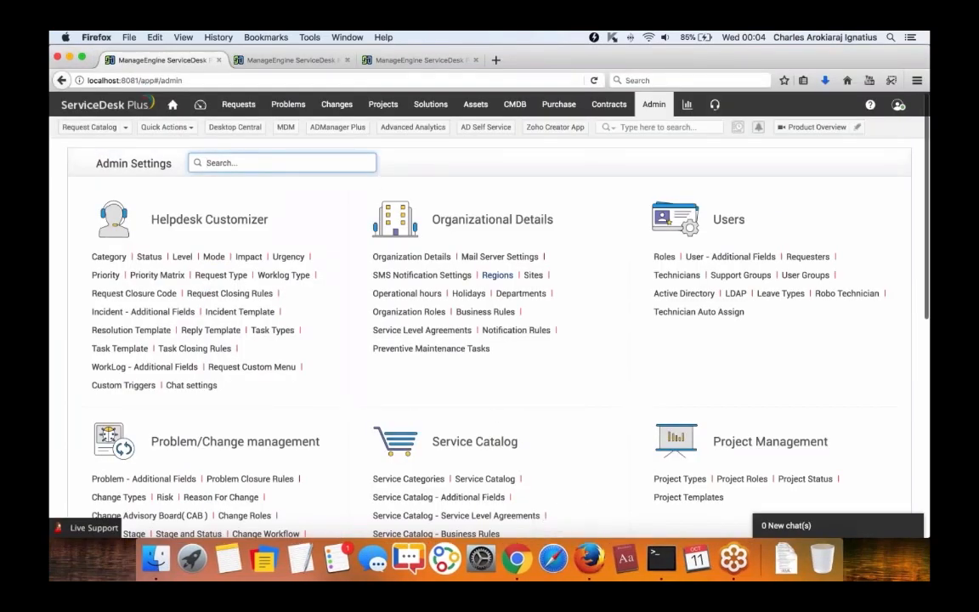
pyautogui.click(500, 256)
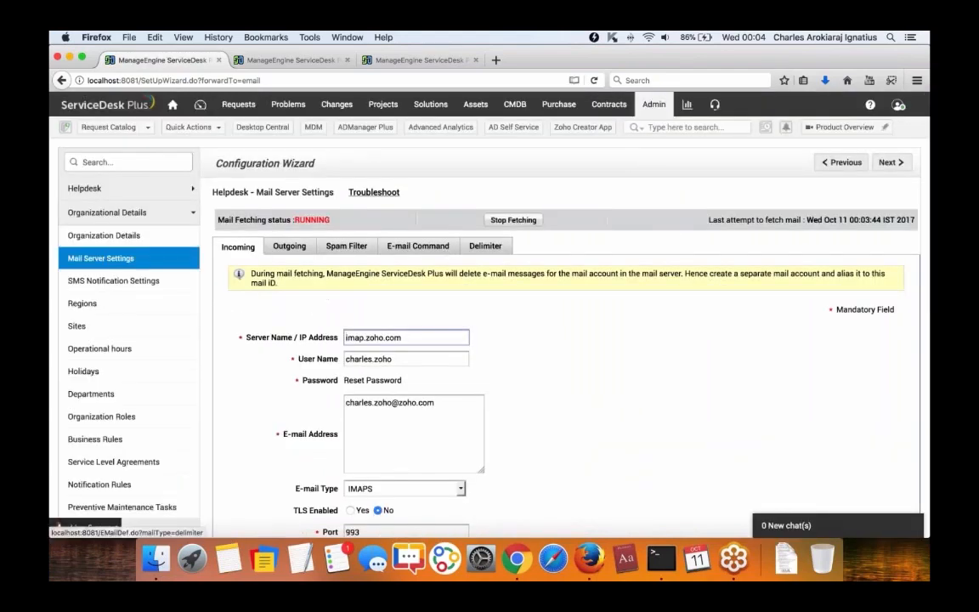
pyautogui.click(647, 107)
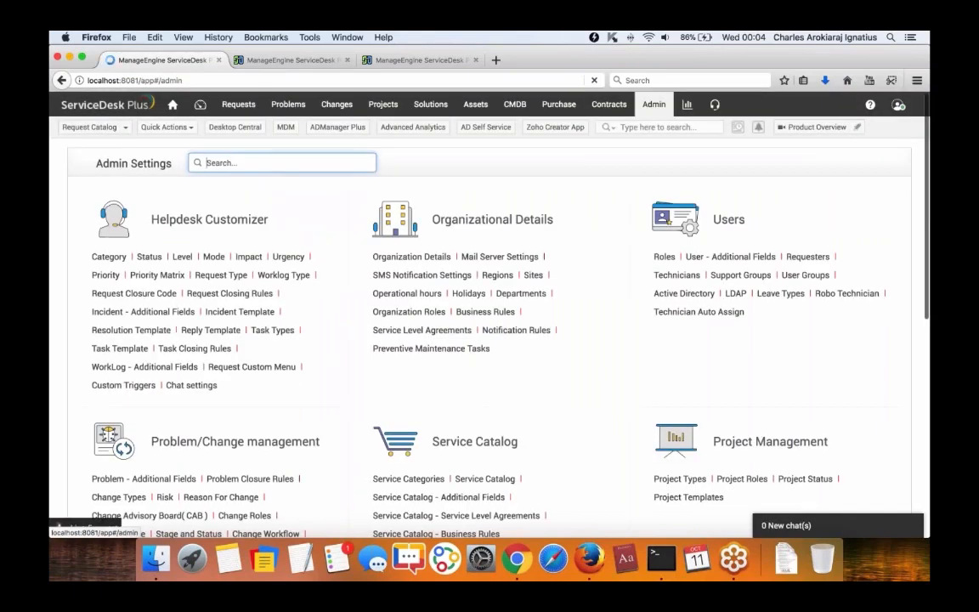
pyautogui.click(480, 256)
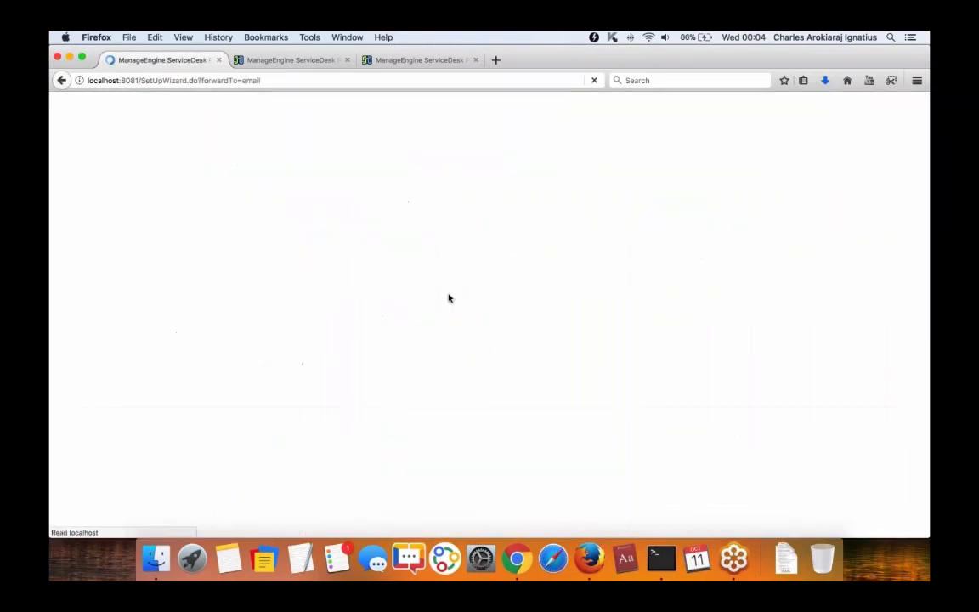
pyautogui.click(238, 247)
pyautogui.scroll(-3, 322, 272)
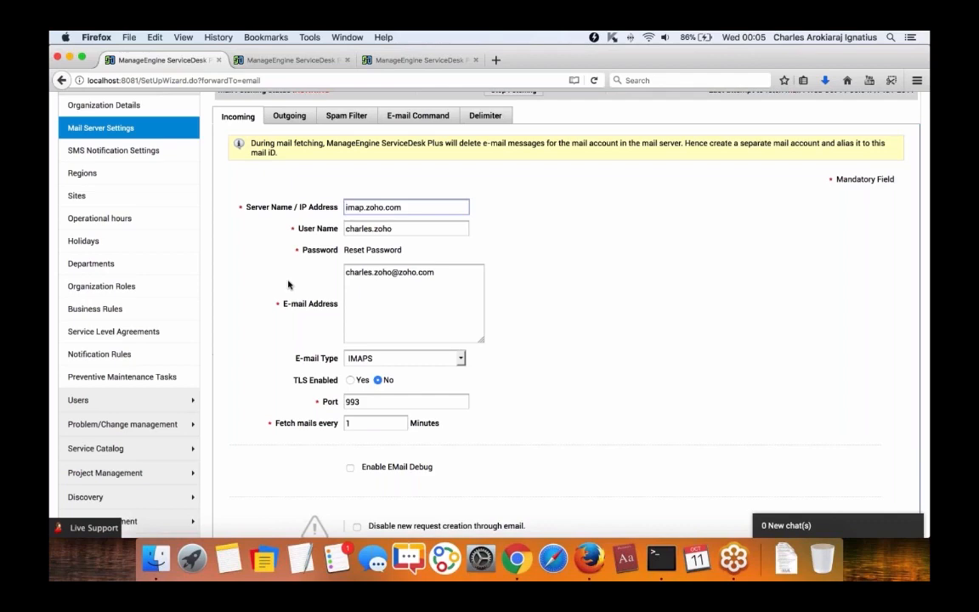
pyautogui.scroll(5, 287, 280)
pyautogui.click(238, 104)
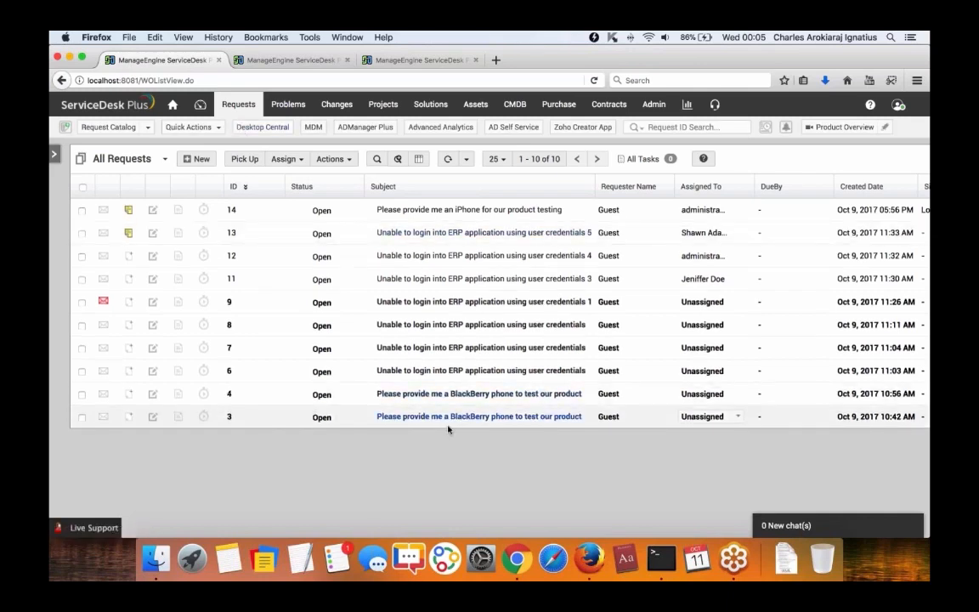
# Open request 6, the ERP login problem, and show its Actions menu.
pyautogui.click(412, 372)
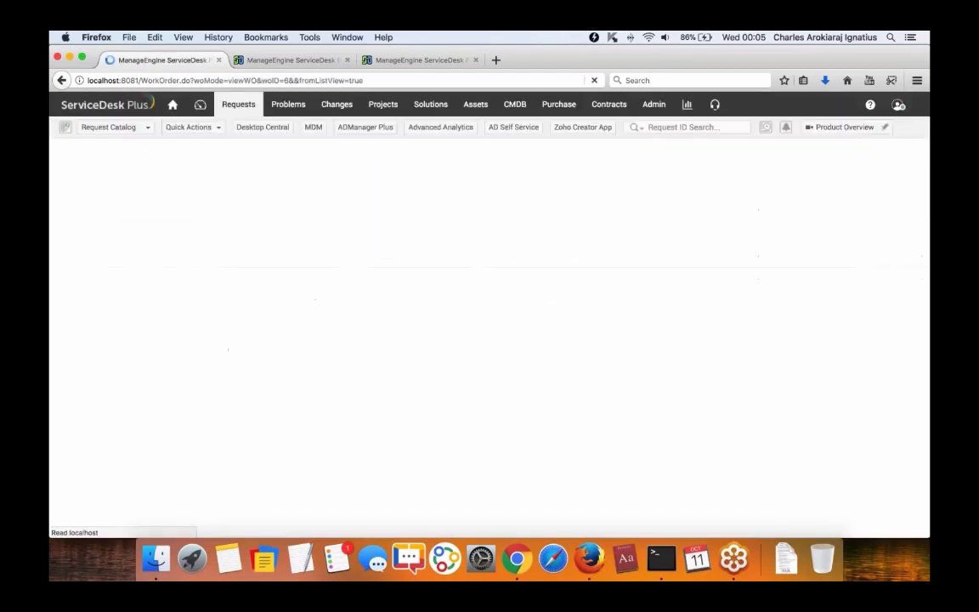
pyautogui.click(301, 160)
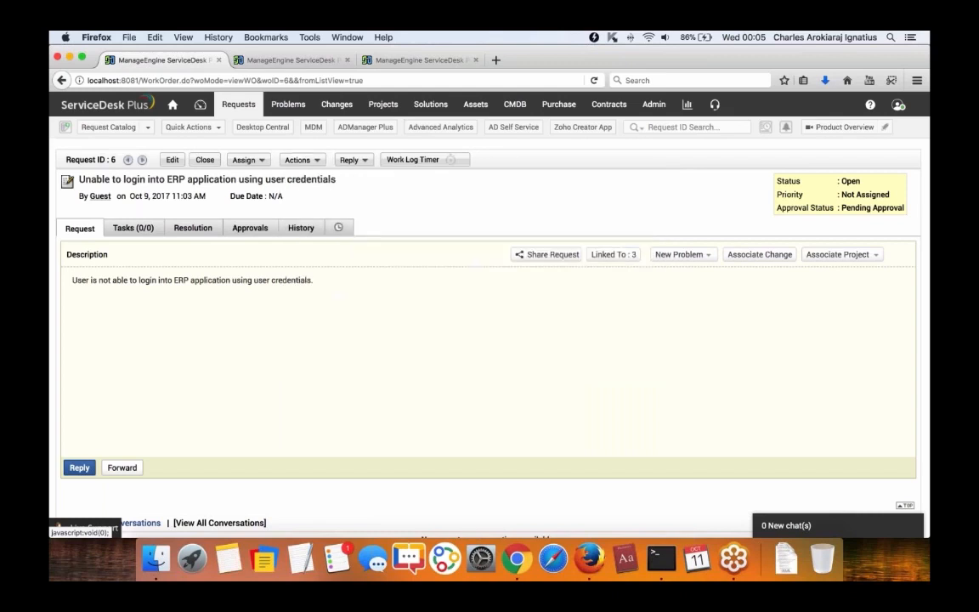
pyautogui.click(302, 159)
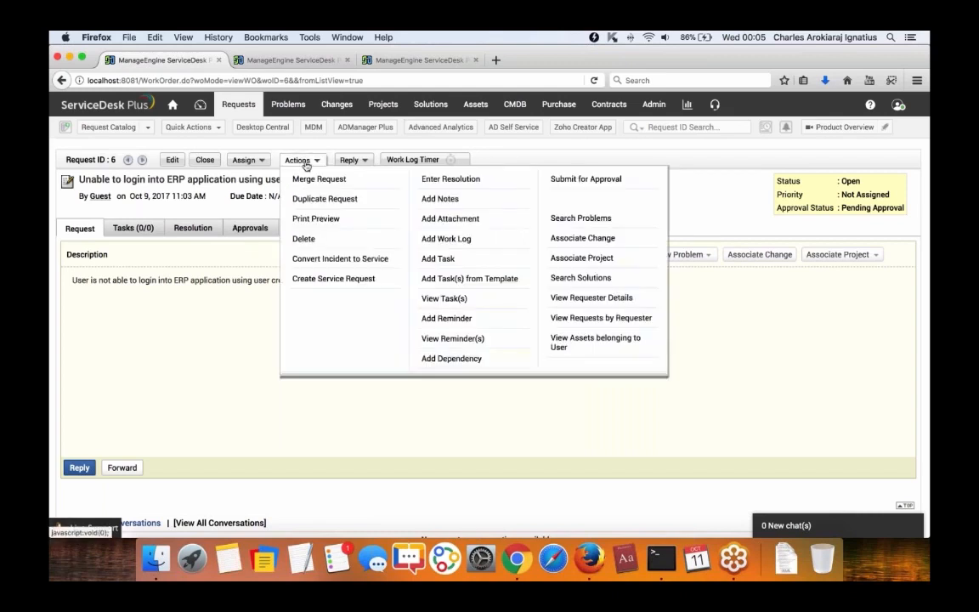
# Convert request 6 to an Internet > Request internet access service, including tasks and template values.
pyautogui.click(302, 260)
pyautogui.scroll(-1, 302, 262)
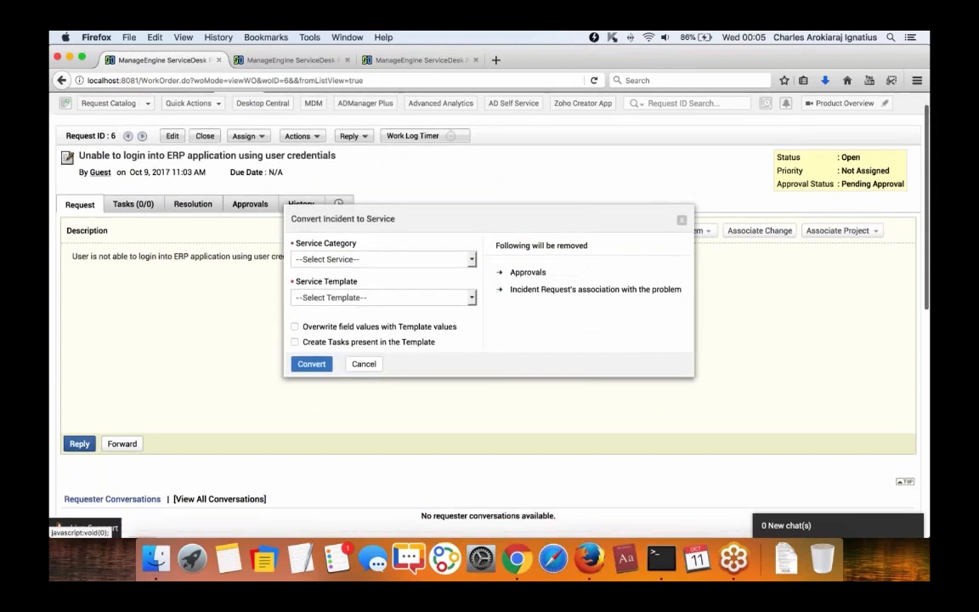
pyautogui.click(329, 262)
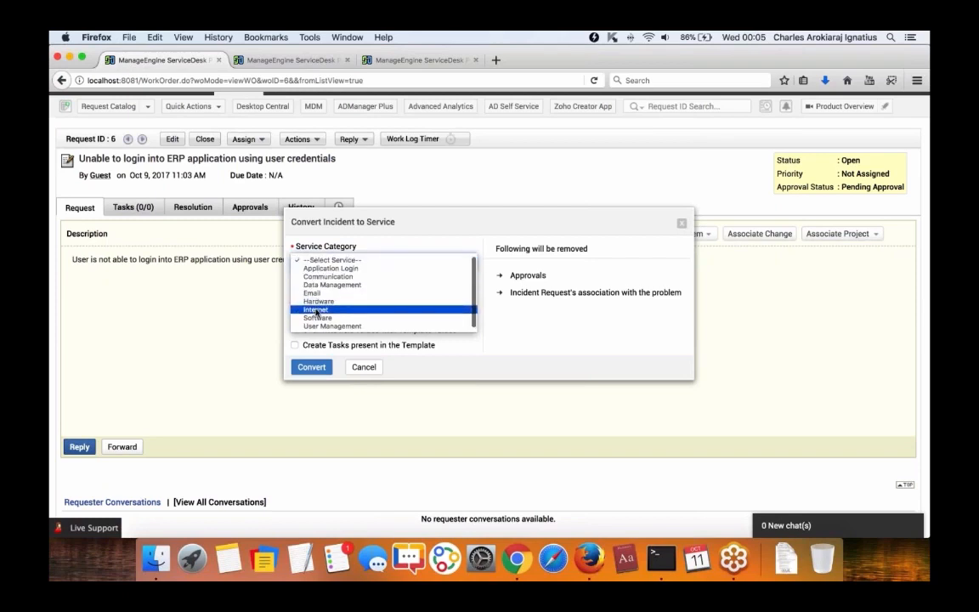
pyautogui.click(316, 310)
pyautogui.click(328, 301)
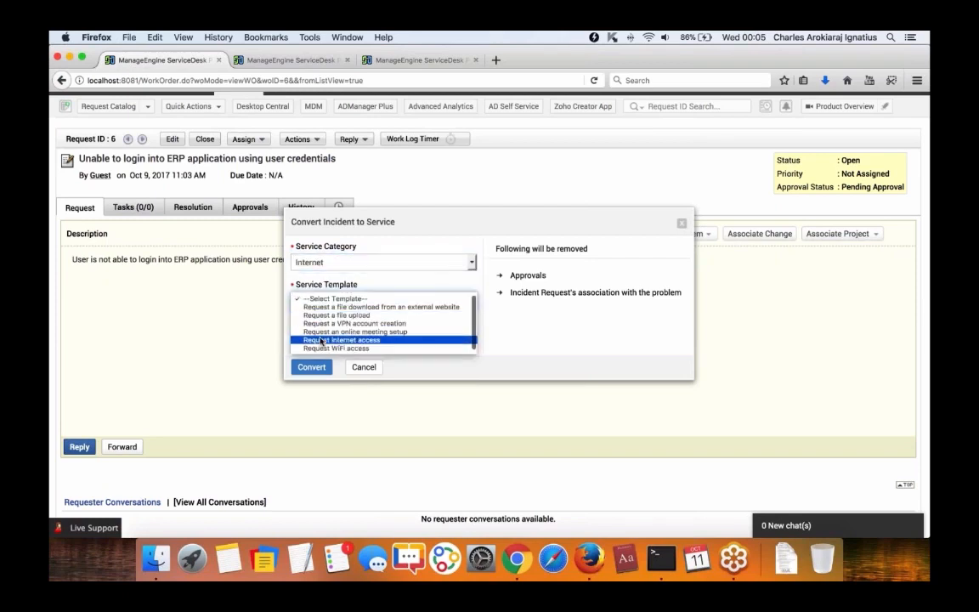
pyautogui.click(322, 339)
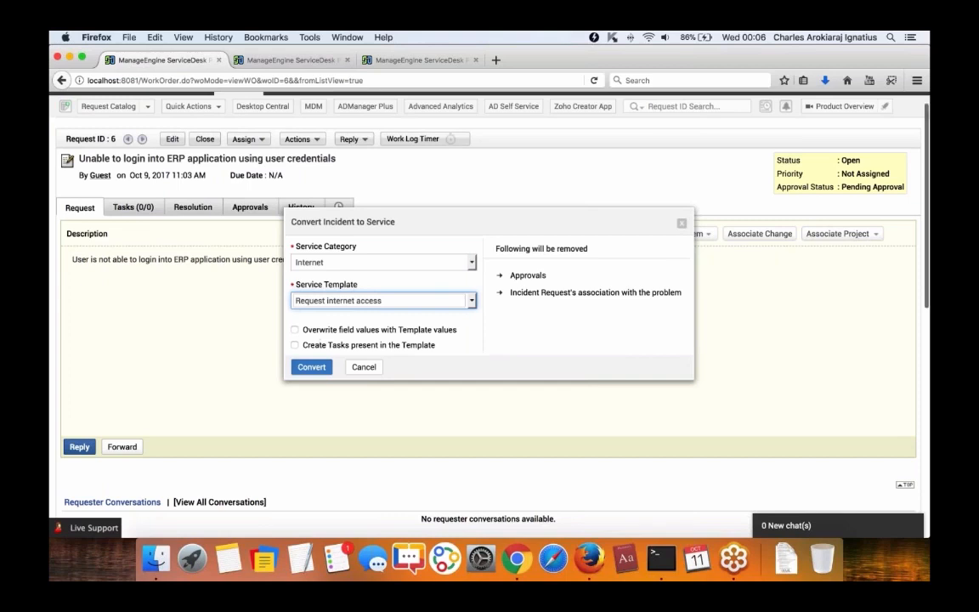
pyautogui.click(294, 345)
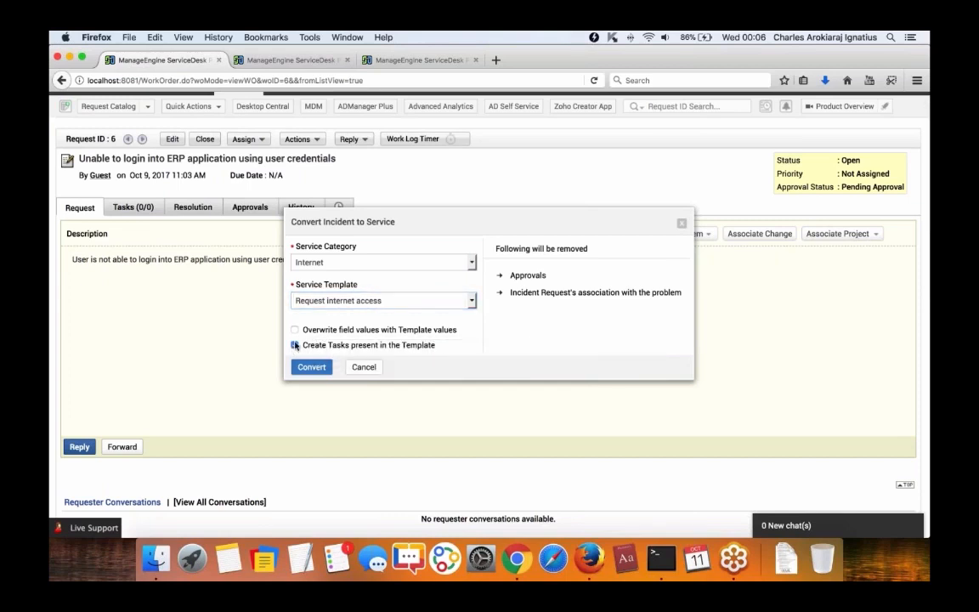
pyautogui.click(294, 330)
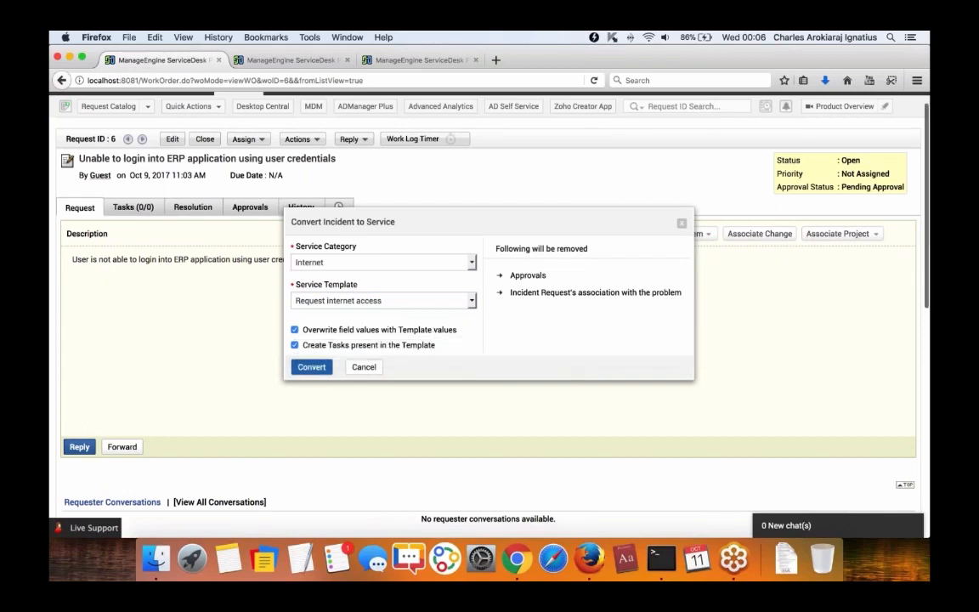
pyautogui.click(312, 368)
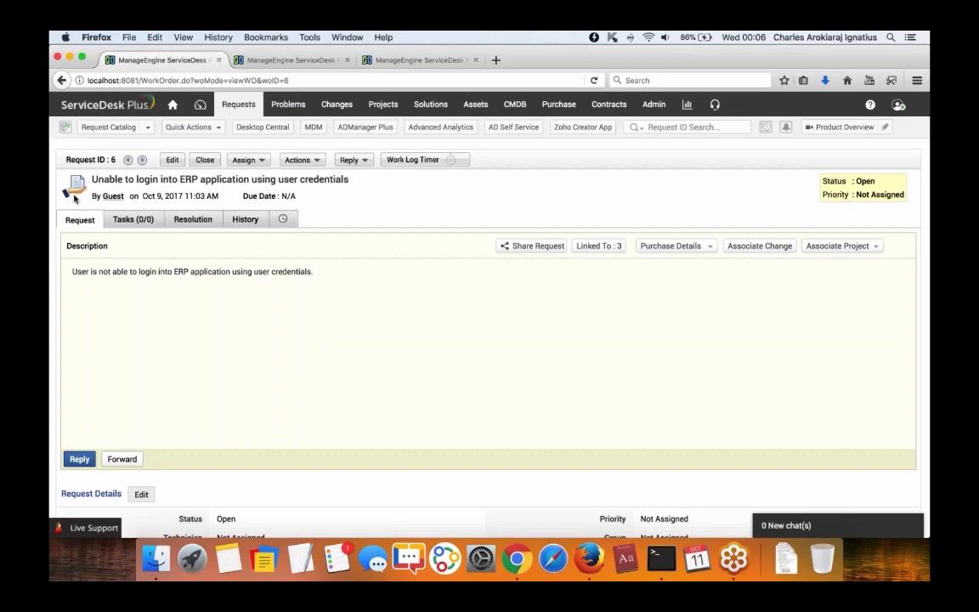
# Open request 11's details from All Requests and return to the list.
pyautogui.click(231, 103)
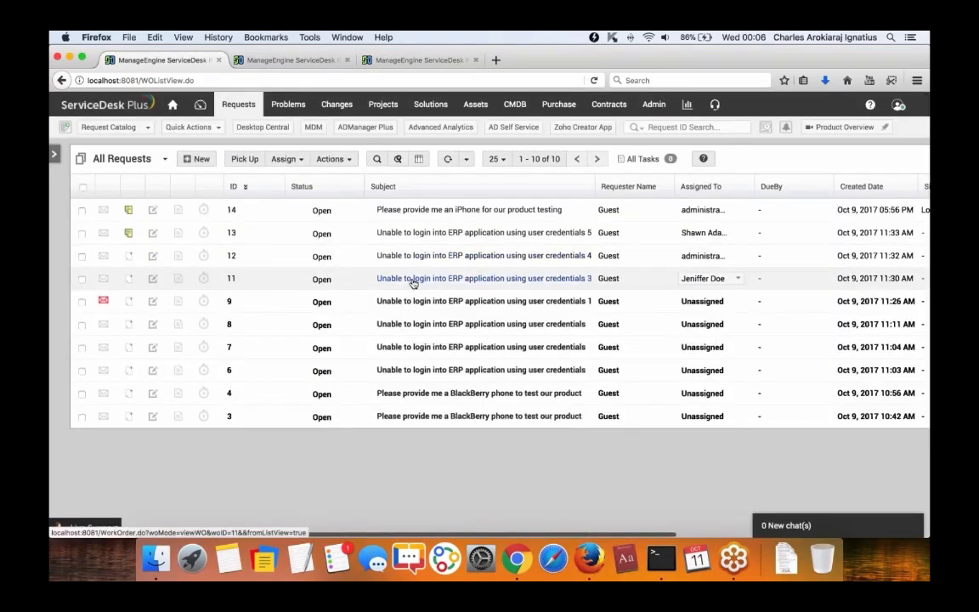
pyautogui.click(411, 279)
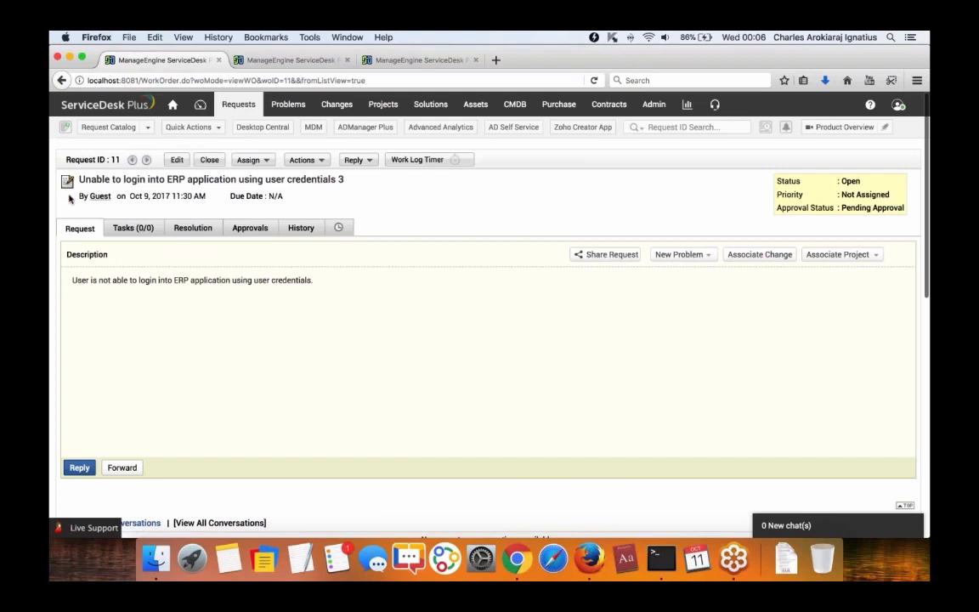
pyautogui.click(238, 104)
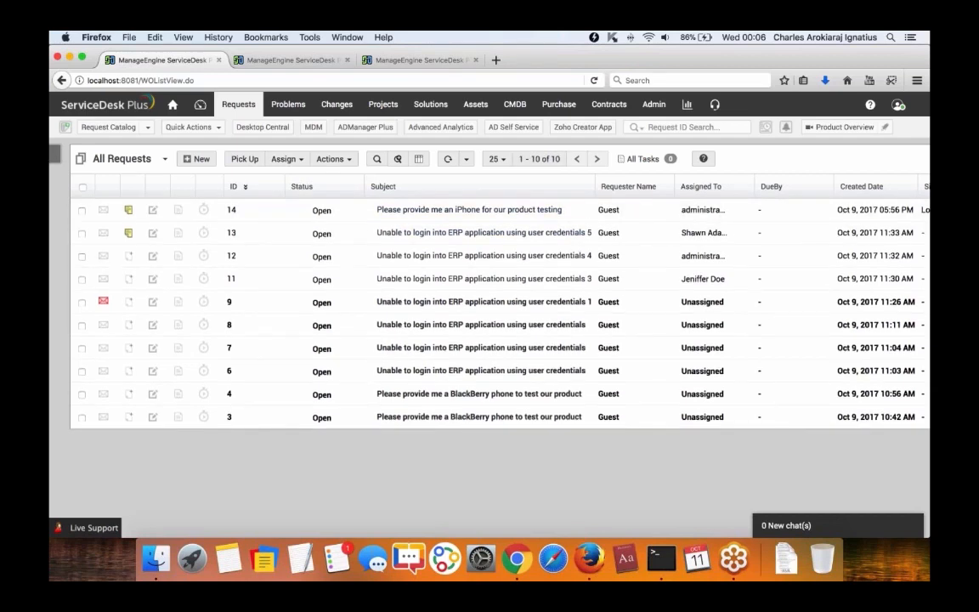
# Show the task panel filtered to Open Tasks, then collapse it.
pyautogui.click(58, 158)
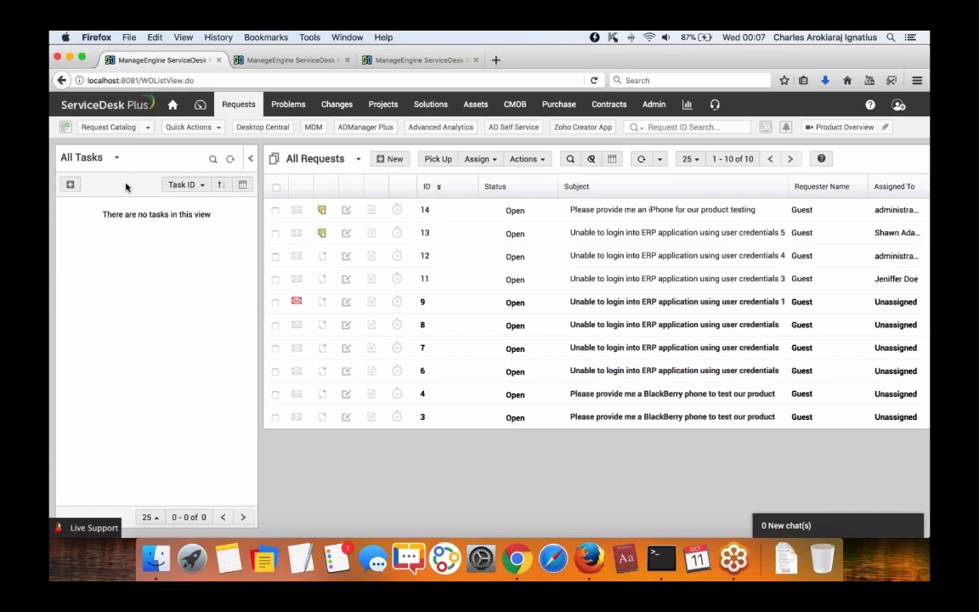
pyautogui.click(116, 157)
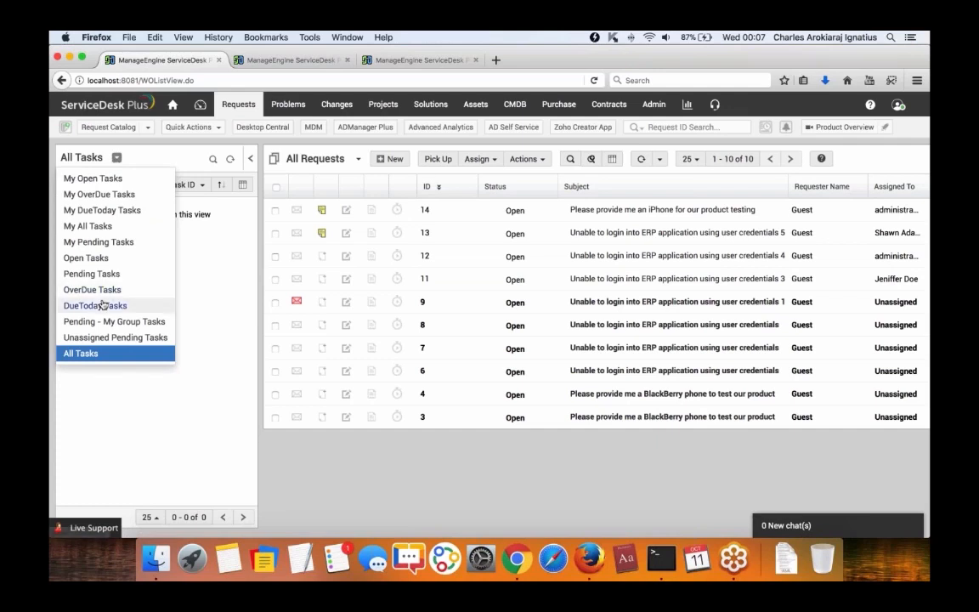
pyautogui.click(116, 257)
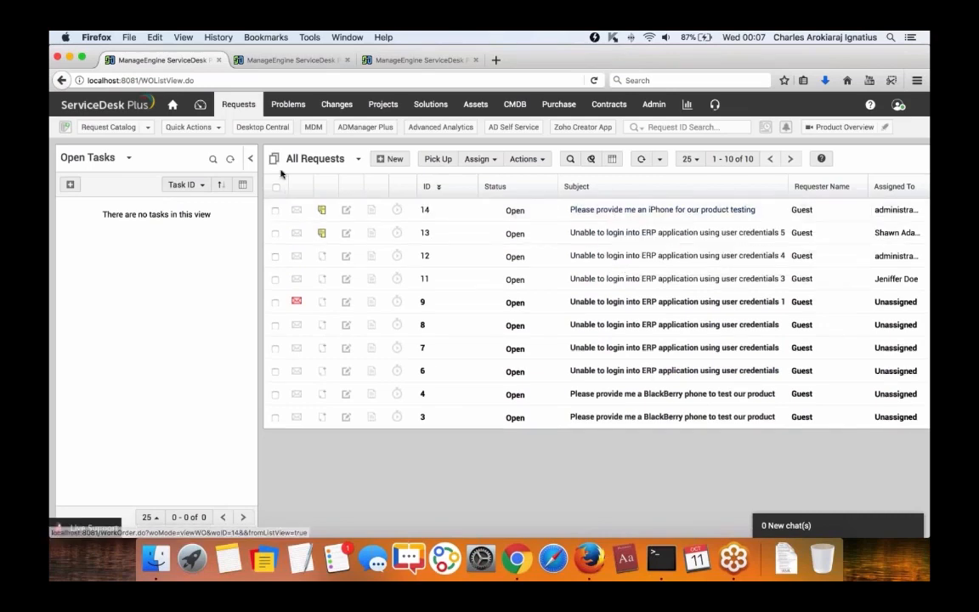
pyautogui.click(249, 158)
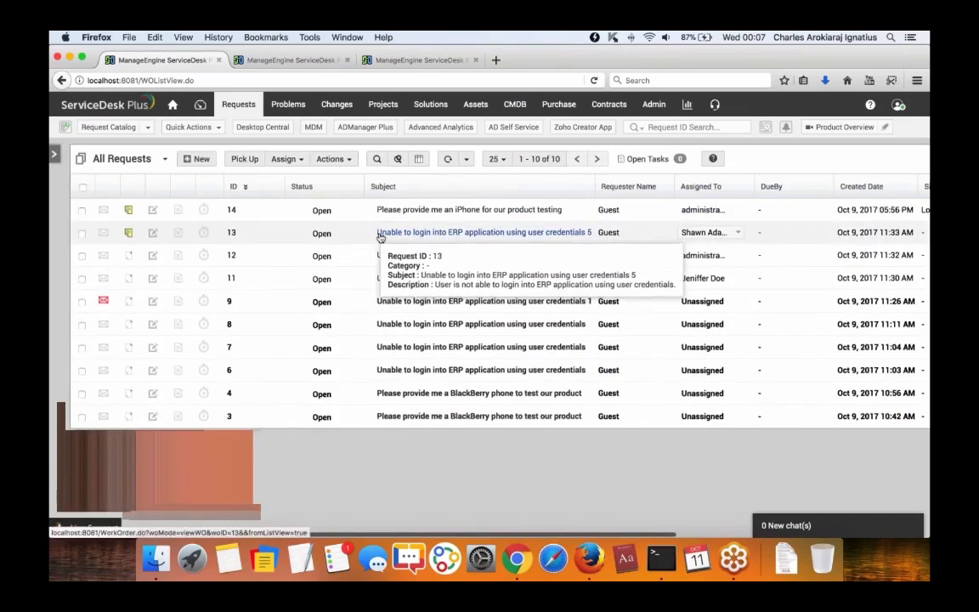
# Assign request 14 to administrator after browsing the Hardware Problems group.
pyautogui.click(710, 210)
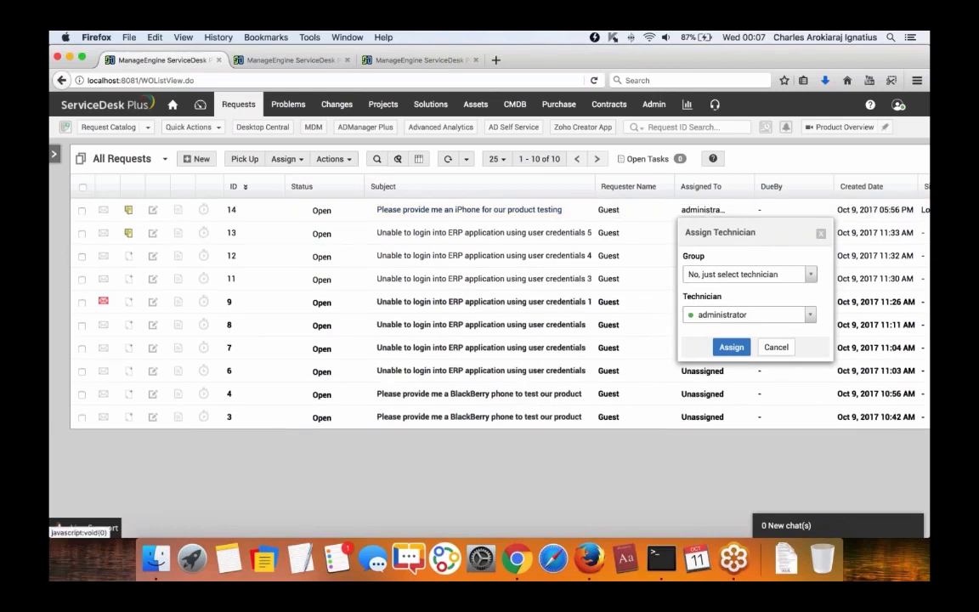
pyautogui.click(749, 275)
pyautogui.click(726, 326)
pyautogui.click(750, 314)
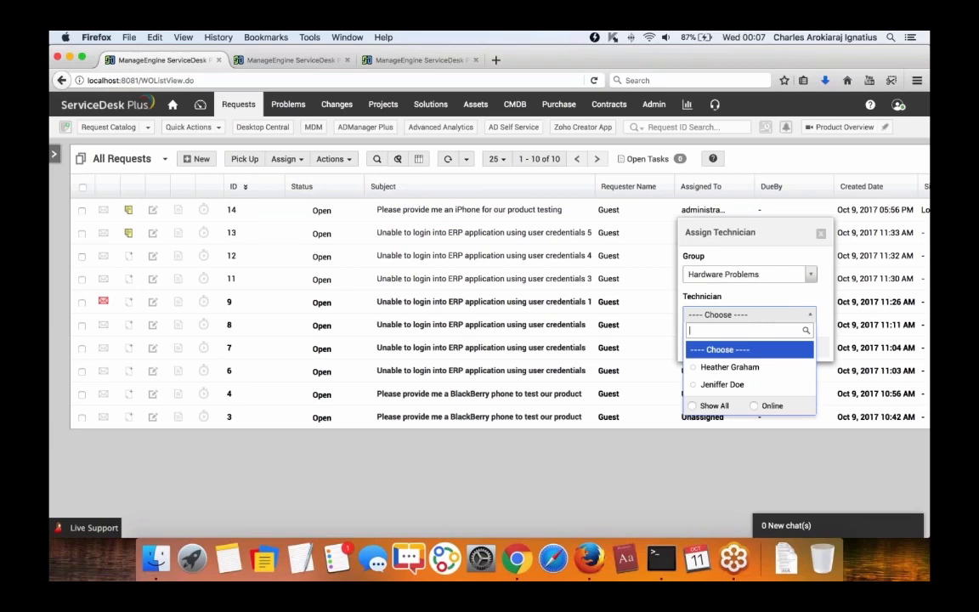
pyautogui.click(718, 349)
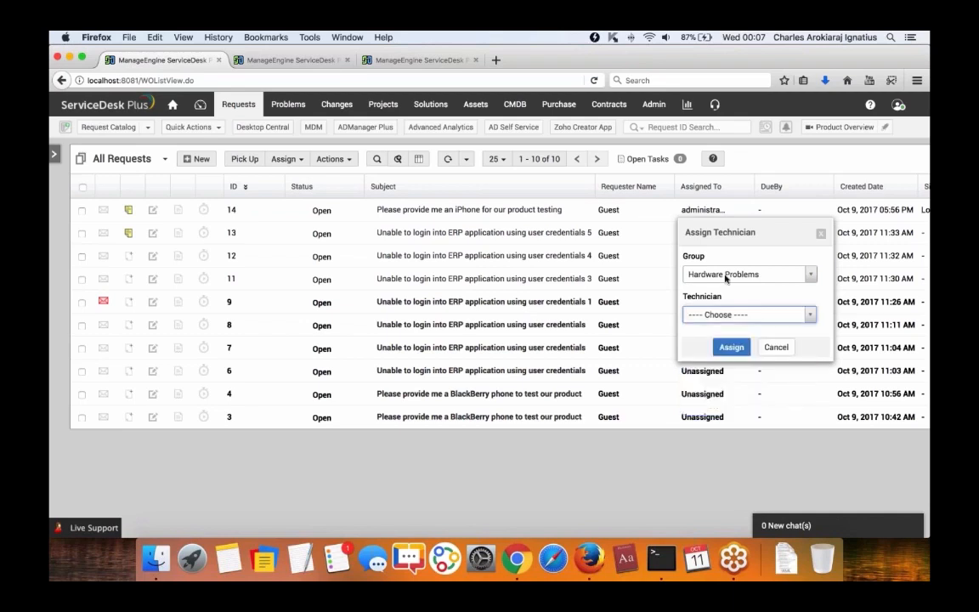
pyautogui.click(726, 273)
pyautogui.click(721, 308)
pyautogui.click(747, 314)
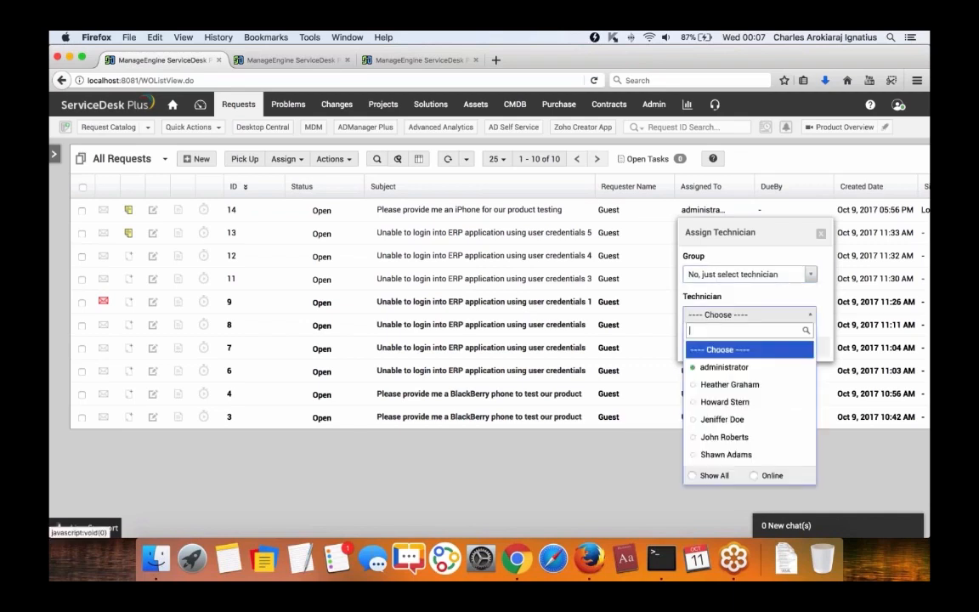
pyautogui.click(725, 366)
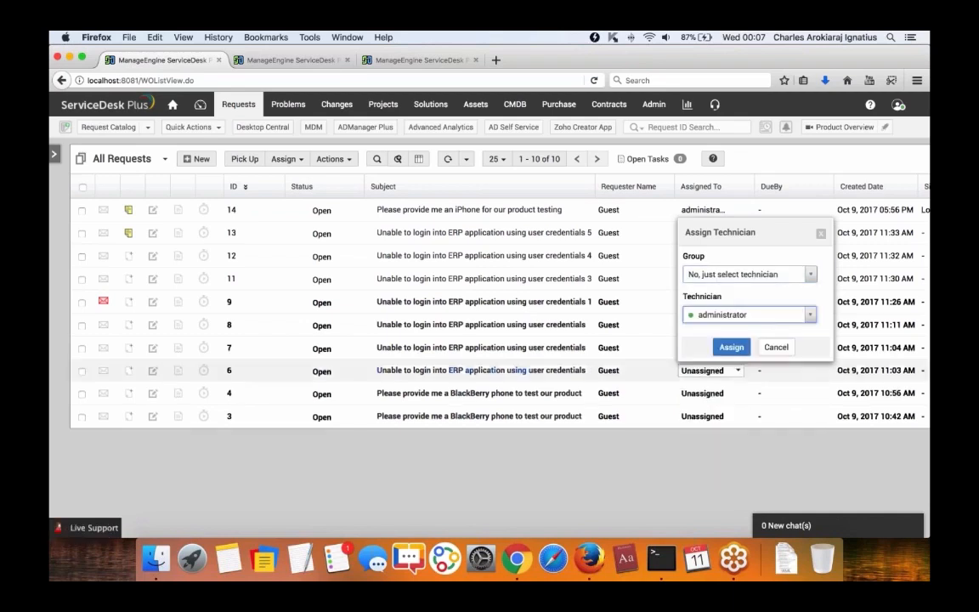
# Filter the technician list to Online technicians, close the popup, and open the account menu.
pyautogui.click(696, 319)
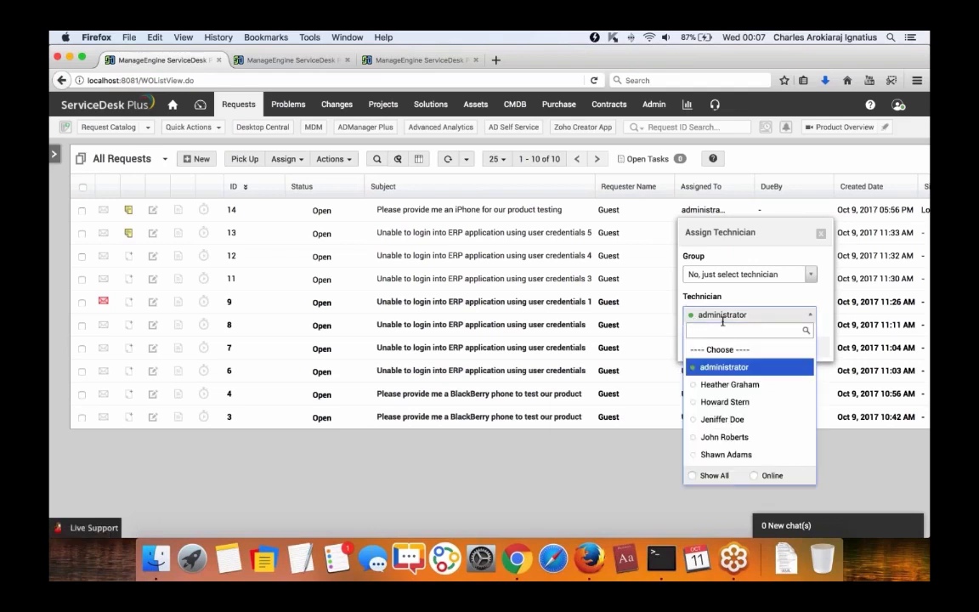
pyautogui.click(754, 475)
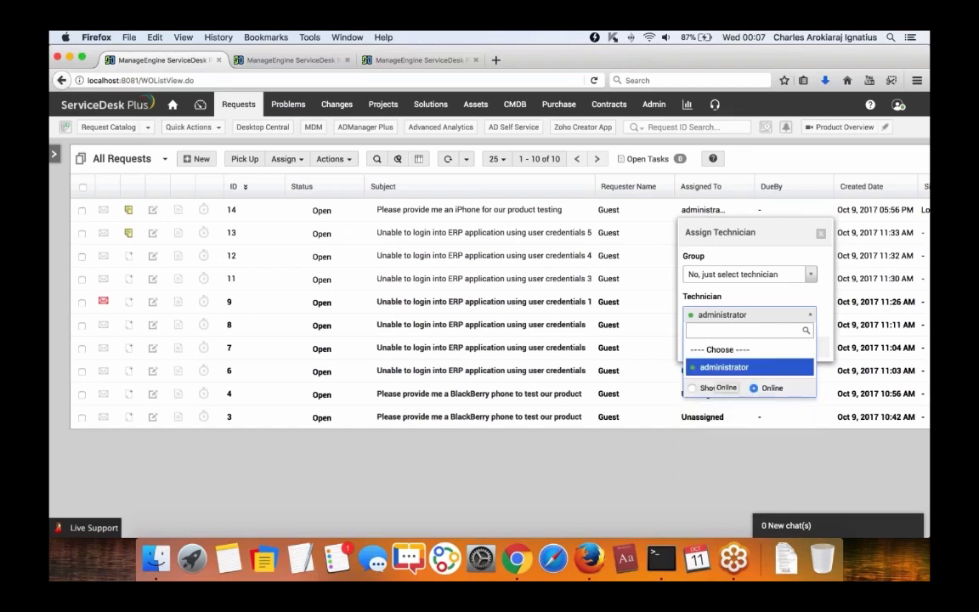
pyautogui.click(724, 243)
pyautogui.click(821, 233)
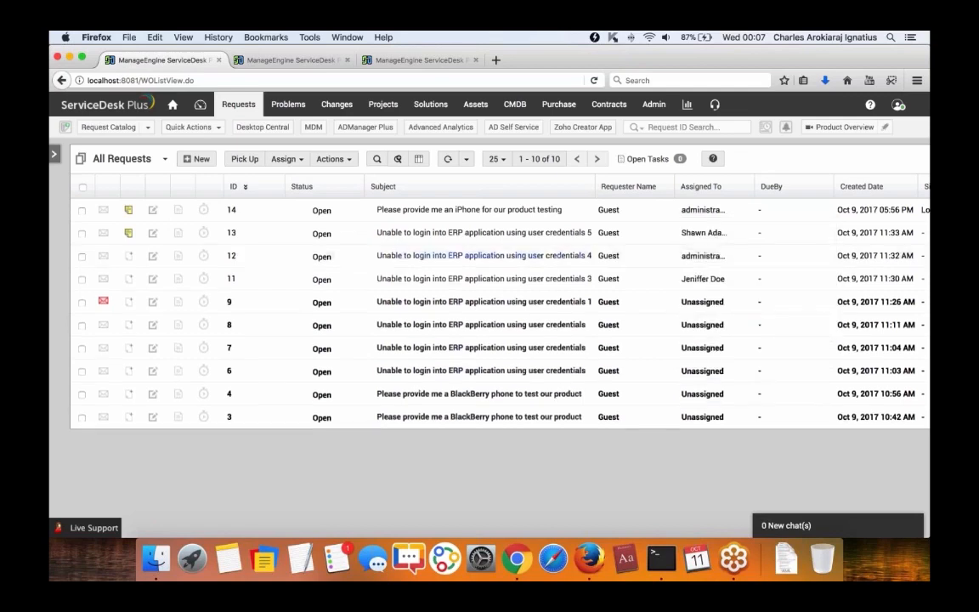
pyautogui.click(897, 104)
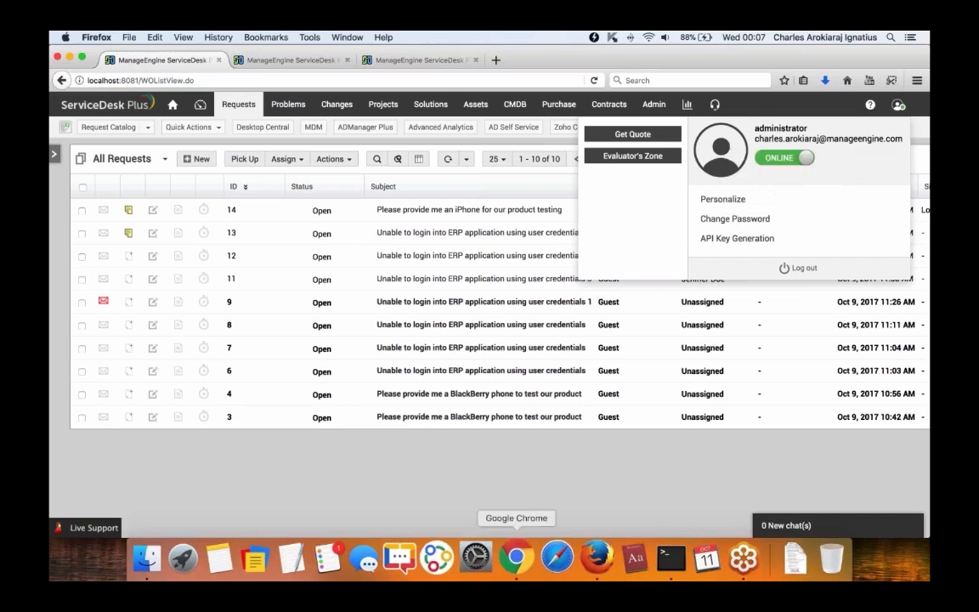
# Dismiss the account menu and open request 12, the ERP login problem.
pyautogui.click(551, 478)
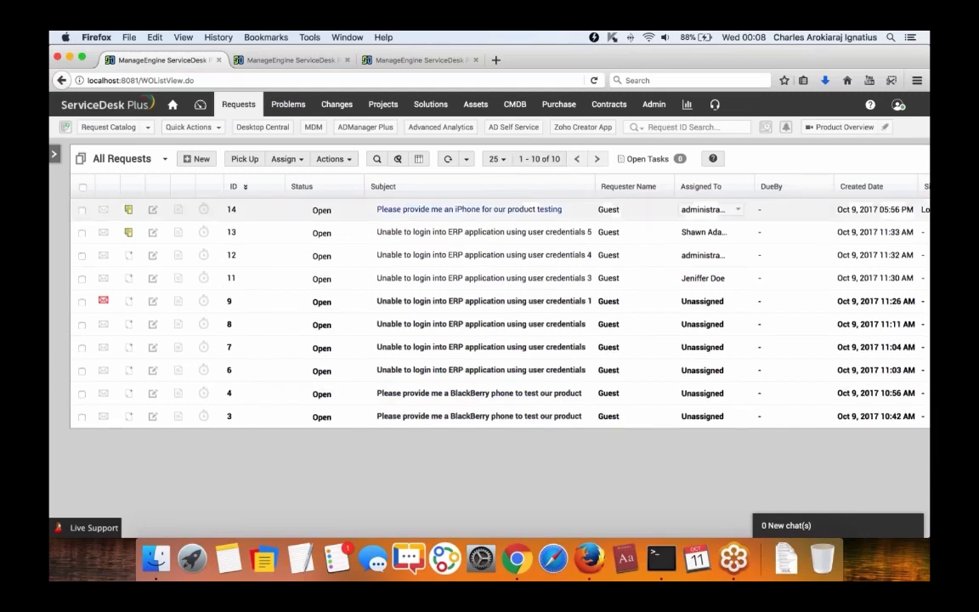
pyautogui.hscroll(5, 544, 301)
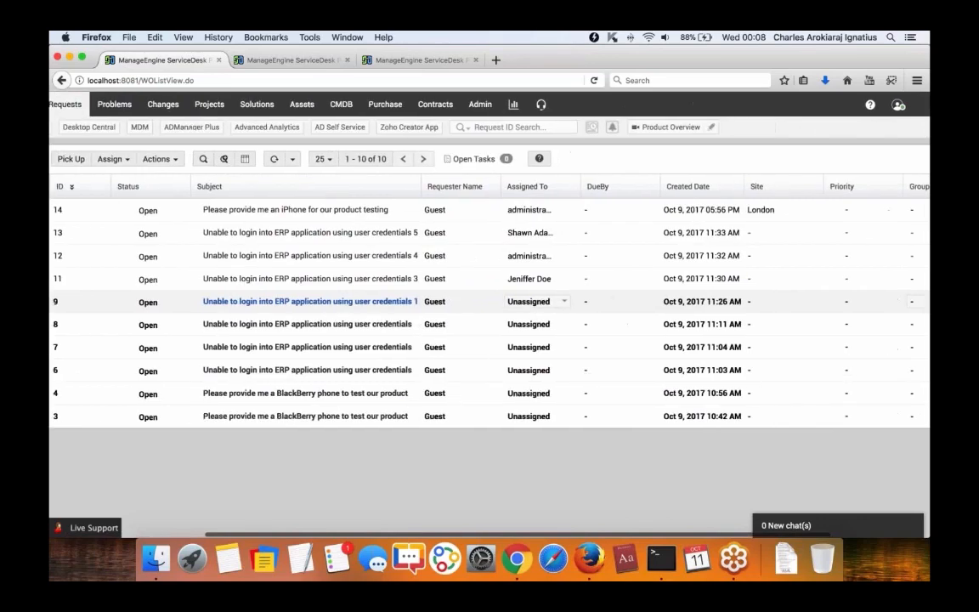
pyautogui.hscroll(-5, 255, 289)
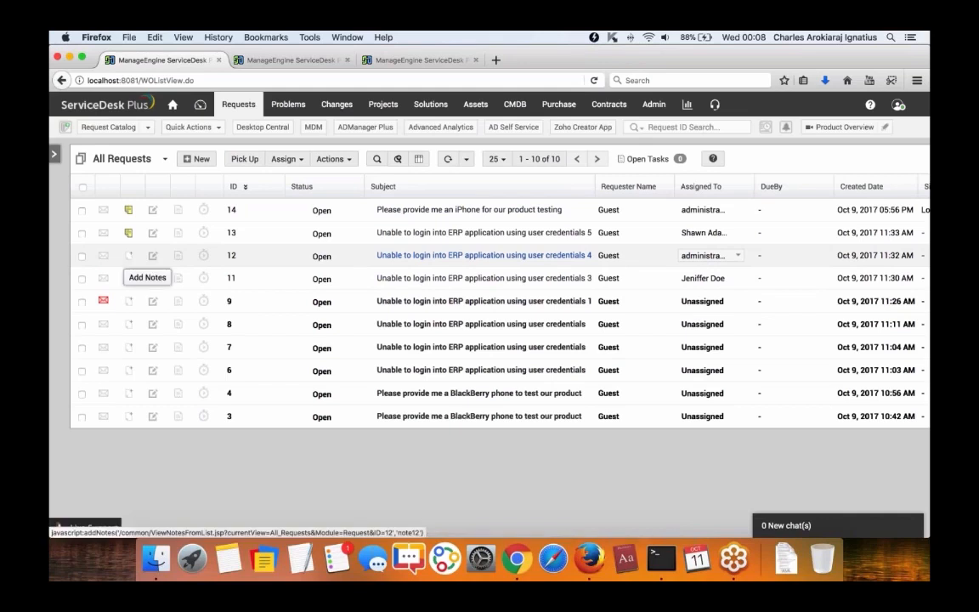
pyautogui.click(409, 255)
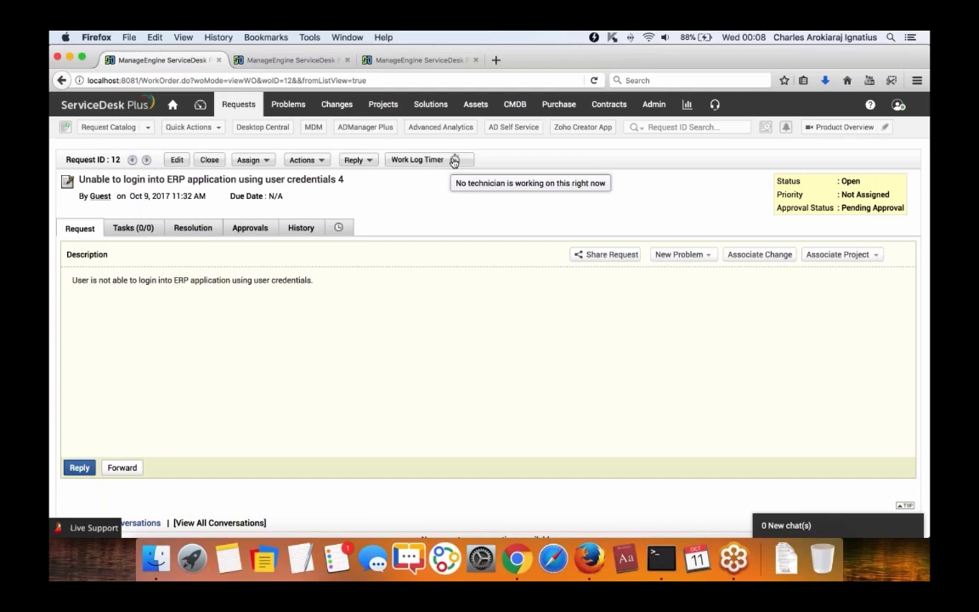
# Start a work log timer on request 12 with the comment 'started to work'.
pyautogui.click(455, 160)
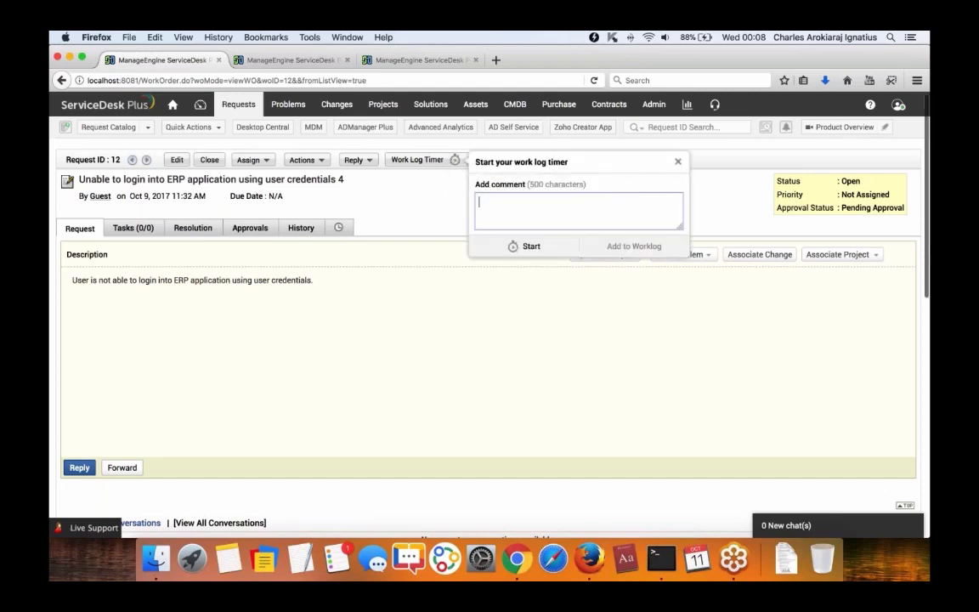
pyautogui.click(529, 202)
pyautogui.write('started tow r')
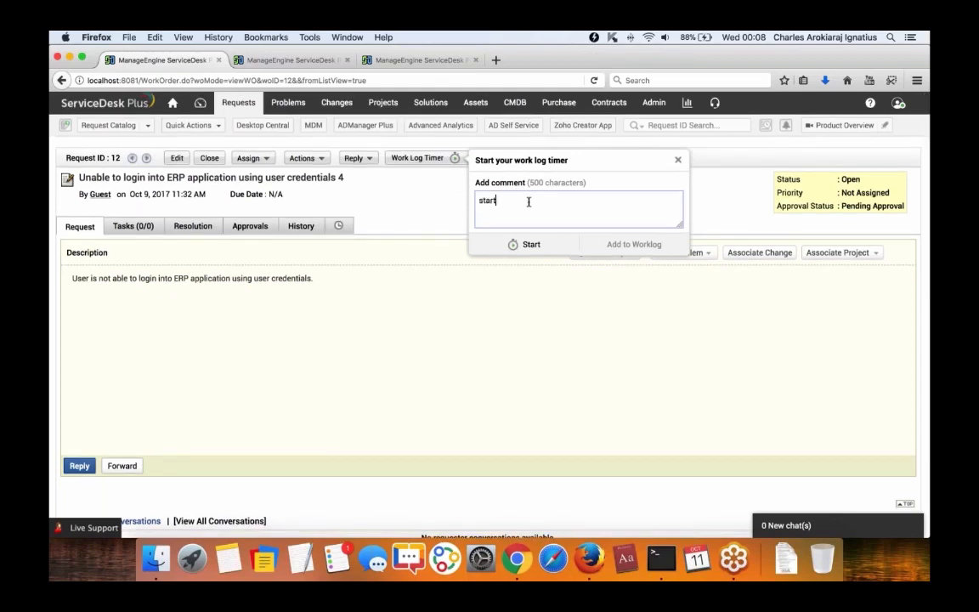
pyautogui.press('BackSpace')
pyautogui.press('BackSpace')
pyautogui.press('BackSpace')
pyautogui.write('work')
pyautogui.click(526, 244)
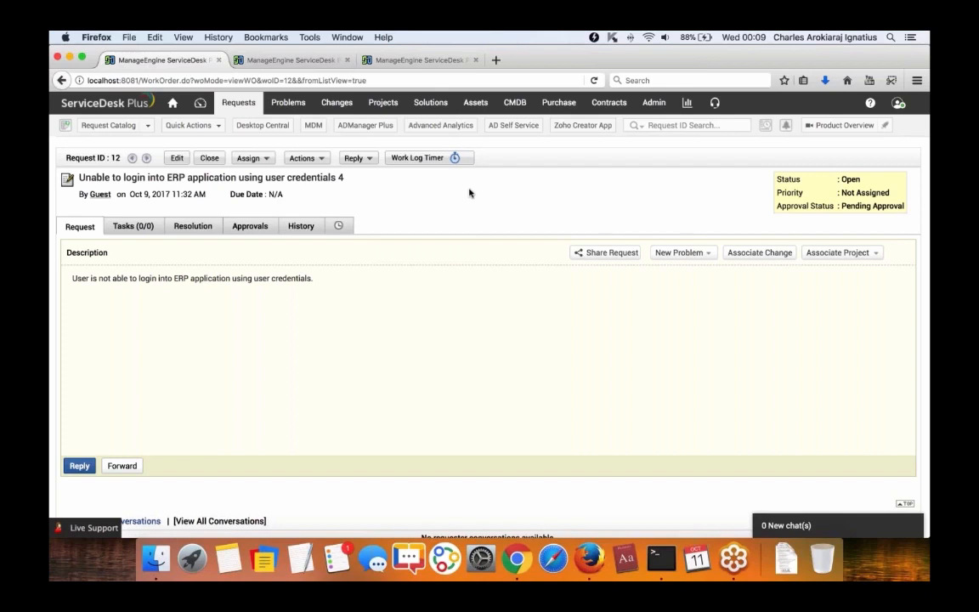
# Return to All Requests, recheck request 12's details, and go back to the list.
pyautogui.click(241, 102)
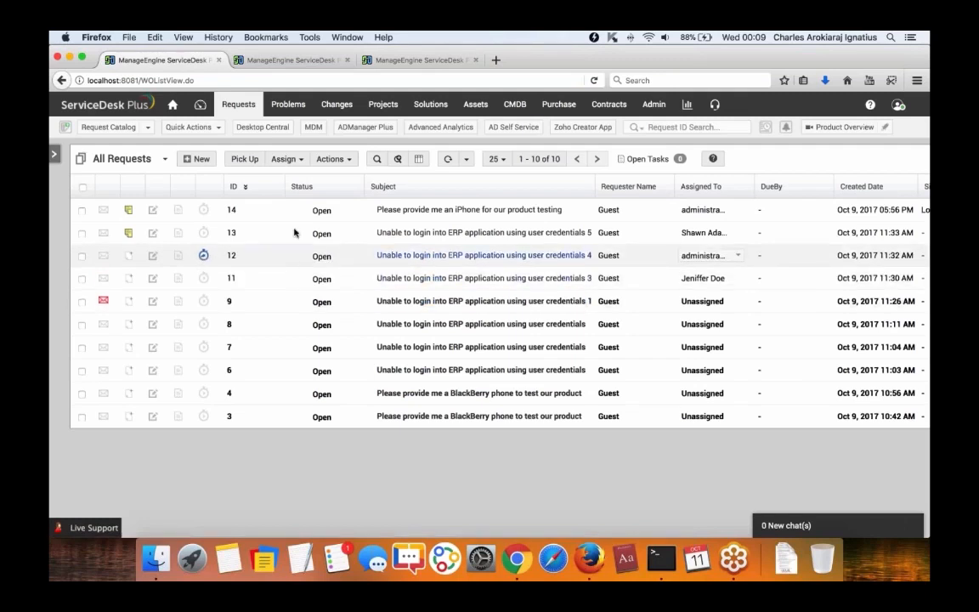
pyautogui.click(400, 255)
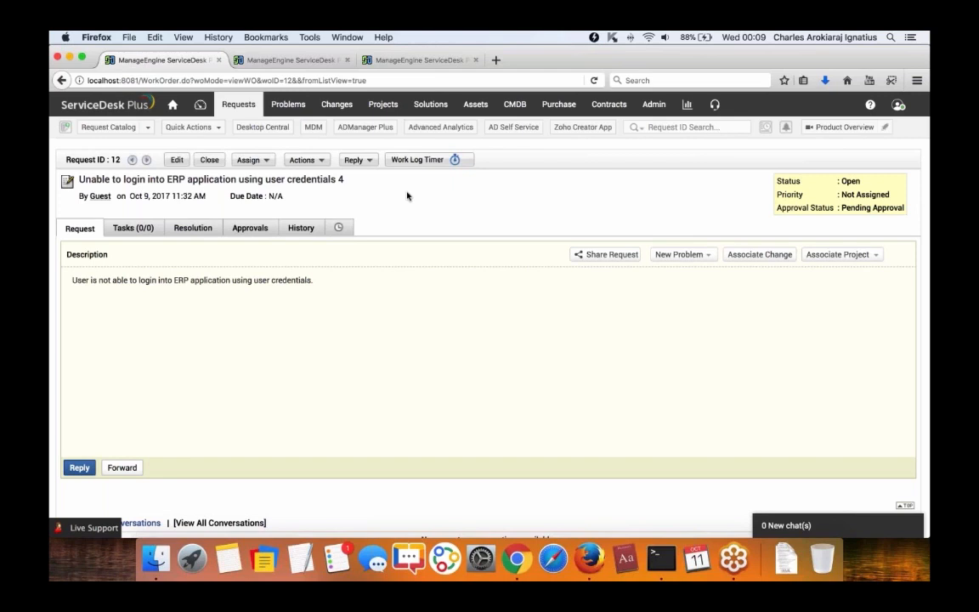
pyautogui.click(245, 107)
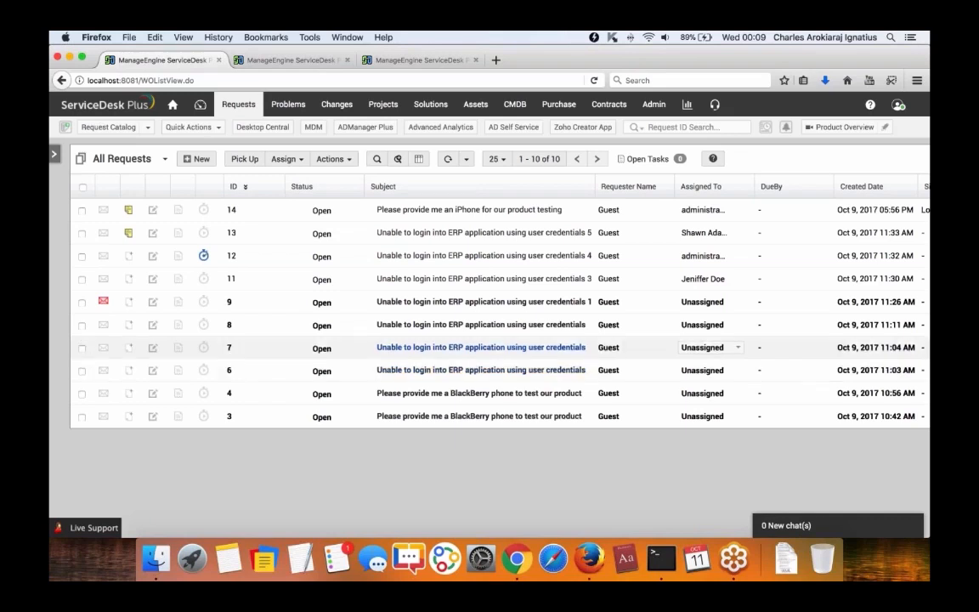
pyautogui.moveTo(459, 396)
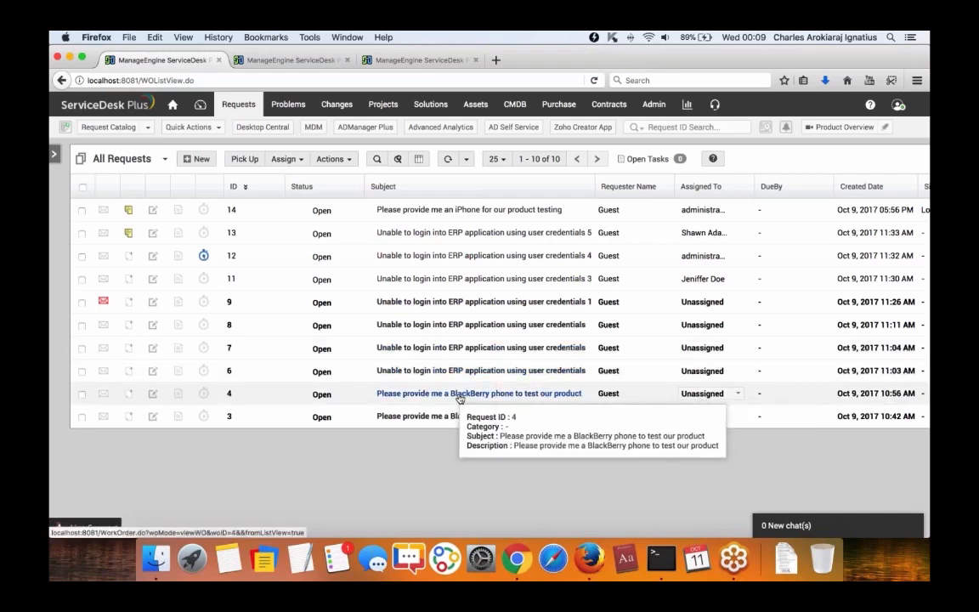
# Select requests 7, 8 and 9 and link them with the comment 'same issue'.
pyautogui.click(82, 326)
pyautogui.click(81, 349)
pyautogui.click(330, 161)
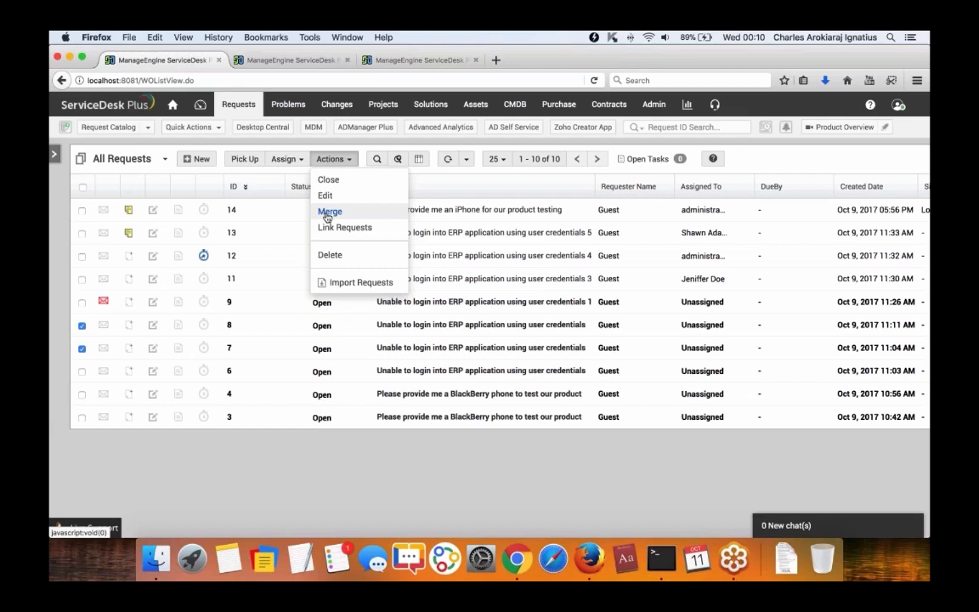
pyautogui.hscroll(1, 328, 227)
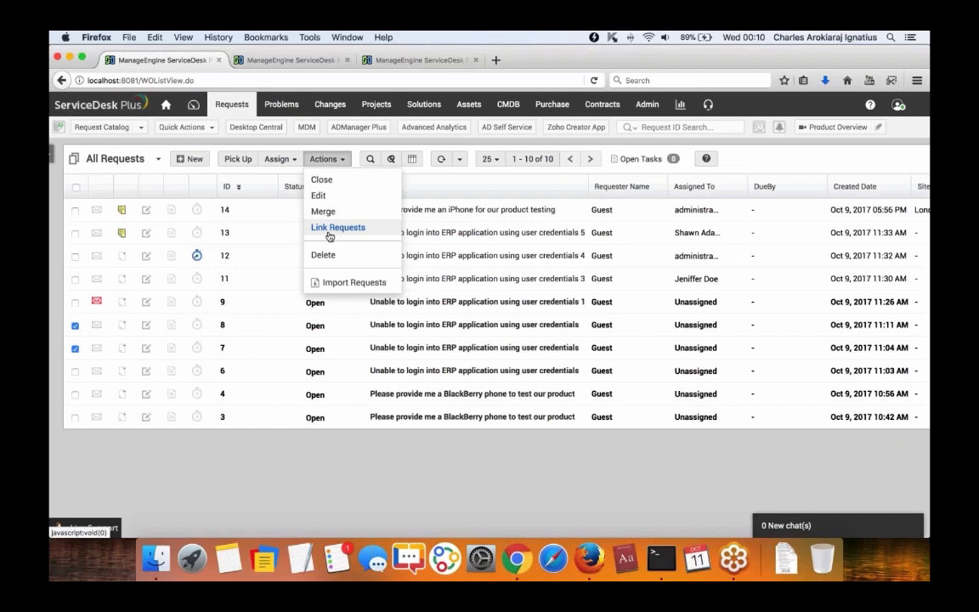
pyautogui.click(73, 306)
pyautogui.click(75, 303)
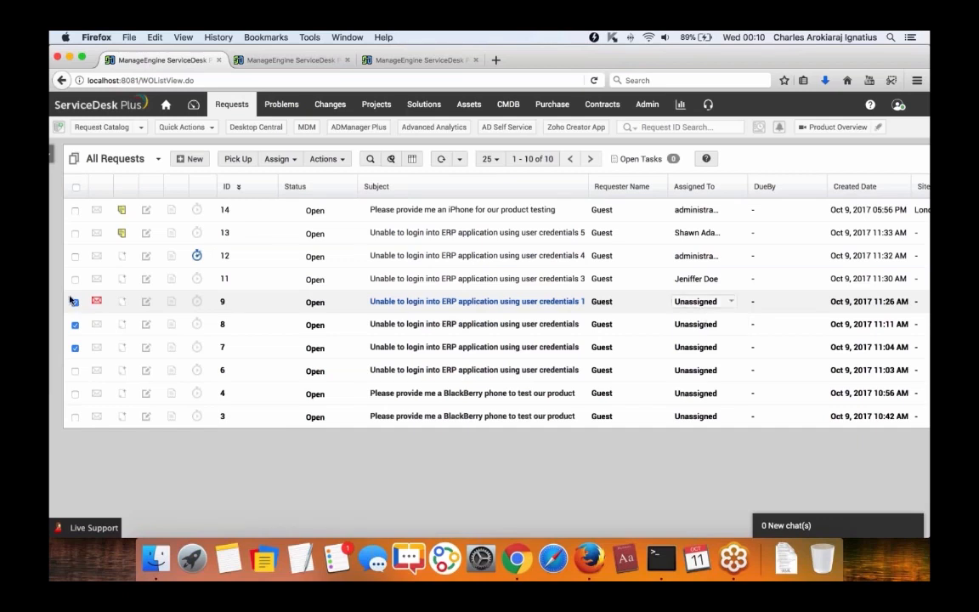
pyautogui.click(323, 159)
pyautogui.click(331, 227)
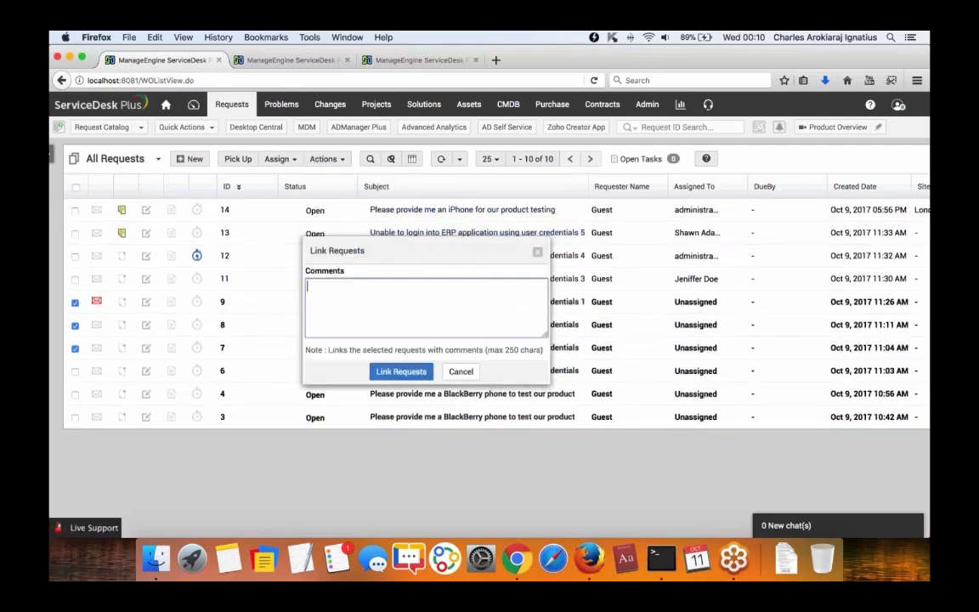
pyautogui.write('same issue')
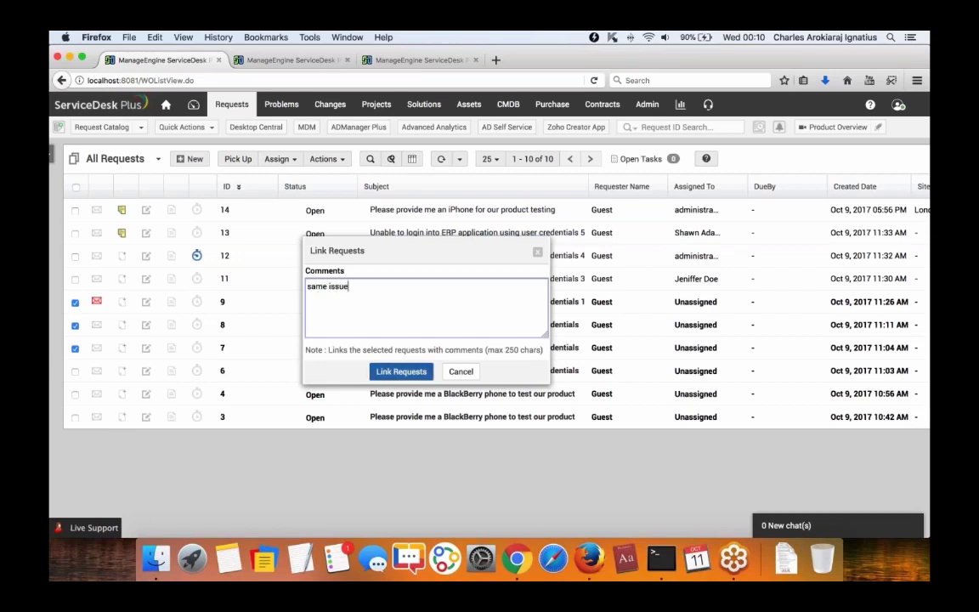
pyautogui.click(401, 372)
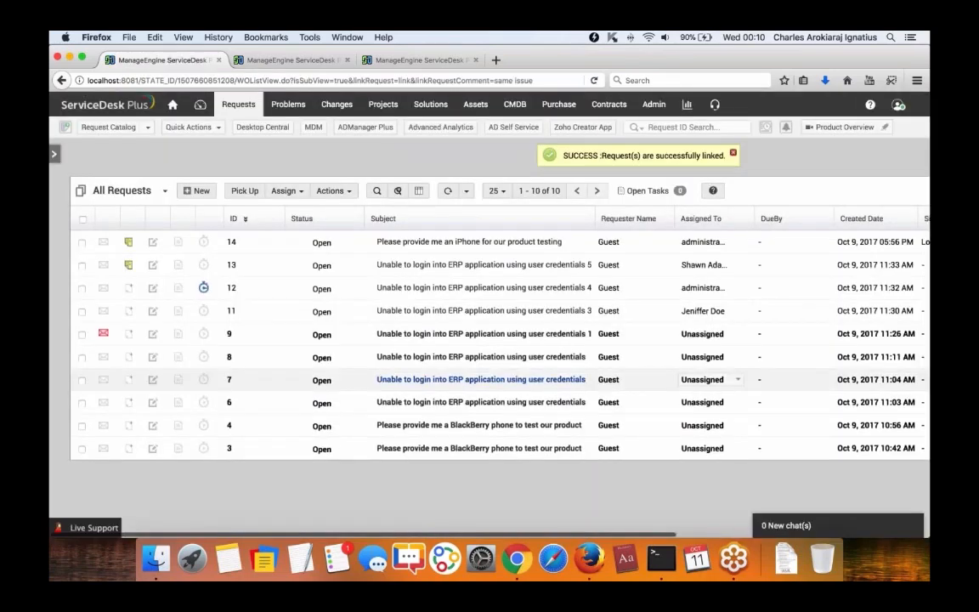
# Open request 7 and follow its 'Linked To: 3' link to request 3.
pyautogui.click(387, 383)
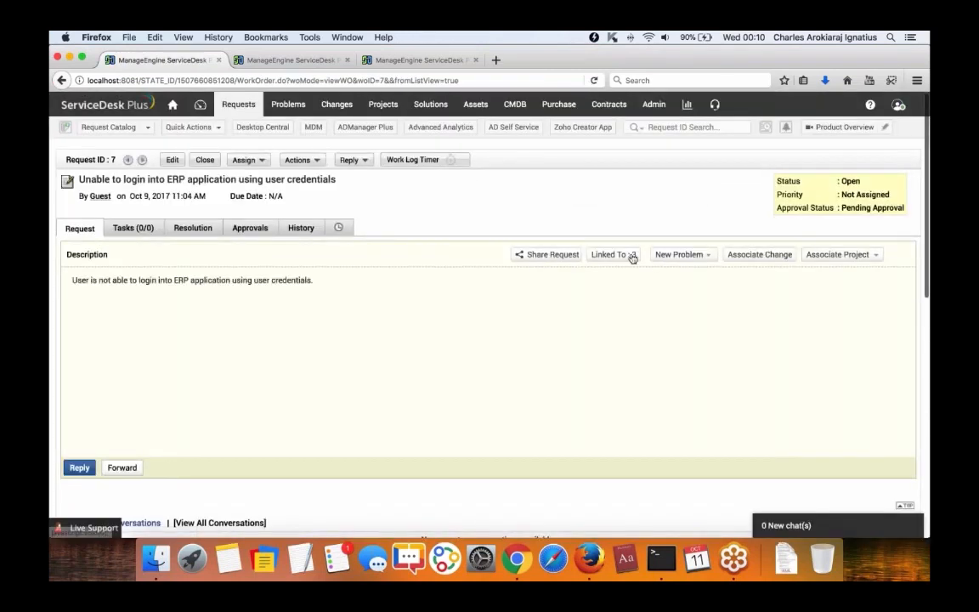
pyautogui.click(629, 256)
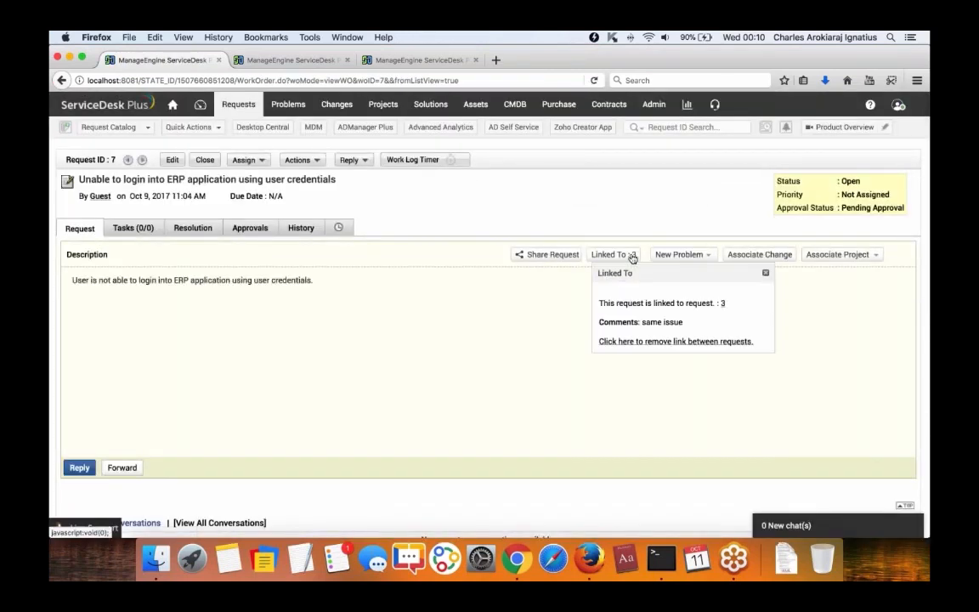
pyautogui.click(722, 304)
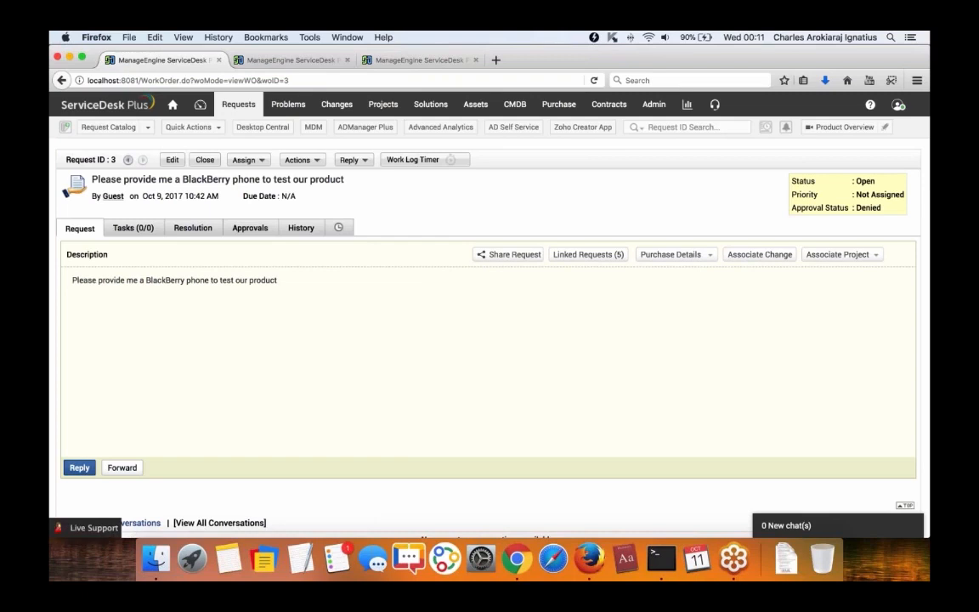
# Begin a note on request 3 applied to all linked requests, then cancel it.
pyautogui.click(298, 161)
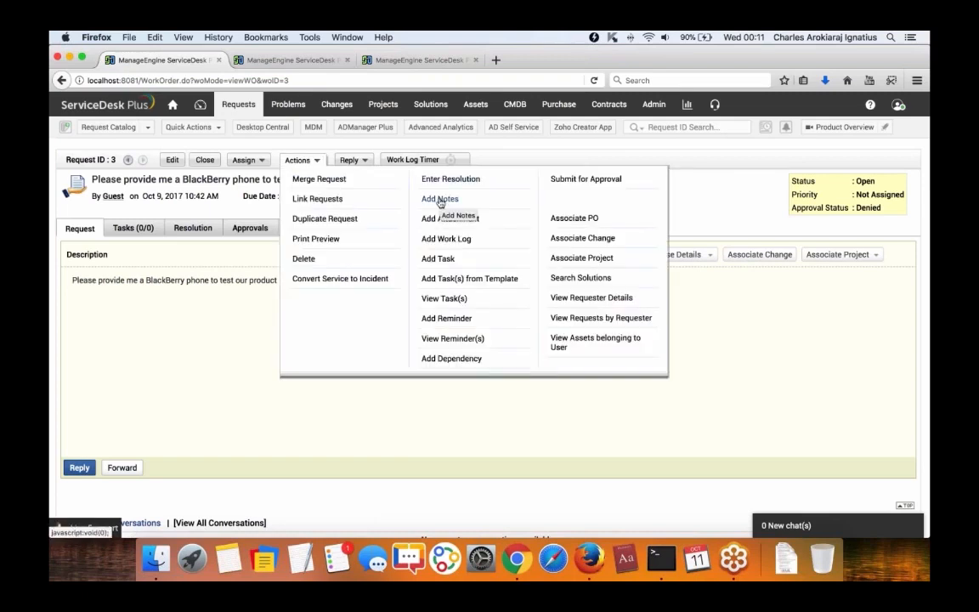
pyautogui.scroll(-1, 437, 192)
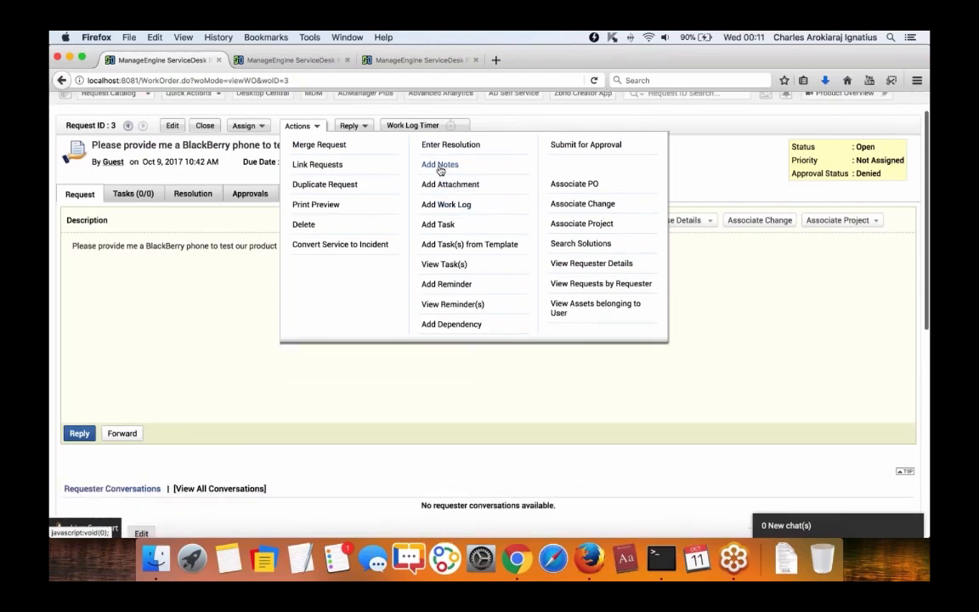
pyautogui.click(437, 165)
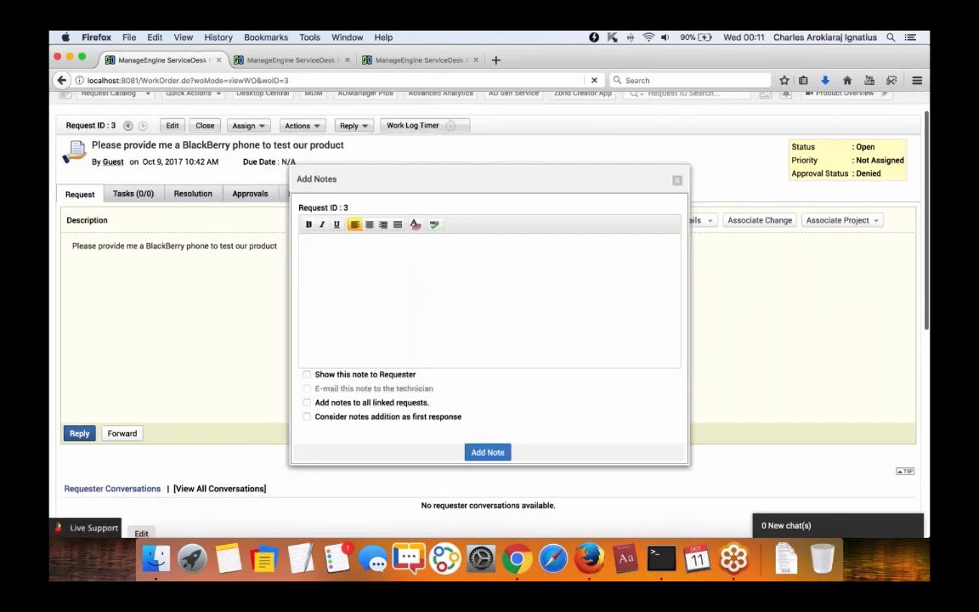
pyautogui.click(306, 403)
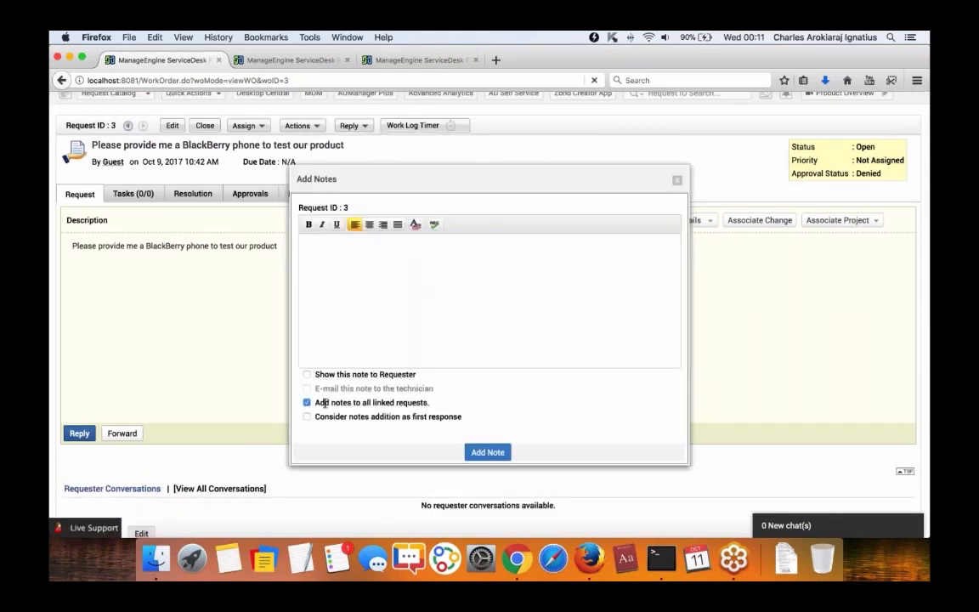
pyautogui.moveTo(322, 402); pyautogui.dragTo(429, 403)
pyautogui.press('Escape')
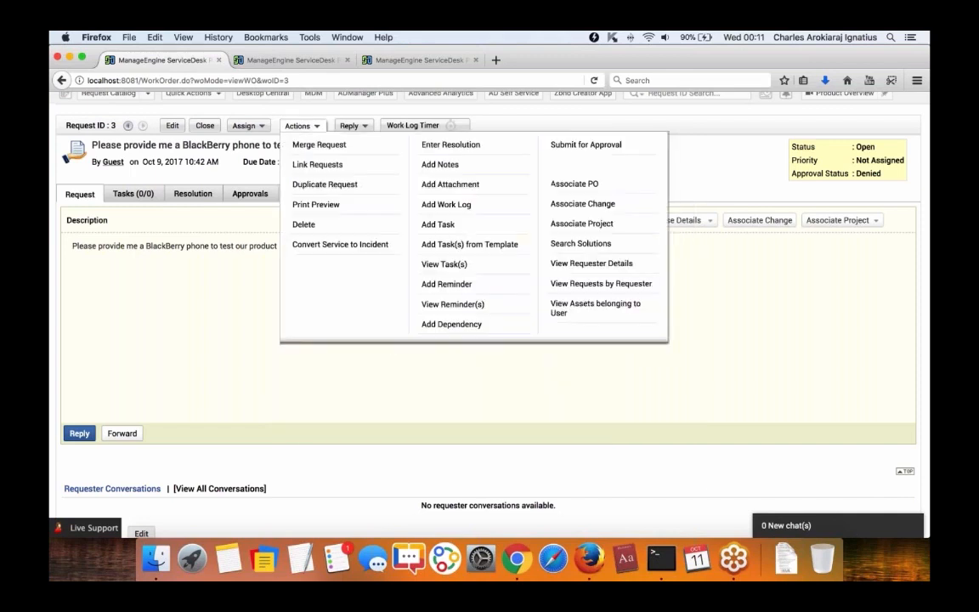
# In request 3's resolution editor, tick 'Add resolution to all linked requests'.
pyautogui.click(193, 193)
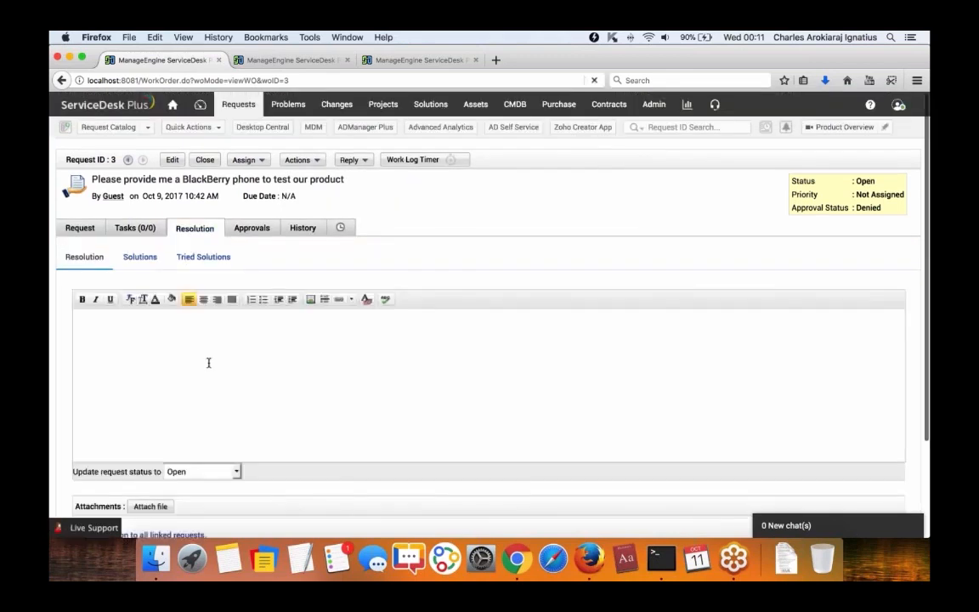
pyautogui.scroll(-3, 208, 363)
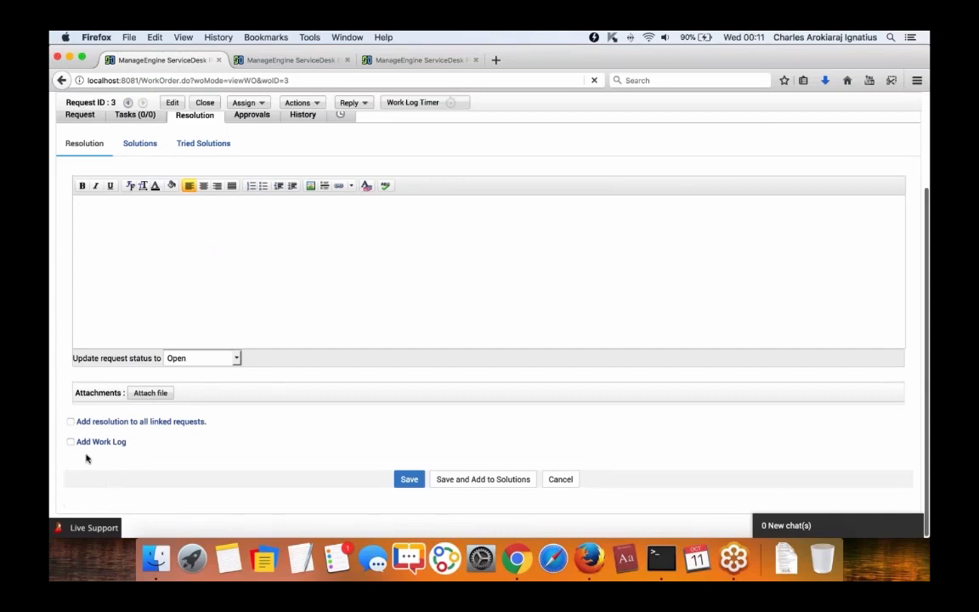
pyautogui.click(71, 422)
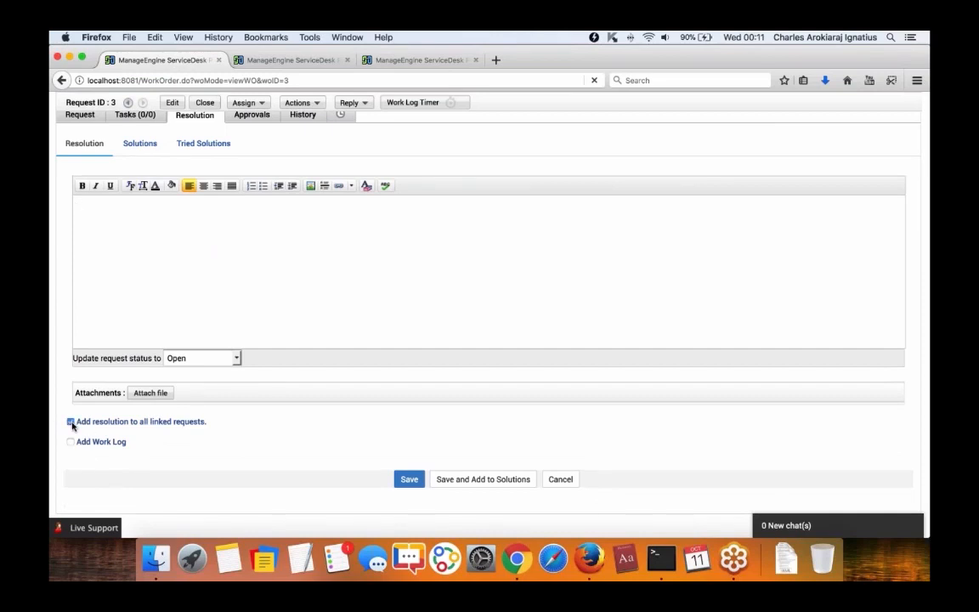
pyautogui.scroll(3, 134, 415)
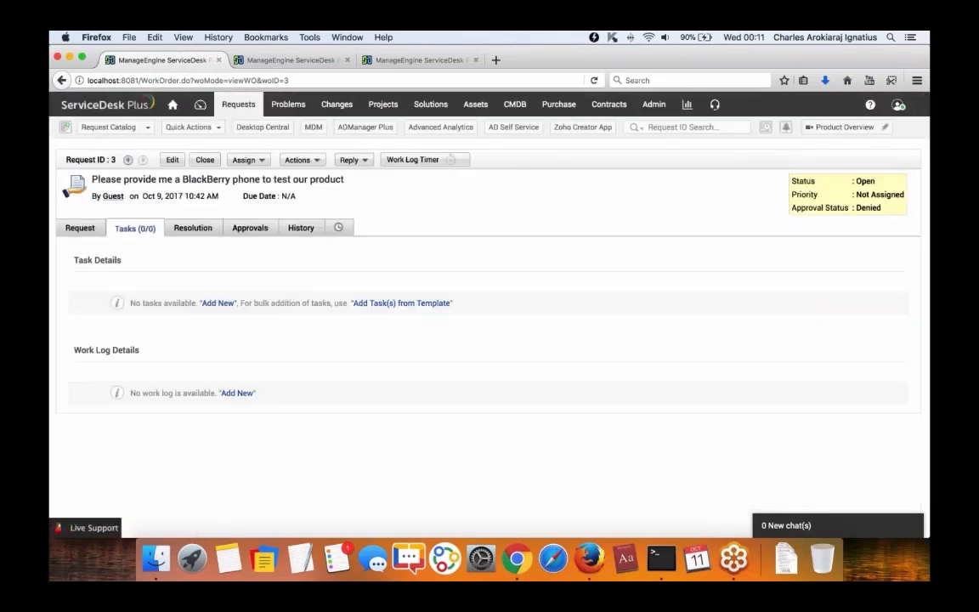
# Start a new work log on request 3 with 'Add work log to all linked requests' ticked, then return to All Requests.
pyautogui.click(237, 393)
pyautogui.scroll(-4, 237, 394)
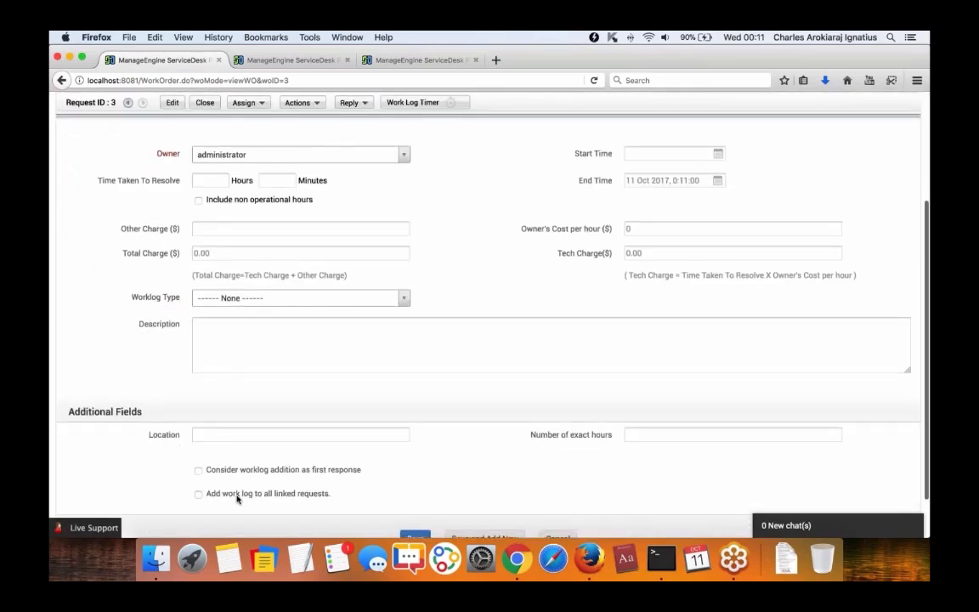
pyautogui.click(199, 494)
pyautogui.scroll(4, 219, 466)
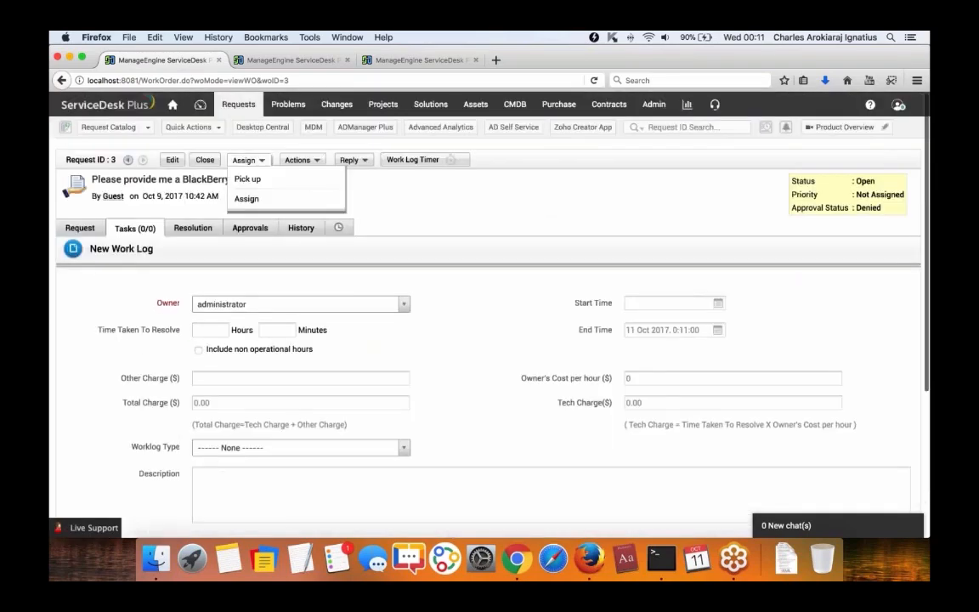
pyautogui.click(236, 105)
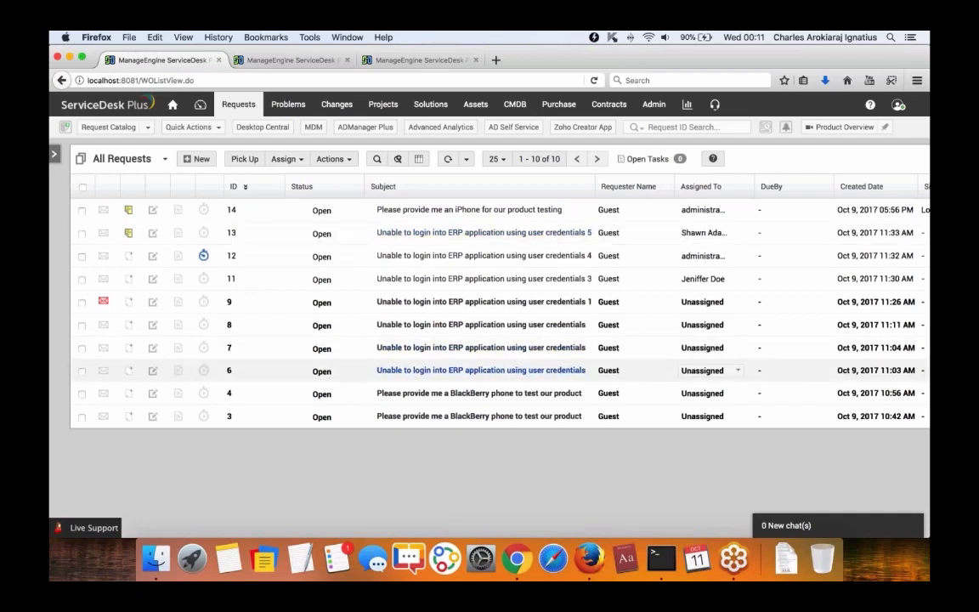
# Stop request 12's running timer and save it as a 'started to work' worklog.
pyautogui.click(204, 255)
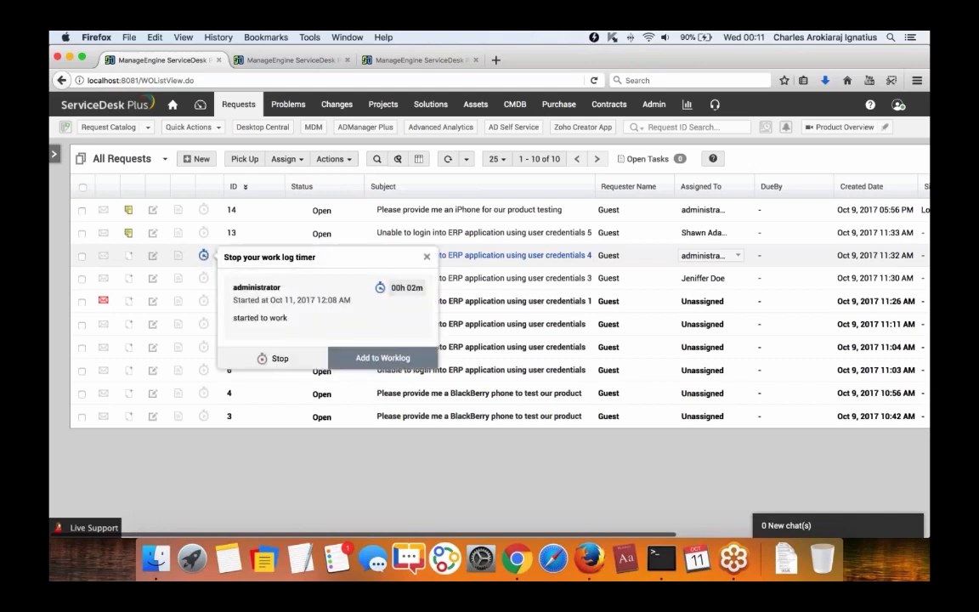
pyautogui.click(371, 358)
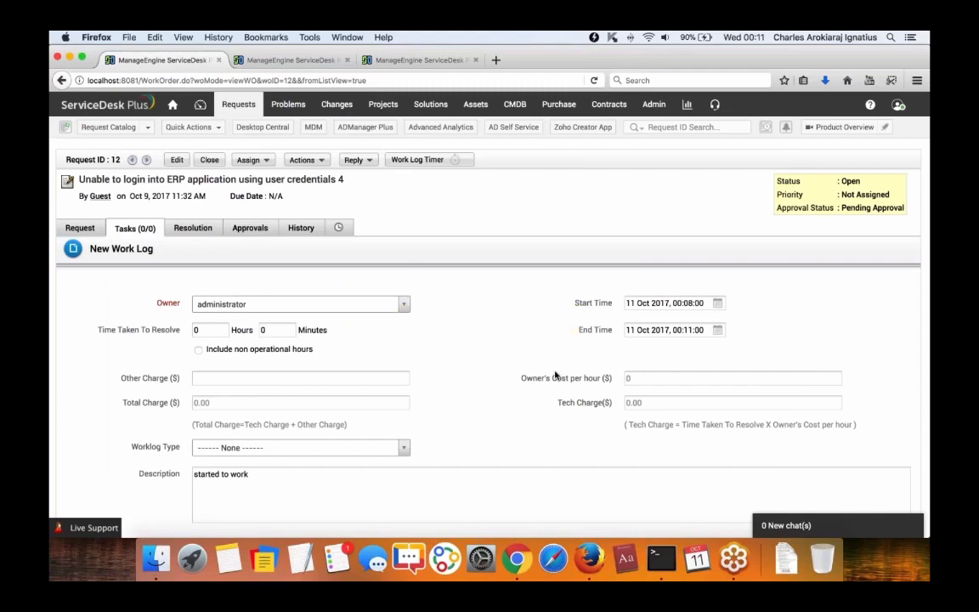
pyautogui.scroll(-3, 308, 371)
pyautogui.scroll(-2, 488, 314)
pyautogui.click(250, 303)
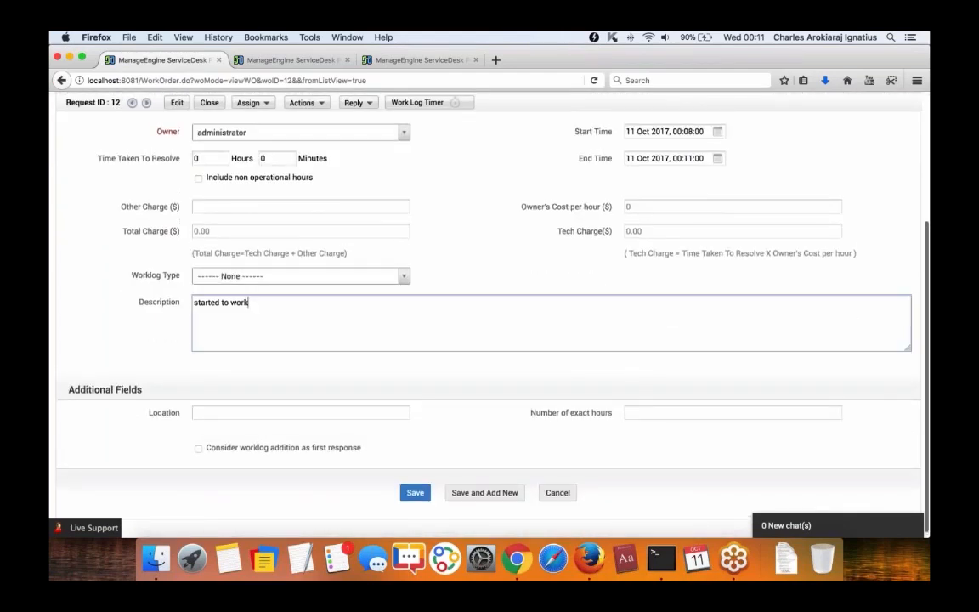
pyautogui.click(415, 493)
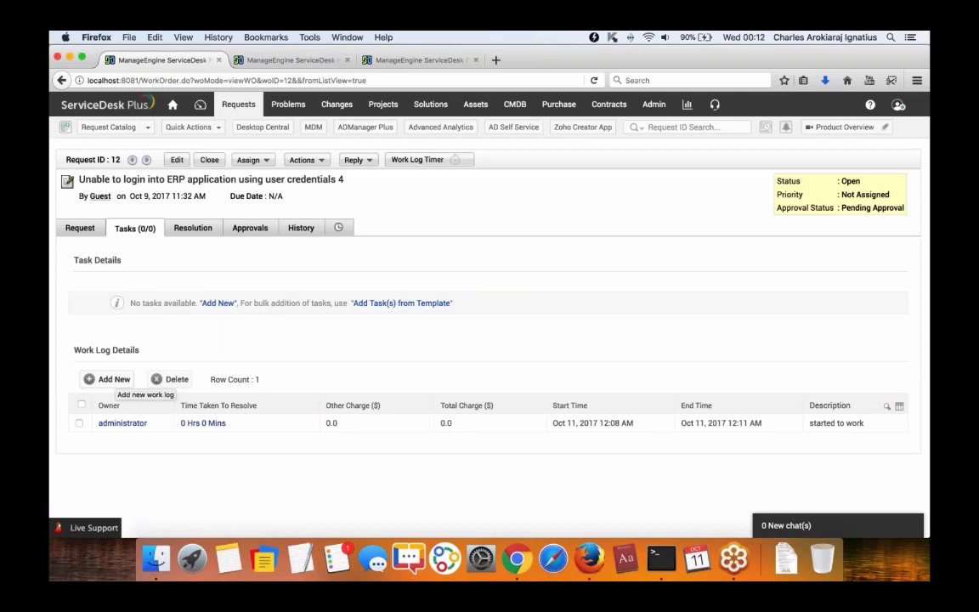
# Begin another new work log, then switch to the Admin Settings page.
pyautogui.click(111, 379)
pyautogui.scroll(-3, 522, 278)
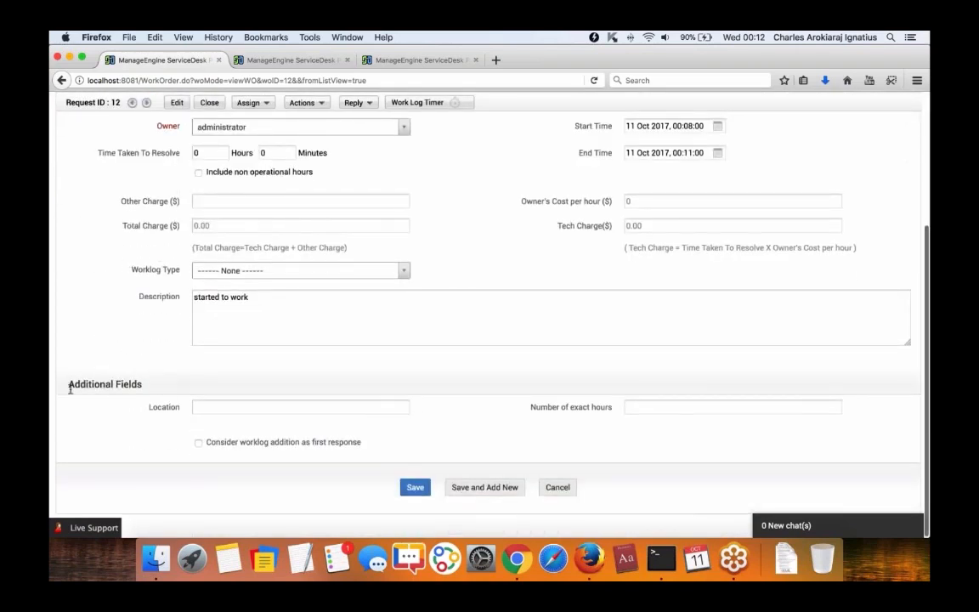
pyautogui.moveTo(65, 384); pyautogui.dragTo(143, 384)
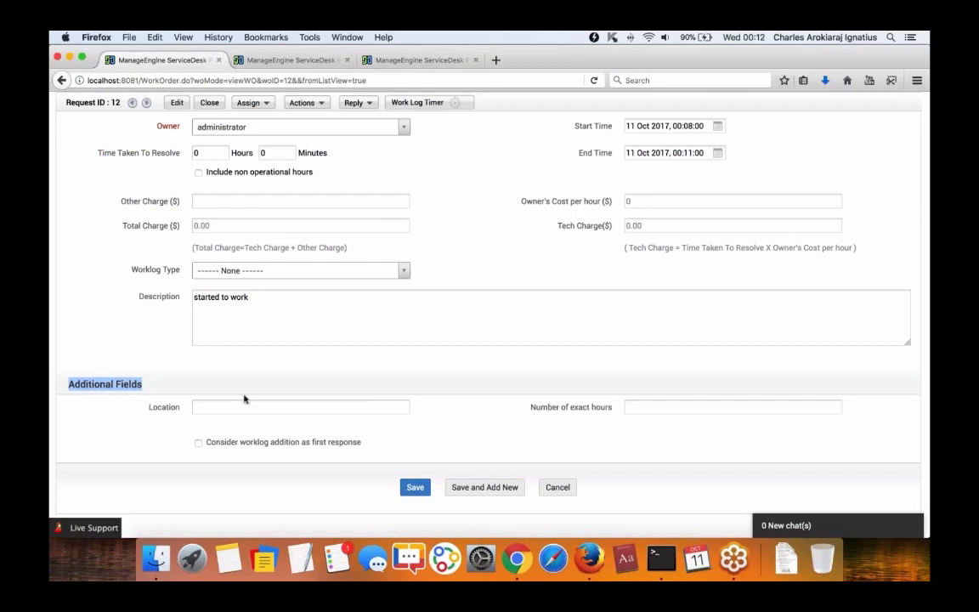
pyautogui.click(235, 56)
pyautogui.scroll(4, 283, 128)
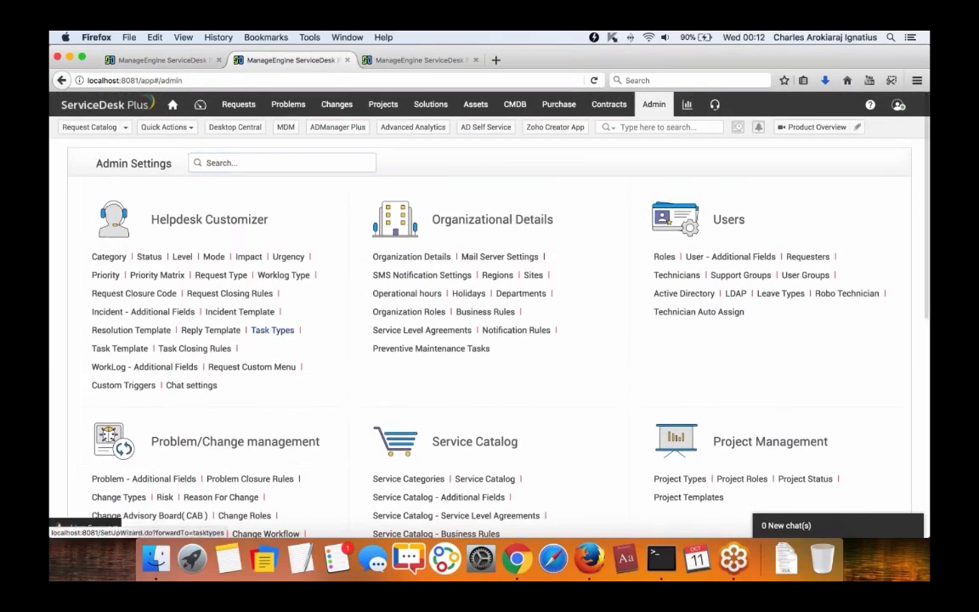
pyautogui.scroll(-1, 180, 365)
pyautogui.click(105, 352)
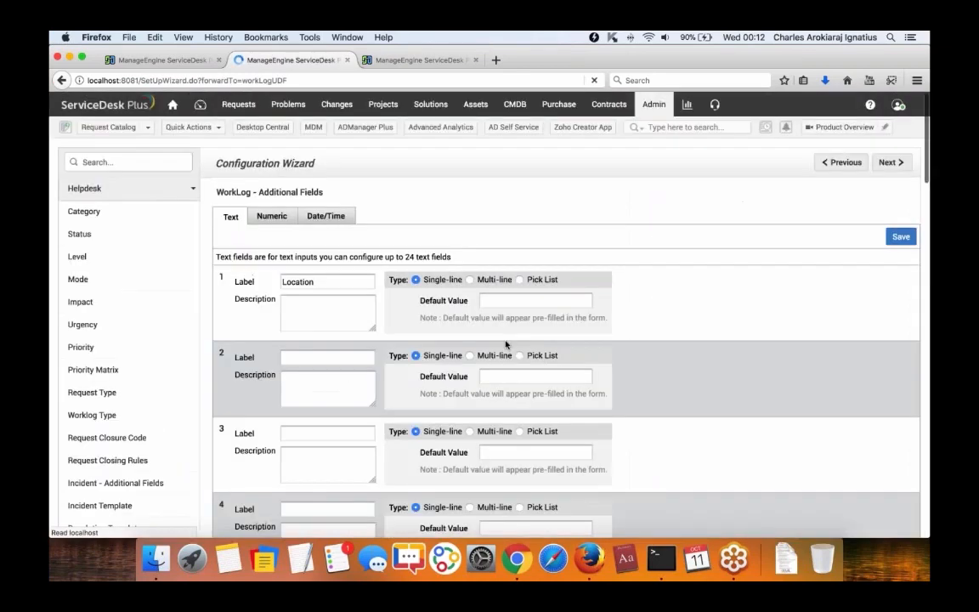
pyautogui.scroll(-5, 283, 313)
pyautogui.scroll(-10, 283, 315)
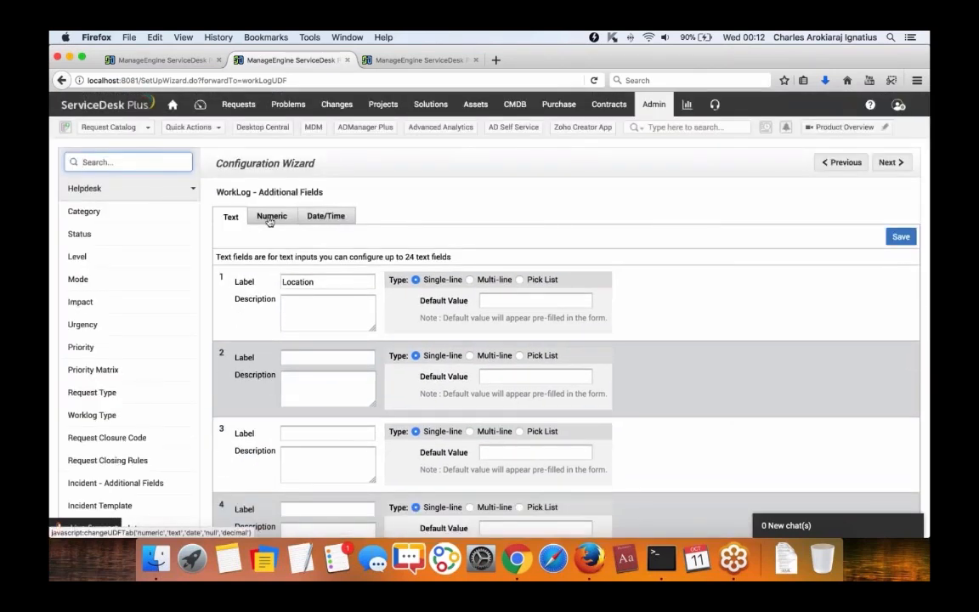
pyautogui.scroll(-2, 270, 221)
pyautogui.scroll(2, 269, 221)
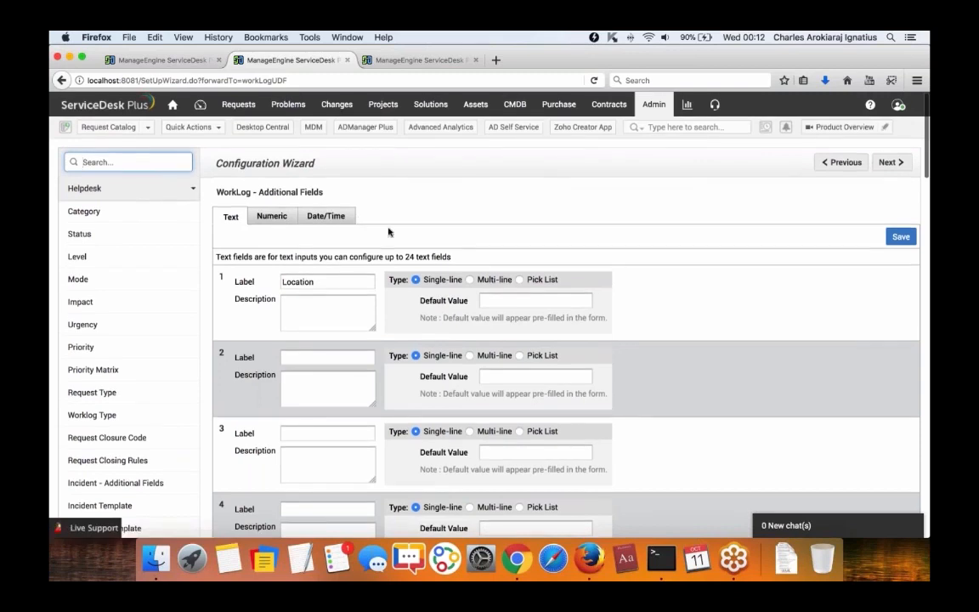
pyautogui.click(164, 59)
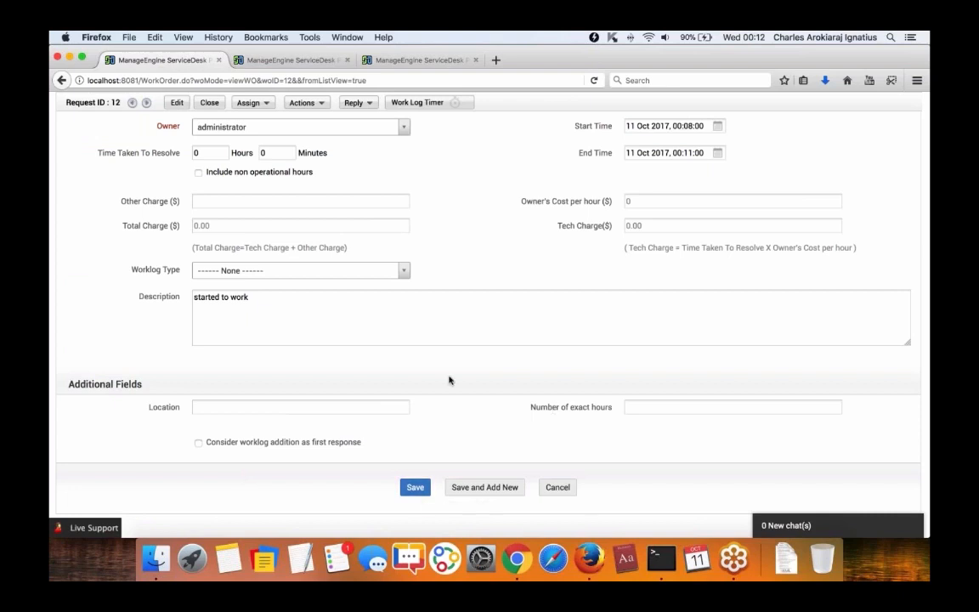
pyautogui.scroll(5, 450, 379)
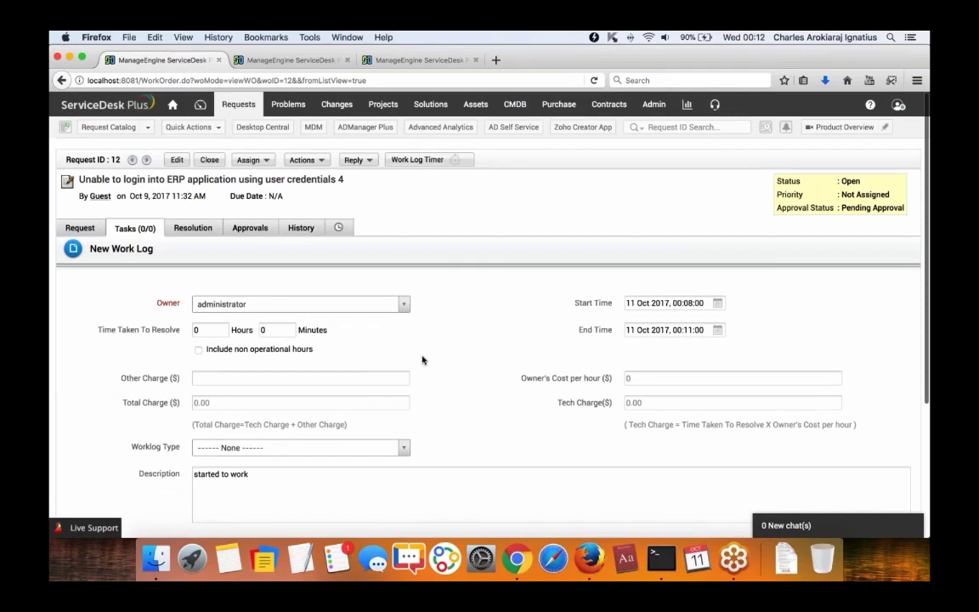
pyautogui.click(654, 105)
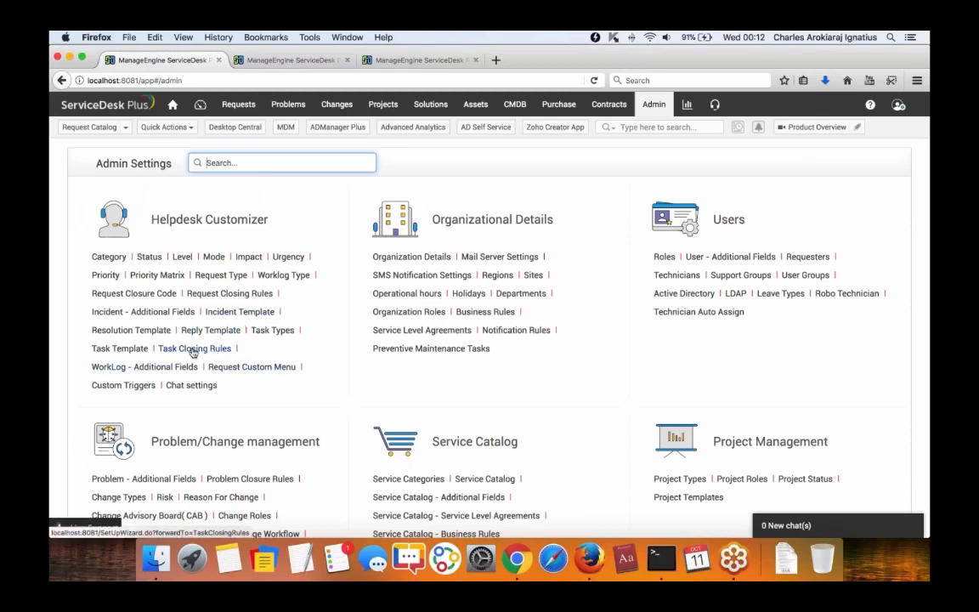
# In Request Closing Rules, tick Resolution as a mandatory field for closing requests.
pyautogui.click(213, 294)
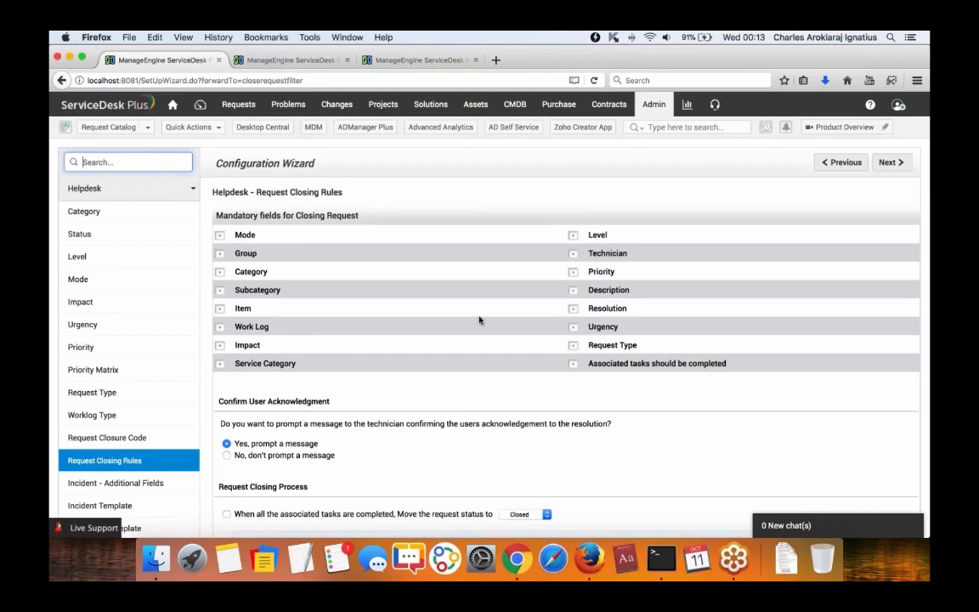
pyautogui.scroll(-1, 517, 311)
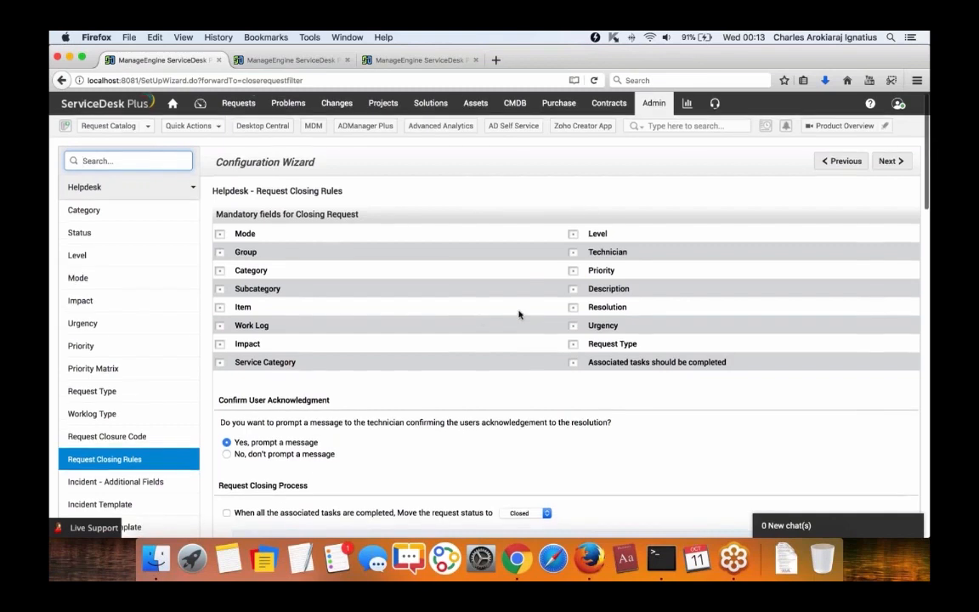
pyautogui.click(573, 308)
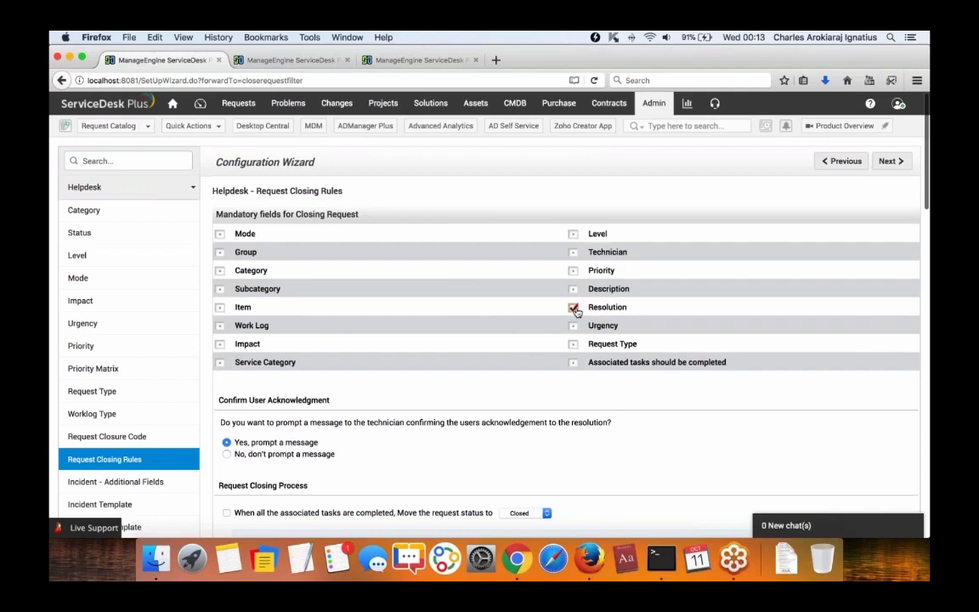
# Tick the rule that moves a request to Closed once all its associated tasks are completed.
pyautogui.scroll(-5, 574, 311)
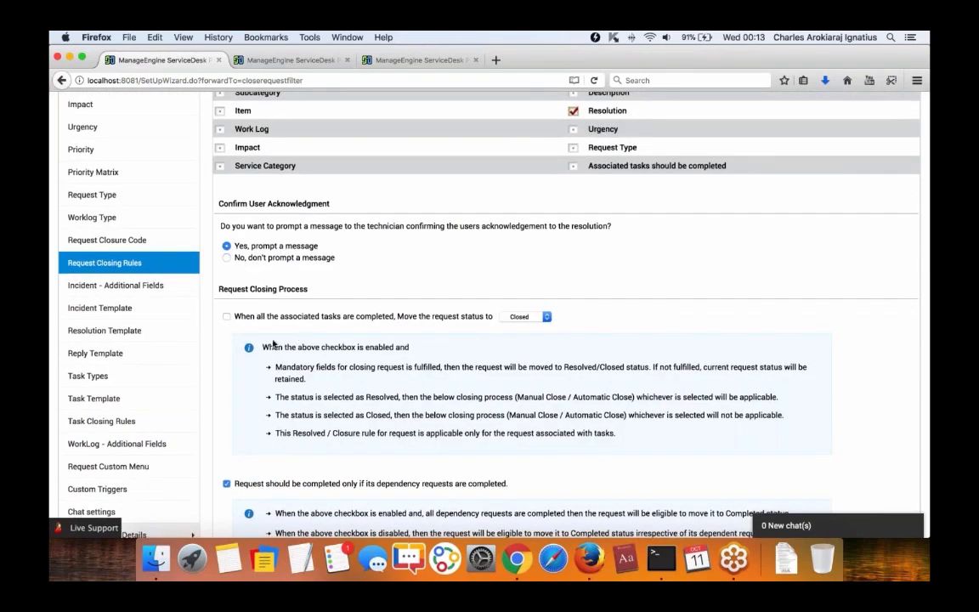
pyautogui.moveTo(236, 320); pyautogui.dragTo(449, 322)
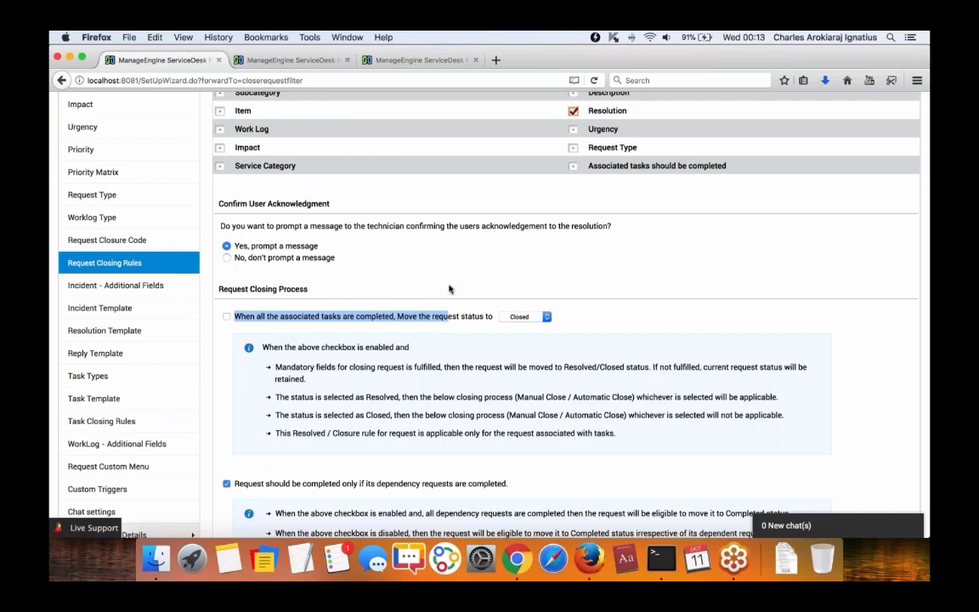
pyautogui.click(226, 317)
pyautogui.click(351, 288)
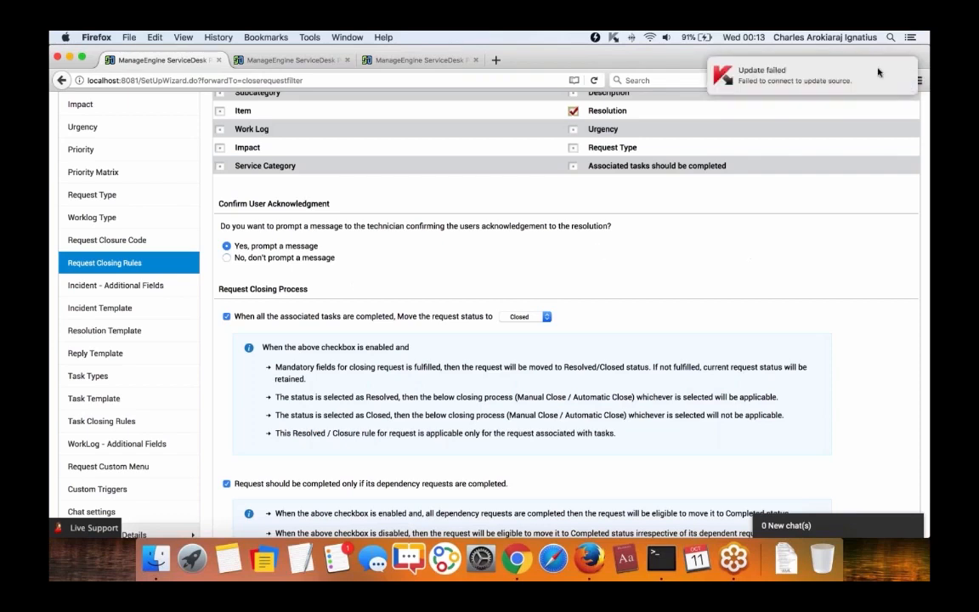
# Dismiss the update-failed notification and scroll down to the approval-denied closing rule.
pyautogui.moveTo(877, 69); pyautogui.dragTo(928, 78)
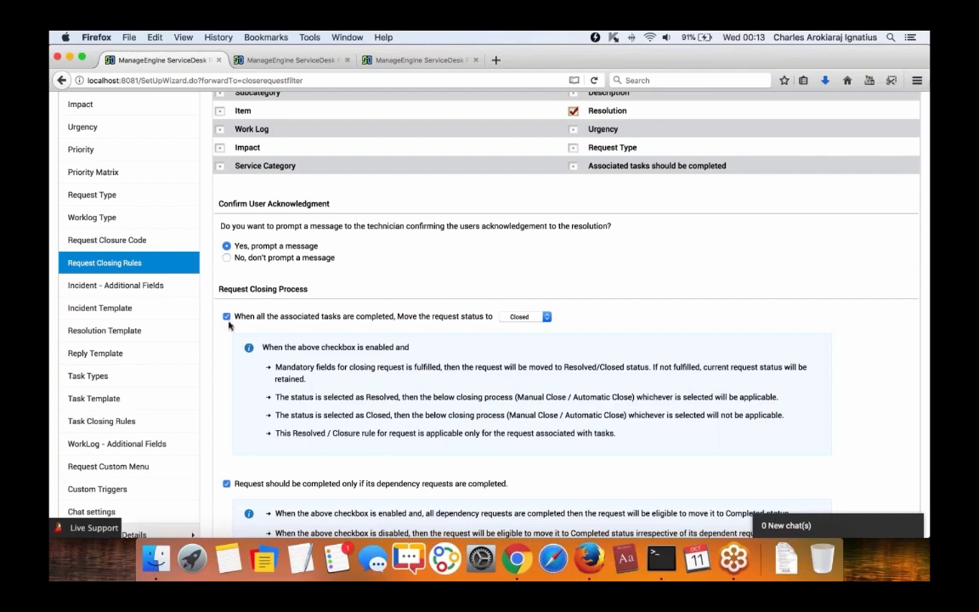
pyautogui.scroll(-6, 229, 324)
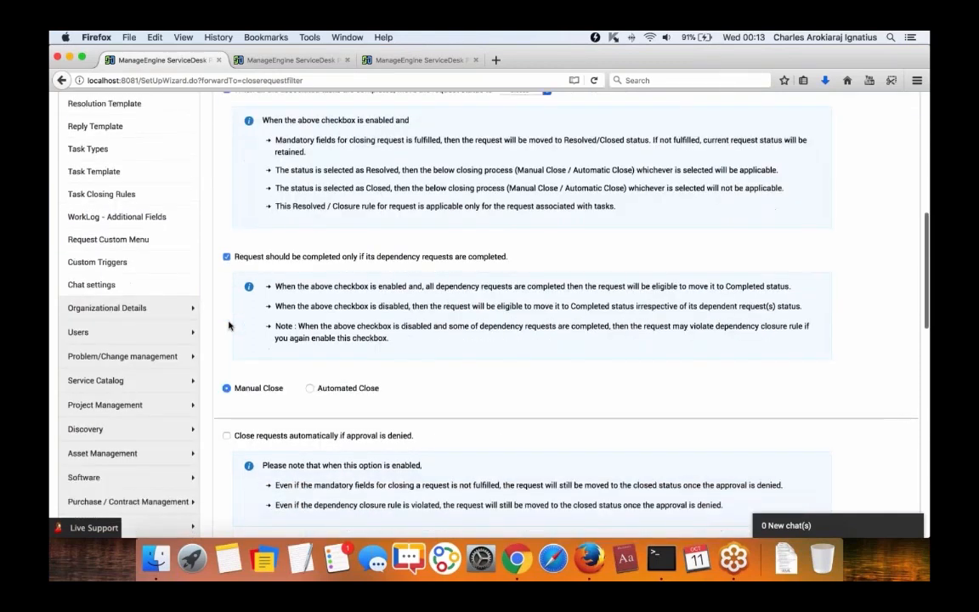
pyautogui.scroll(-4, 229, 324)
pyautogui.moveTo(247, 237); pyautogui.dragTo(417, 242)
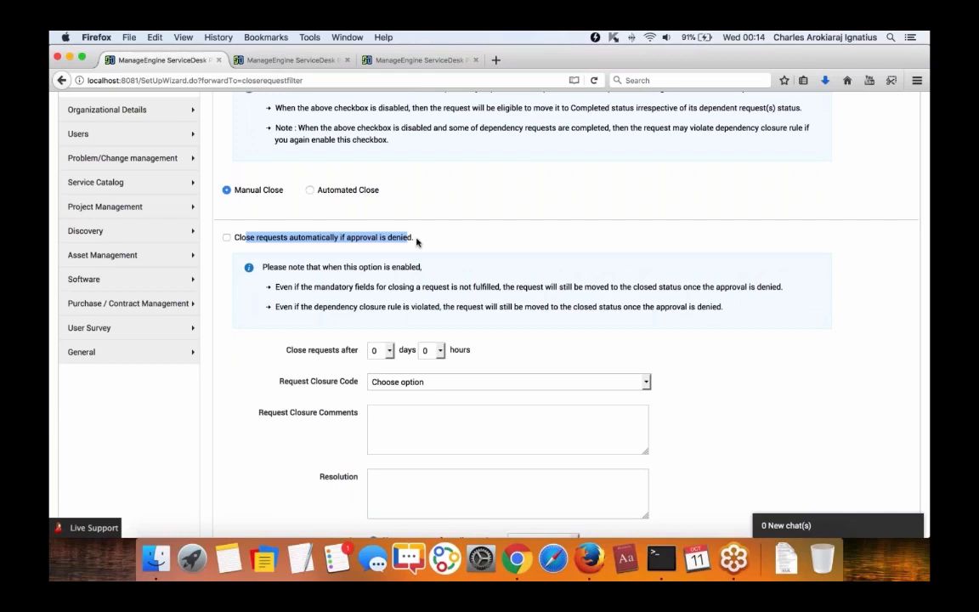
# Enable auto-closing of requests when approval is denied, closing them after 1 day.
pyautogui.click(226, 237)
pyautogui.click(327, 239)
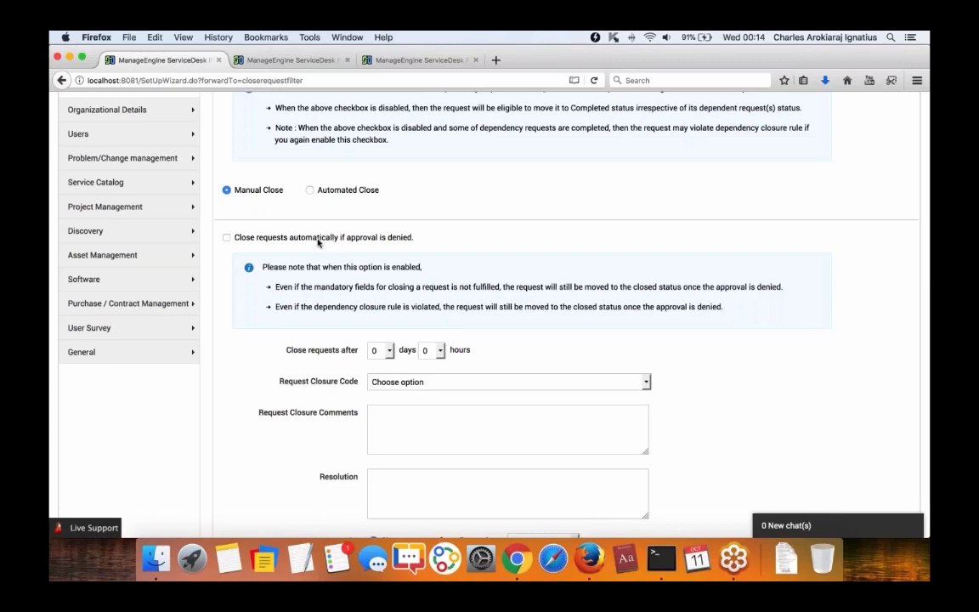
pyautogui.click(227, 238)
pyautogui.click(381, 351)
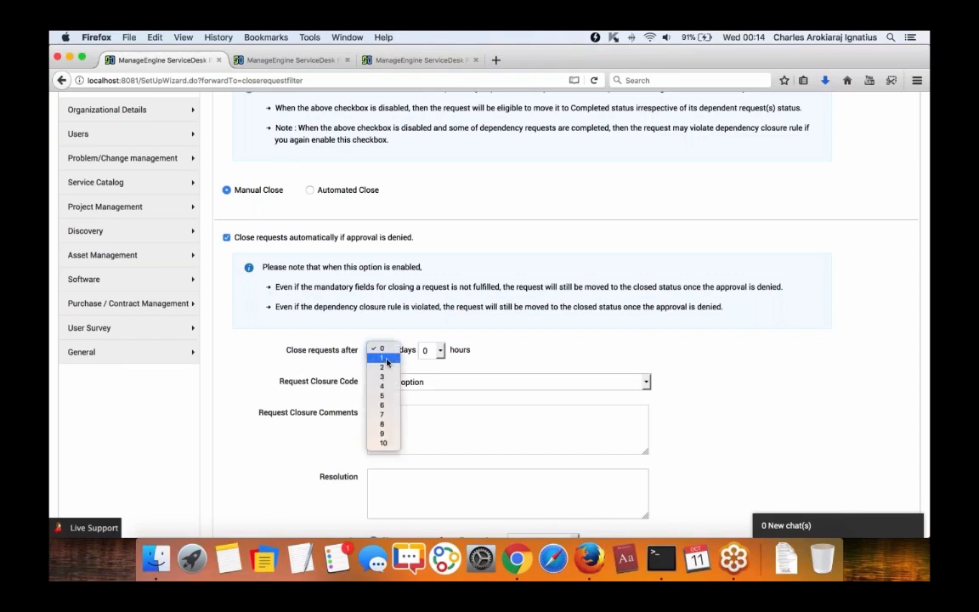
pyautogui.click(387, 358)
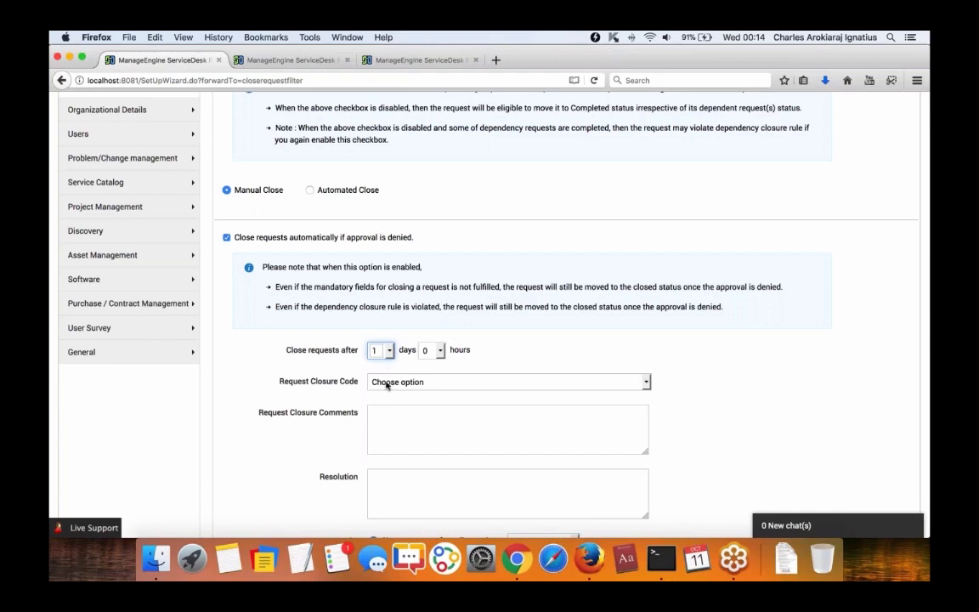
# Keep pending tasks set to change their status to Closed rather than be deleted.
pyautogui.scroll(-3, 387, 391)
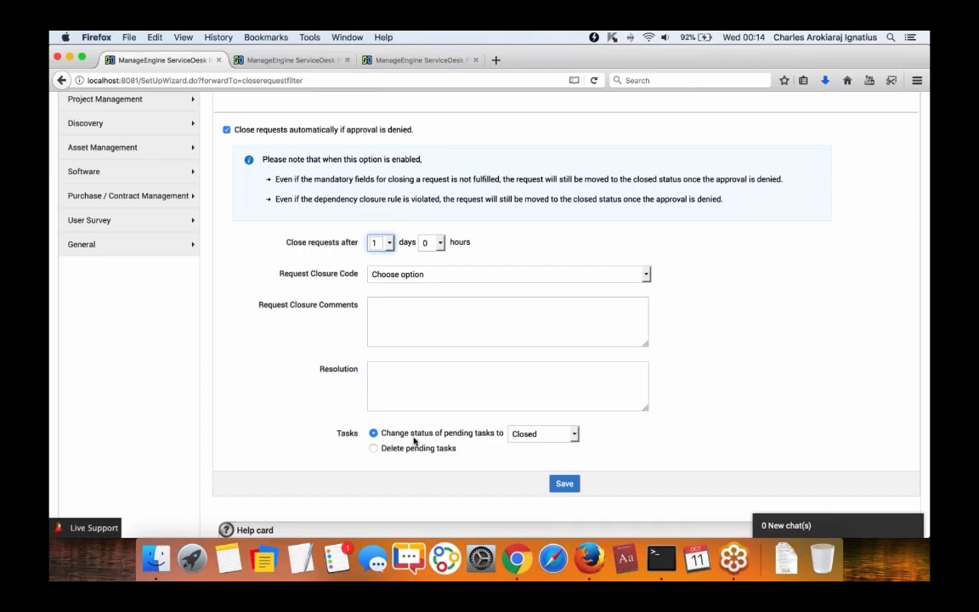
pyautogui.click(390, 450)
pyautogui.click(399, 435)
# Make Worklog mandatory in Task Closing Rules, then move to the WorkLog - Additional Fields page.
pyautogui.scroll(10, 398, 437)
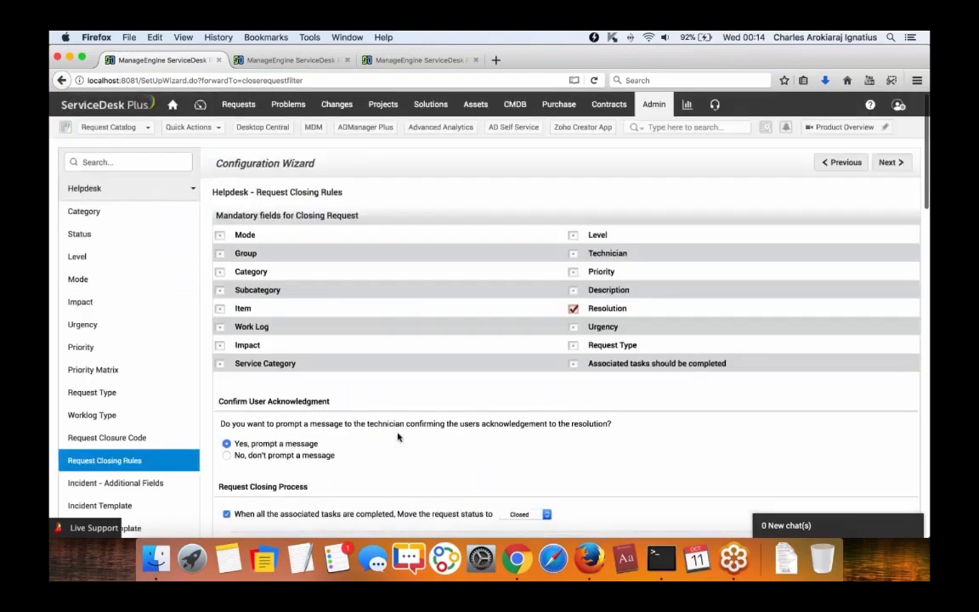
pyautogui.scroll(-5, 398, 438)
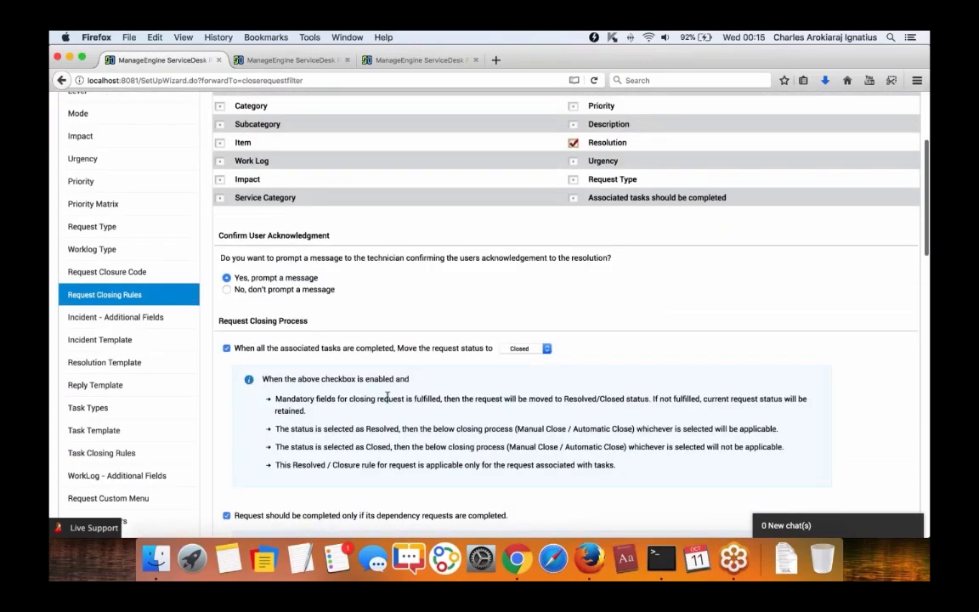
pyautogui.click(101, 453)
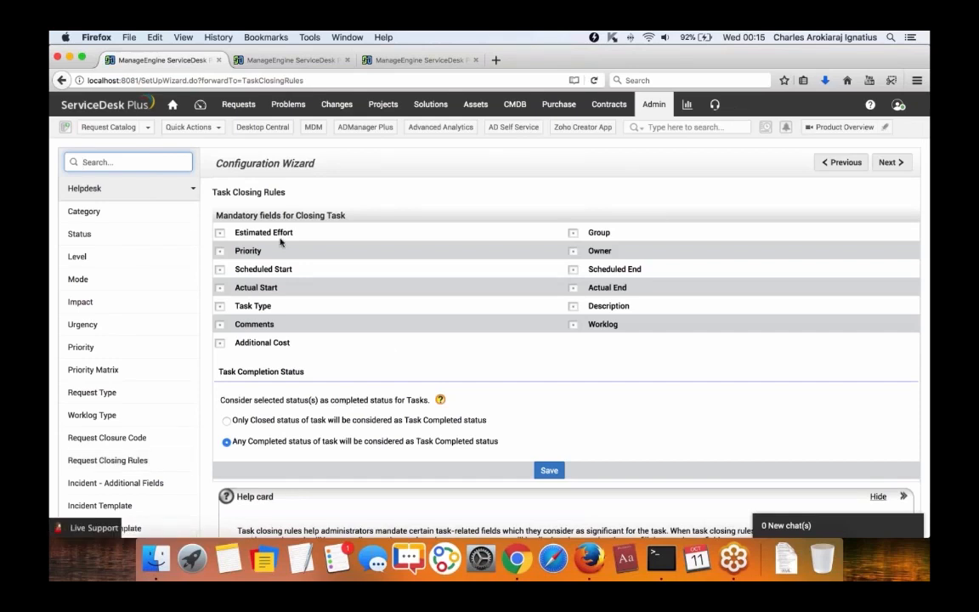
pyautogui.scroll(-1, 617, 255)
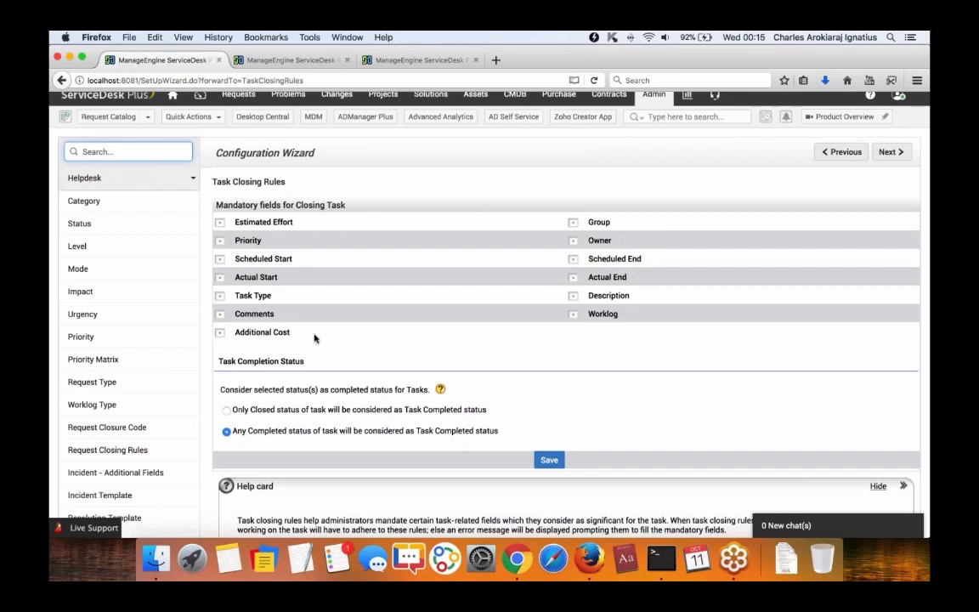
pyautogui.click(573, 314)
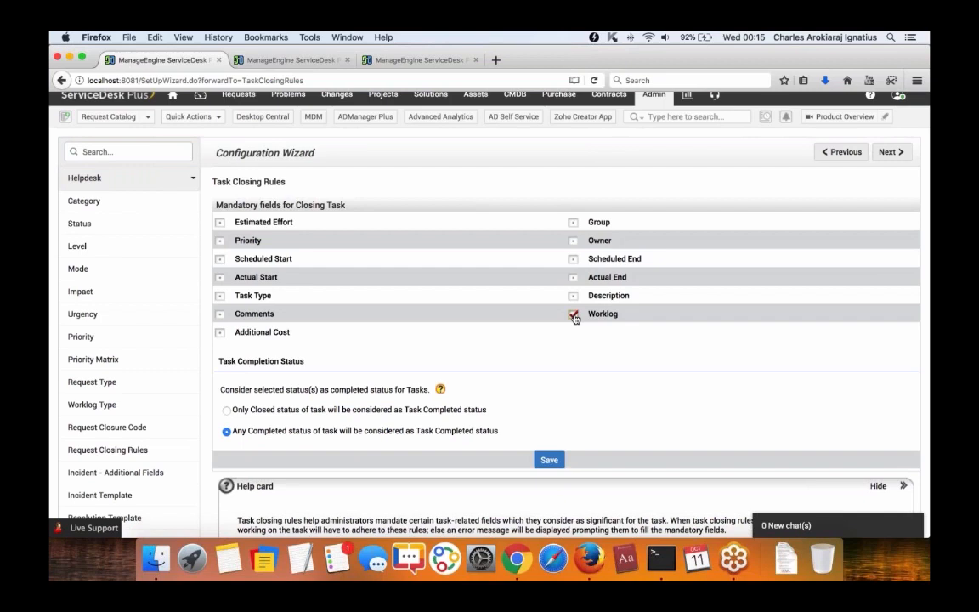
pyautogui.scroll(-5, 574, 322)
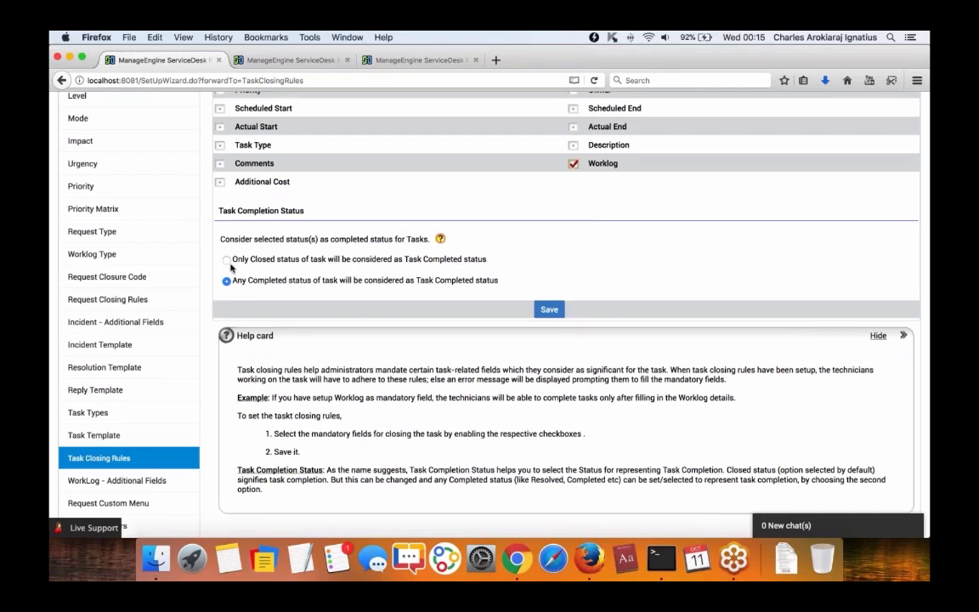
pyautogui.click(252, 63)
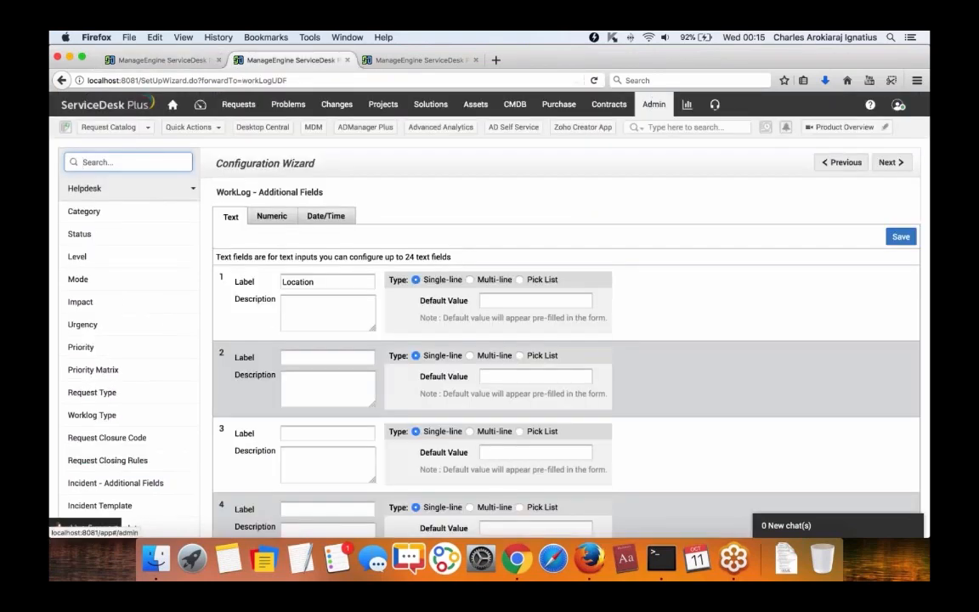
# Go back to Admin and open the Helpdesk Status list under Helpdesk Customizer.
pyautogui.click(654, 104)
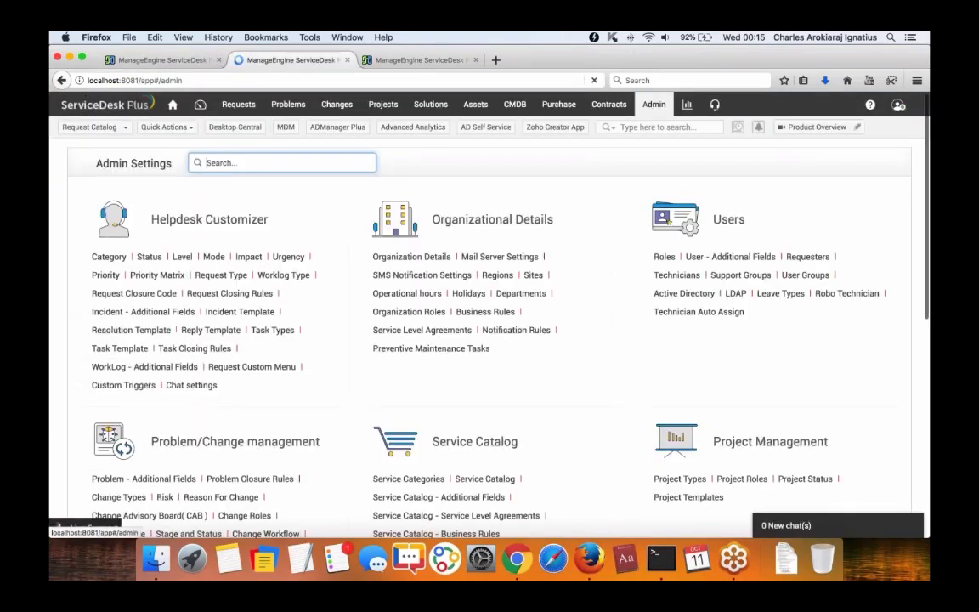
pyautogui.click(146, 257)
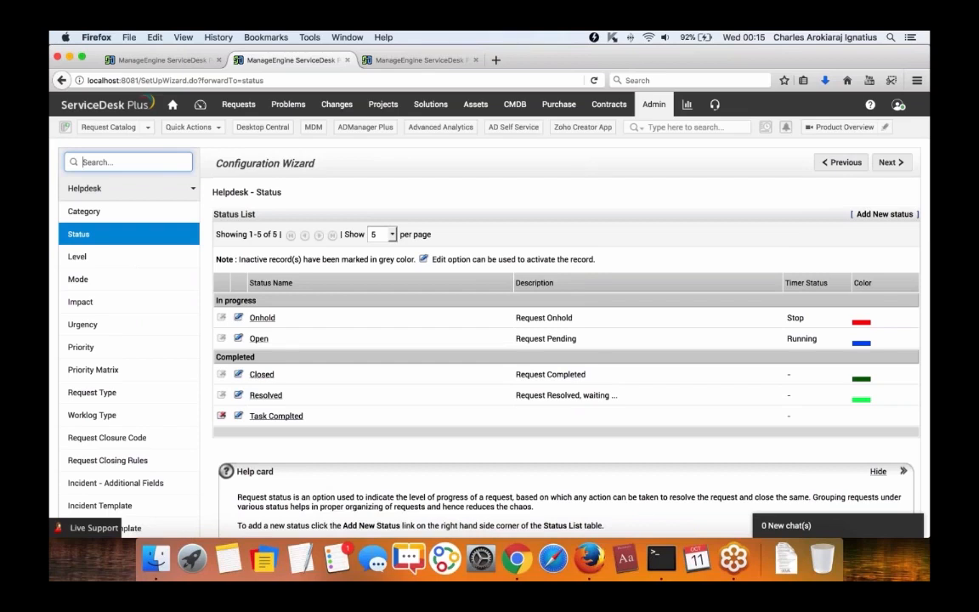
pyautogui.scroll(-1, 565, 340)
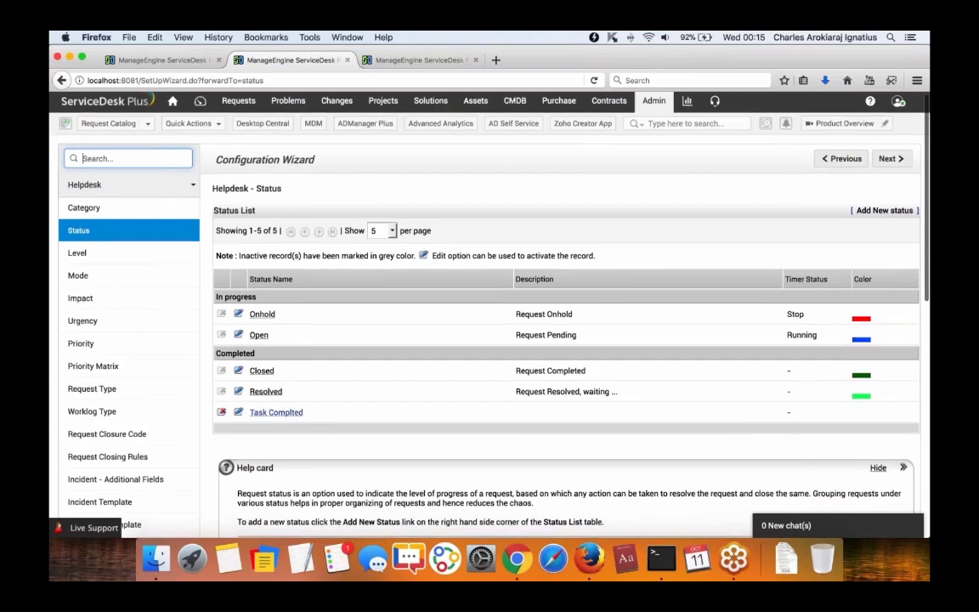
pyautogui.scroll(1, 276, 412)
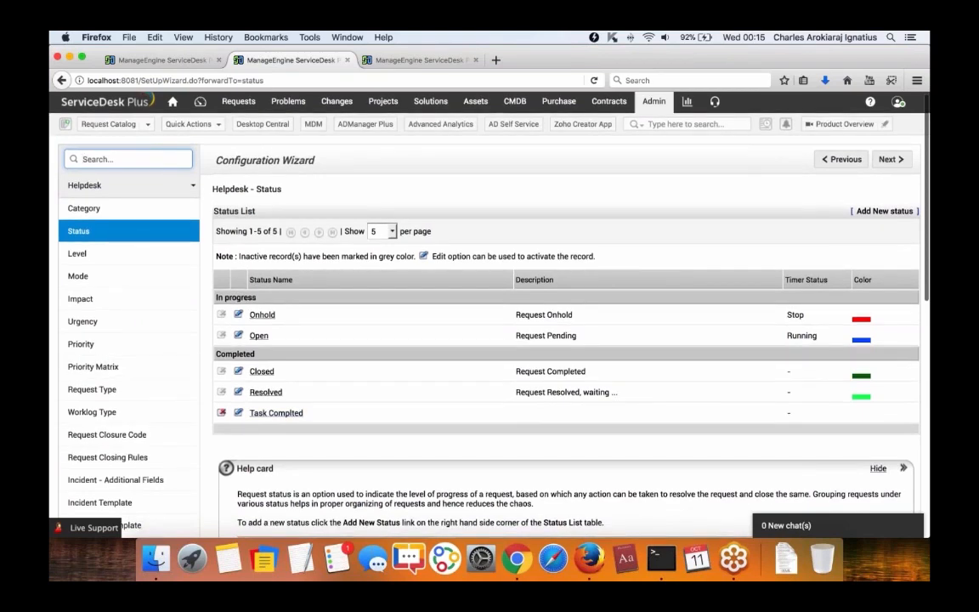
# Add a status named 'Task Resolved Status' of type Completed and save it.
pyautogui.click(882, 212)
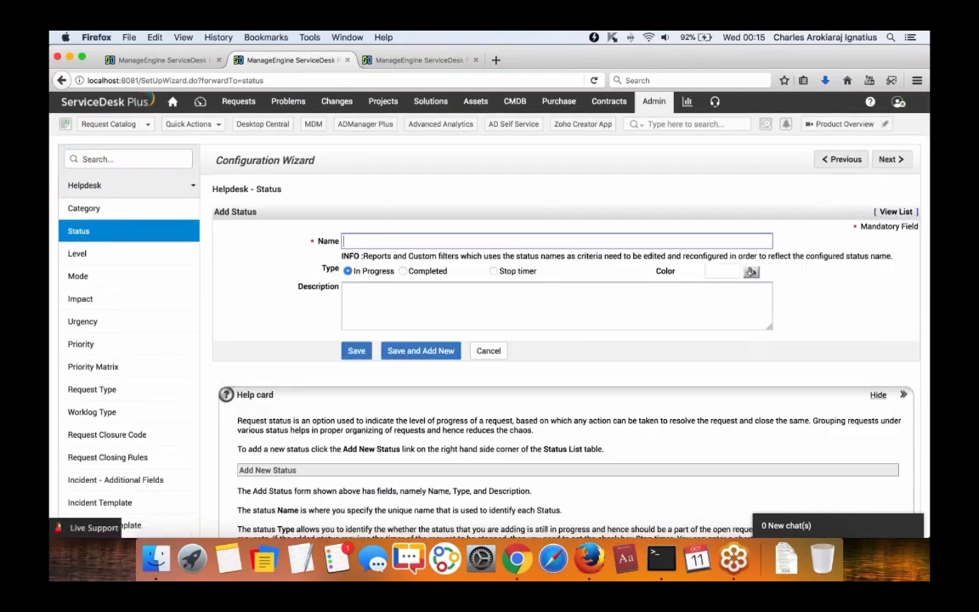
pyautogui.write('Task Resolved Status')
pyautogui.scroll(-1, 490, 306)
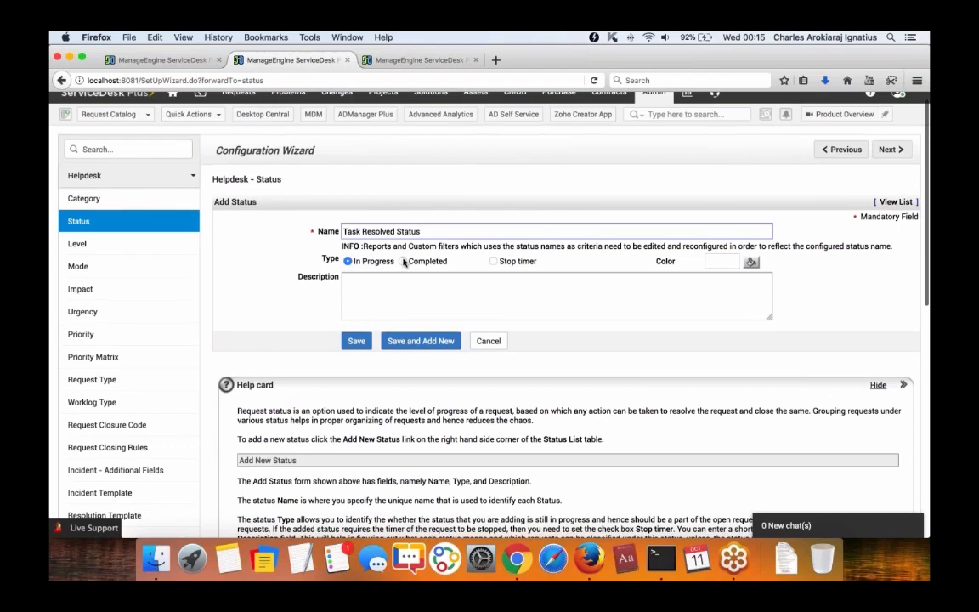
pyautogui.click(403, 263)
pyautogui.scroll(1, 361, 345)
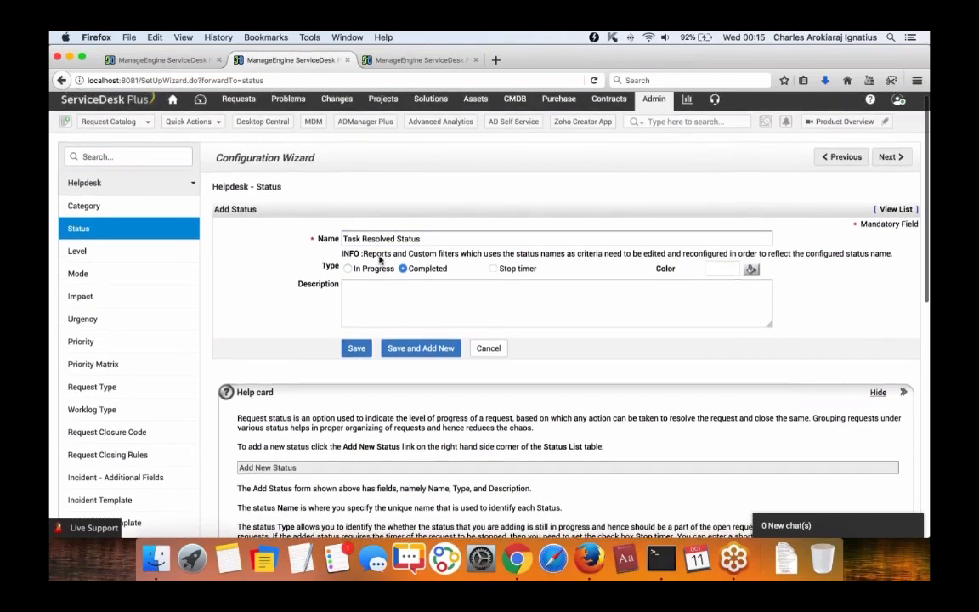
pyautogui.scroll(1, 545, 289)
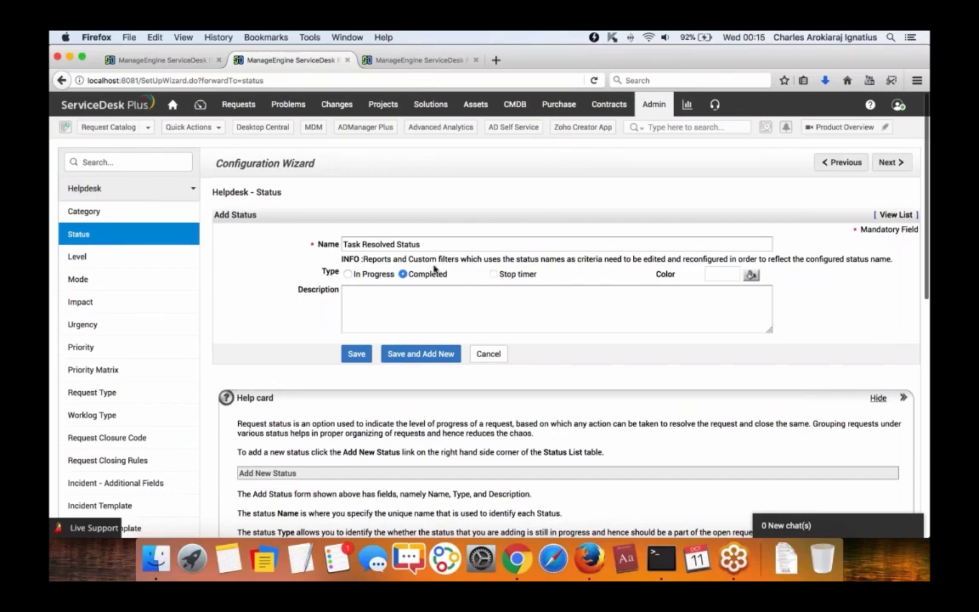
pyautogui.click(356, 352)
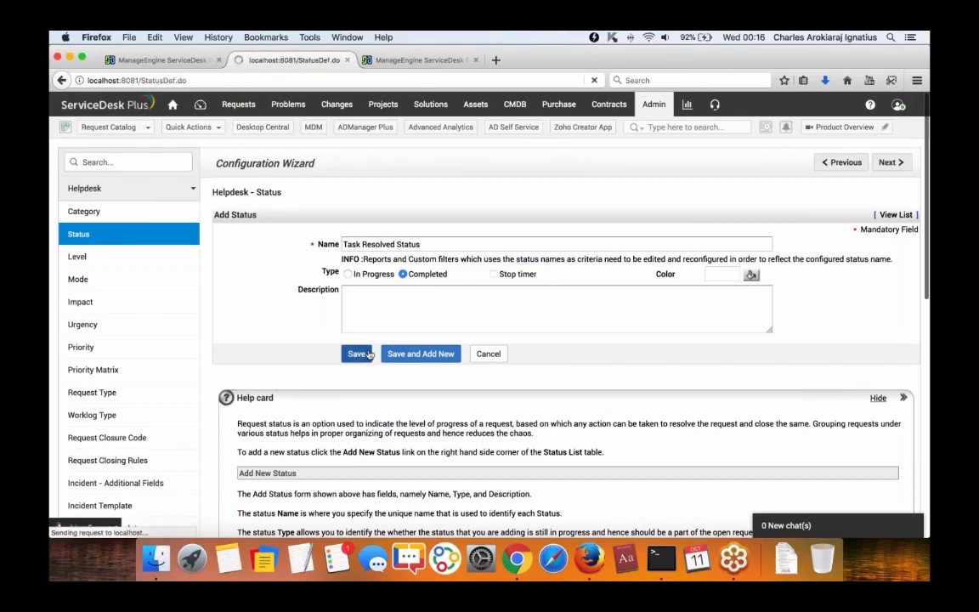
# Reload Task Closing Rules and set Task Completion Status to 'Only Closed status of task'.
pyautogui.click(162, 59)
pyautogui.click(195, 79)
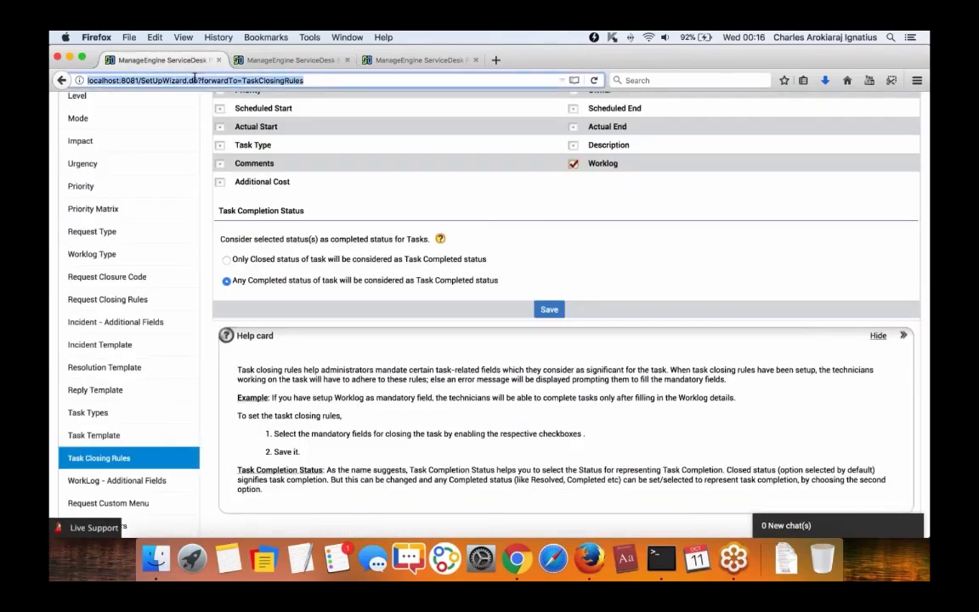
pyautogui.press('Return')
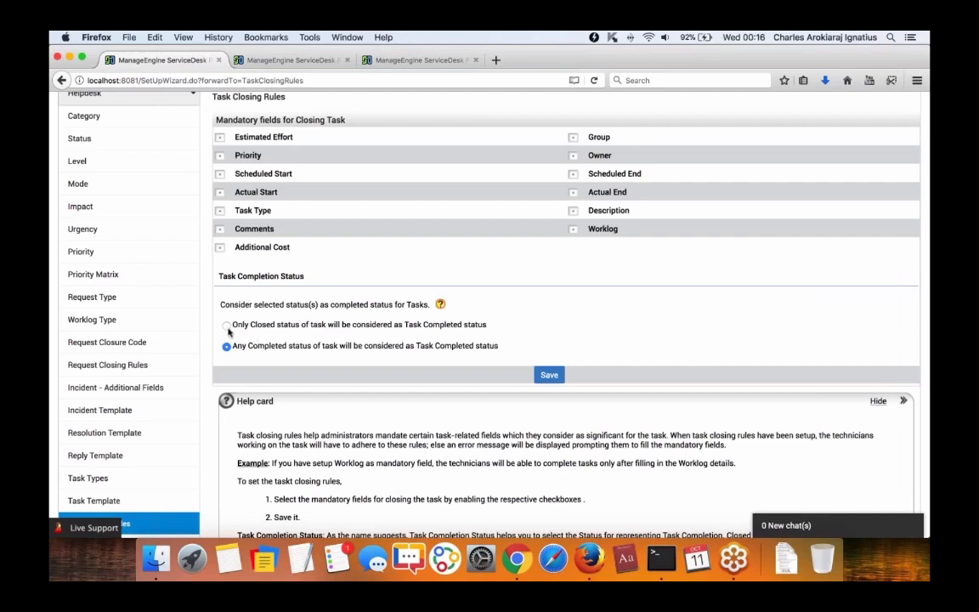
pyautogui.moveTo(229, 346); pyautogui.dragTo(496, 350)
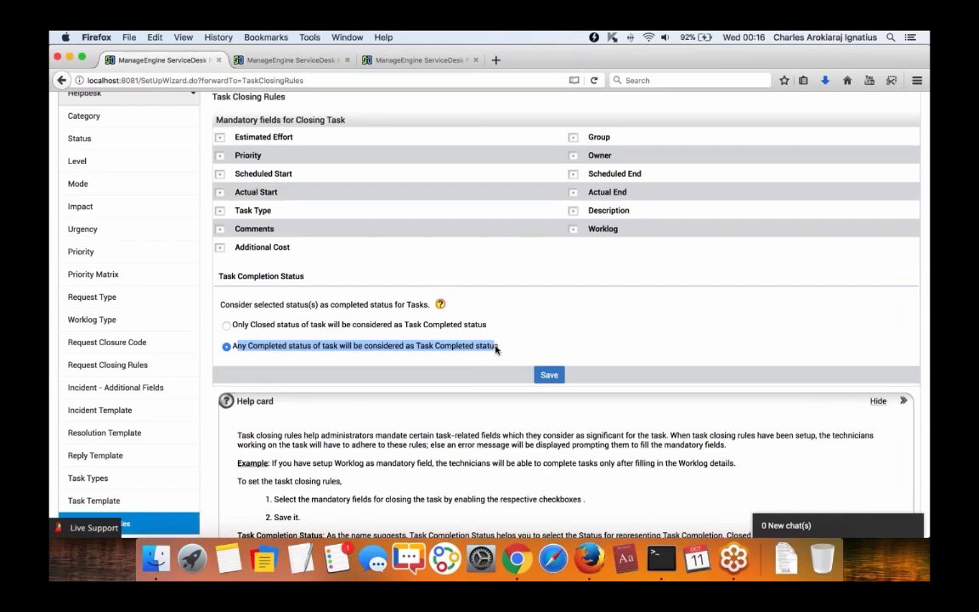
pyautogui.moveTo(495, 349); pyautogui.dragTo(503, 350)
pyautogui.scroll(-1, 365, 344)
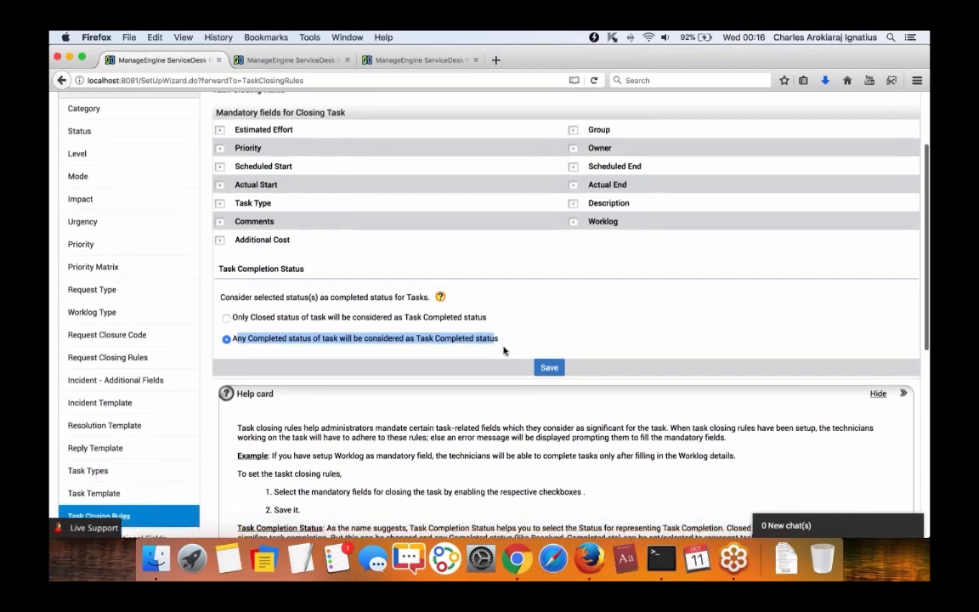
pyautogui.click(226, 318)
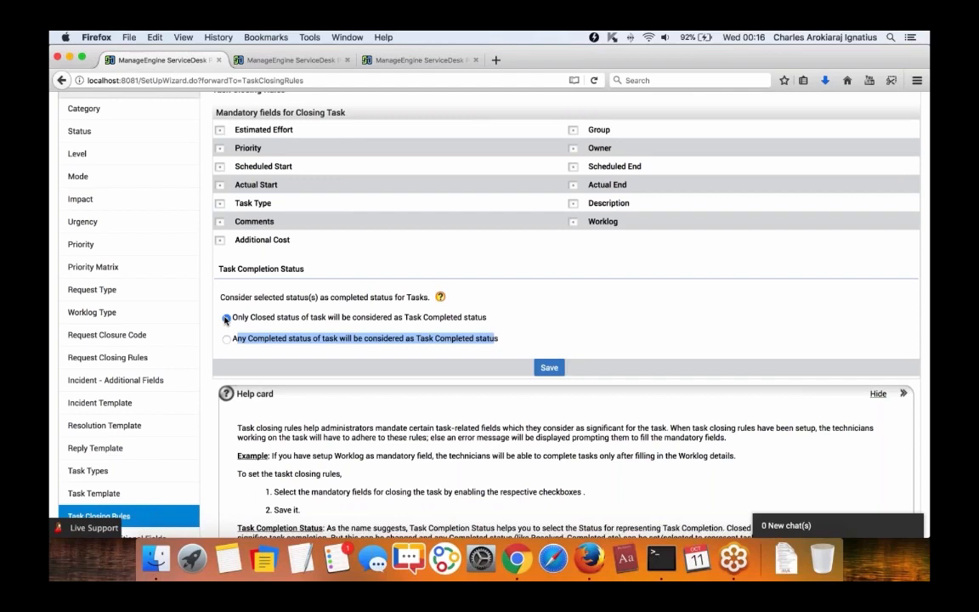
# Play the Request Management Basics slideshow in Chrome and advance to slide 6, Request Filters.
pyautogui.click(516, 558)
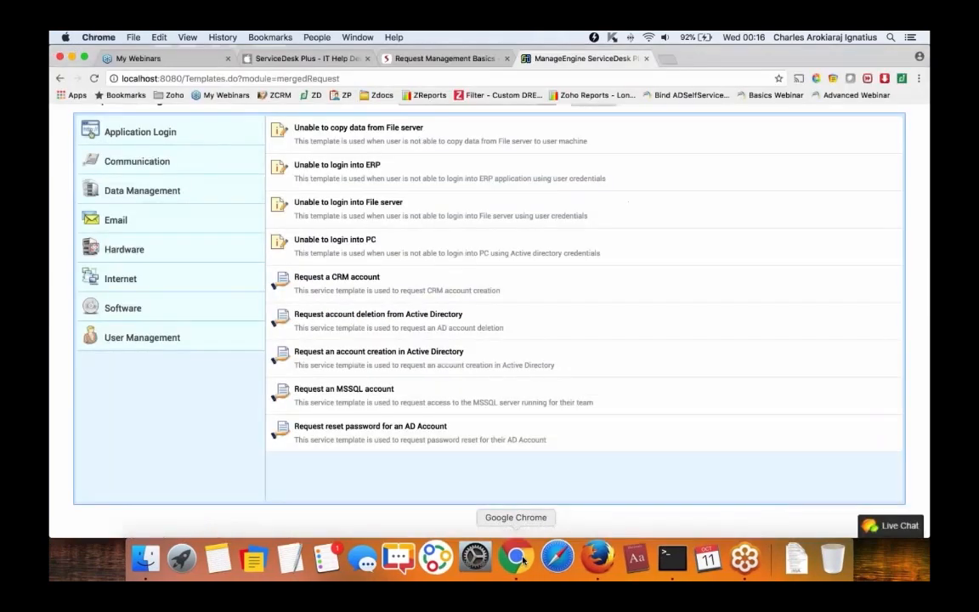
pyautogui.click(463, 59)
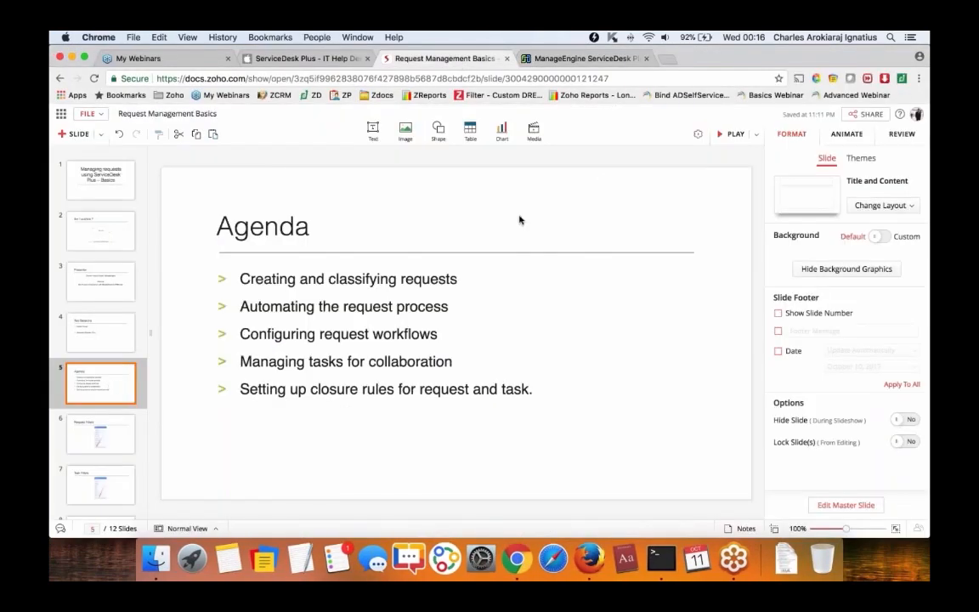
pyautogui.click(735, 136)
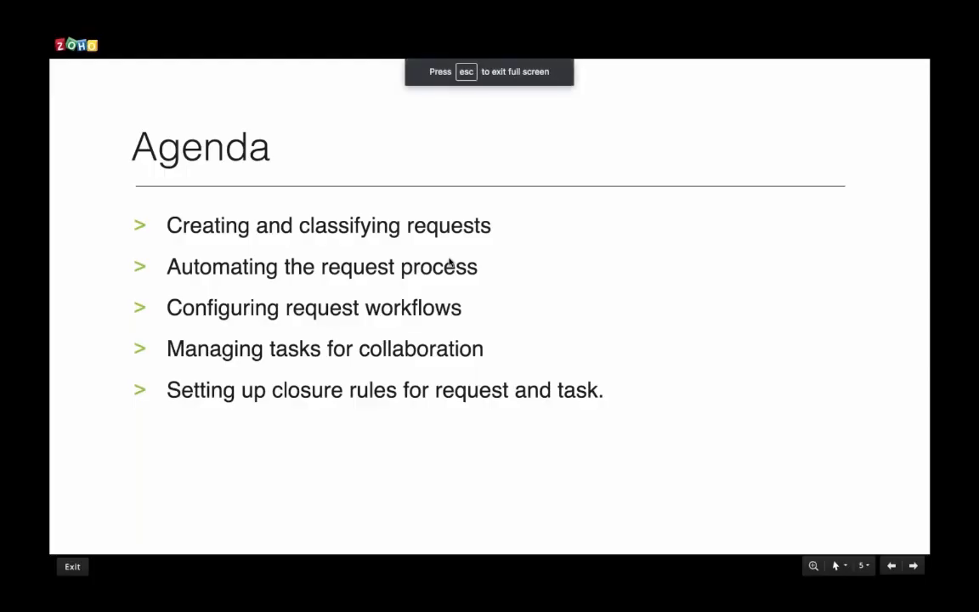
pyautogui.press('Right')
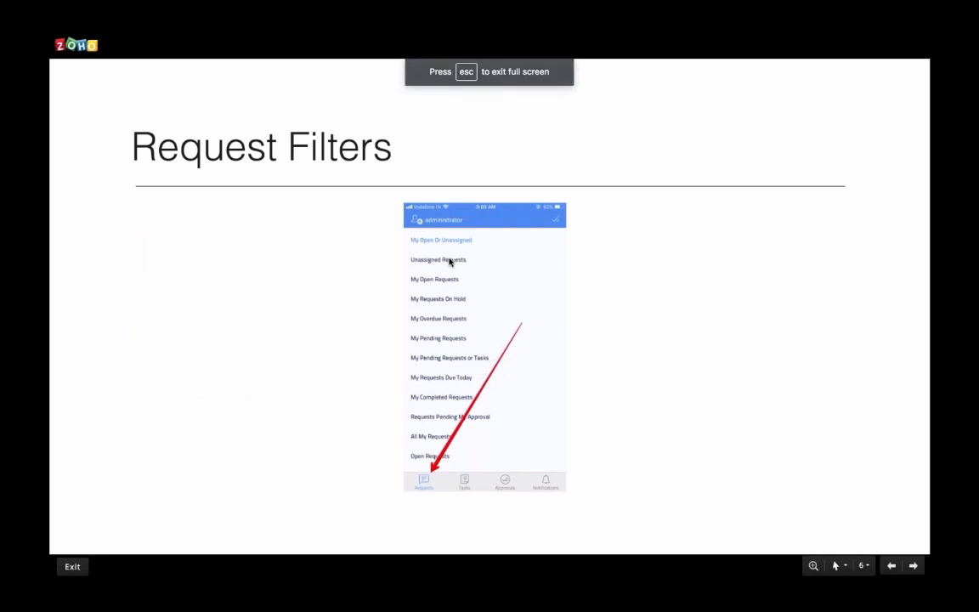